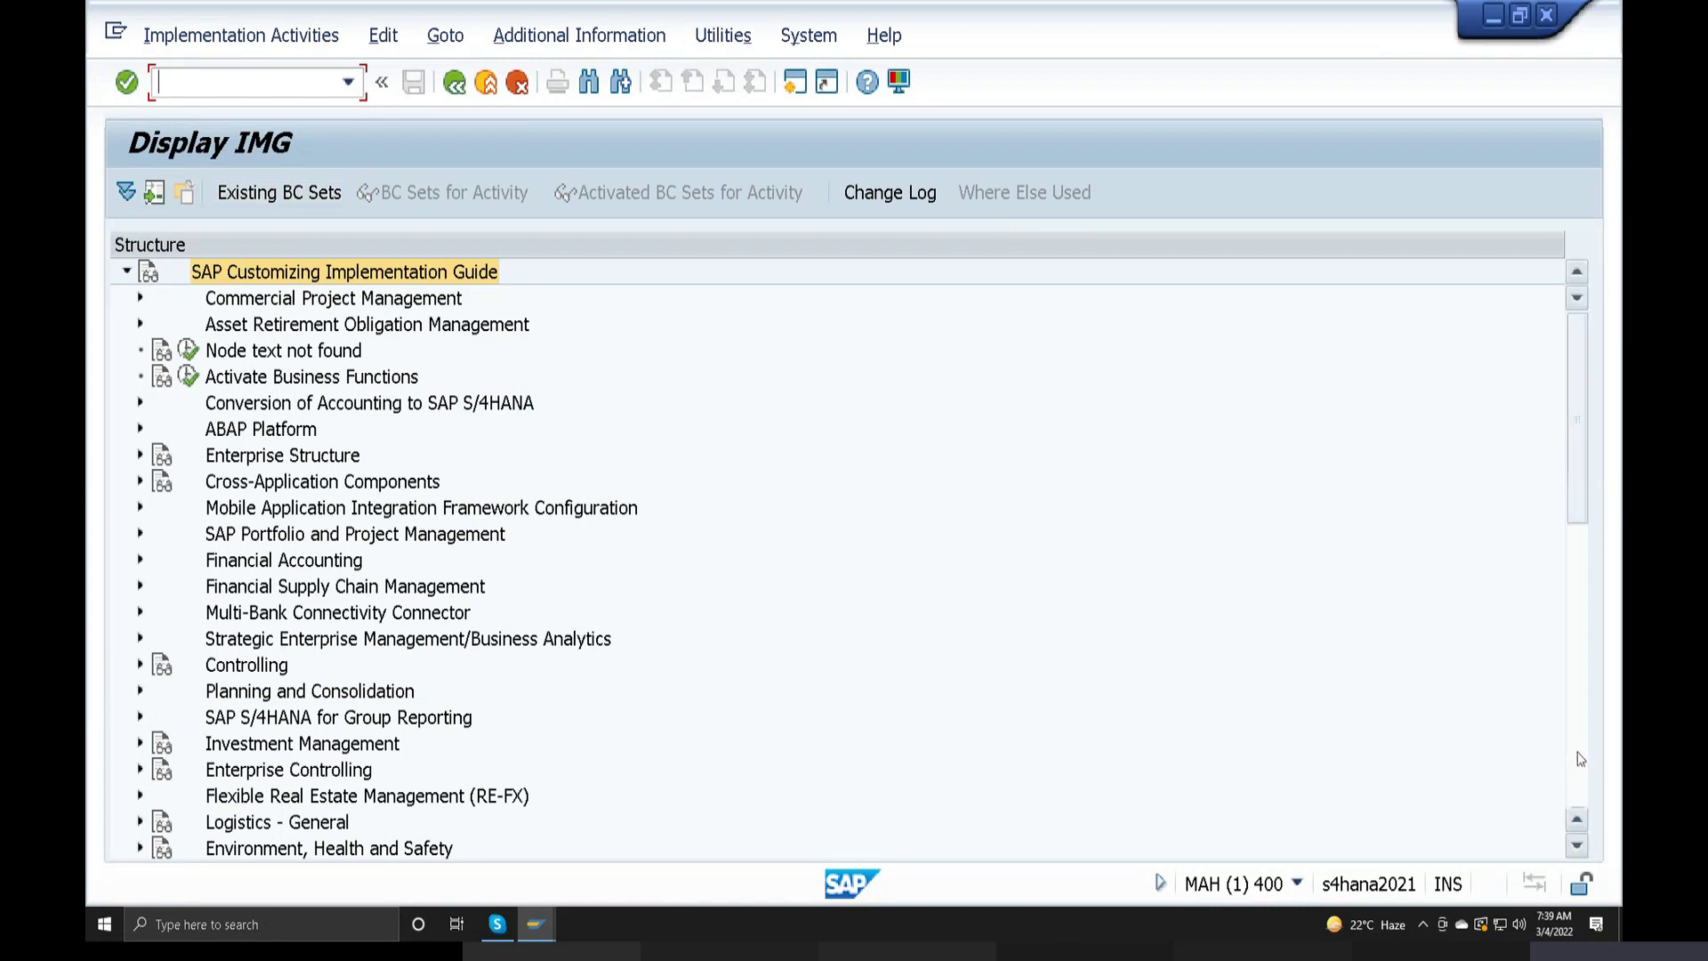
Expand Logistics - General, Material Master and Field Selection in the SAP Customizing Implementation Guide
click(1579, 759)
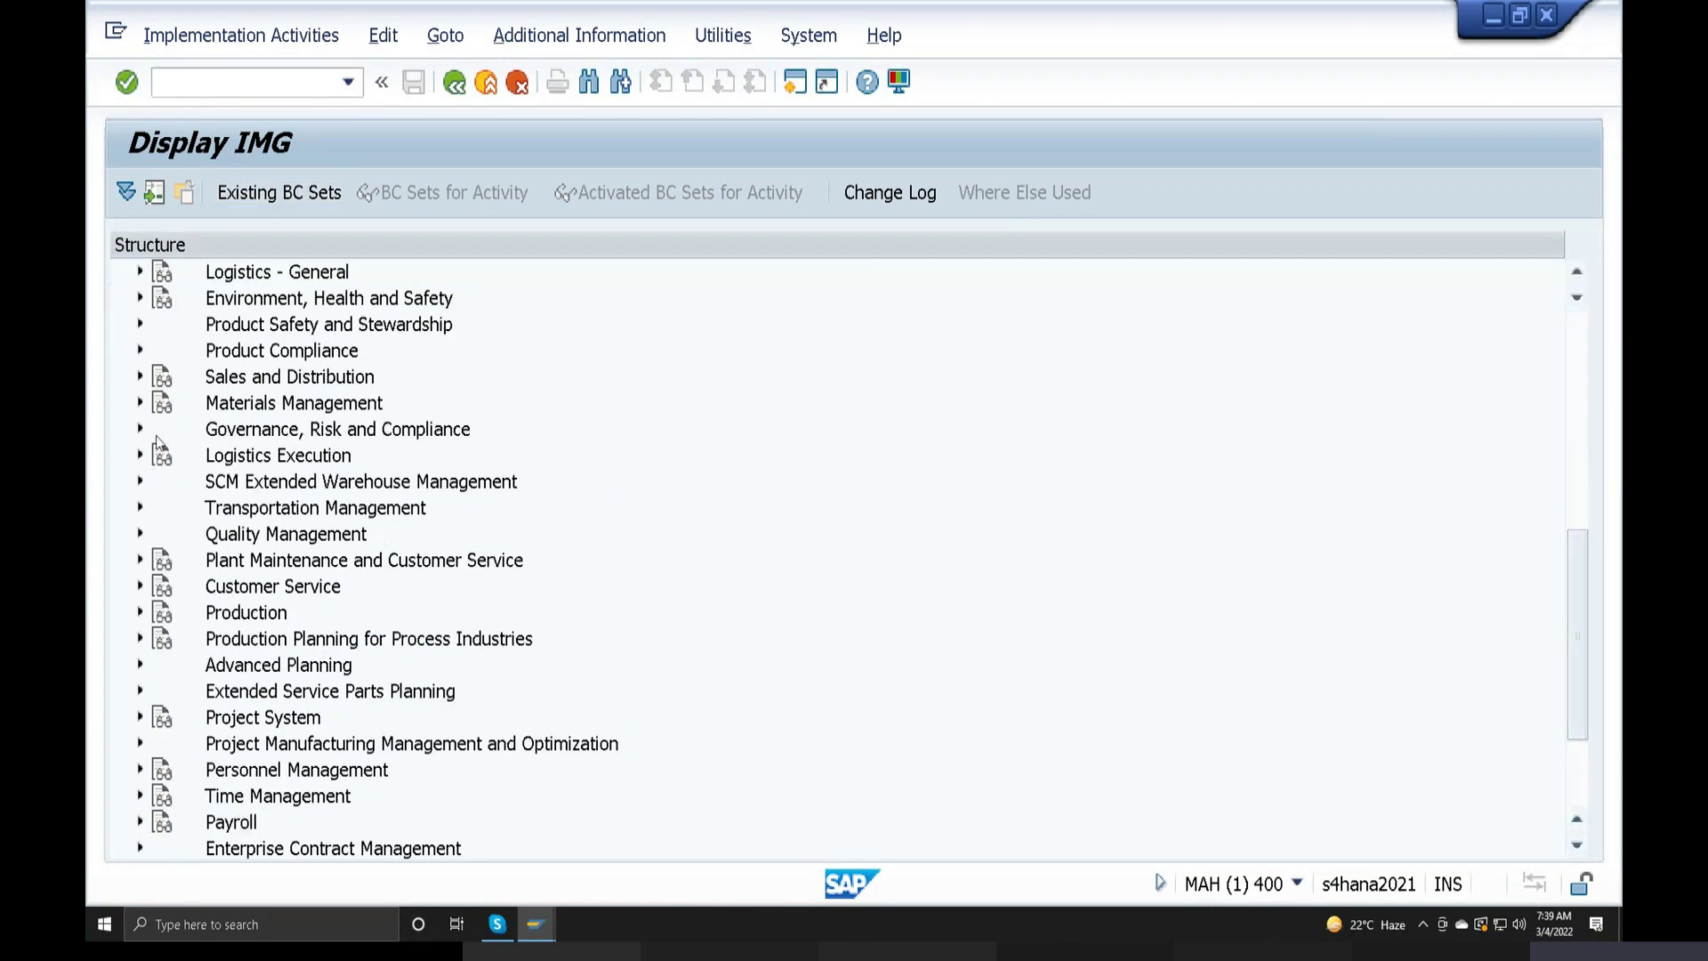
click(139, 271)
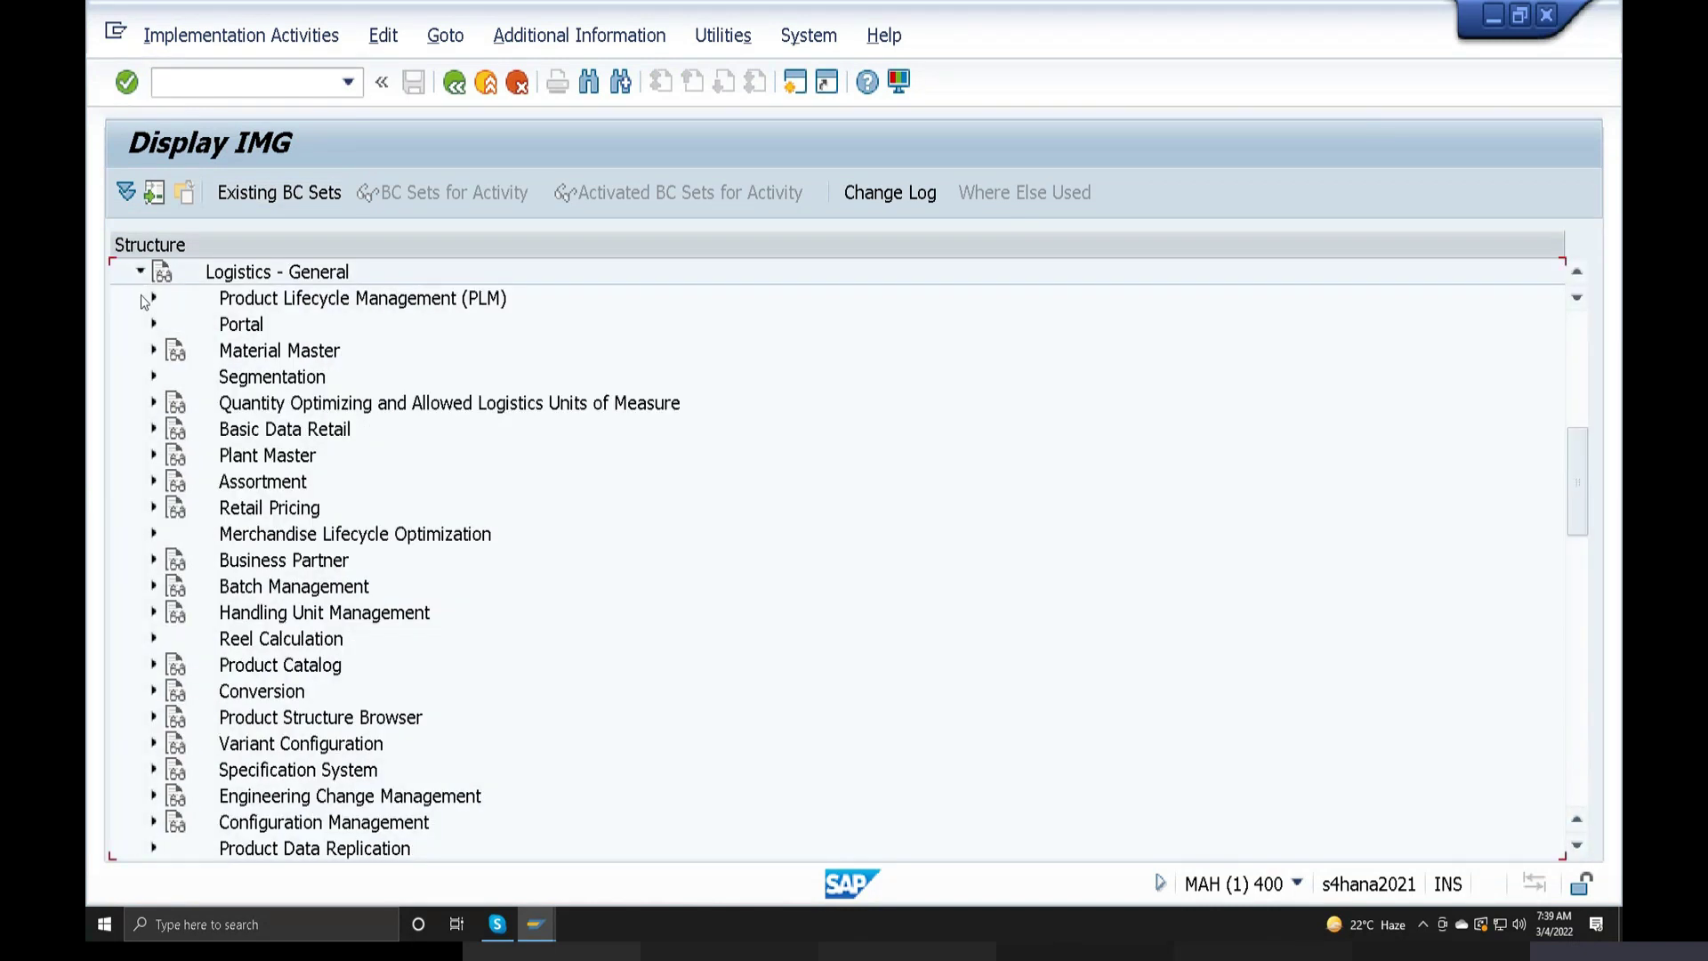
click(155, 350)
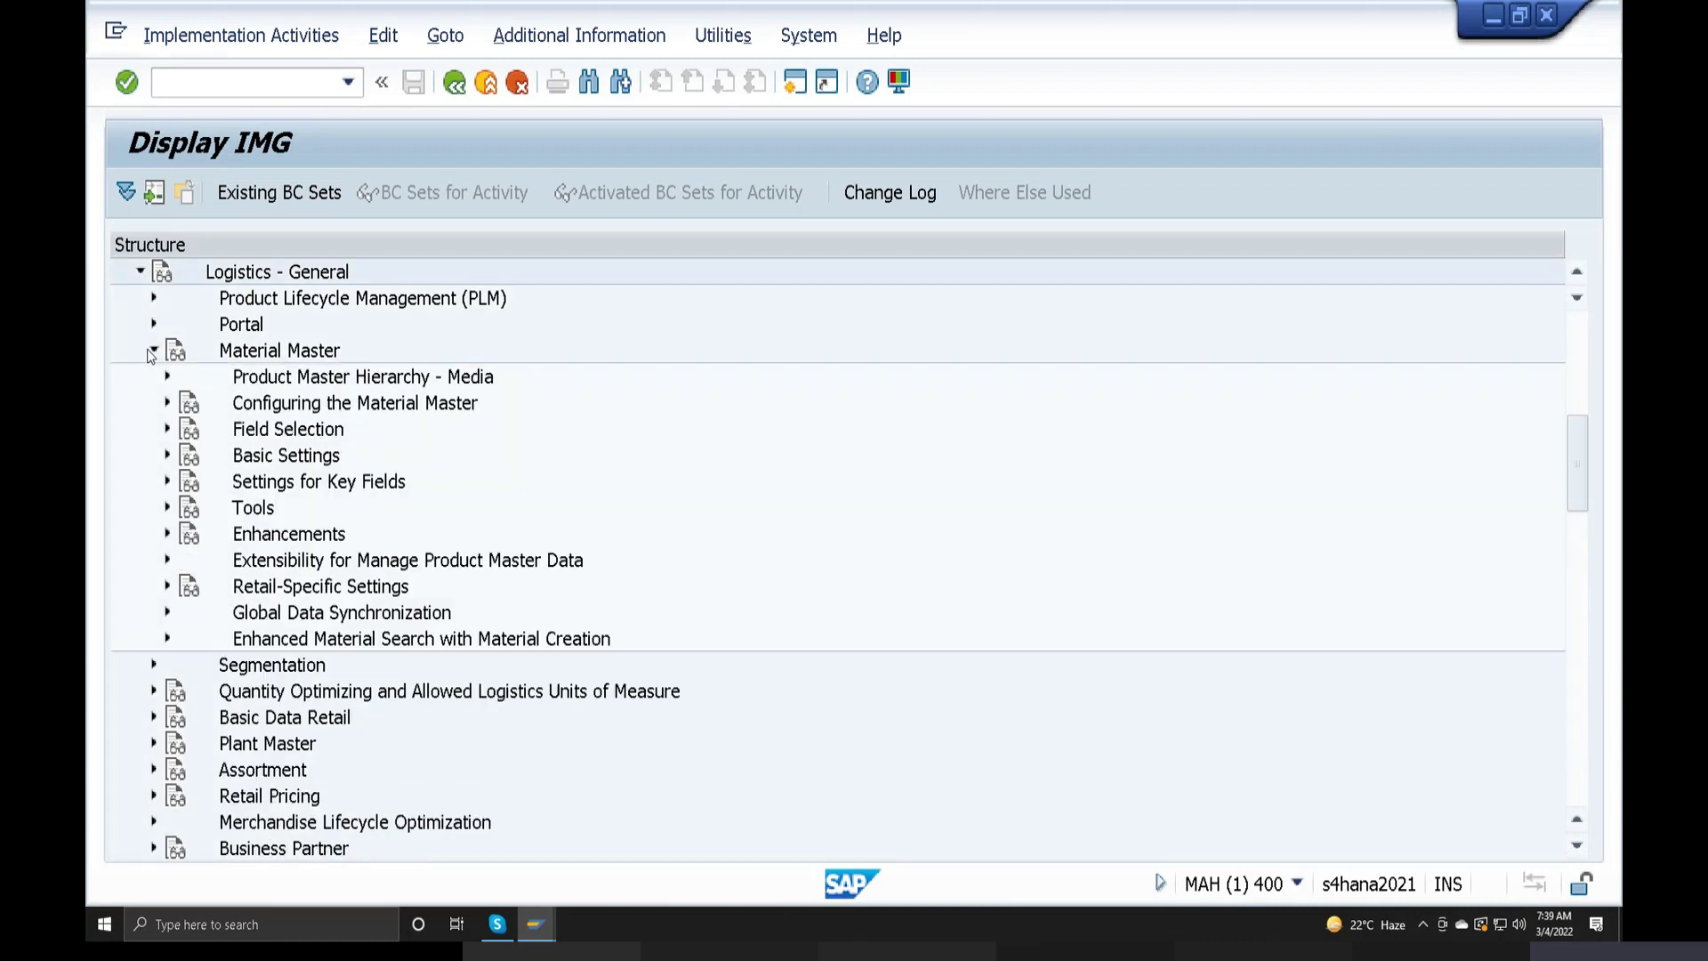
click(166, 429)
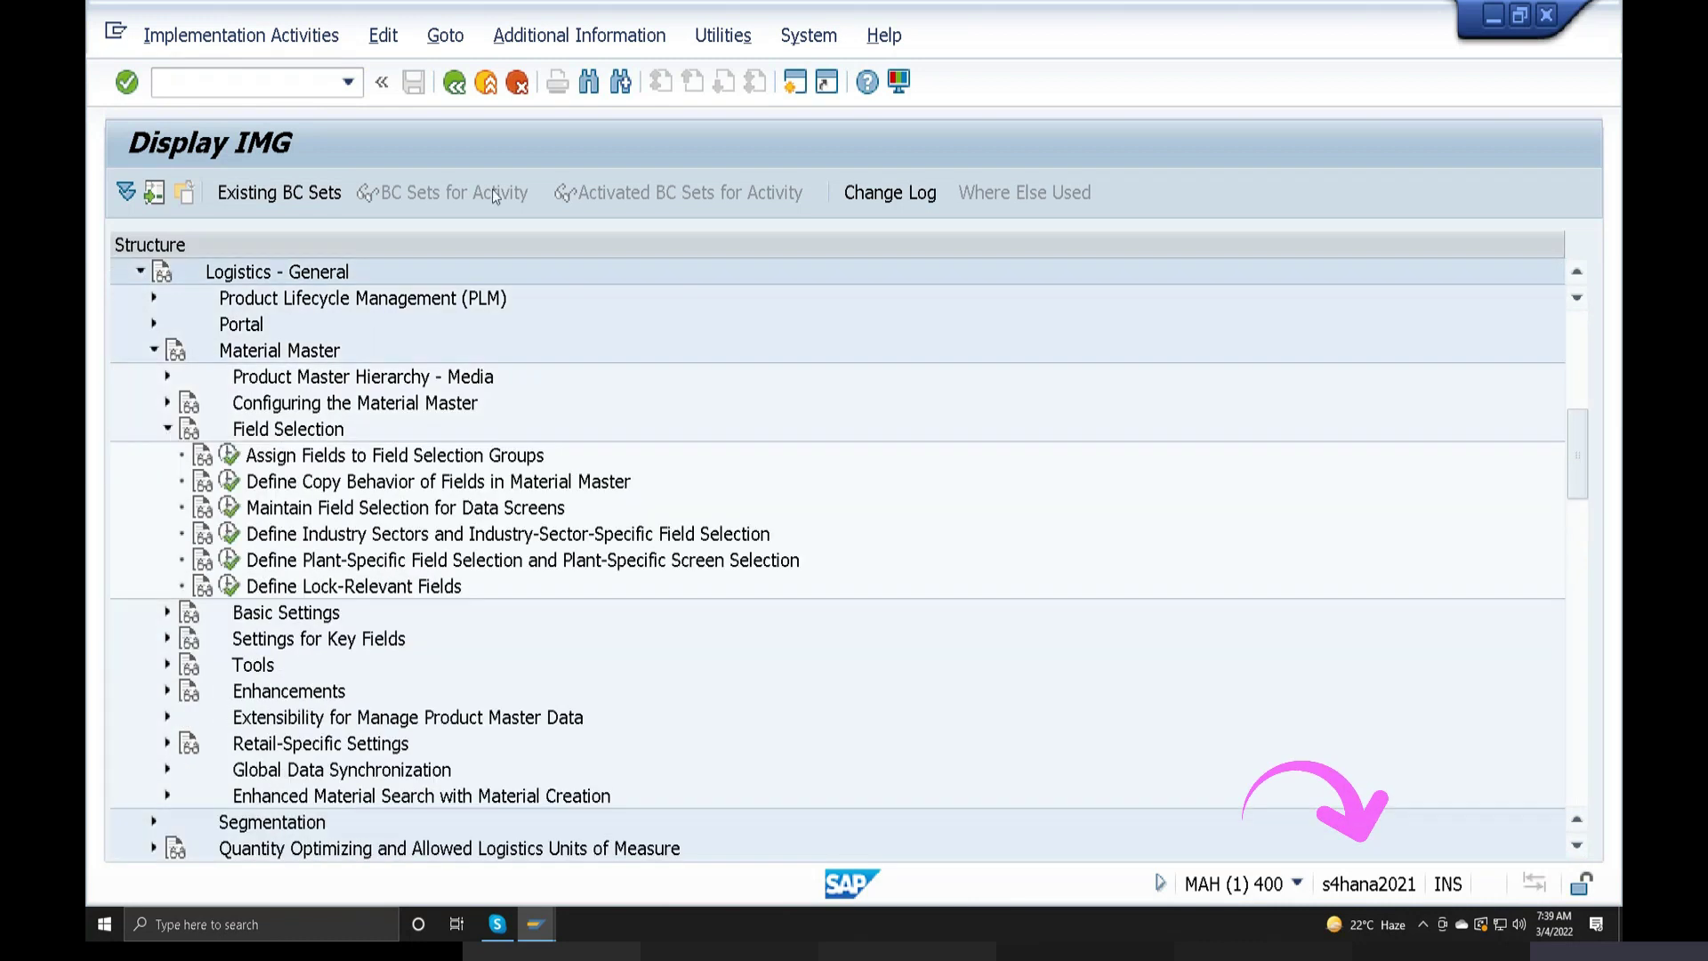
Show the IMG activity keys as additional information beside the customizing structure
click(573, 35)
mouse_move(648, 72)
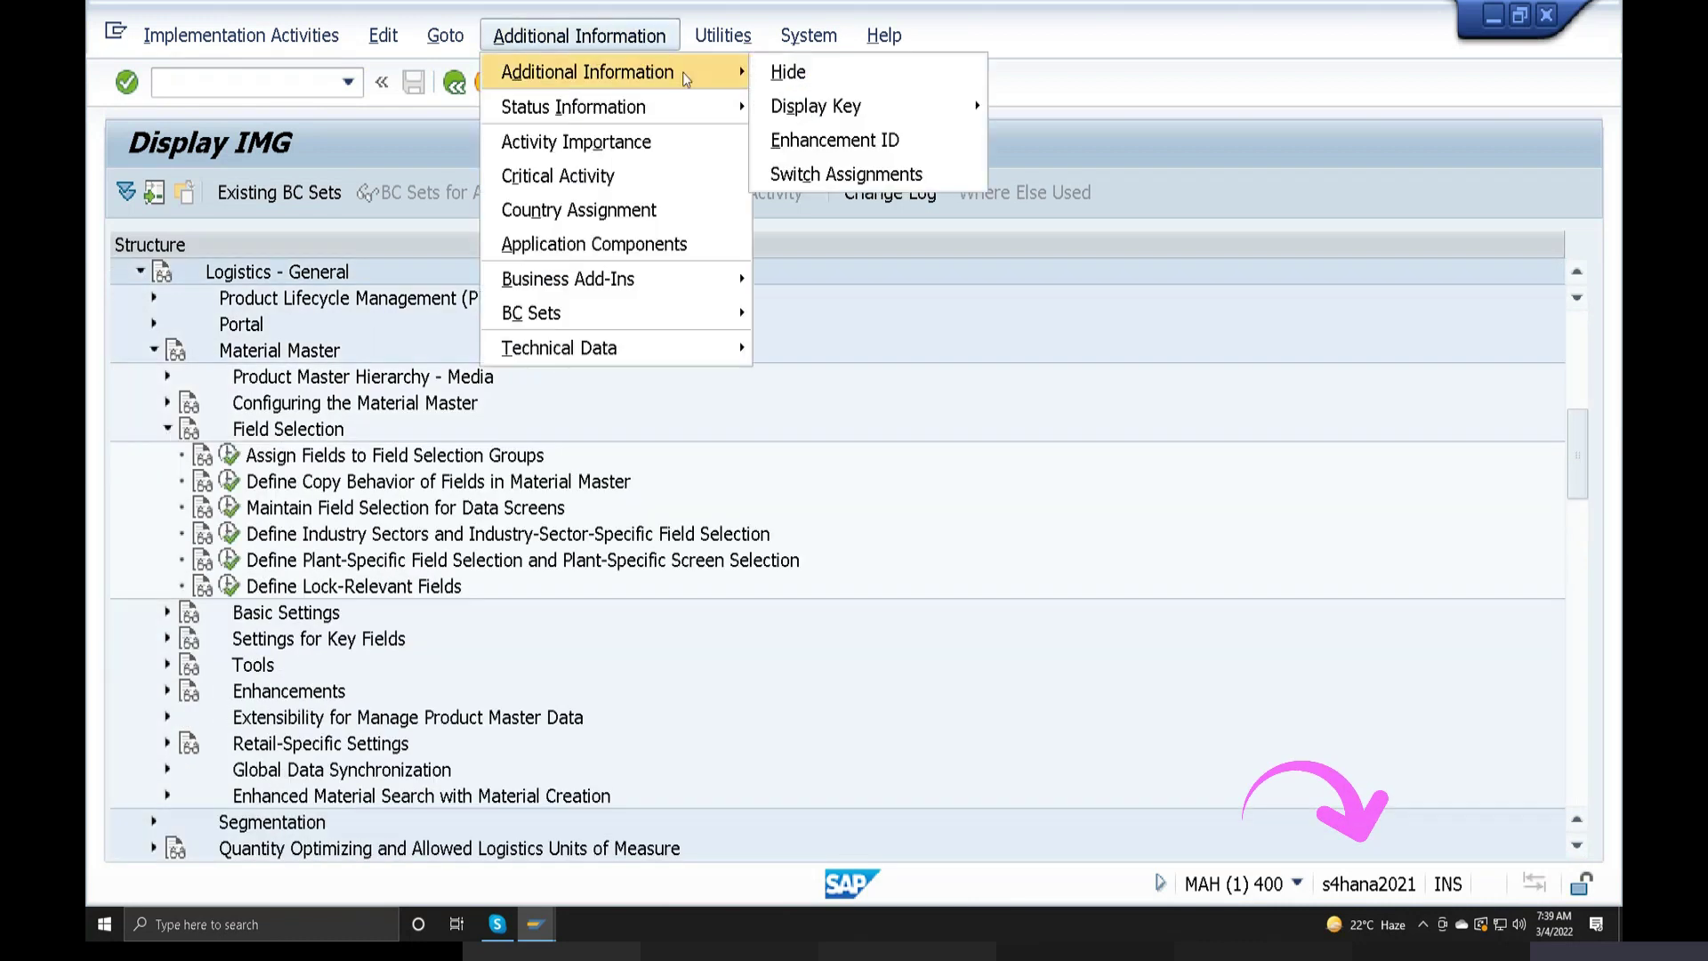
mouse_move(883, 107)
click(1036, 140)
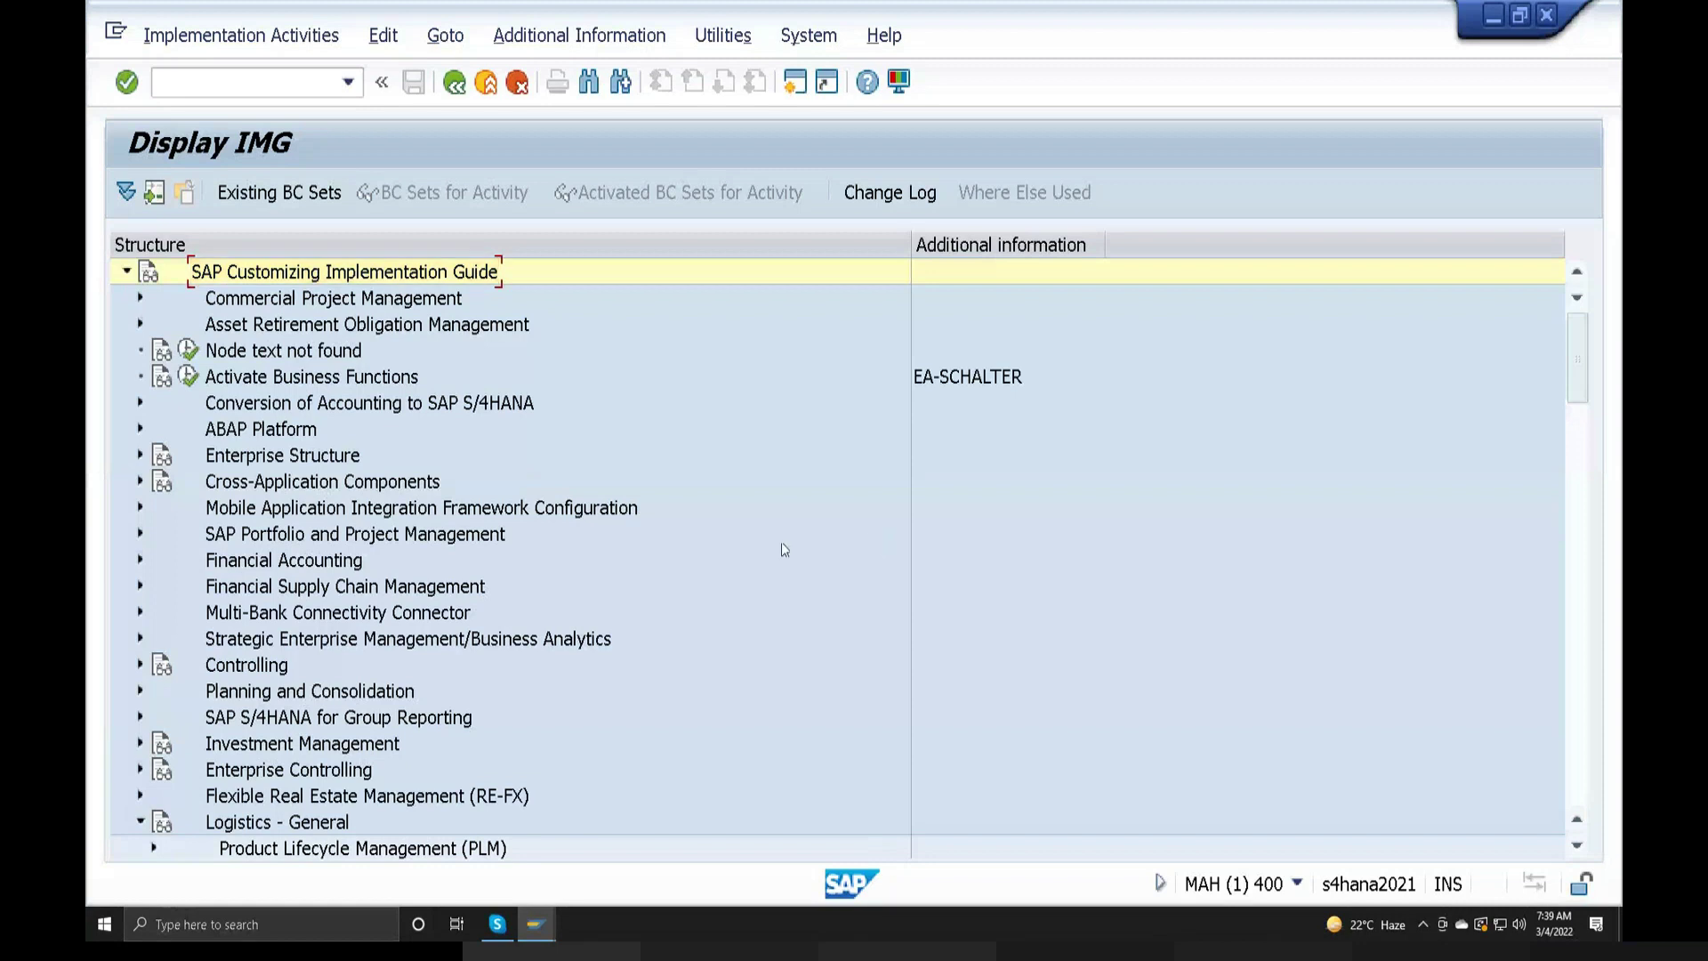
Open Assign Fields to Field Selection Groups and look through the field names and their assigned selection groups
scroll(782, 548, down, 7)
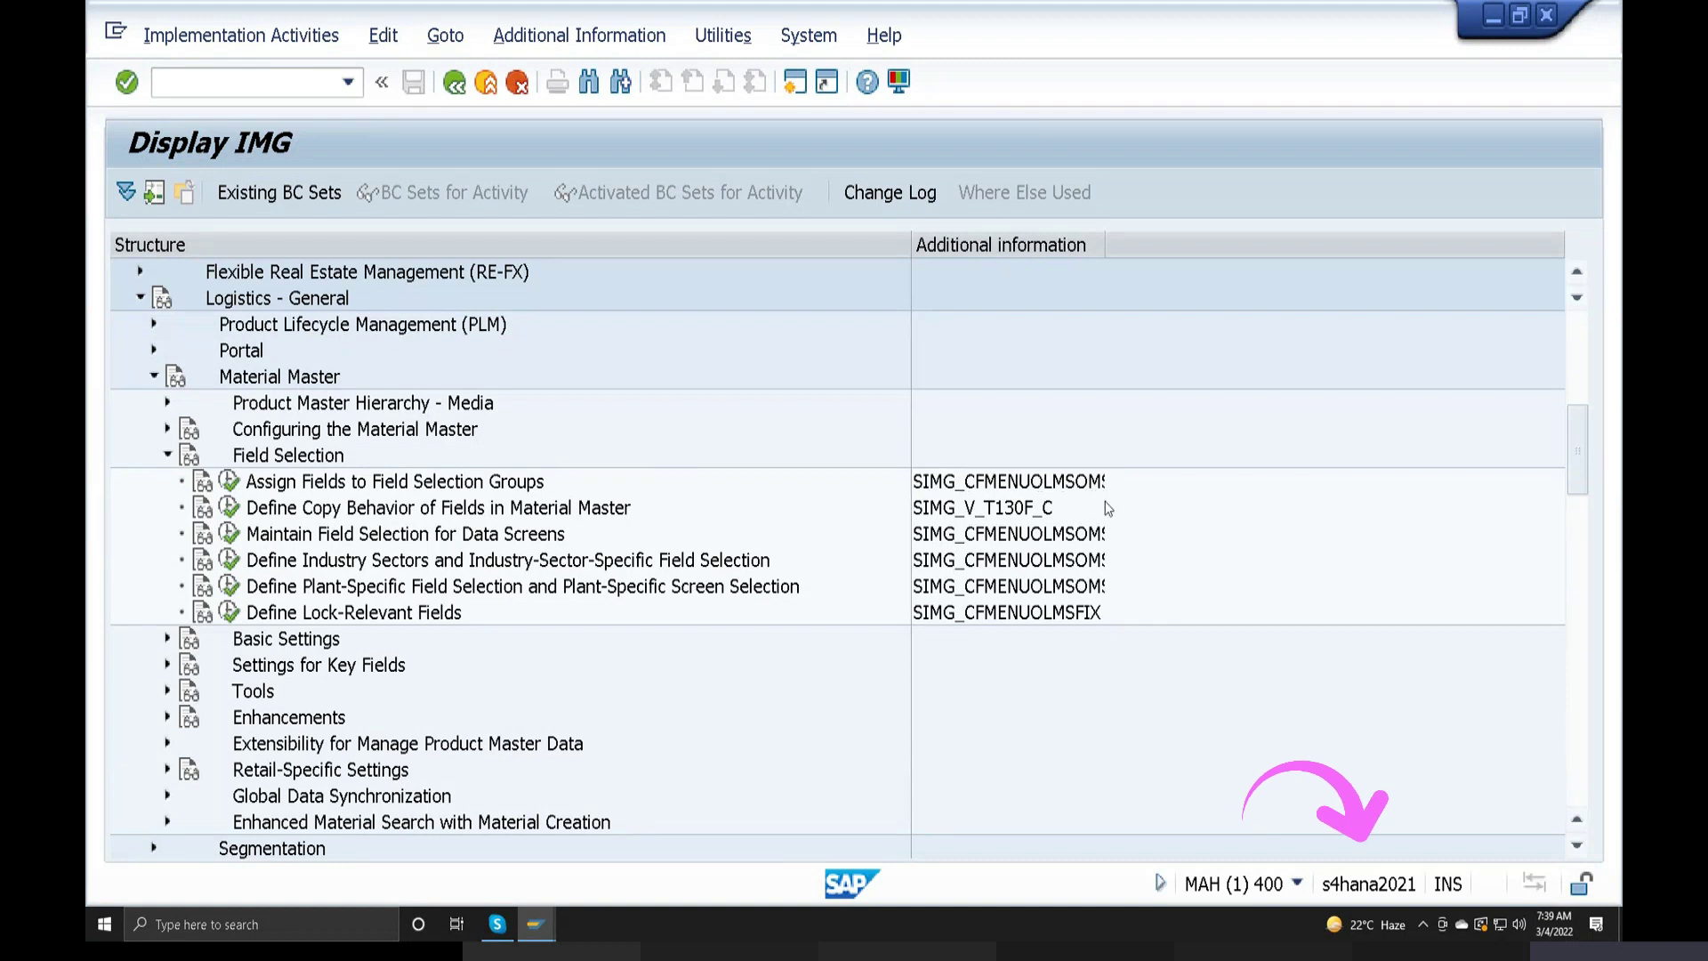
click(230, 481)
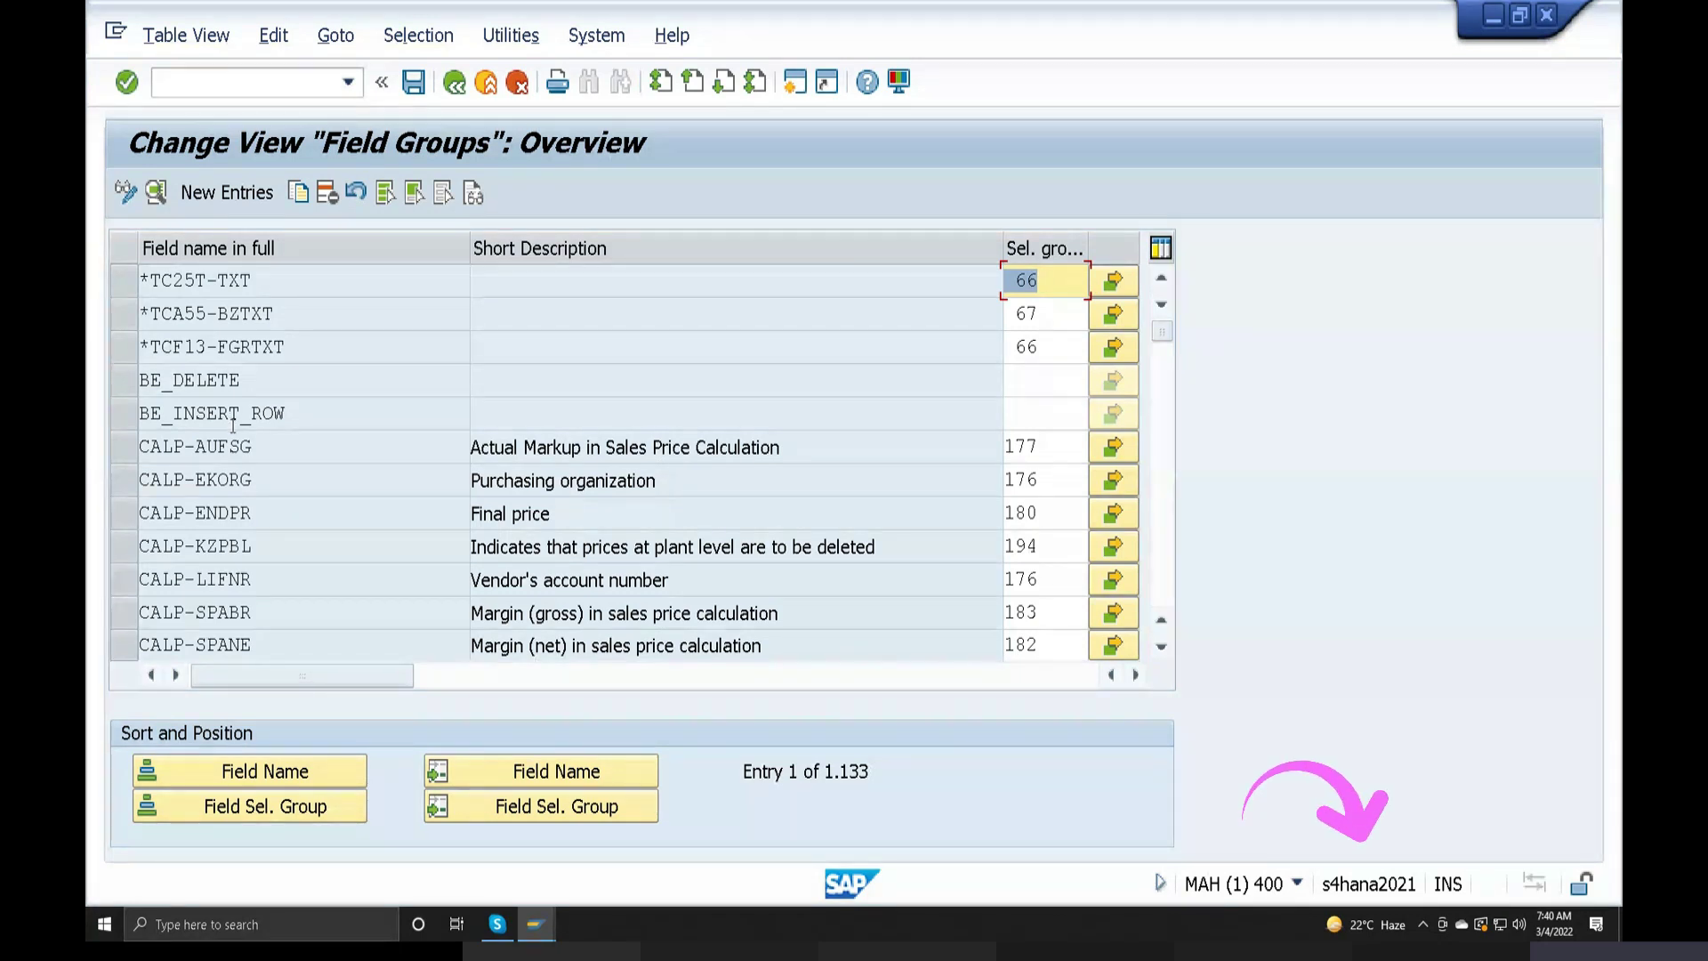
scroll(233, 424, down, 8)
scroll(252, 415, up, 1)
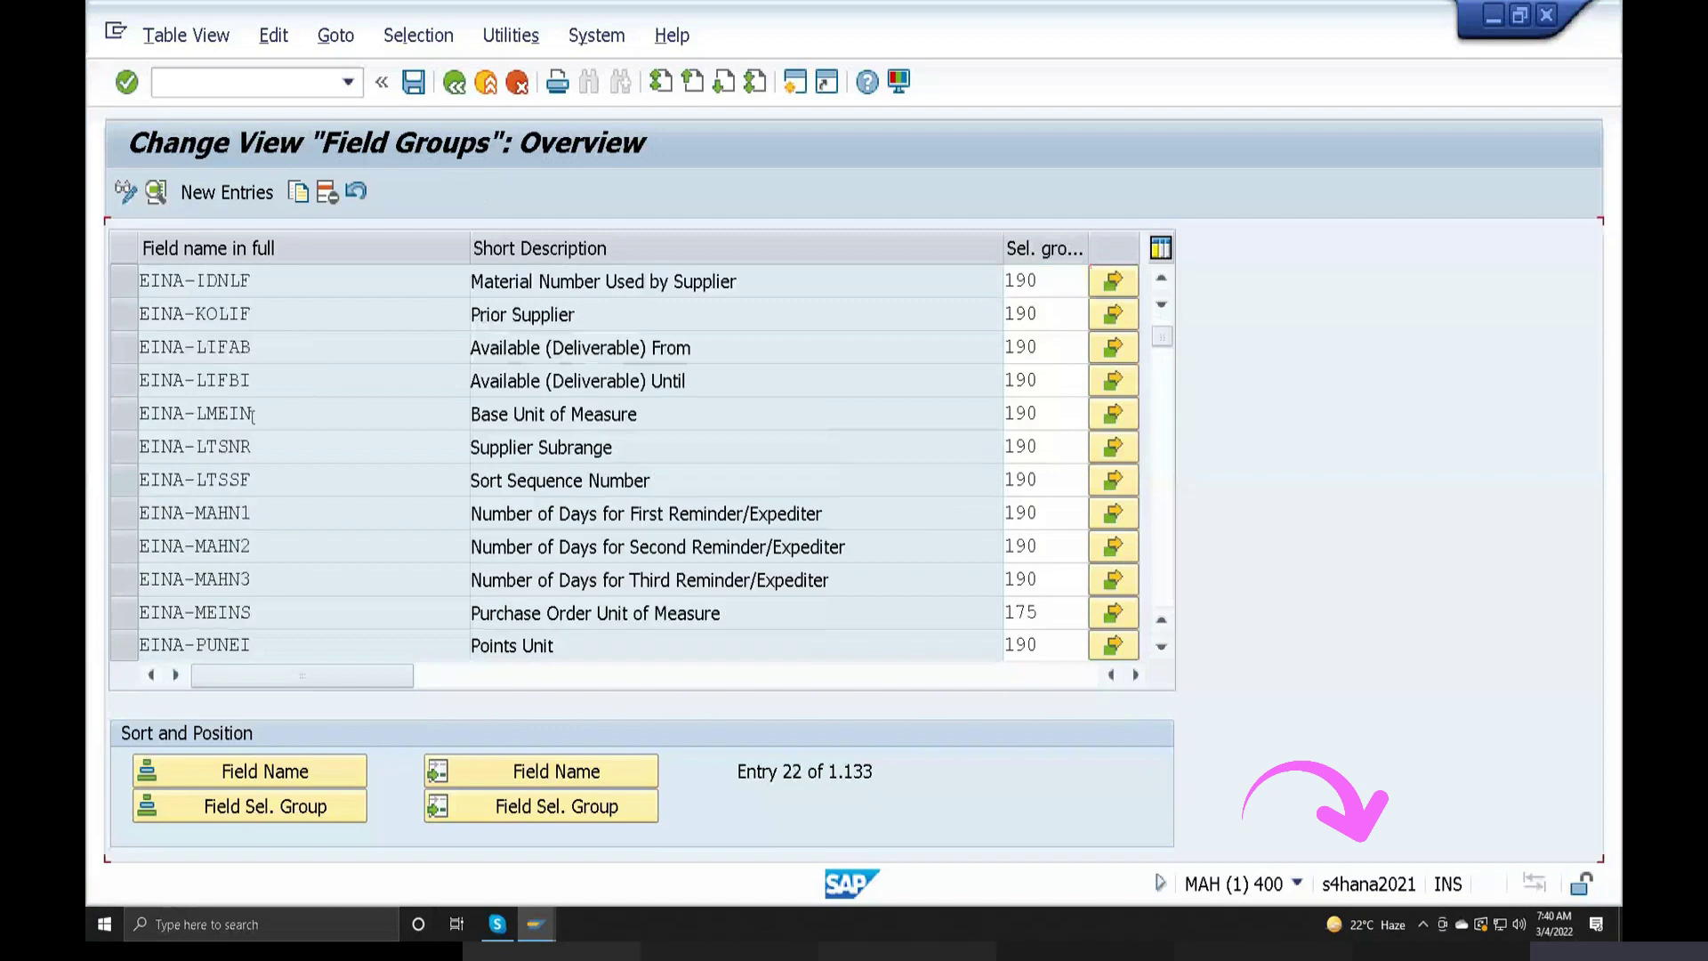
scroll(253, 415, up, 1)
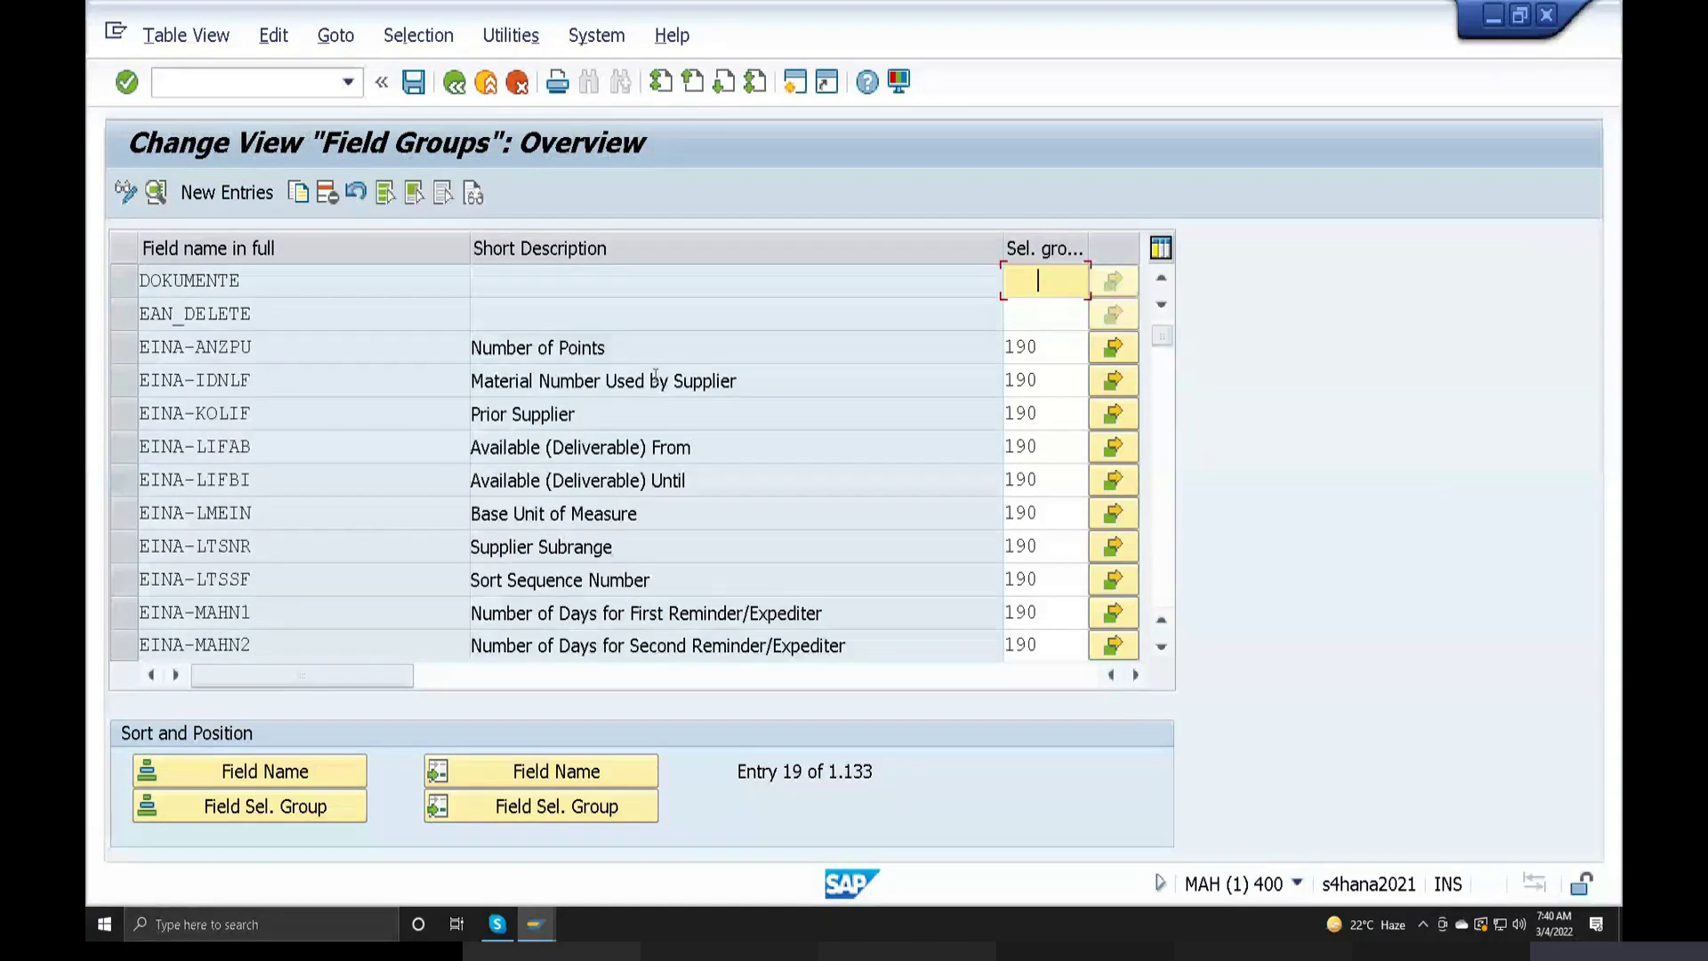
scroll(223, 513, down, 14)
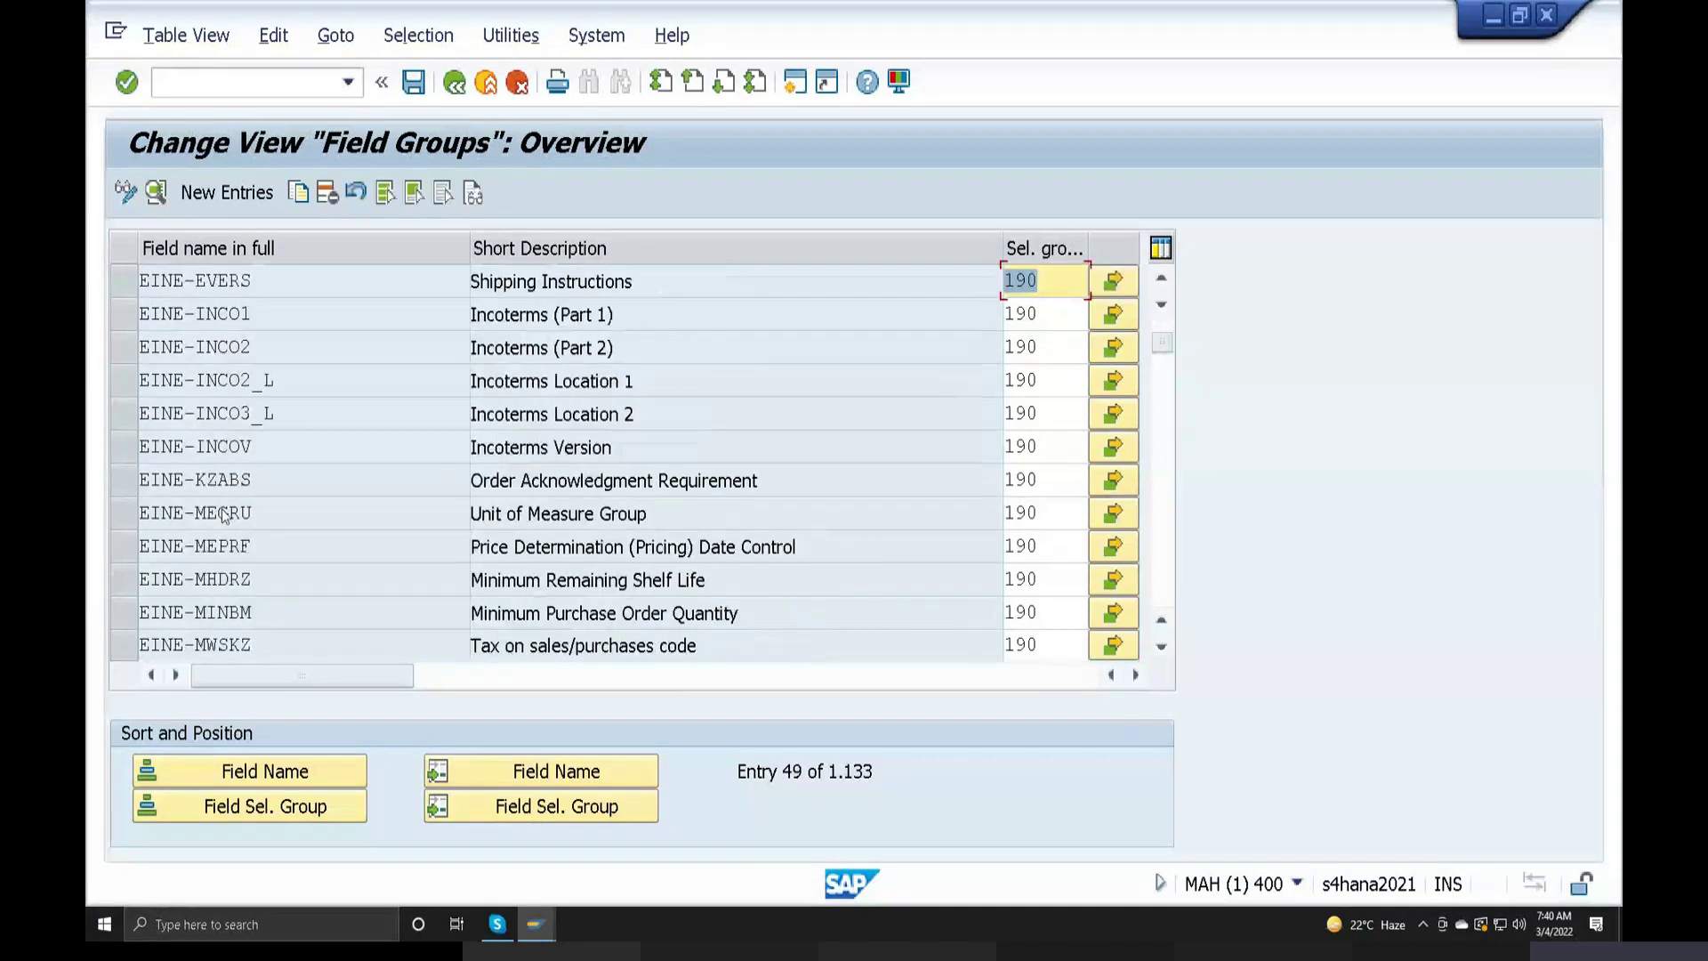
scroll(223, 512, down, 9)
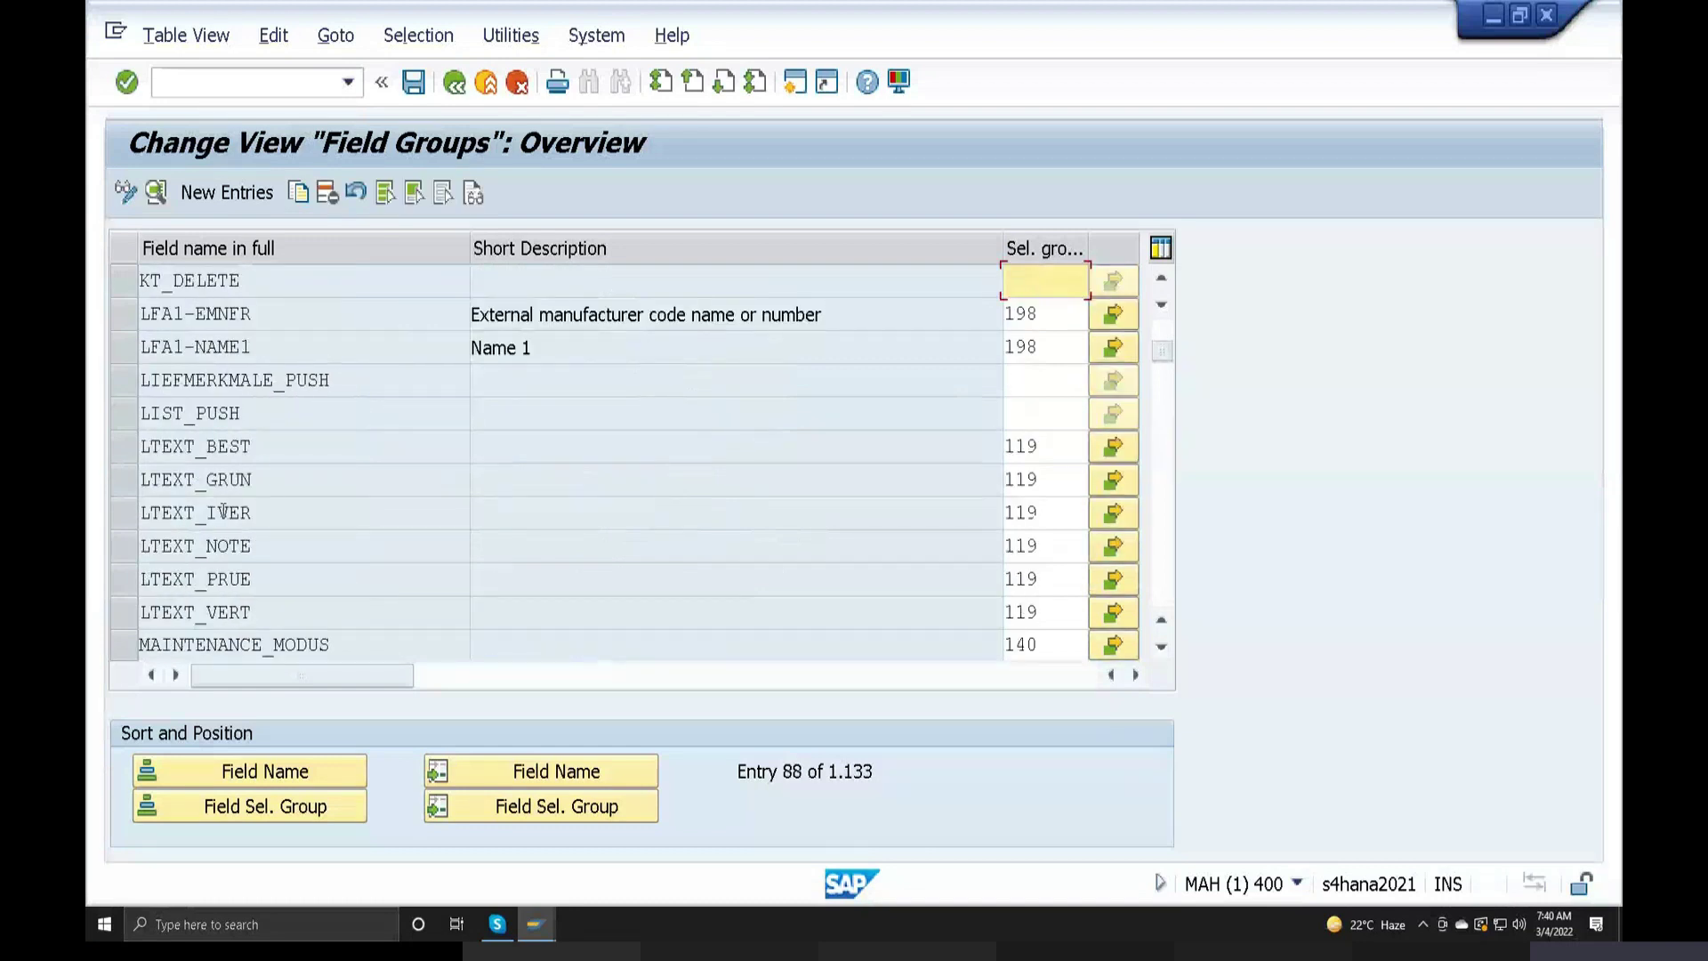
scroll(286, 548, down, 6)
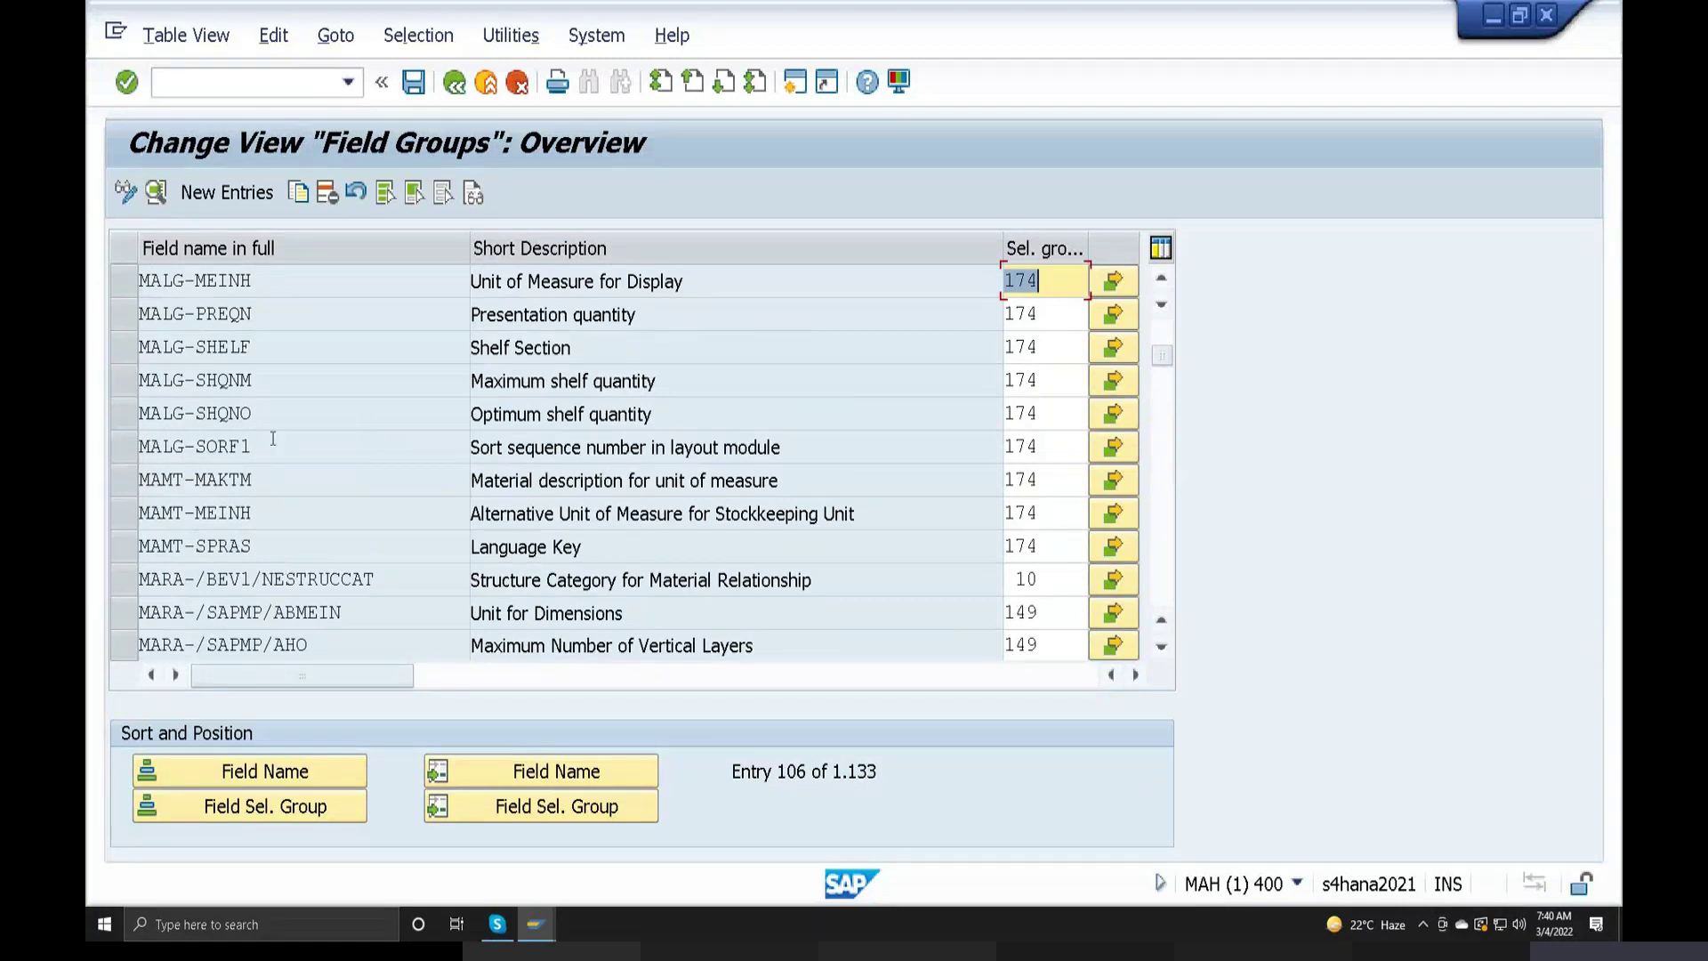
scroll(355, 471, down, 7)
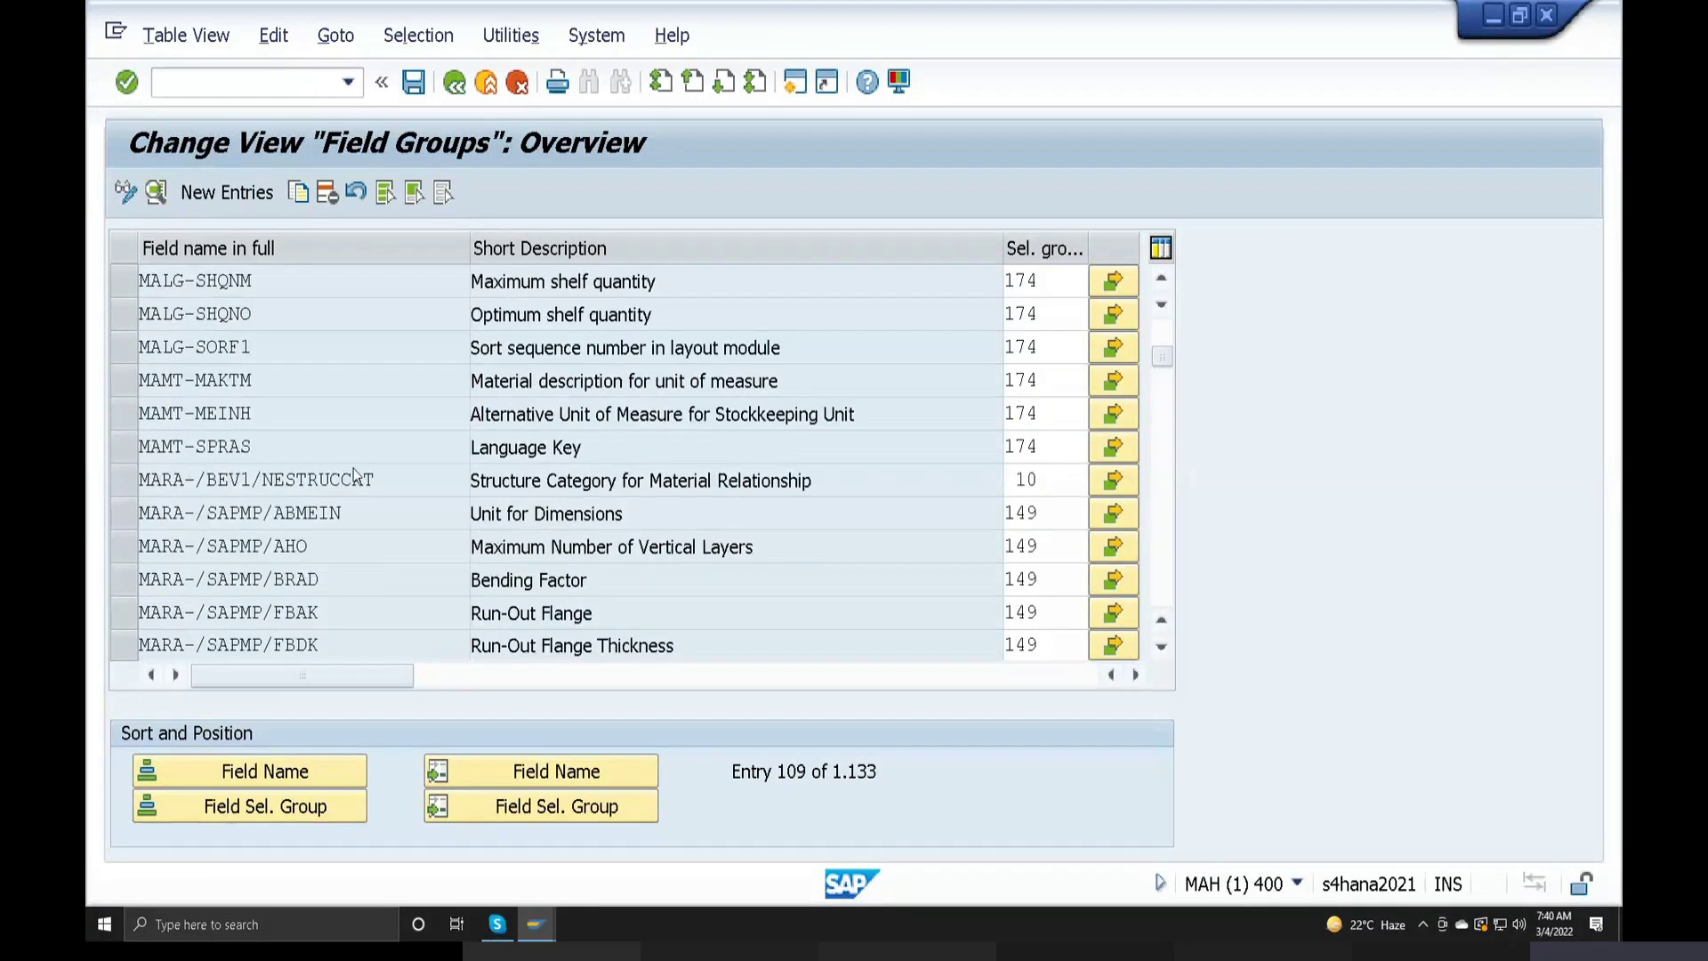
click(354, 473)
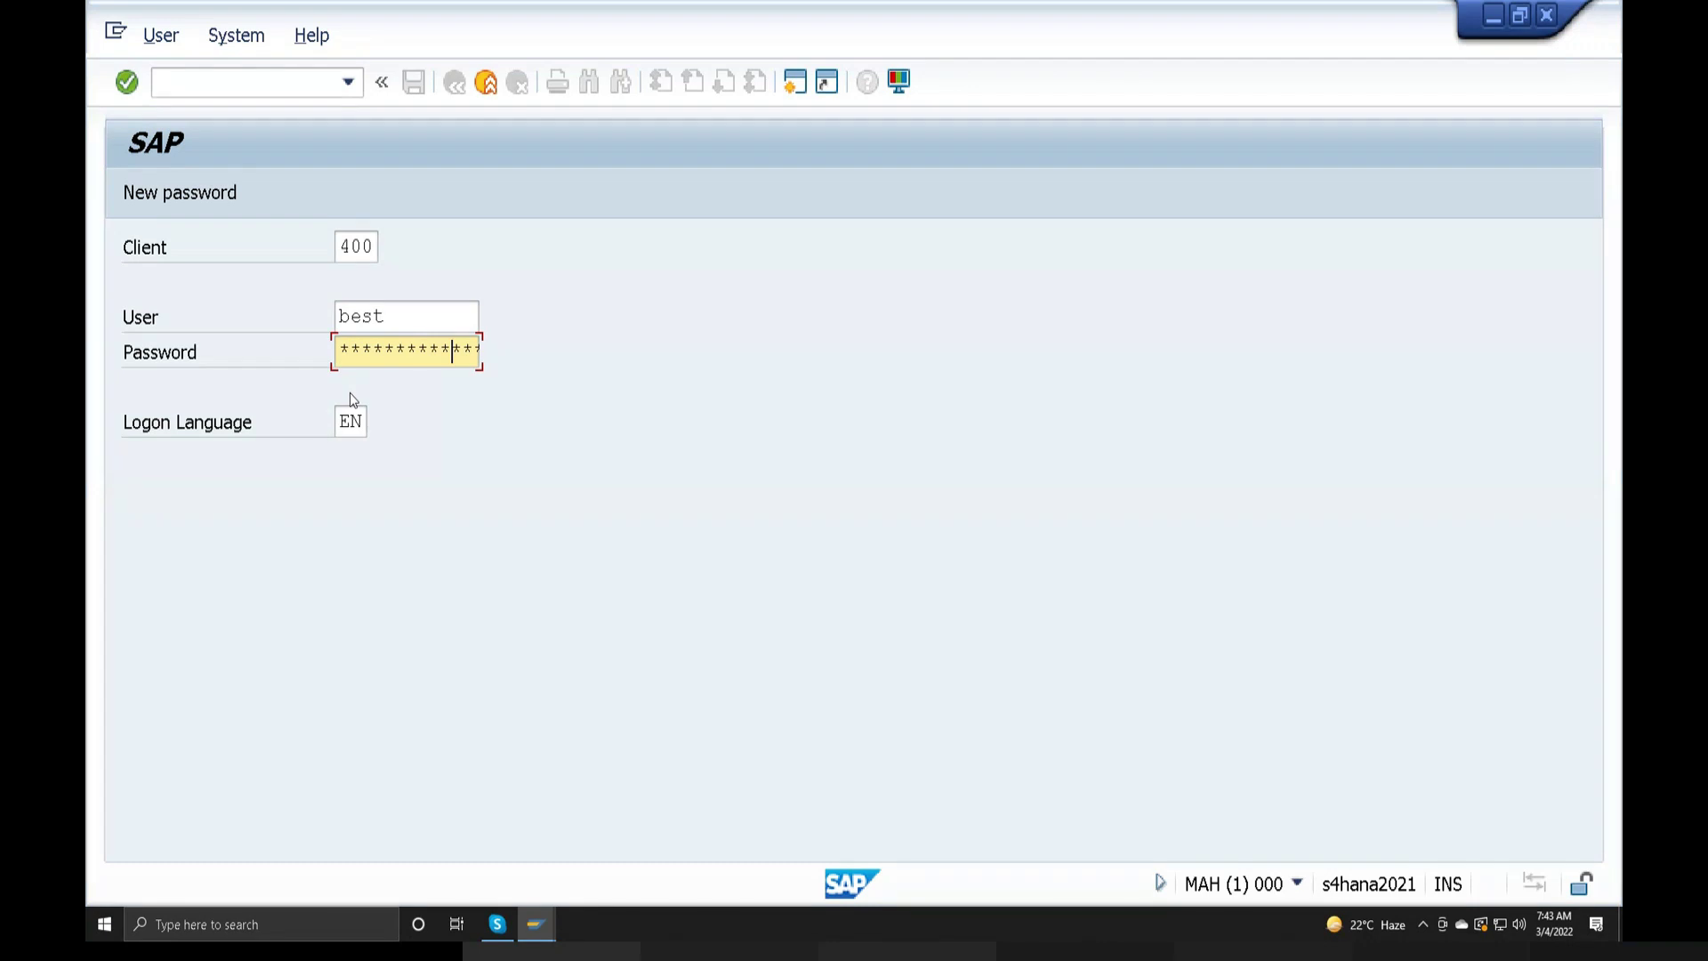
Log on to client 400 and display the SAP Reference IMG from Customizing: Execute Project
key(Return)
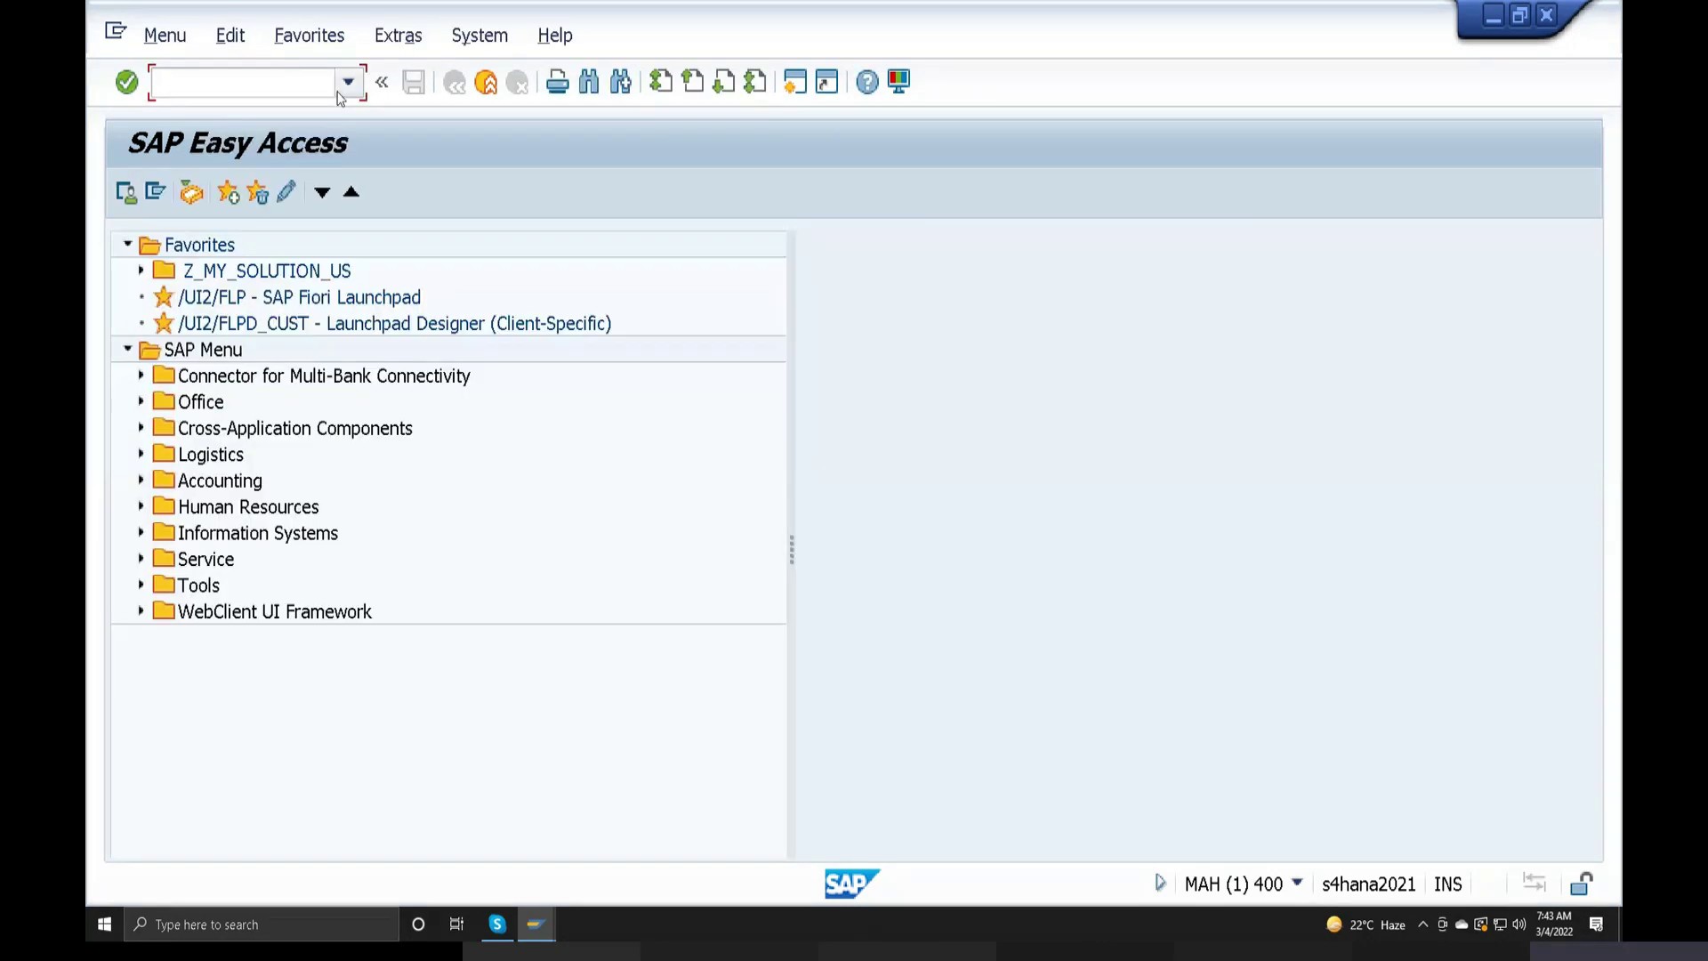
click(347, 82)
click(238, 120)
key(Return)
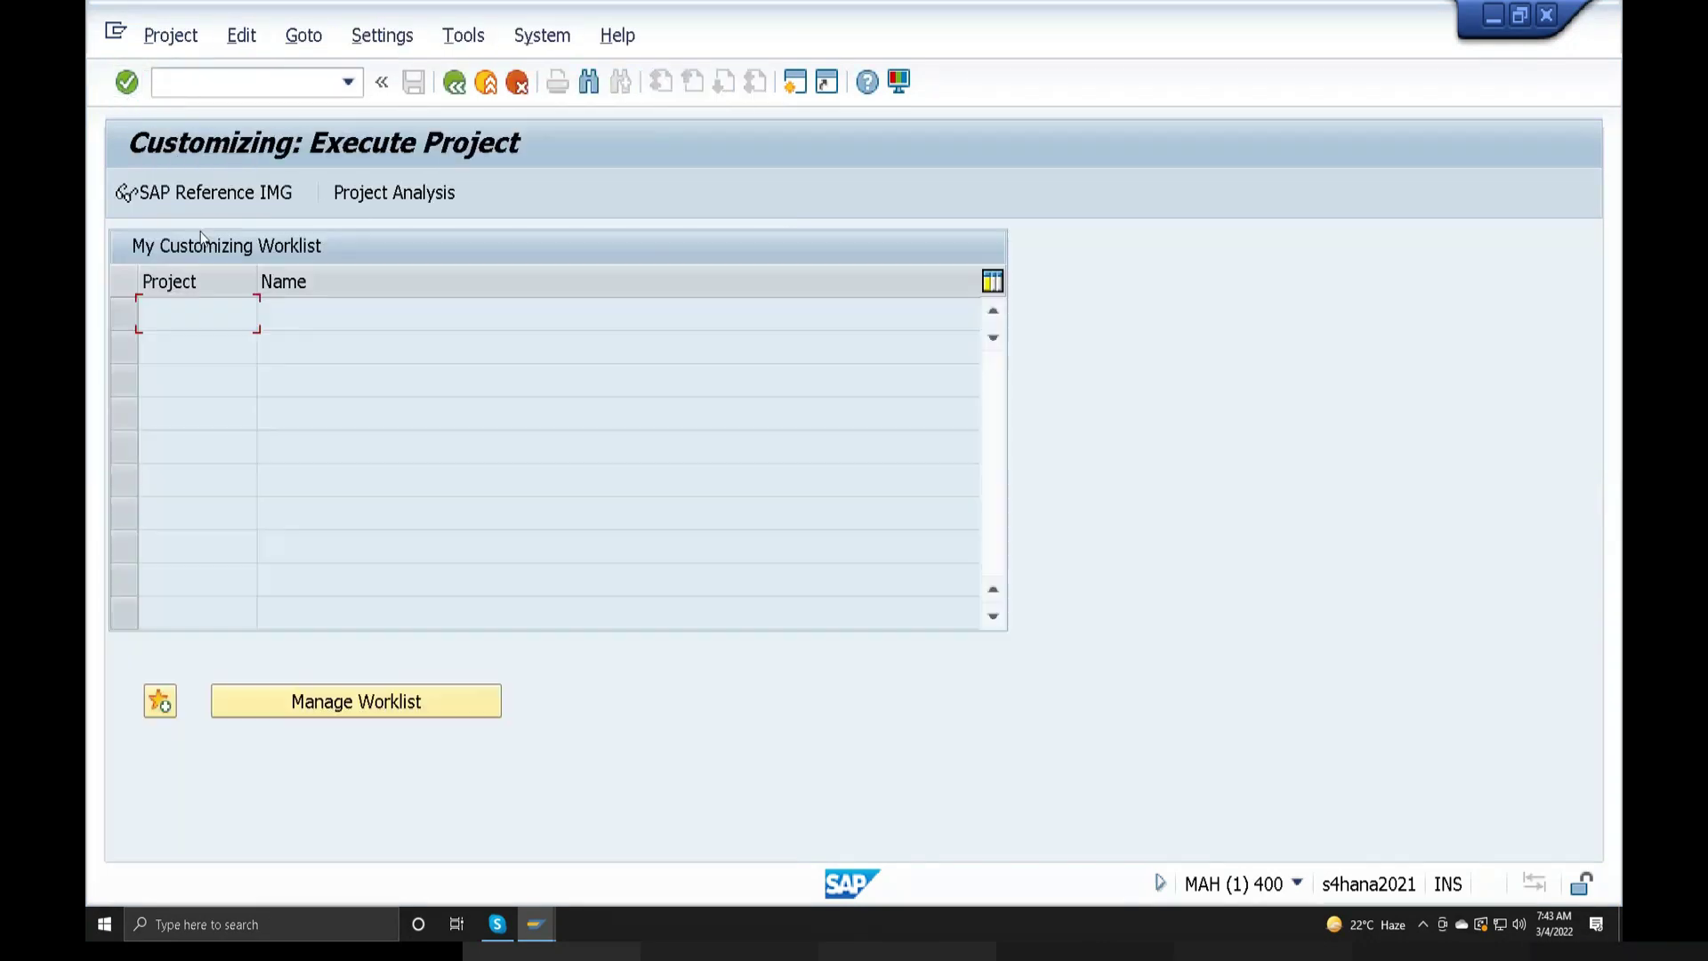
key(F5)
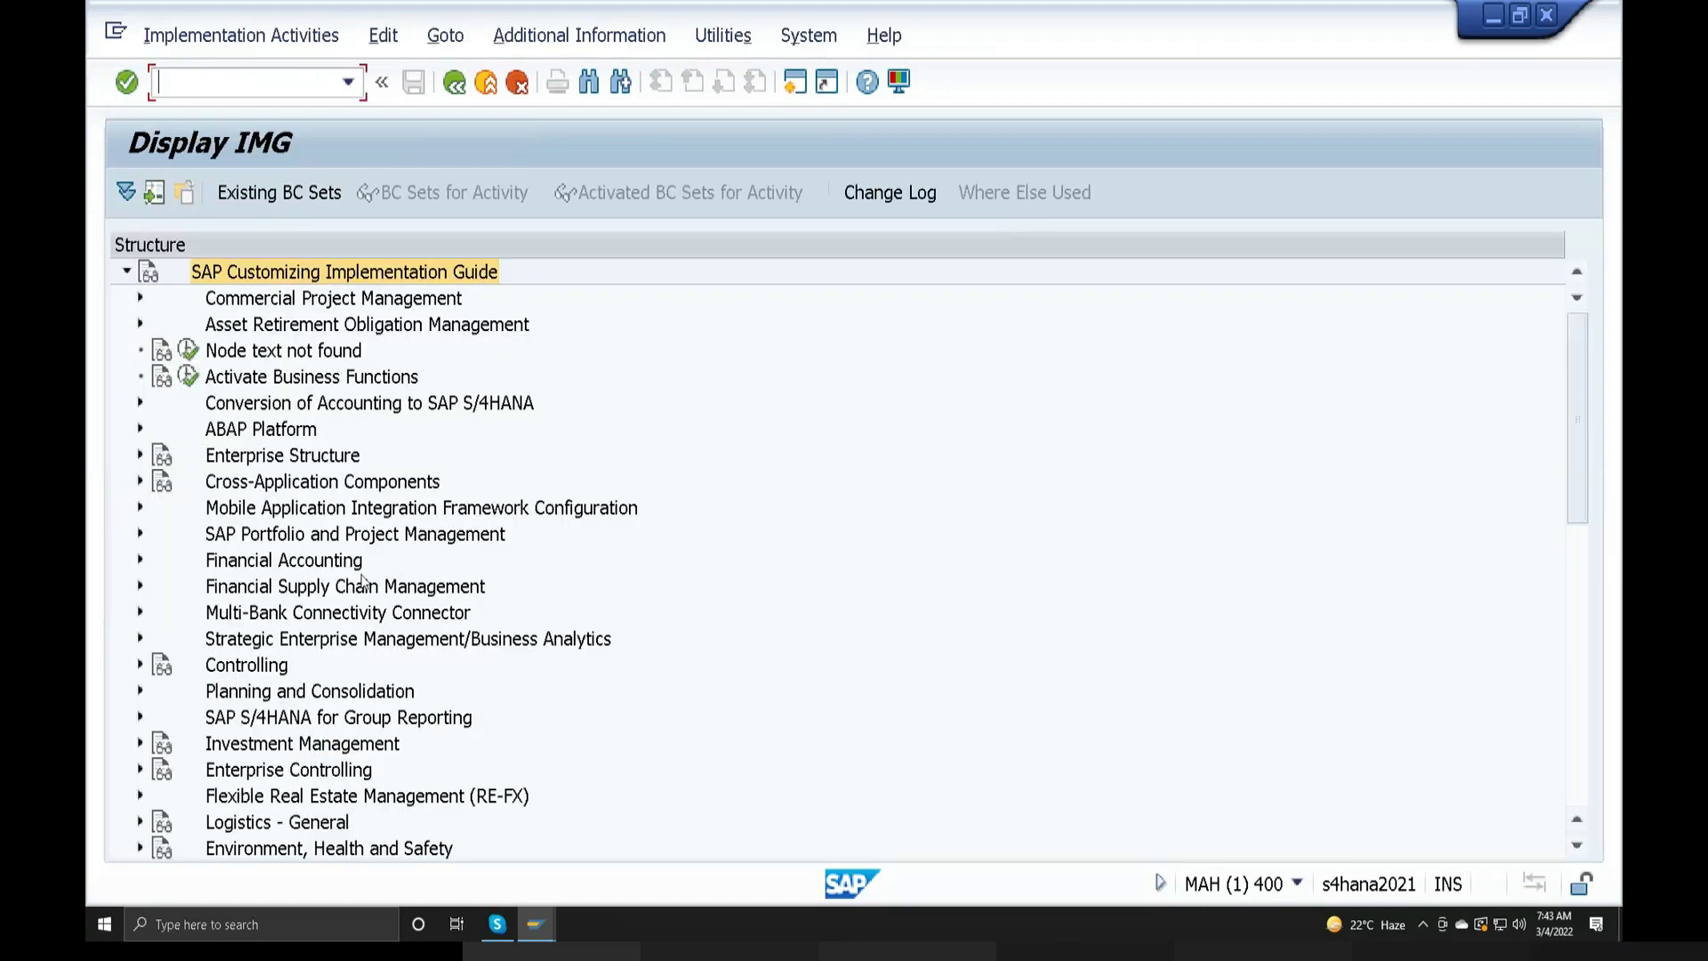
Expand Logistics - General and show the IMG activity keys in the additional information column
click(1580, 620)
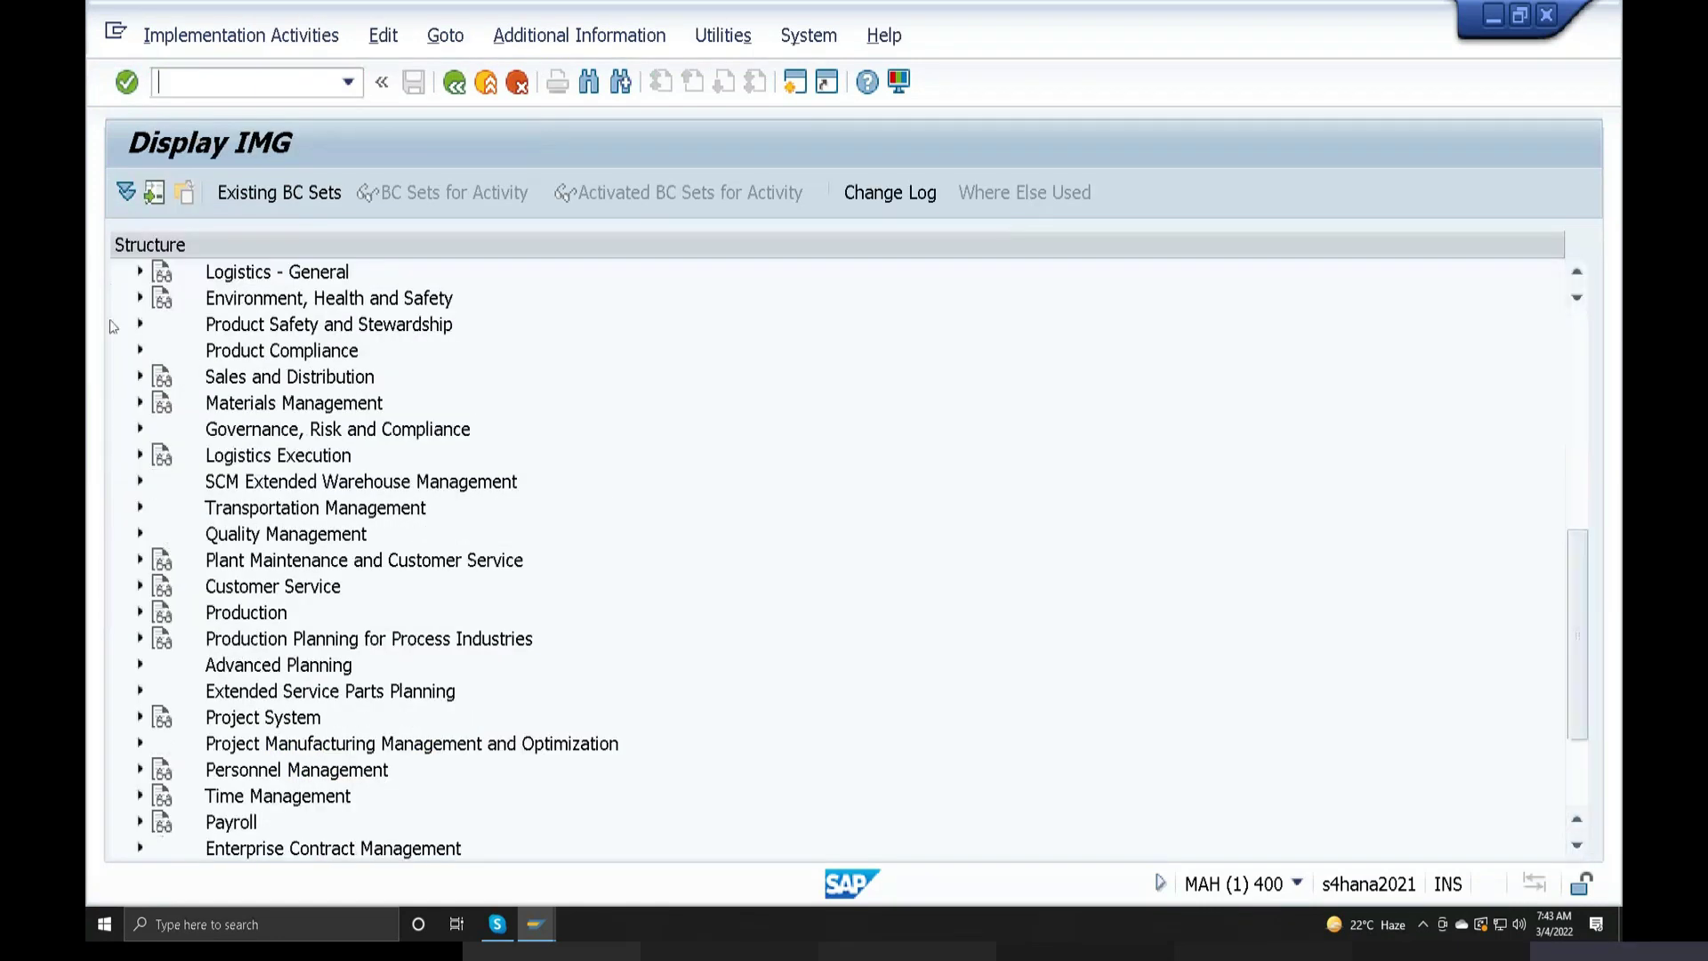
click(141, 273)
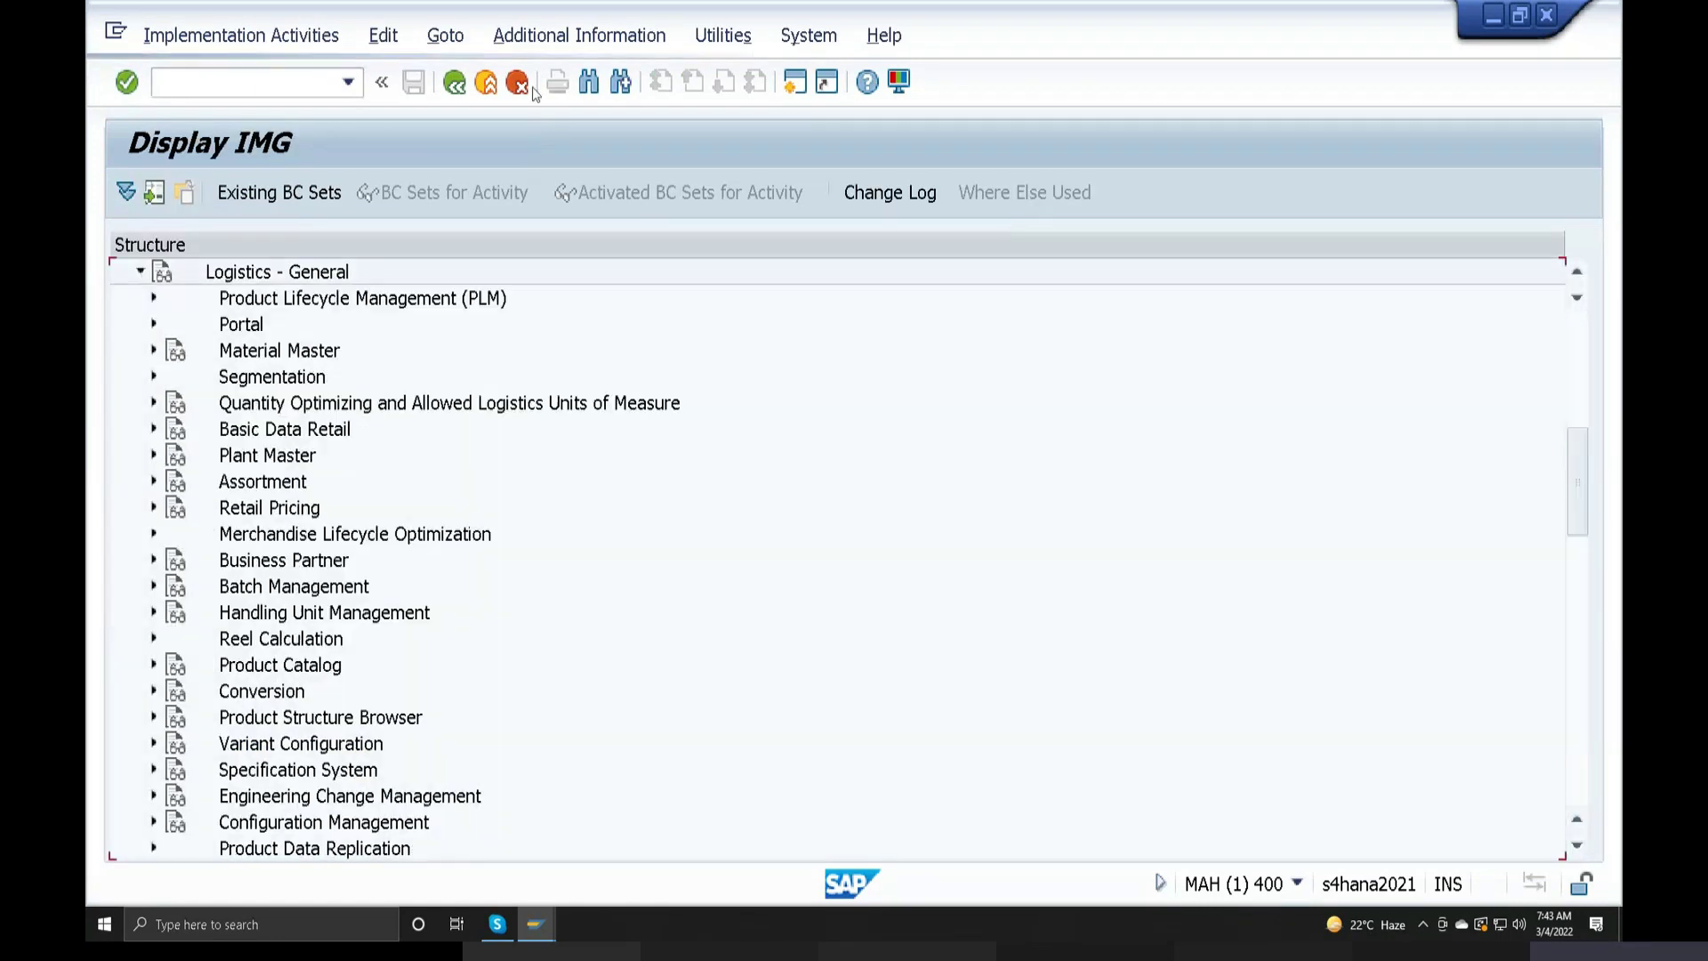
click(579, 36)
mouse_move(685, 67)
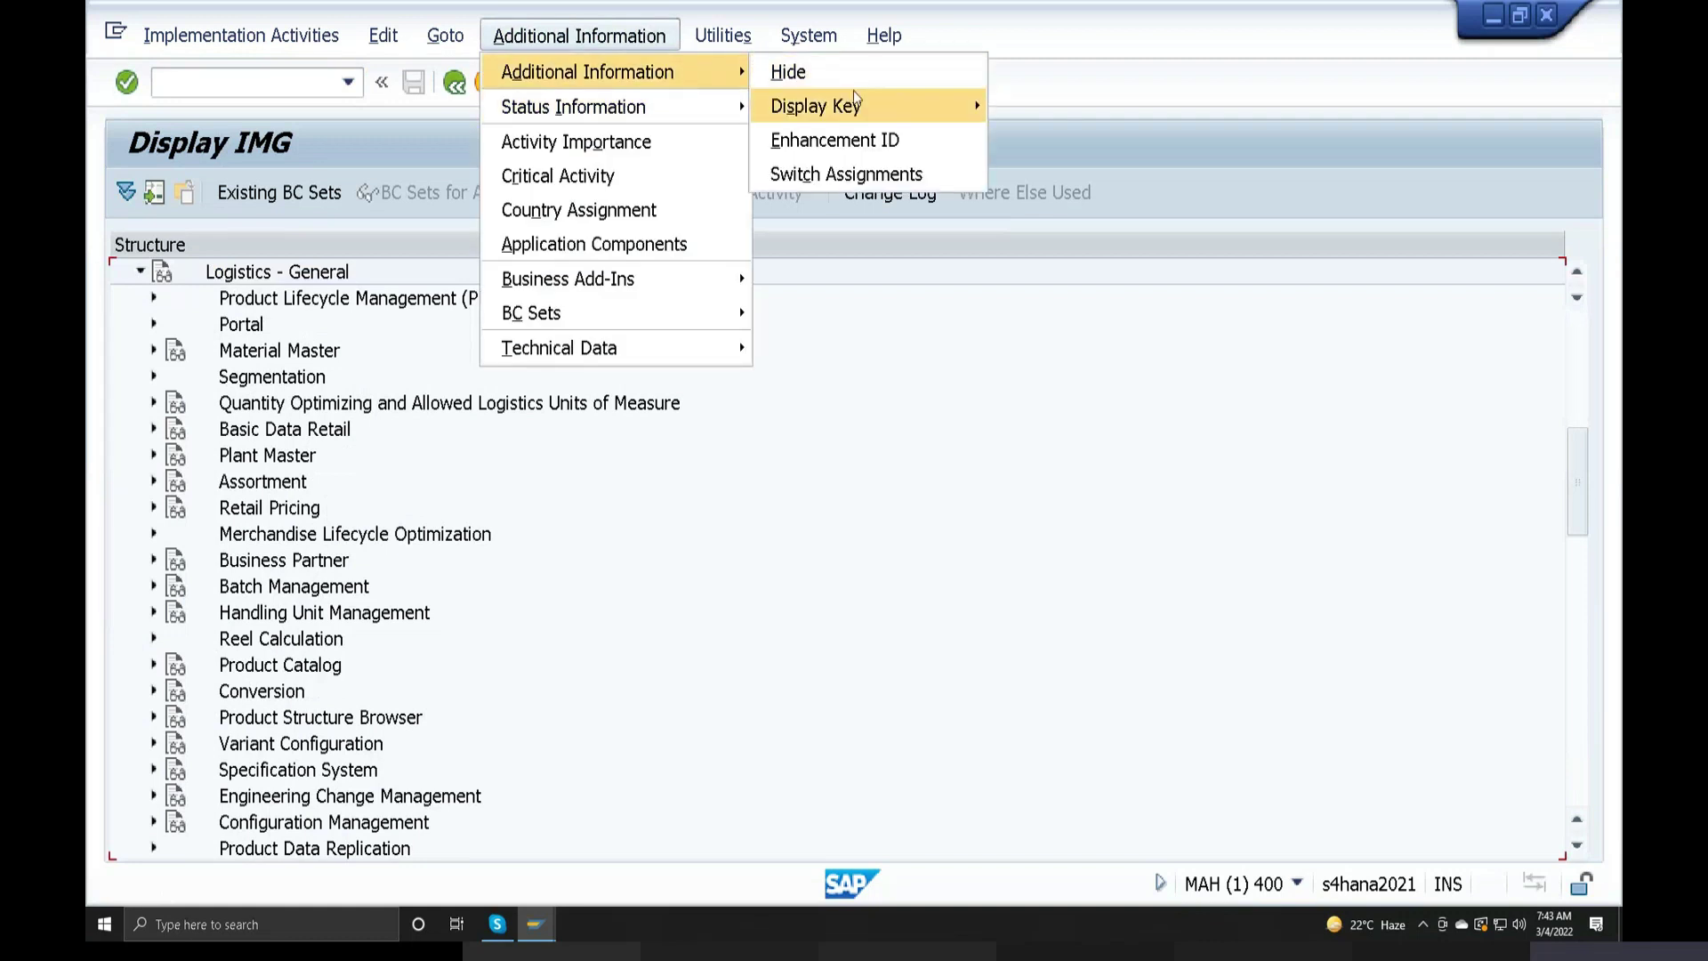
mouse_move(872, 109)
click(1058, 141)
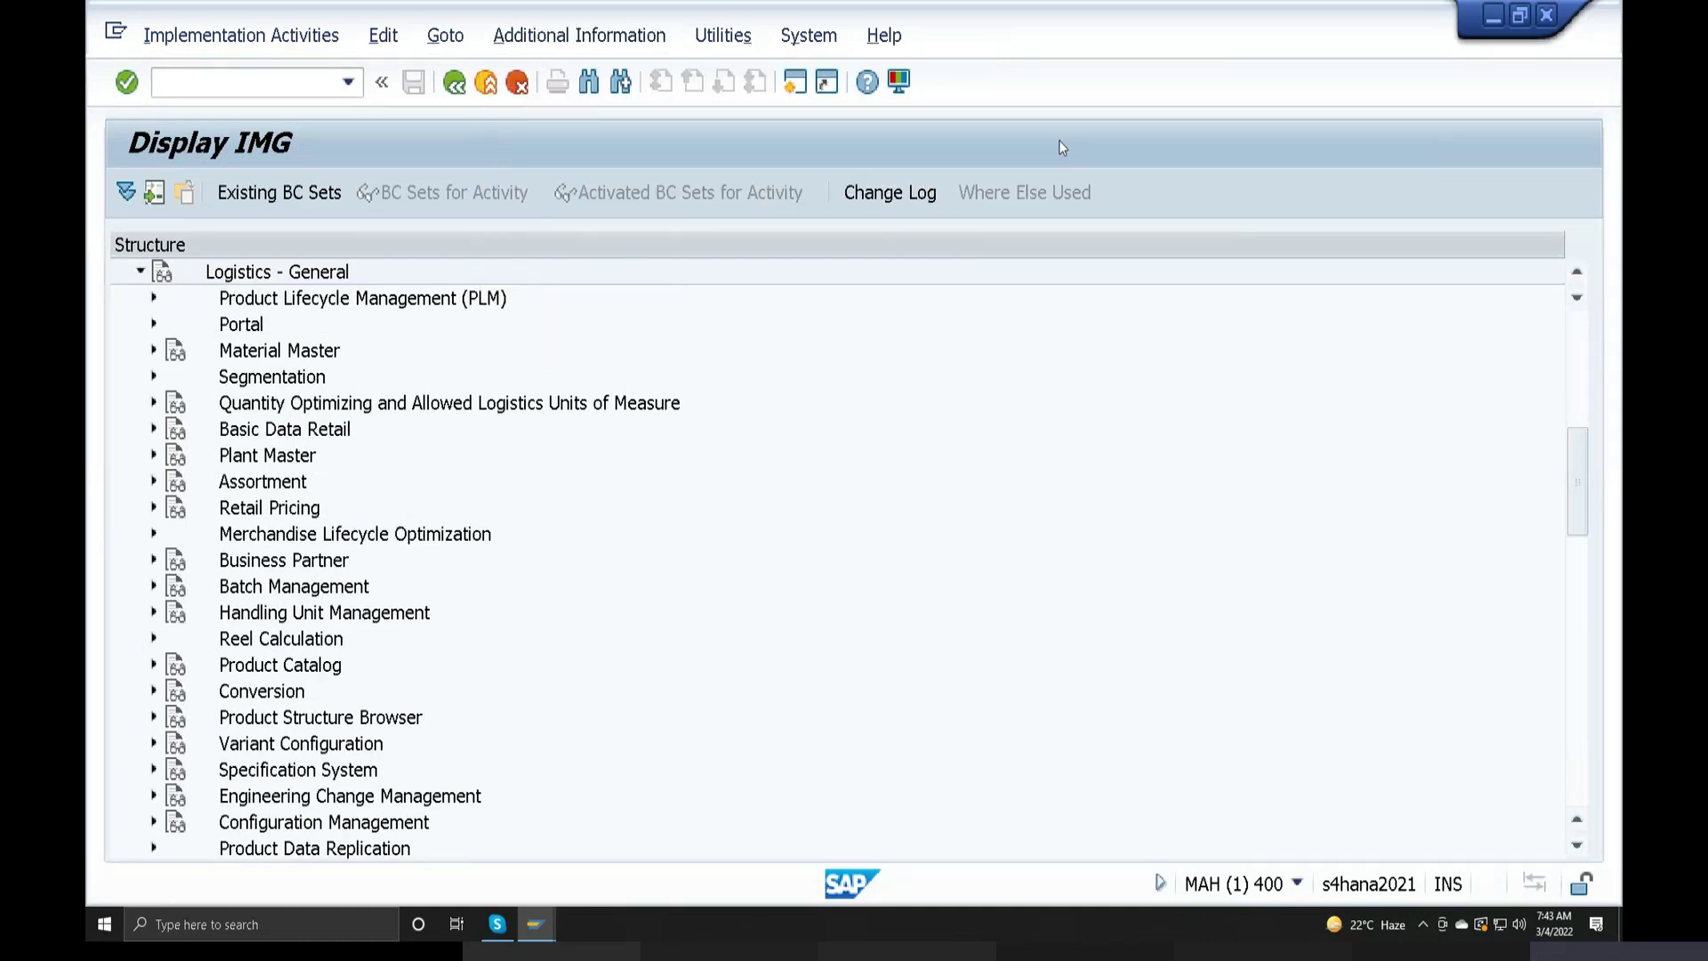
Expand Material Master and its Field Selection node, and open the Assign Fields to Field Selection Groups activity
scroll(264, 492, down, 4)
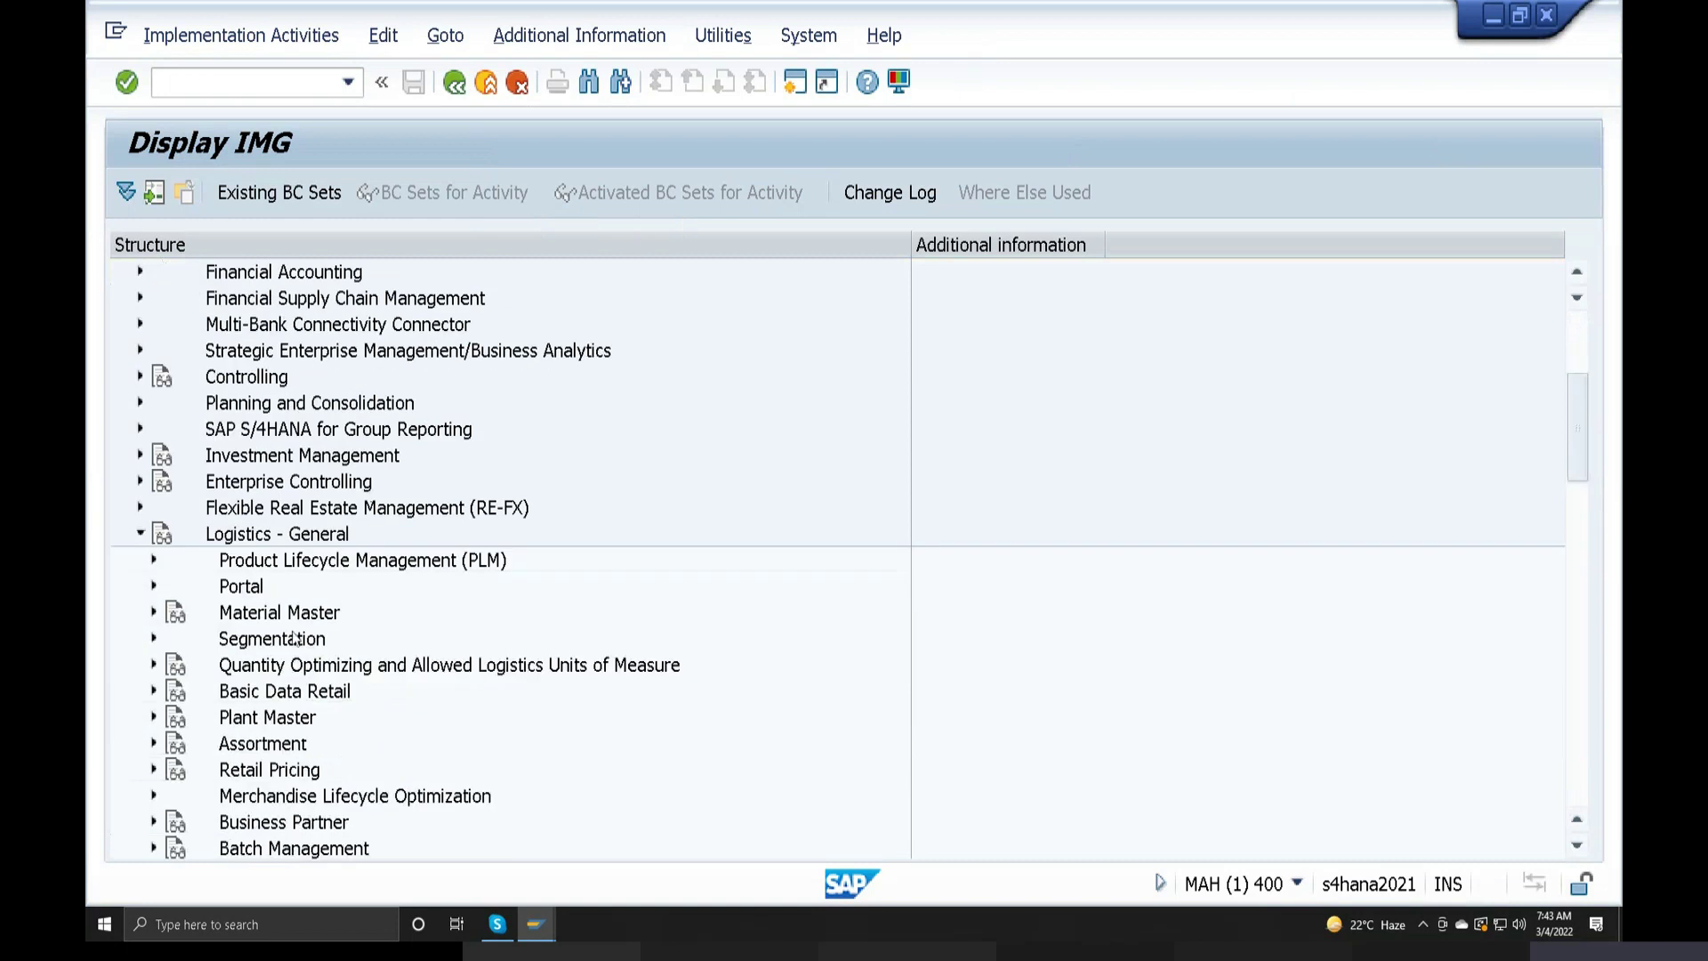
click(153, 612)
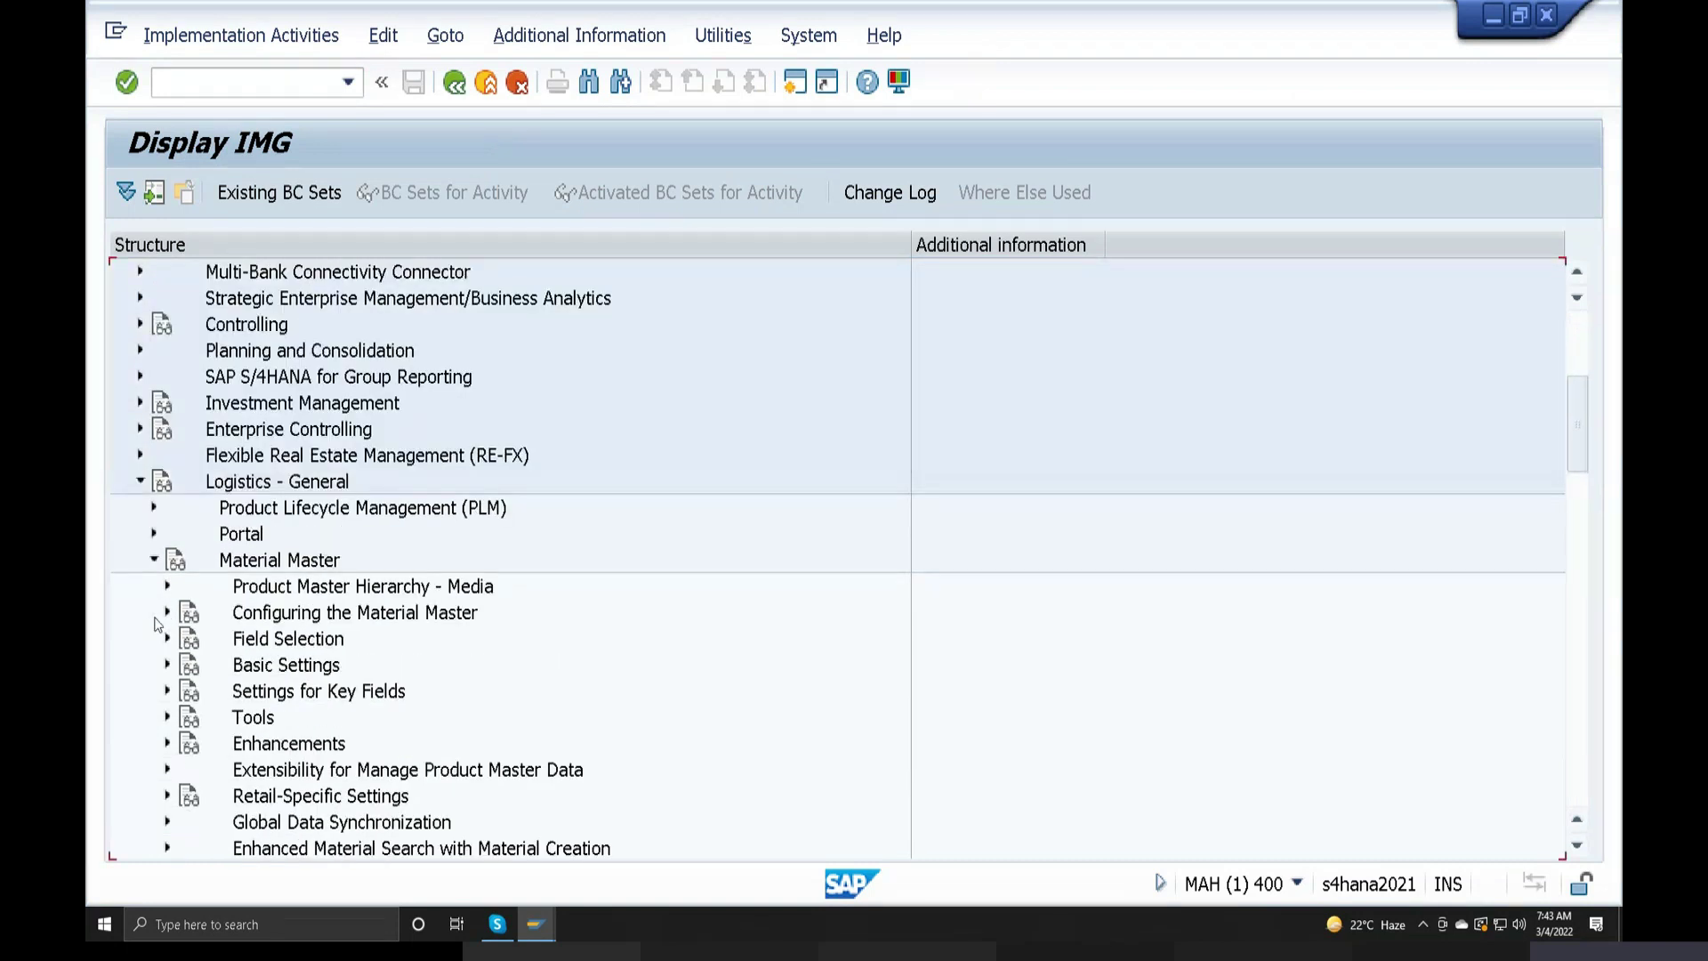
click(258, 510)
click(167, 507)
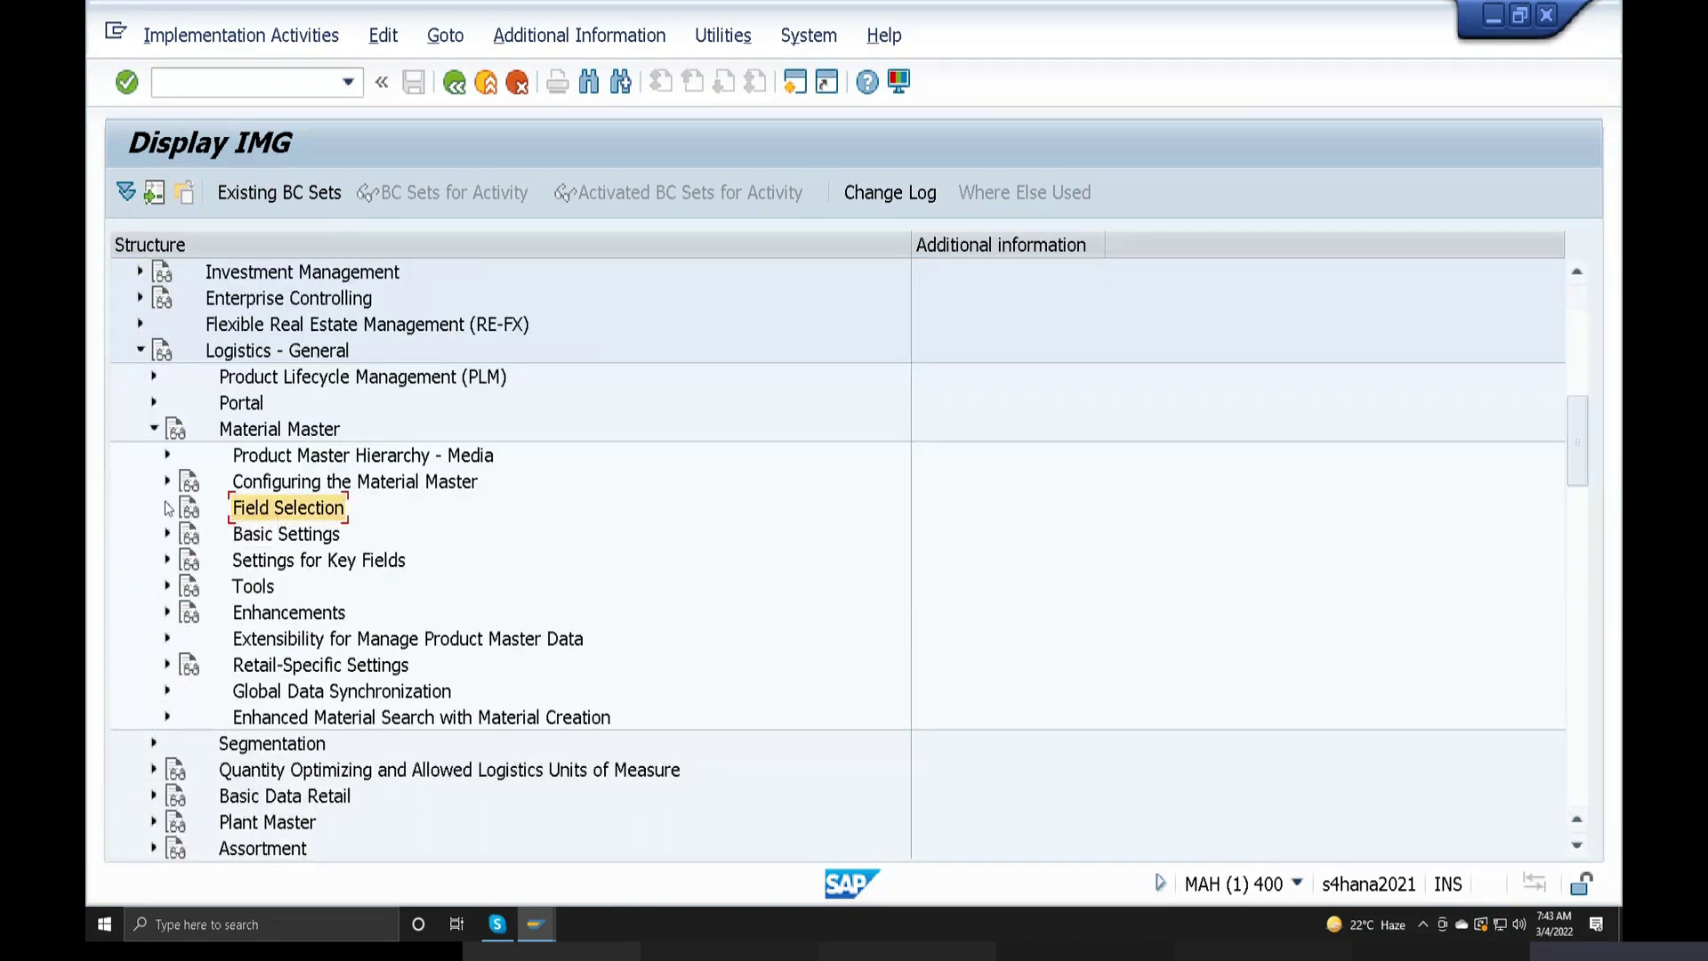
click(230, 534)
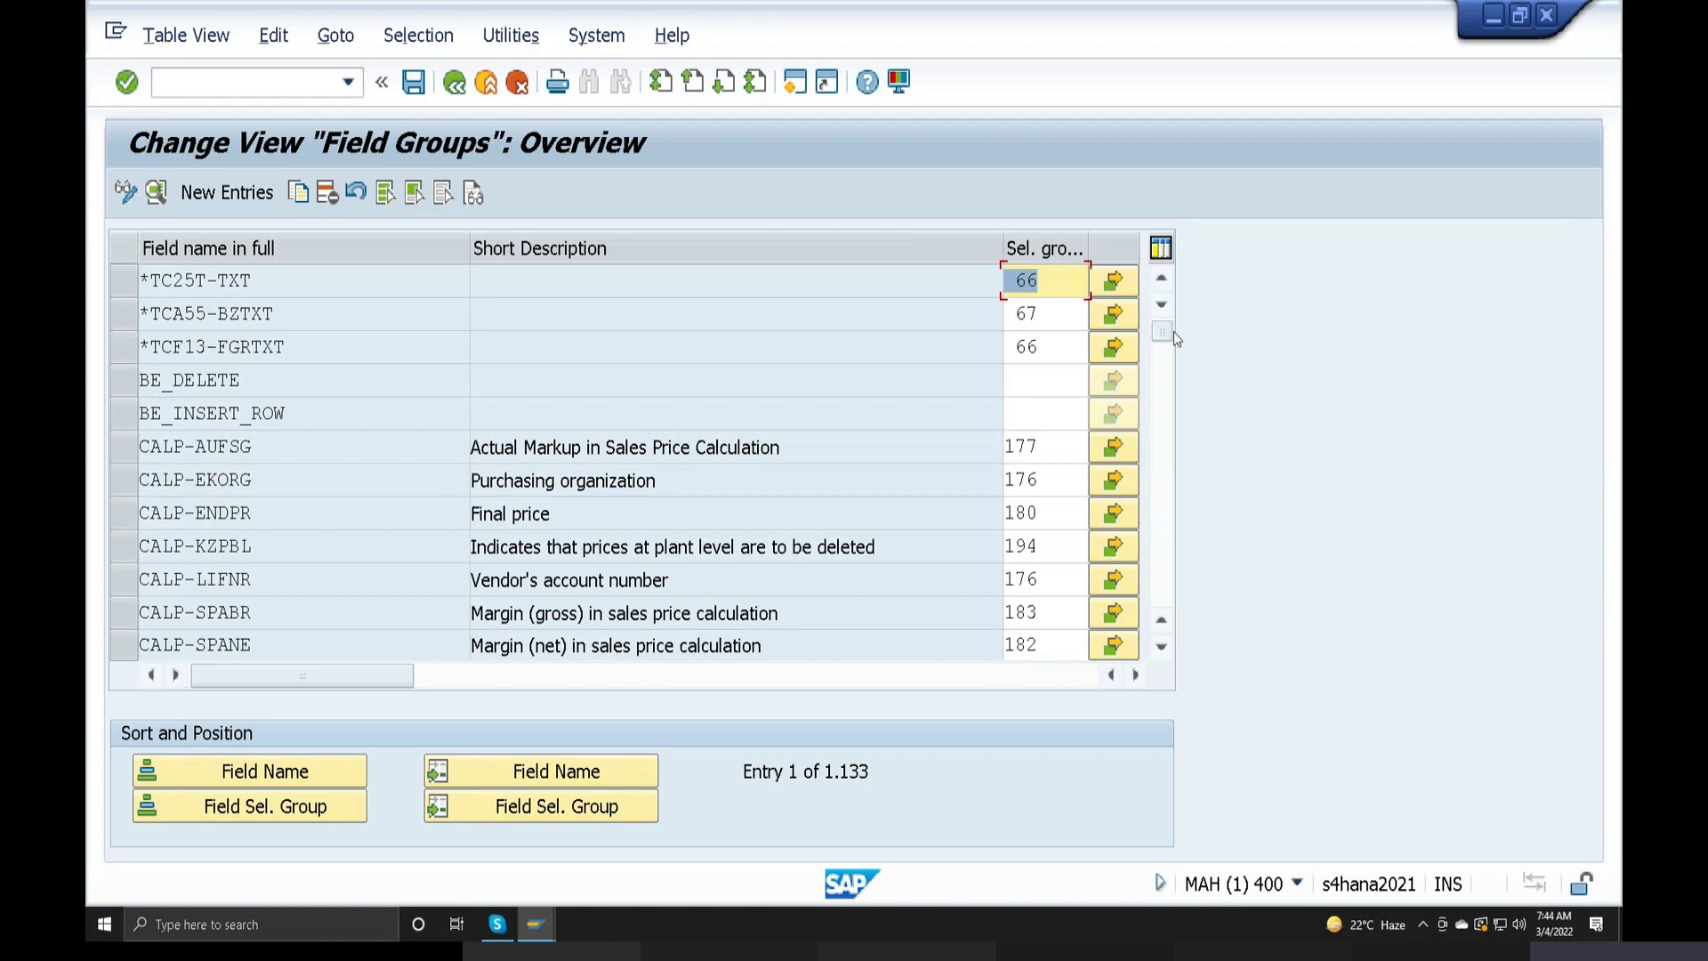
Look through the field groups list to find the MARA field for the Purchasing Value Key
drag(1163, 334, 1167, 491)
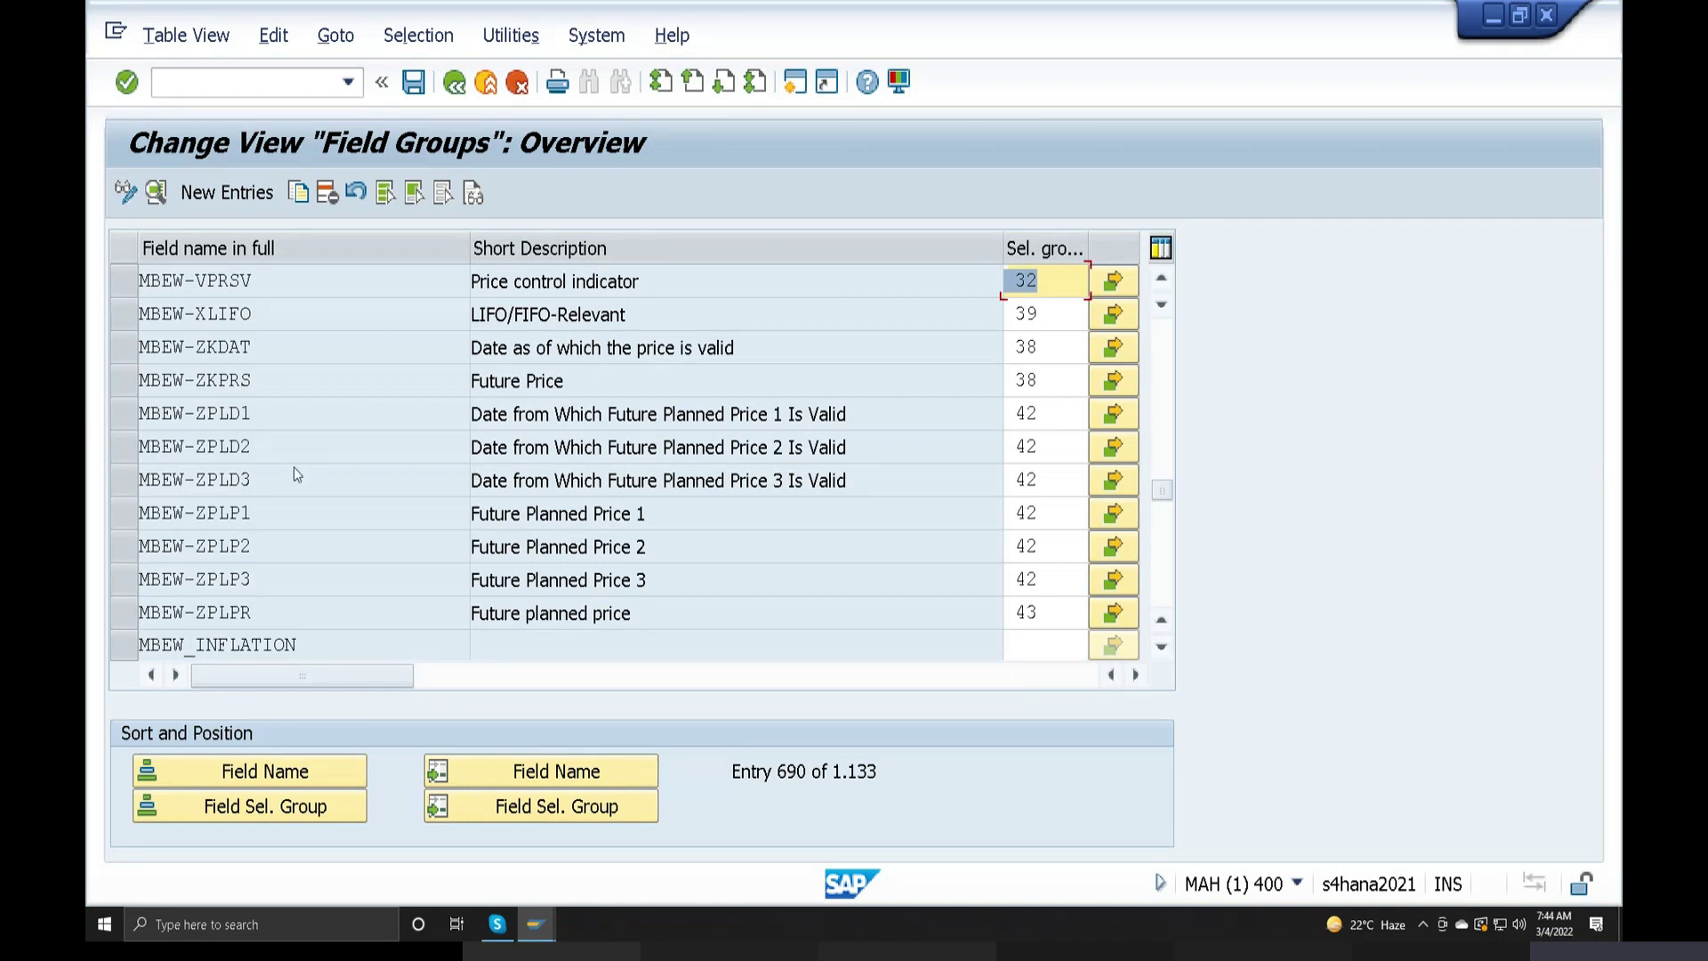
scroll(294, 491, down, 6)
scroll(295, 491, down, 14)
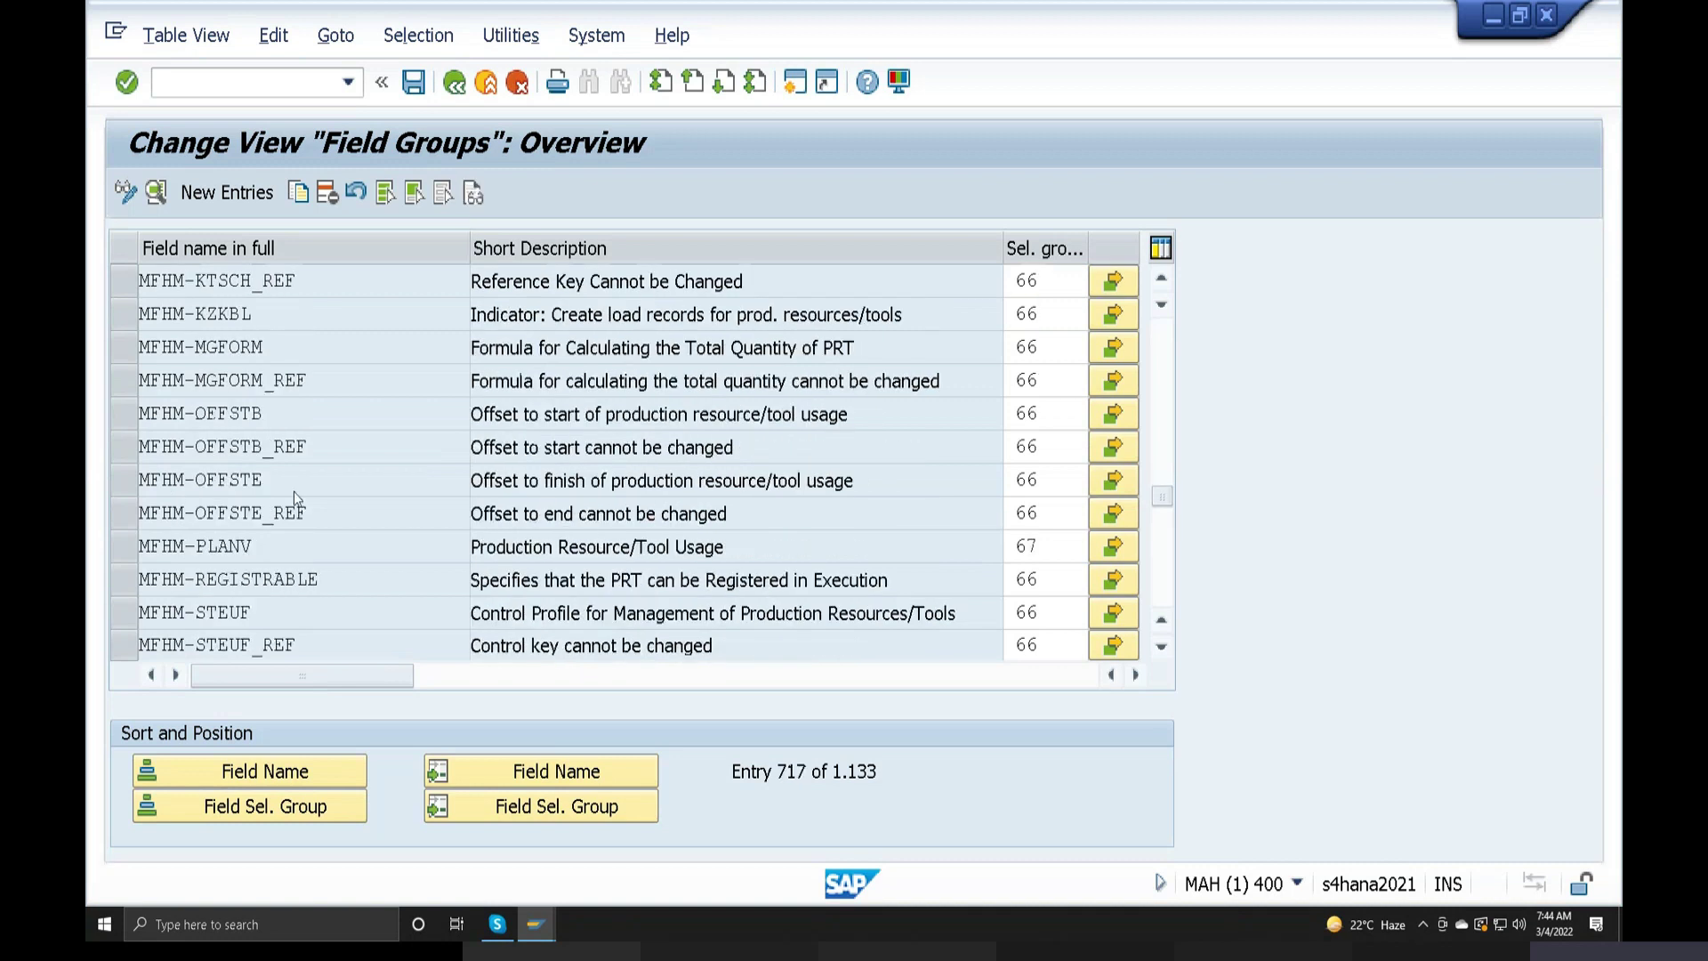
scroll(294, 505, down, 16)
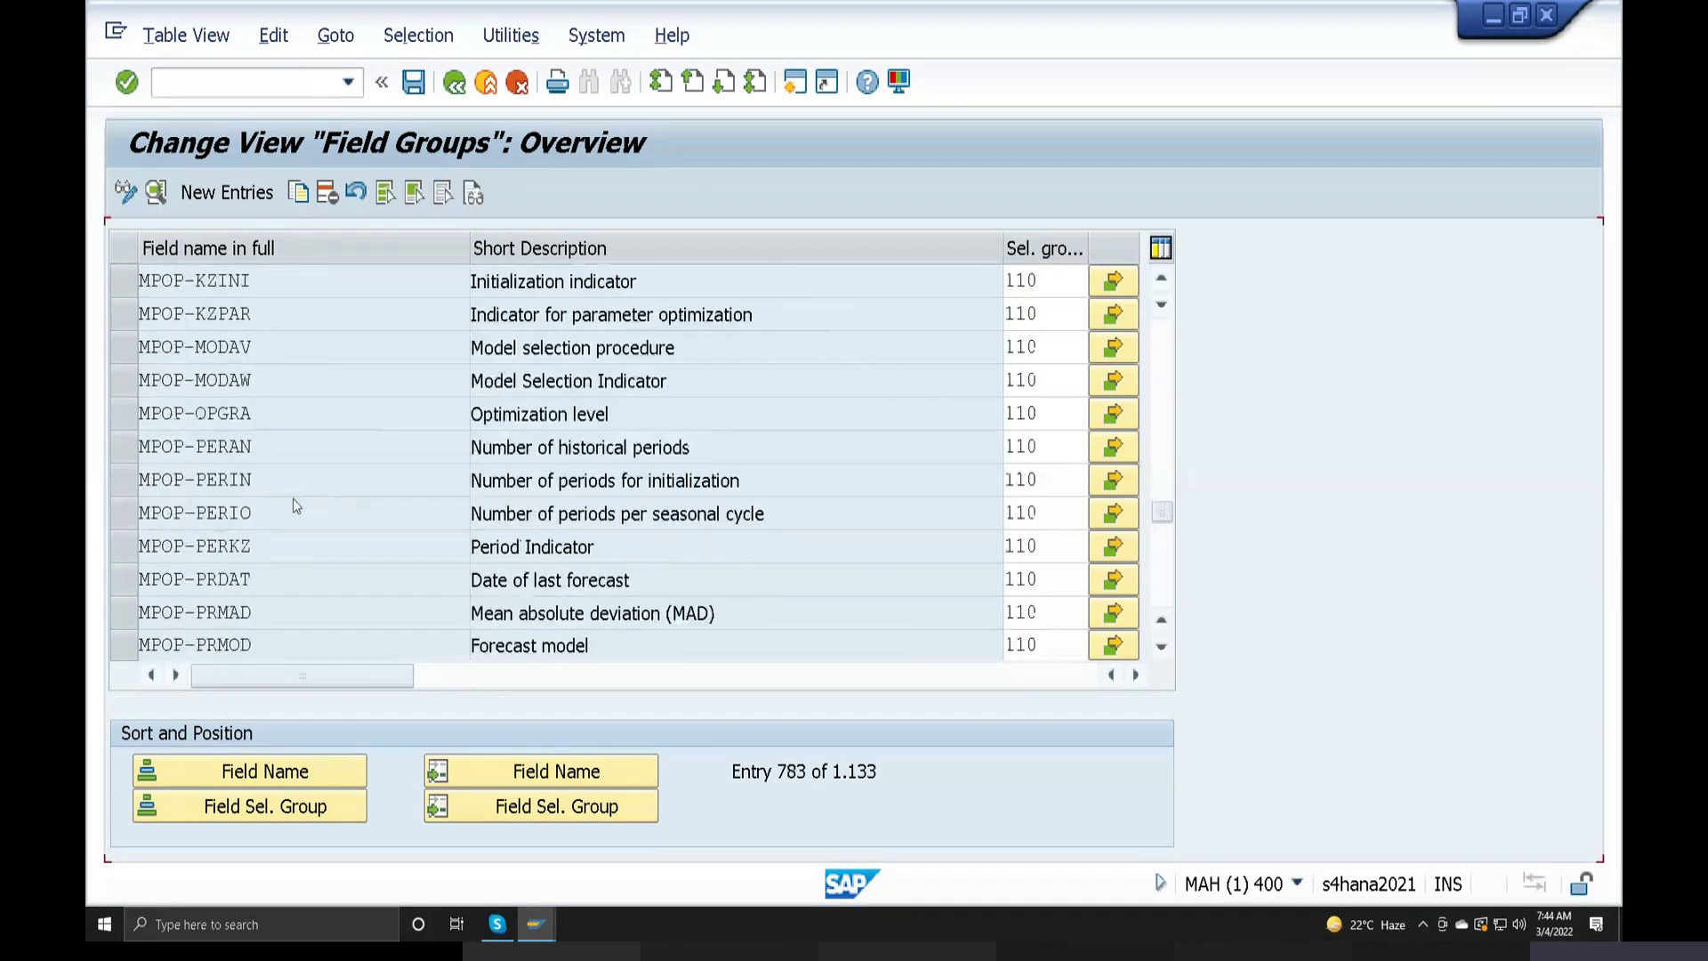
scroll(292, 506, down, 20)
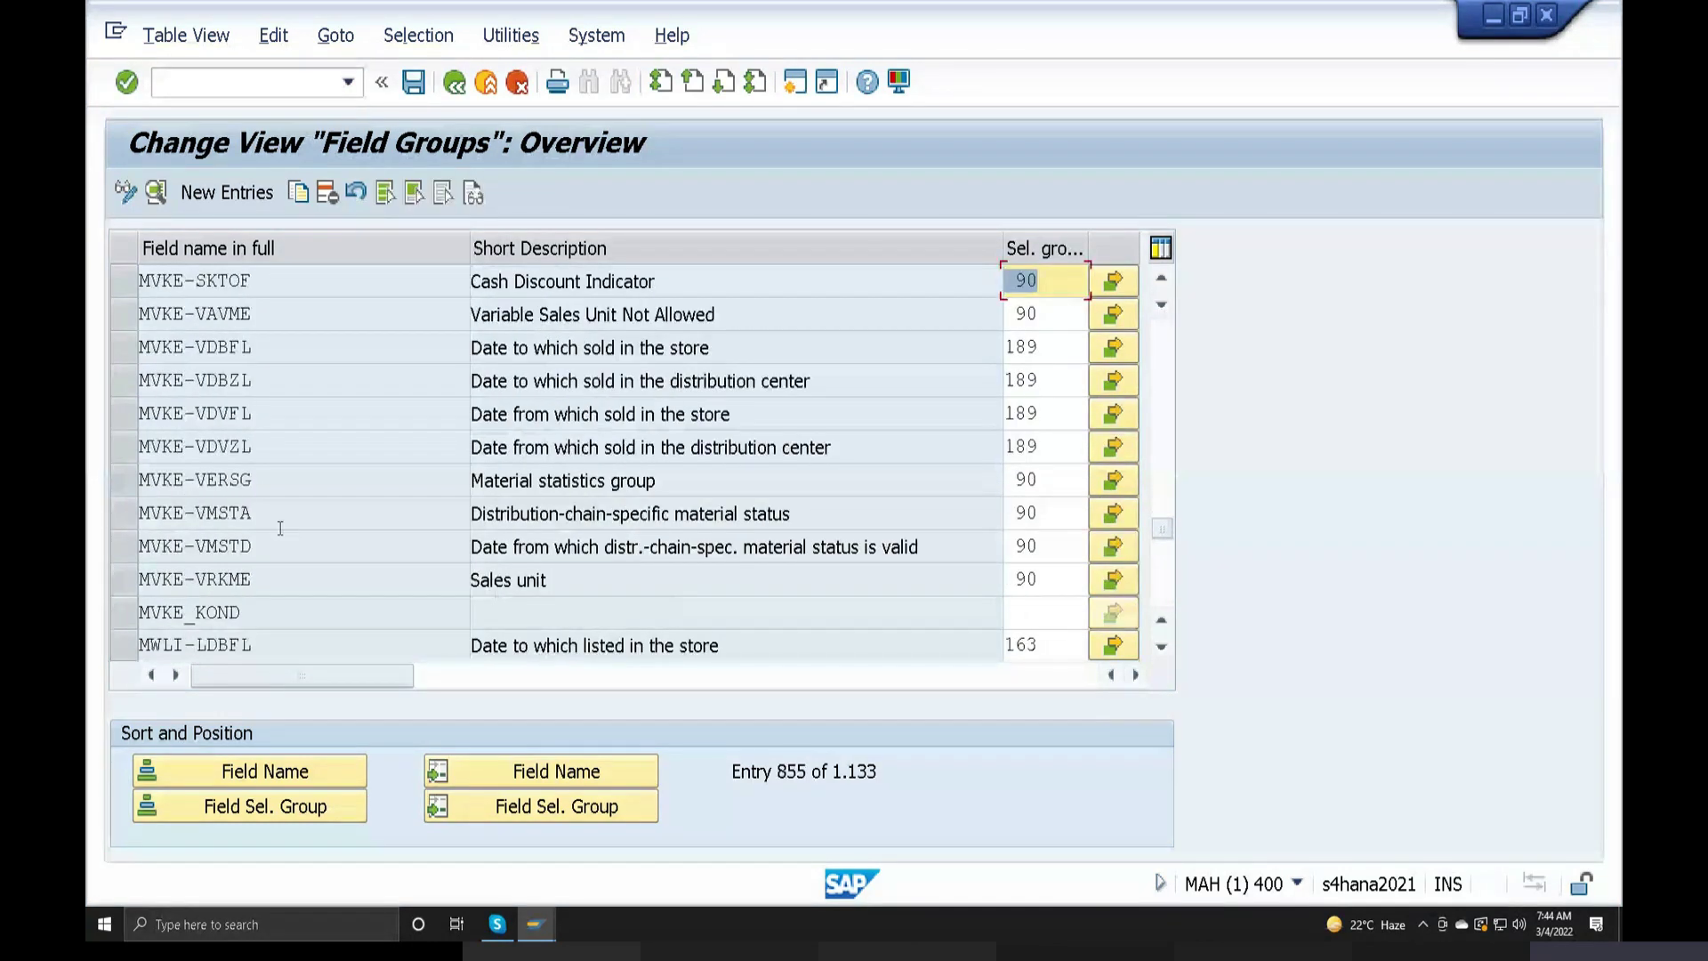
scroll(271, 546, down, 1)
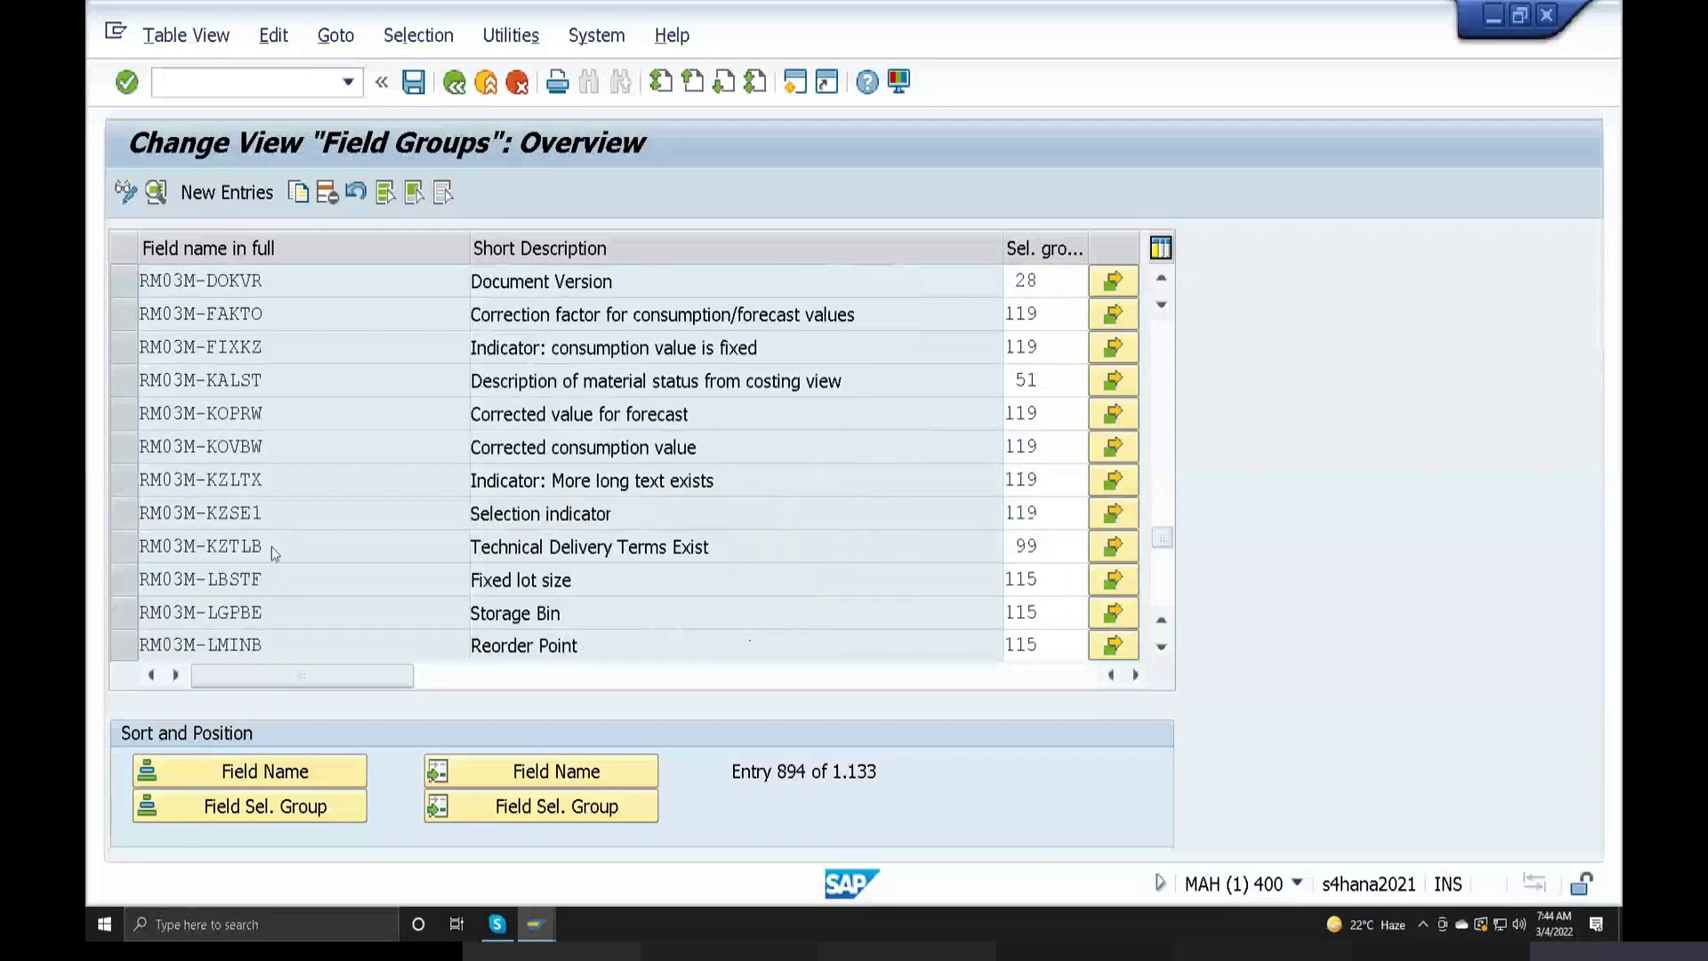
scroll(270, 546, up, 7)
scroll(270, 547, up, 17)
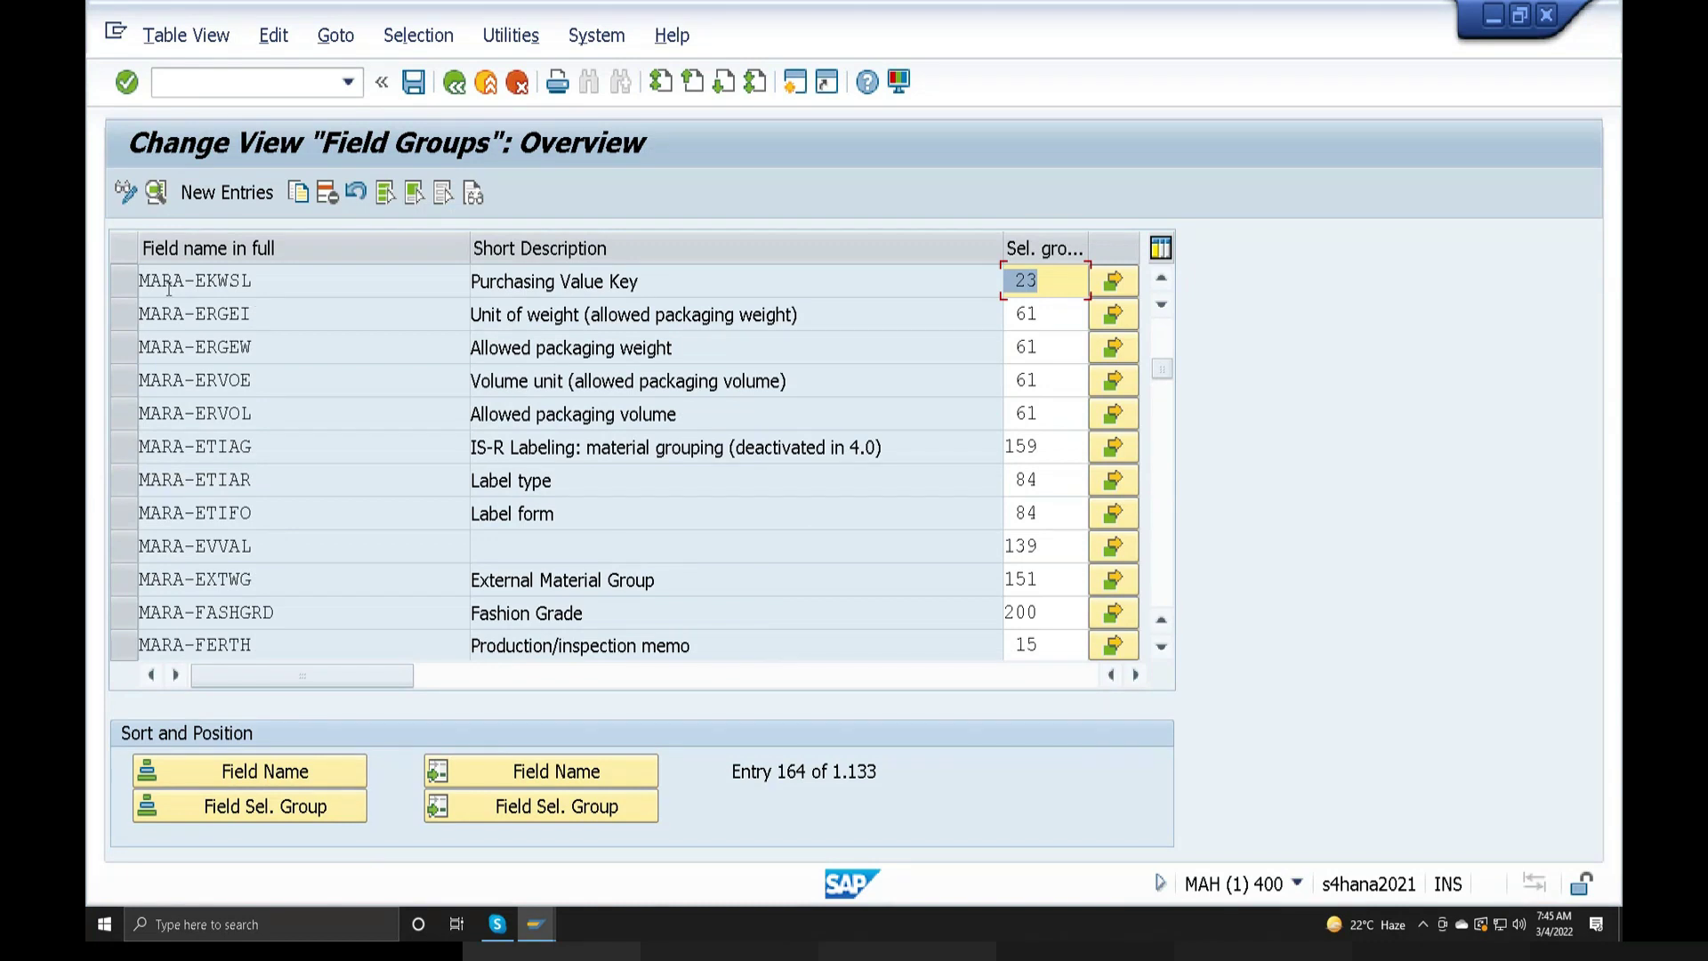
Open the data screen field selection for MARA-EKWSL in selection group 23 and start a new field reference entry
click(124, 281)
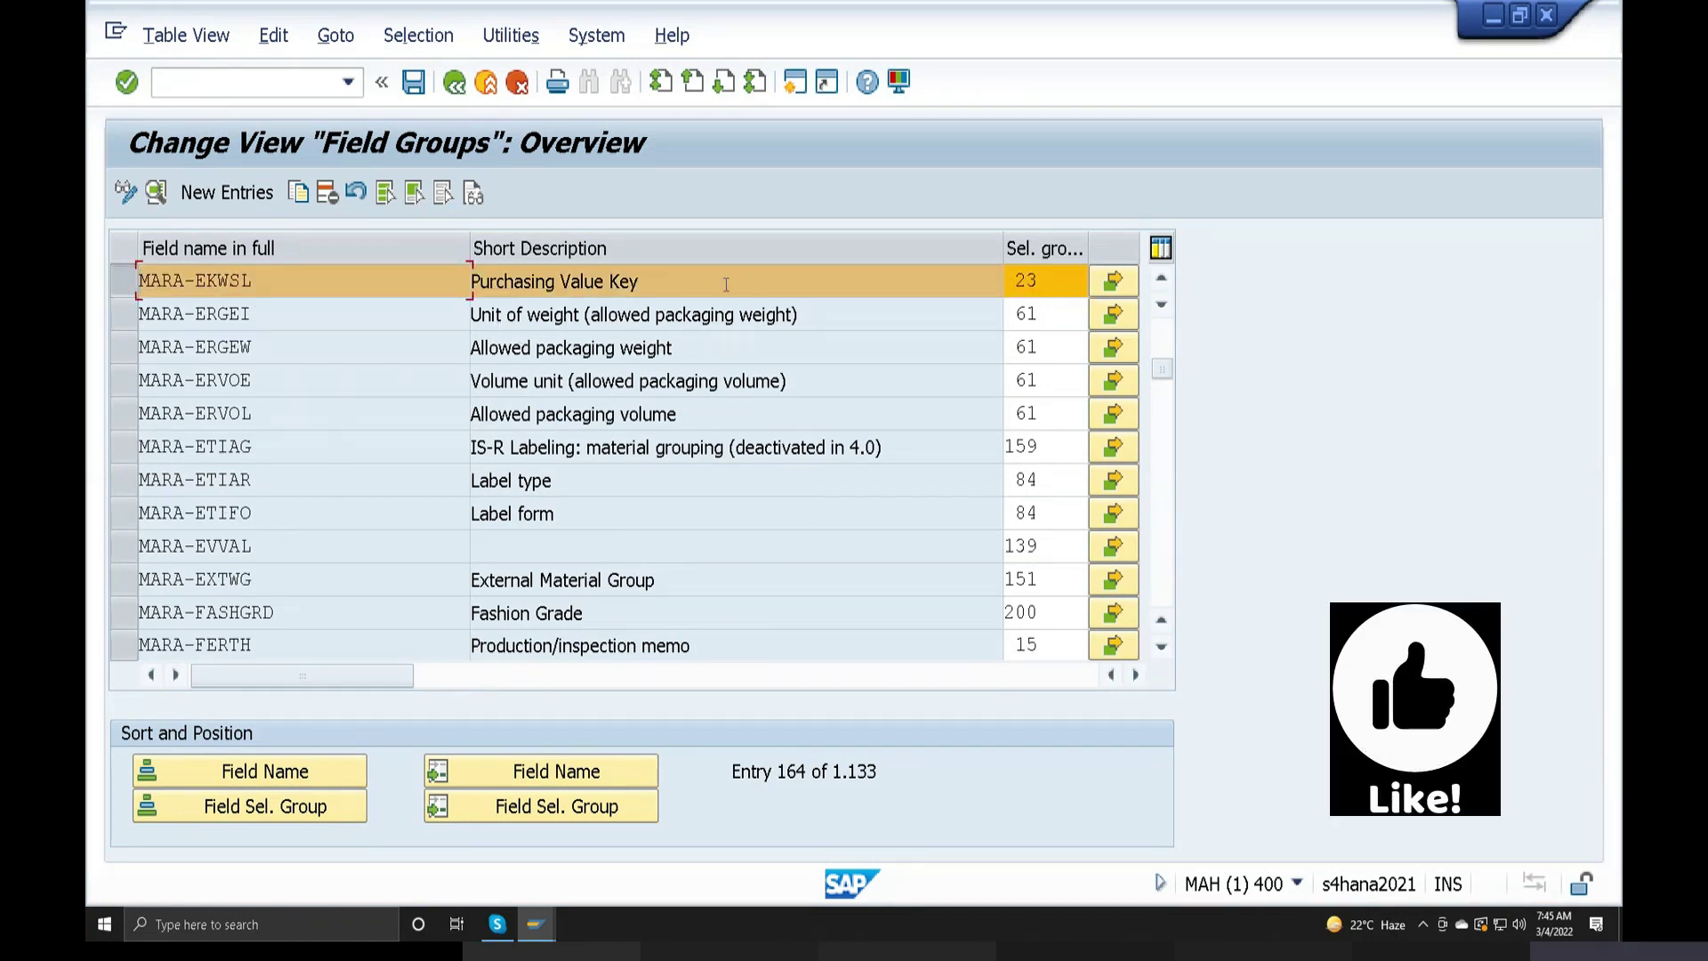
click(1113, 282)
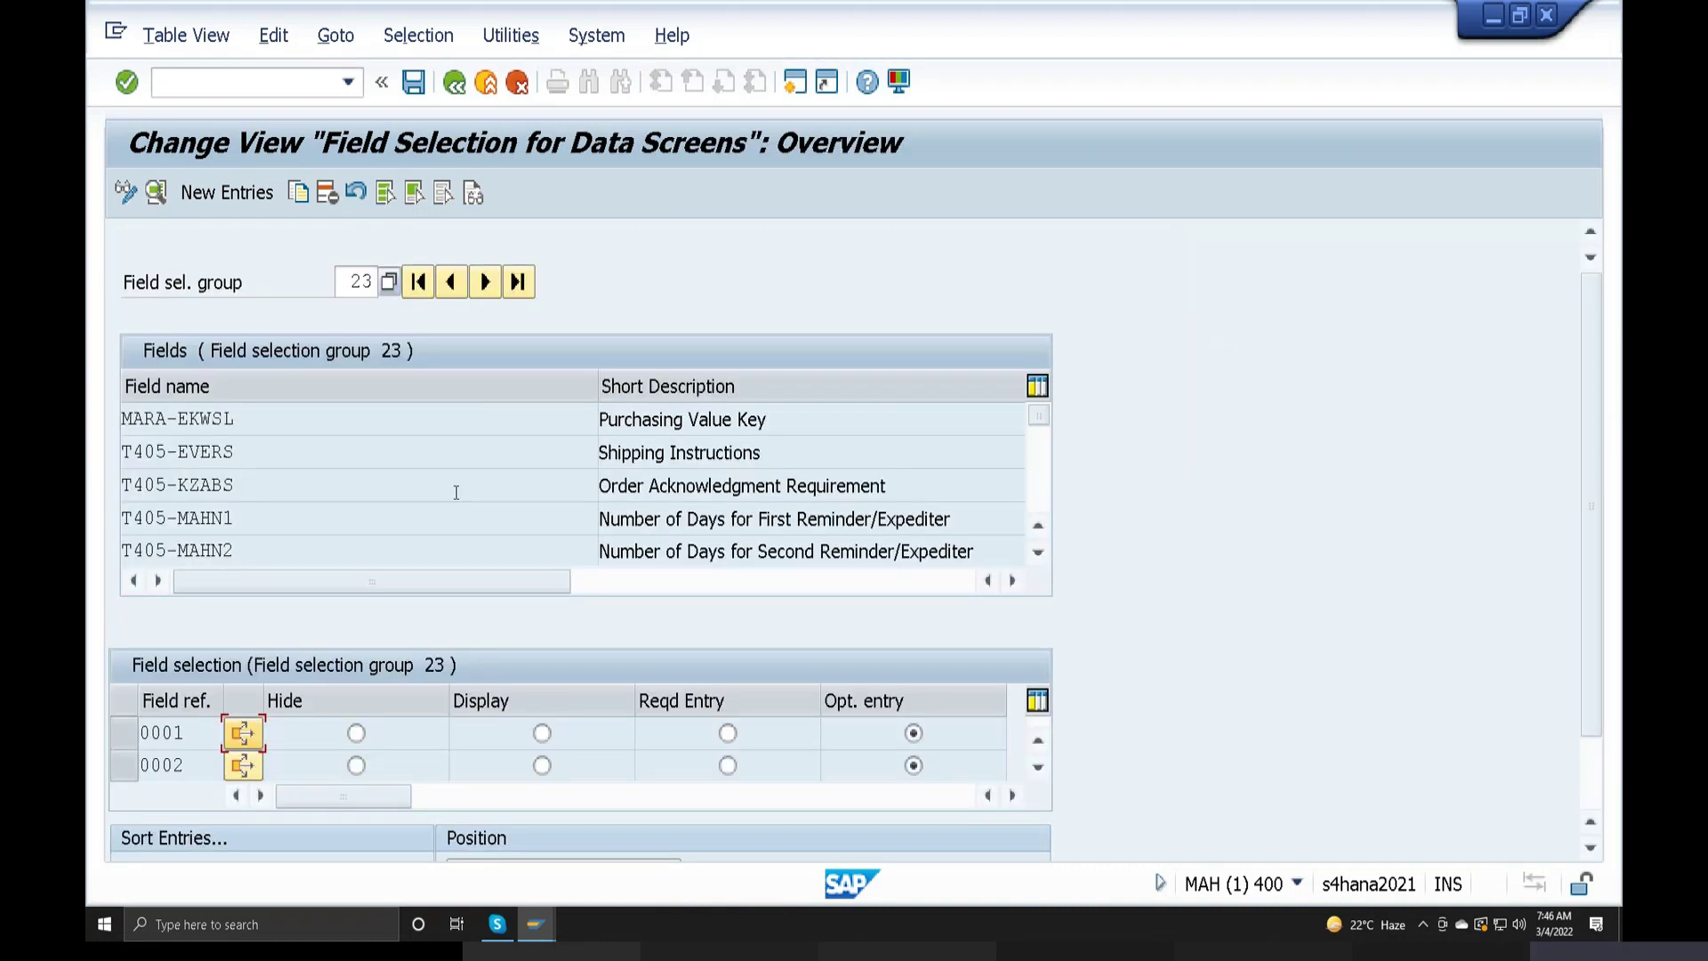
click(257, 201)
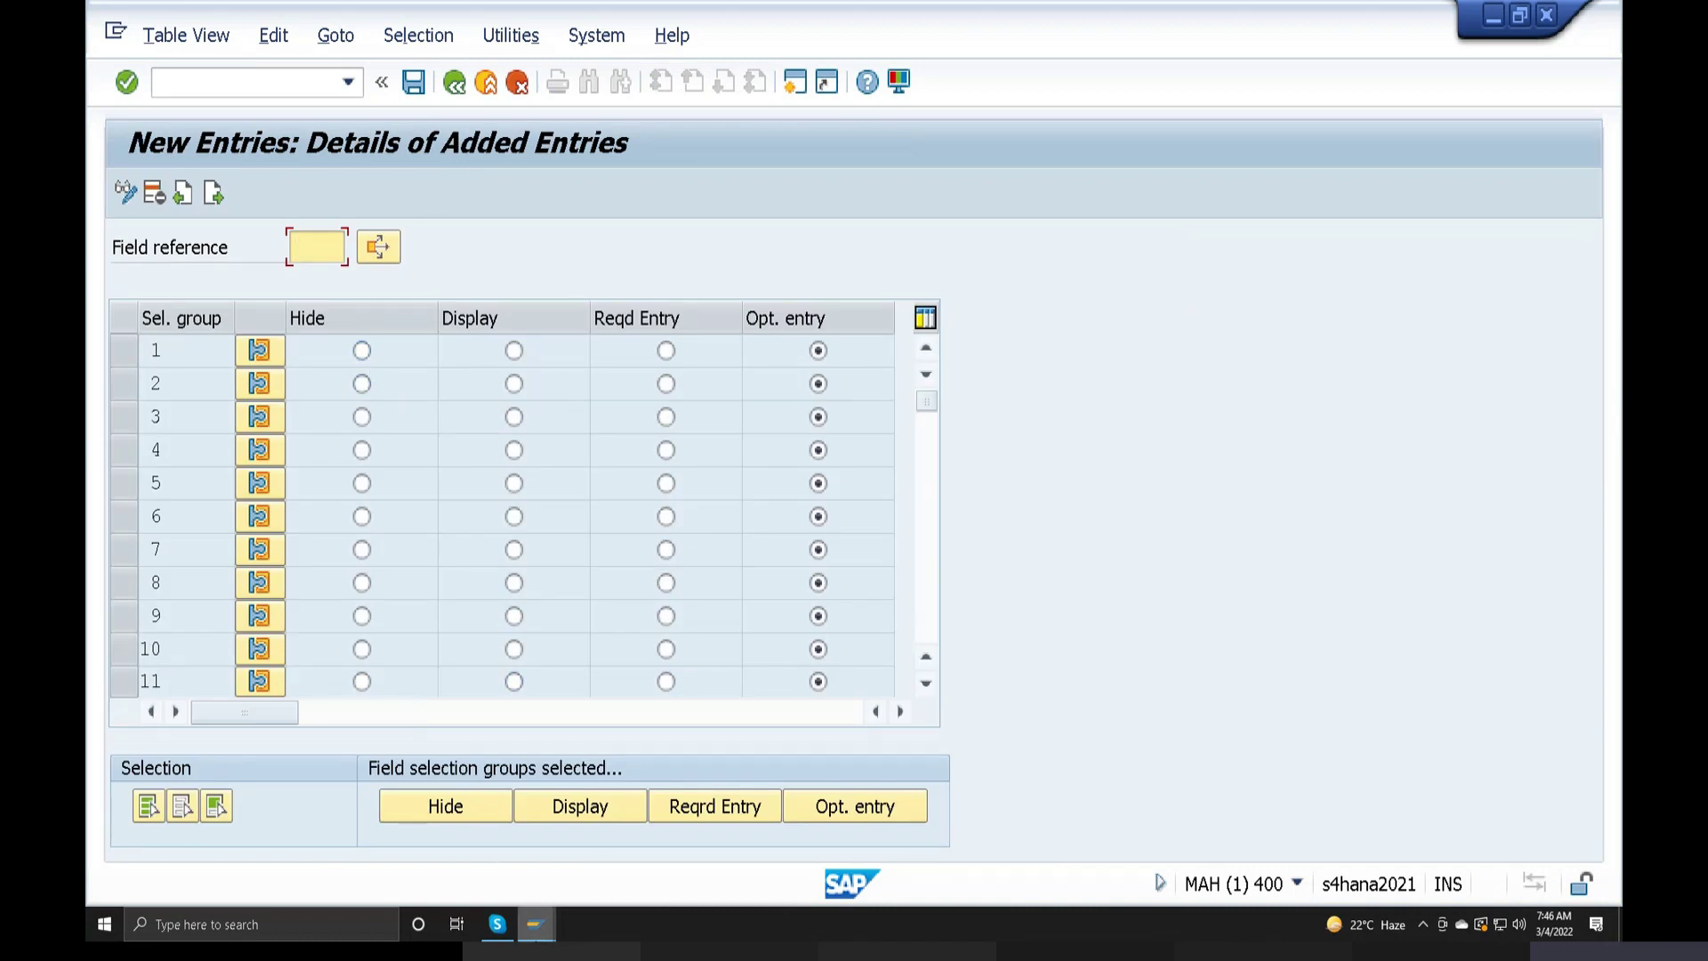
Open the SAP LG IMP TRN SHEET workbook in Excel, look through its transport request list, and switch back to the SAP new entries window
click(1494, 16)
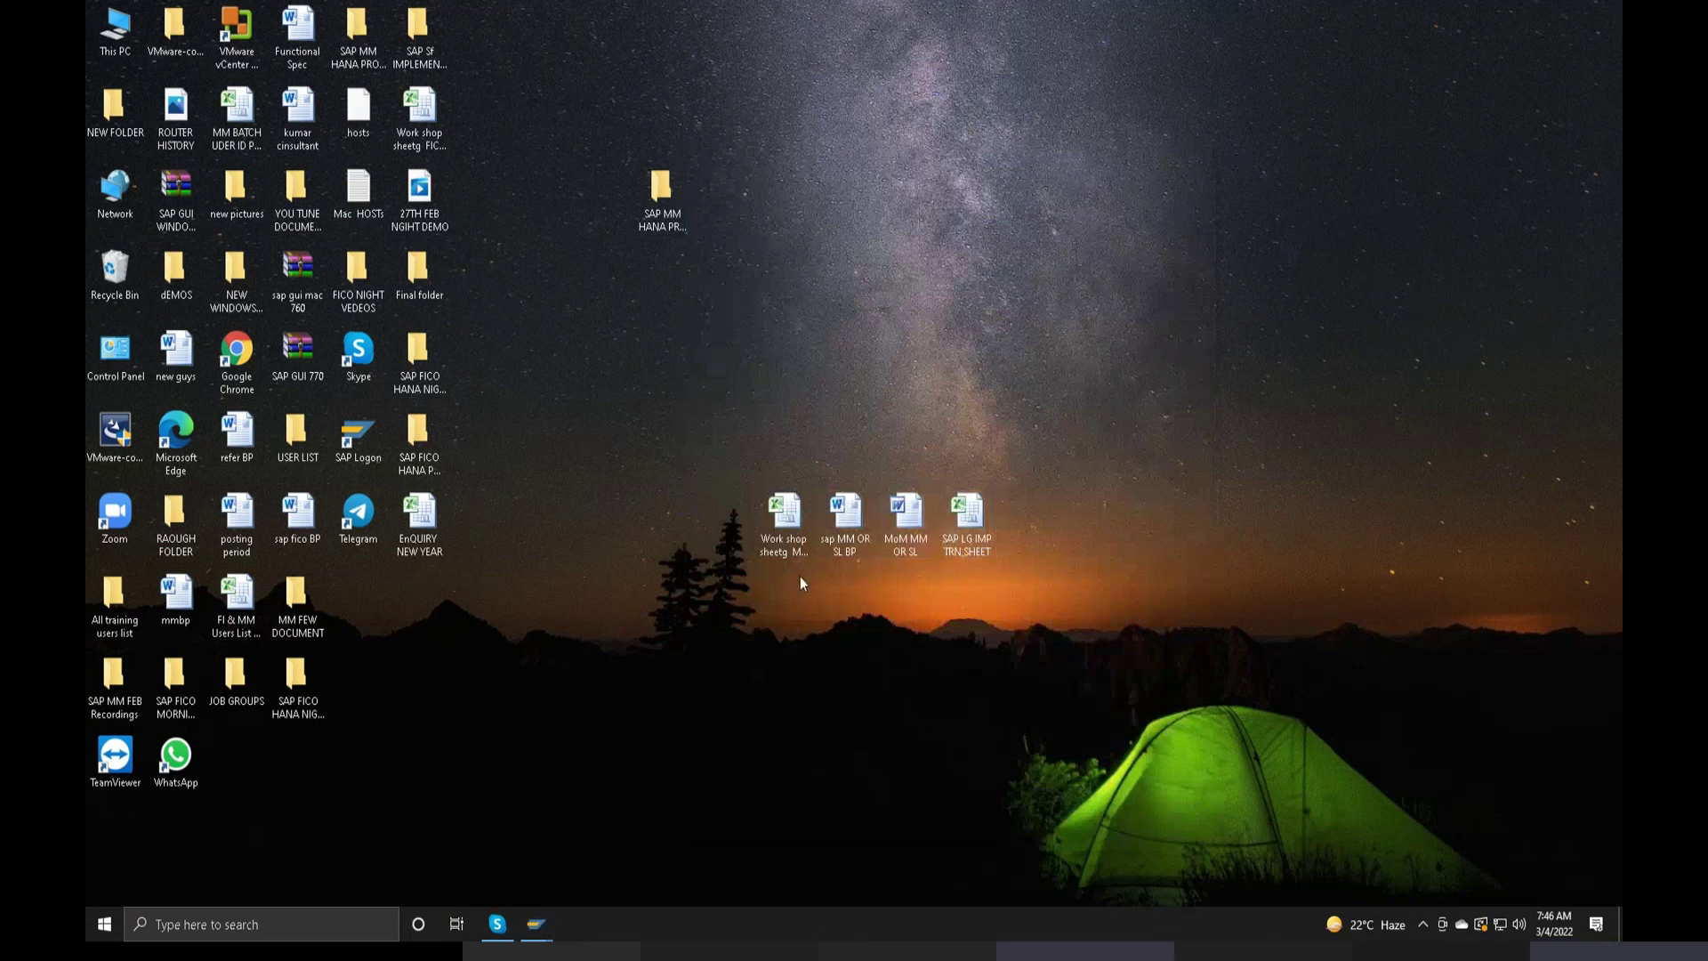
double_click(964, 522)
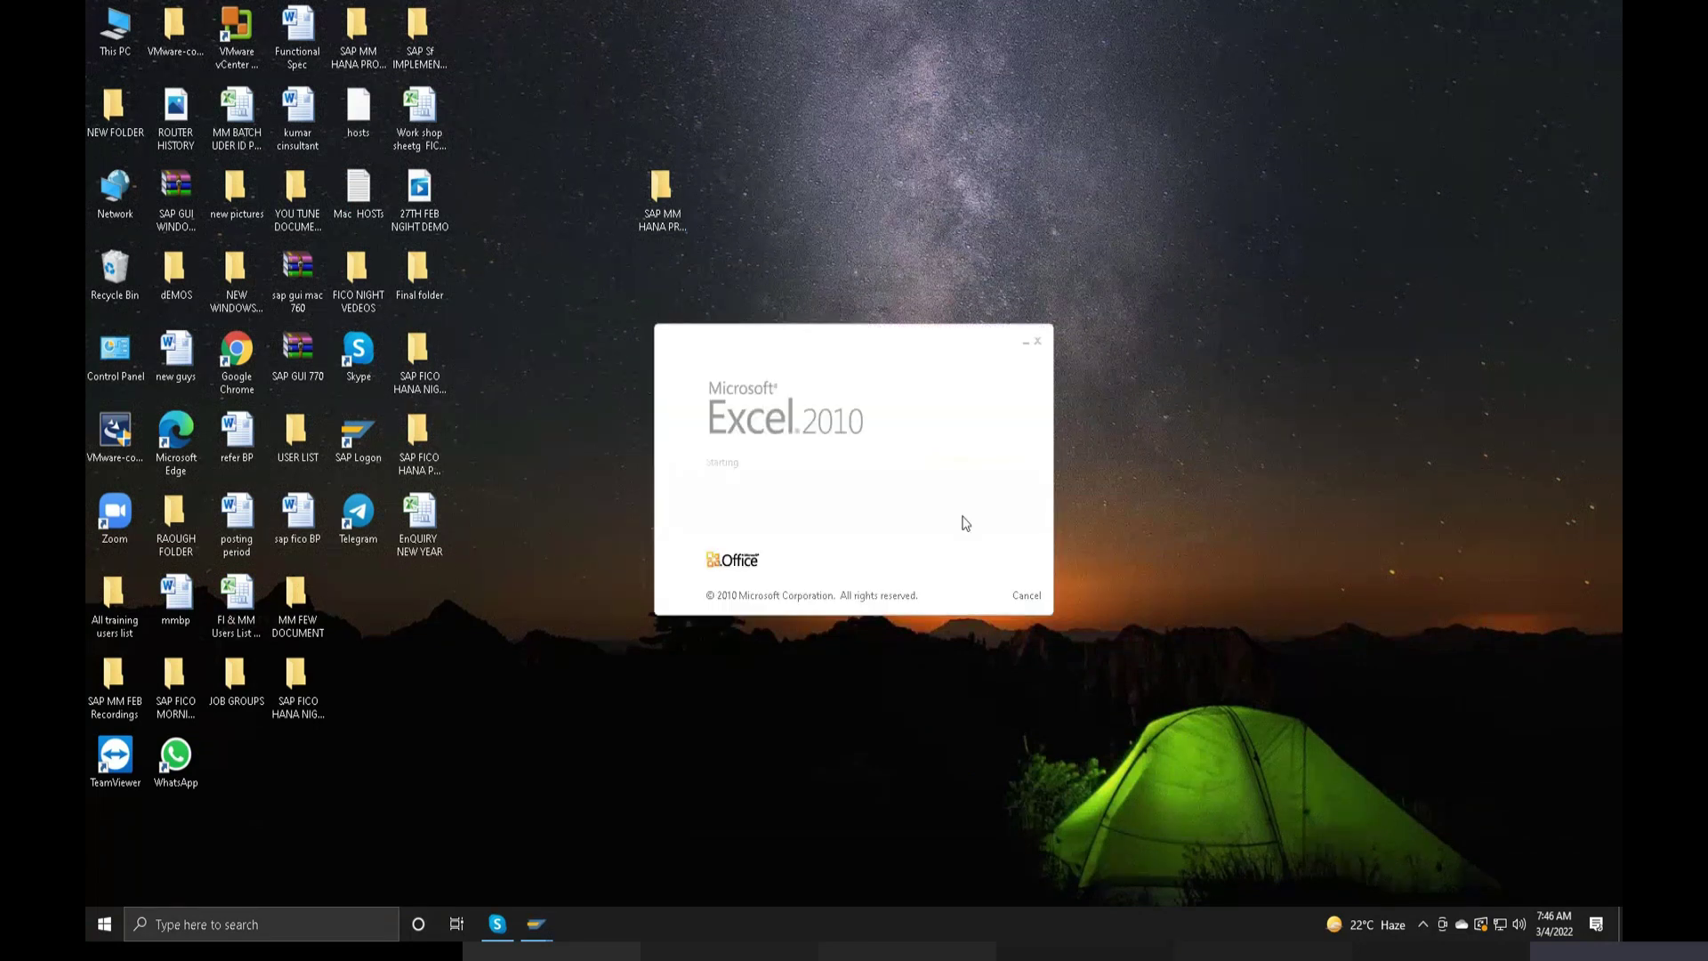
scroll(962, 516, up, 4)
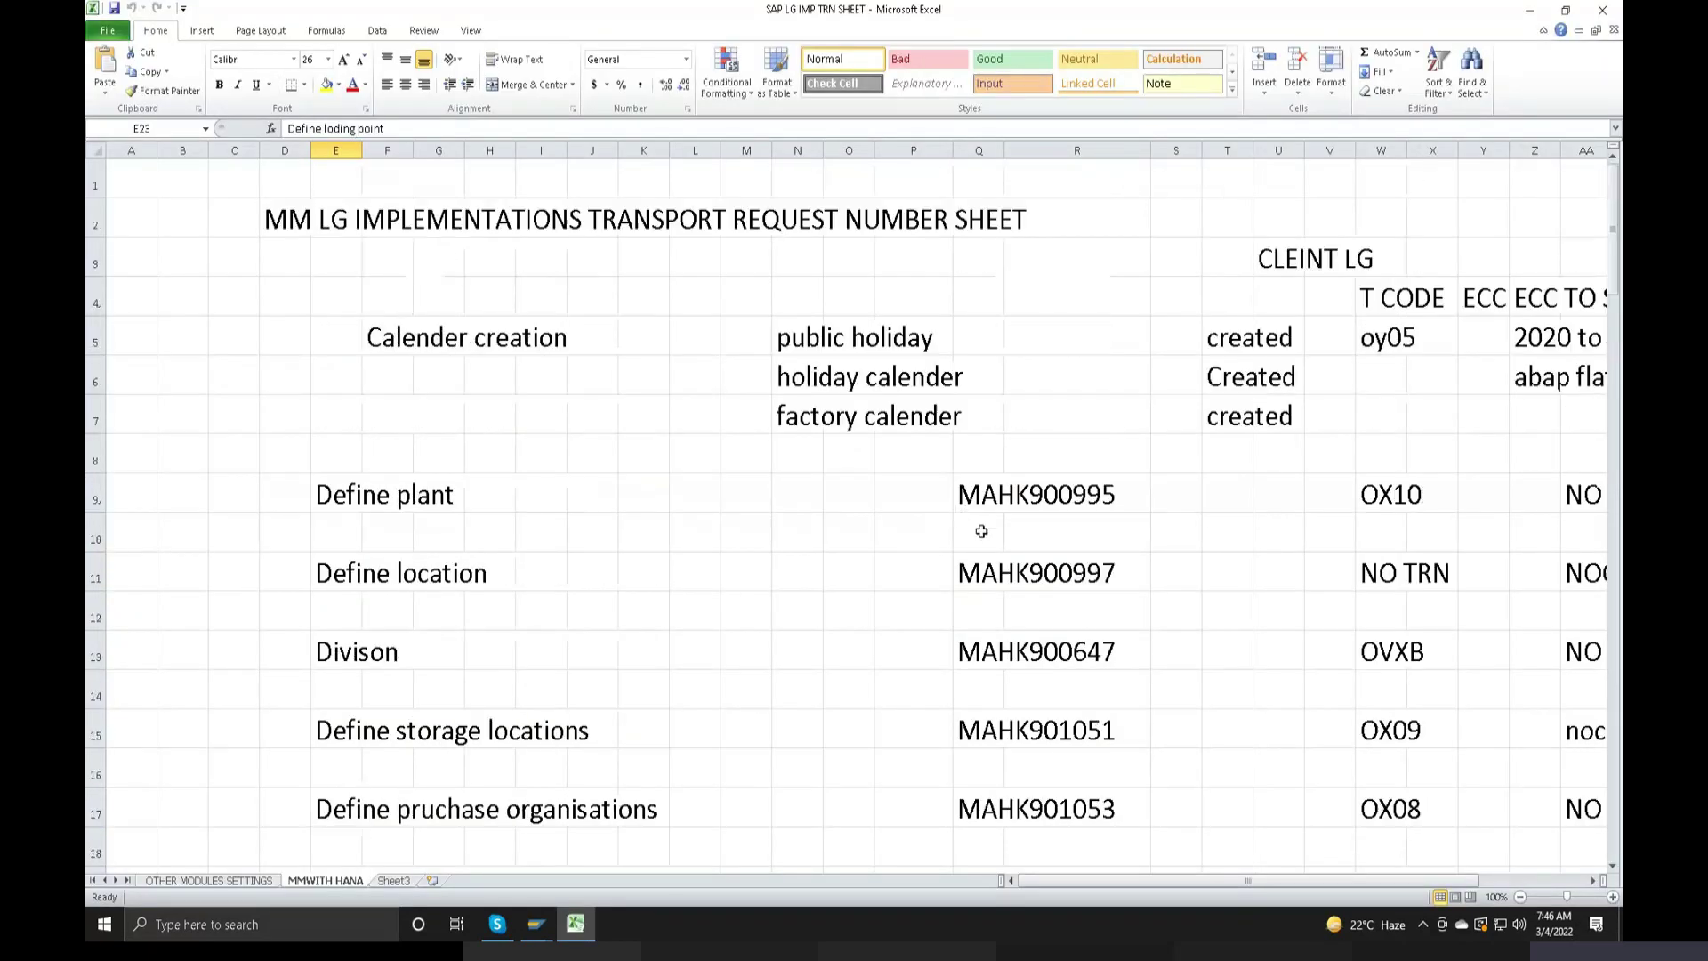
scroll(1004, 630, down, 5)
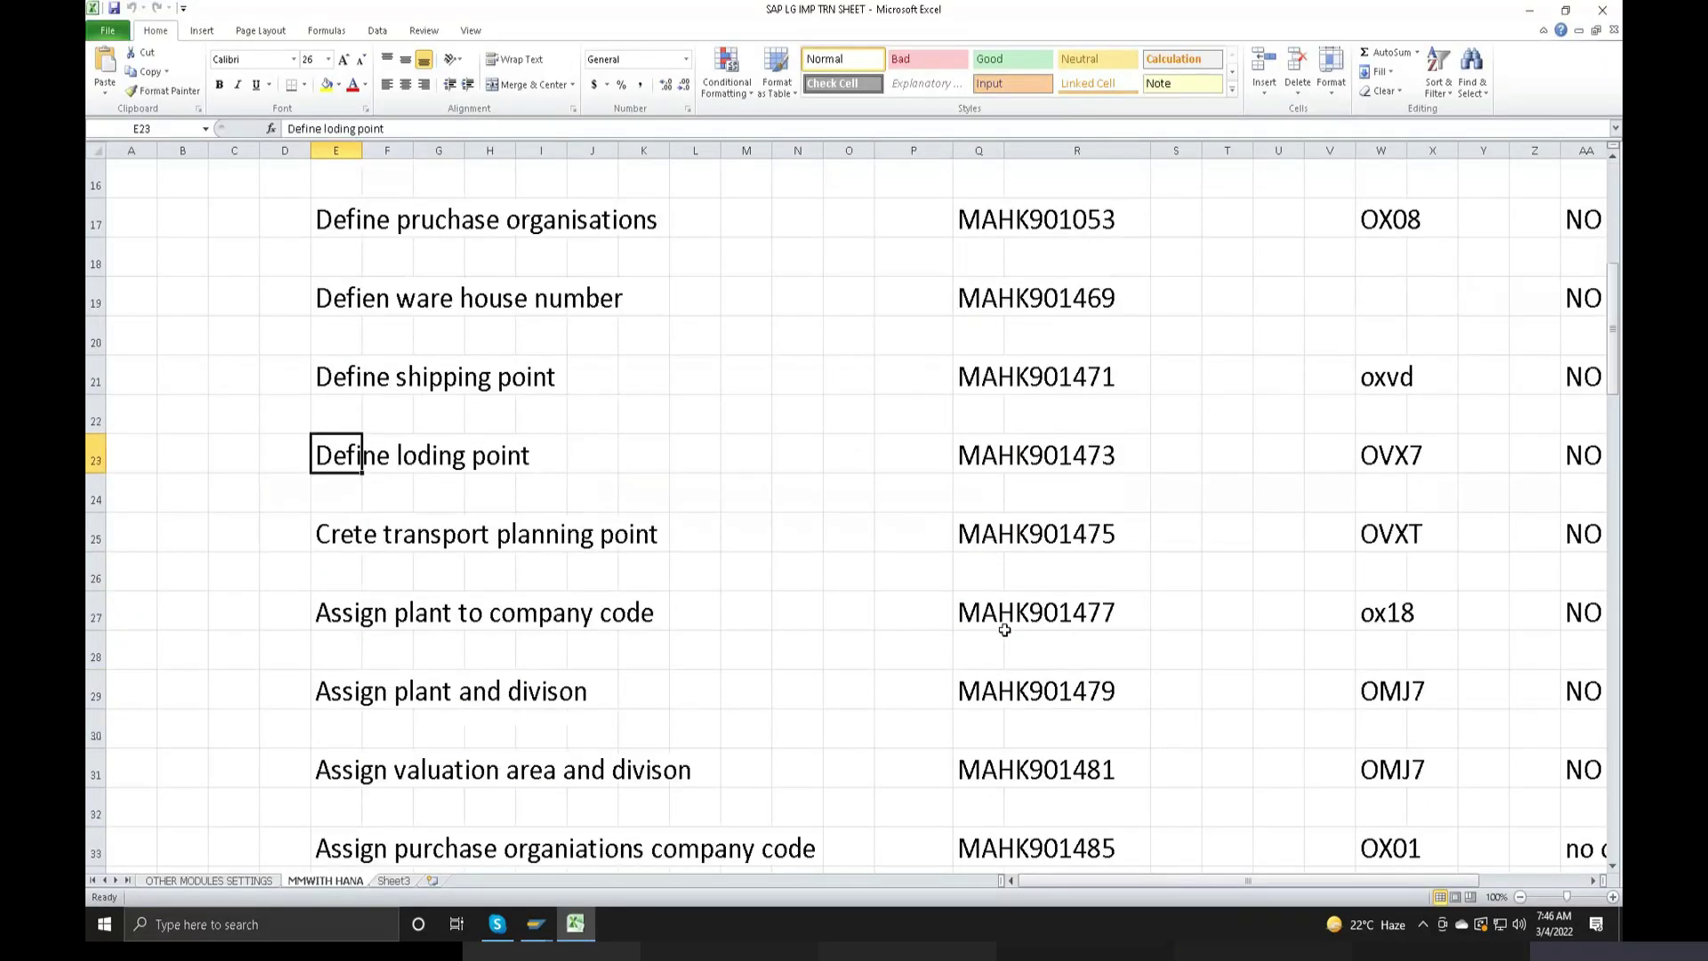
scroll(1005, 630, up, 4)
mouse_move(1159, 879)
mouse_down()
mouse_move(1259, 882)
mouse_move(1127, 884)
mouse_up()
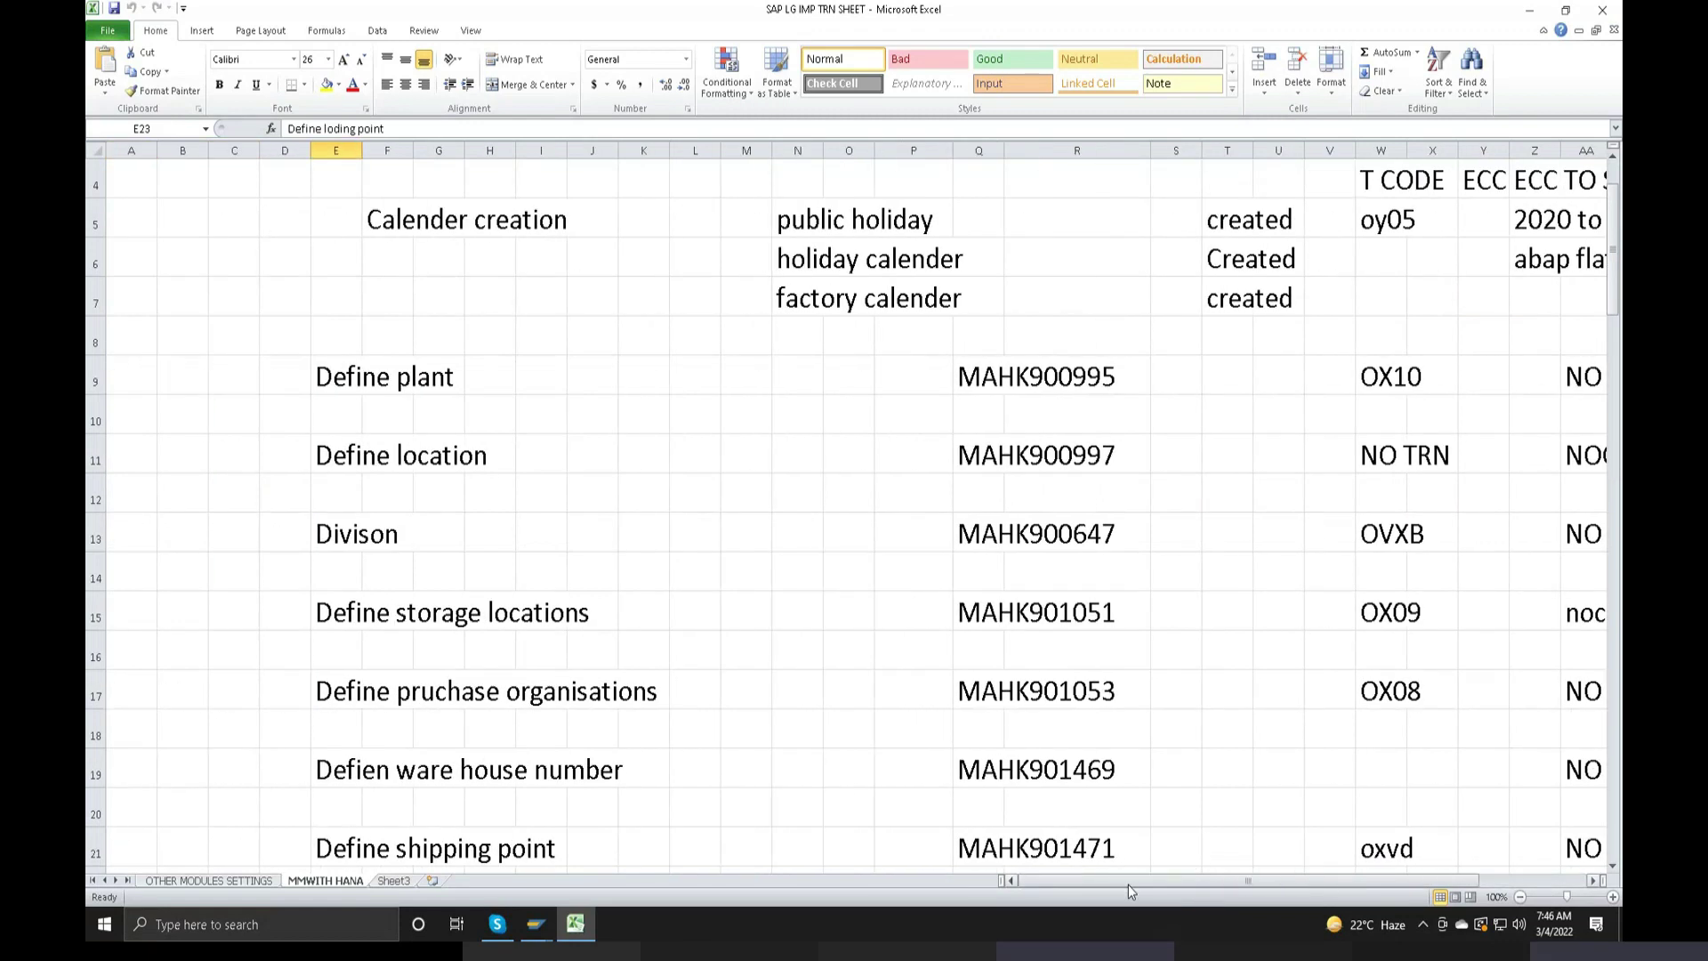
mouse_move(539, 933)
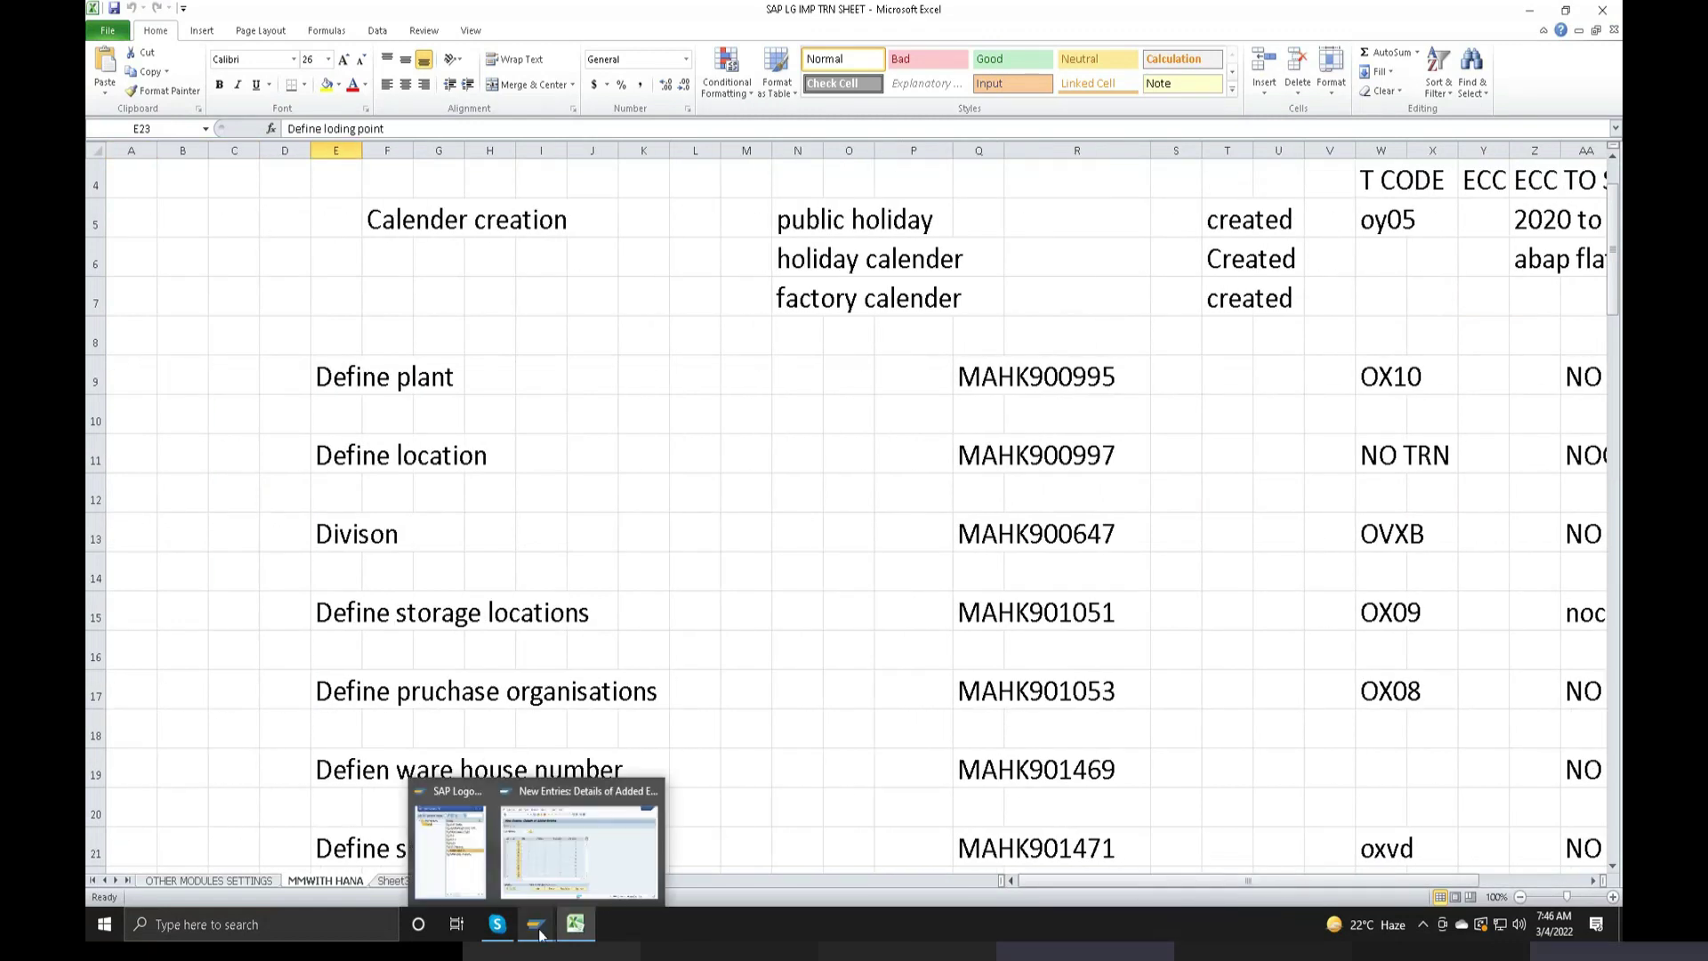
click(567, 868)
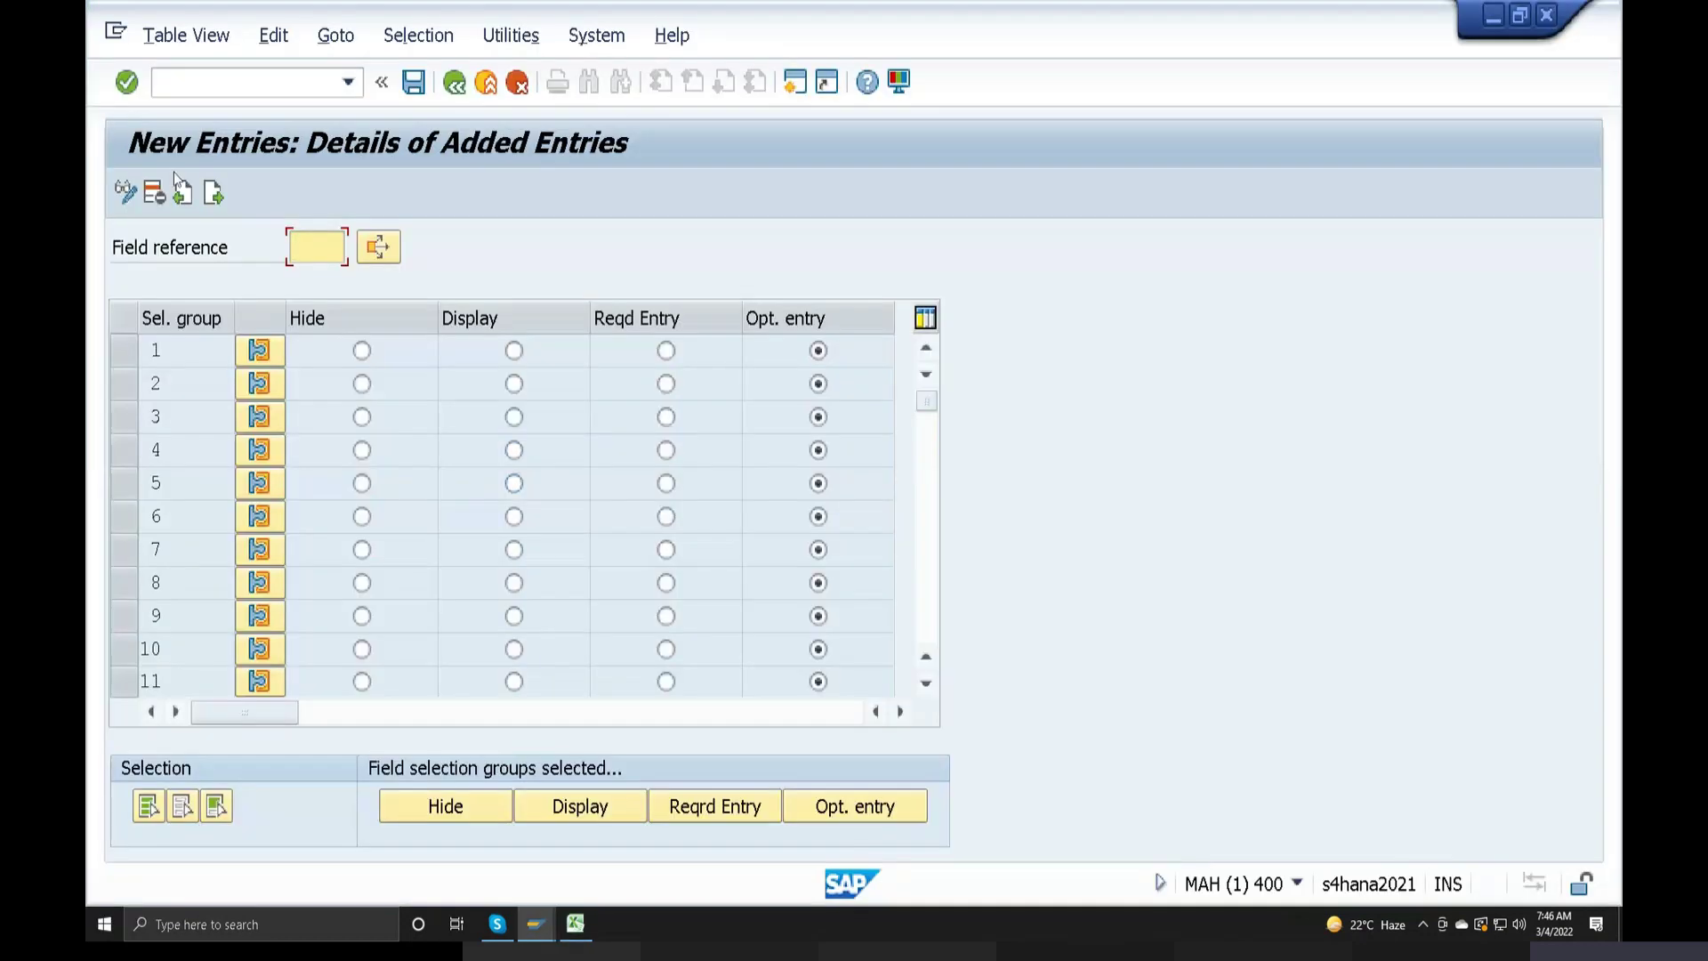
Open a new SAP GUI window, run transaction spro, and expand Enterprise Structure in the SAP Reference IMG
click(116, 32)
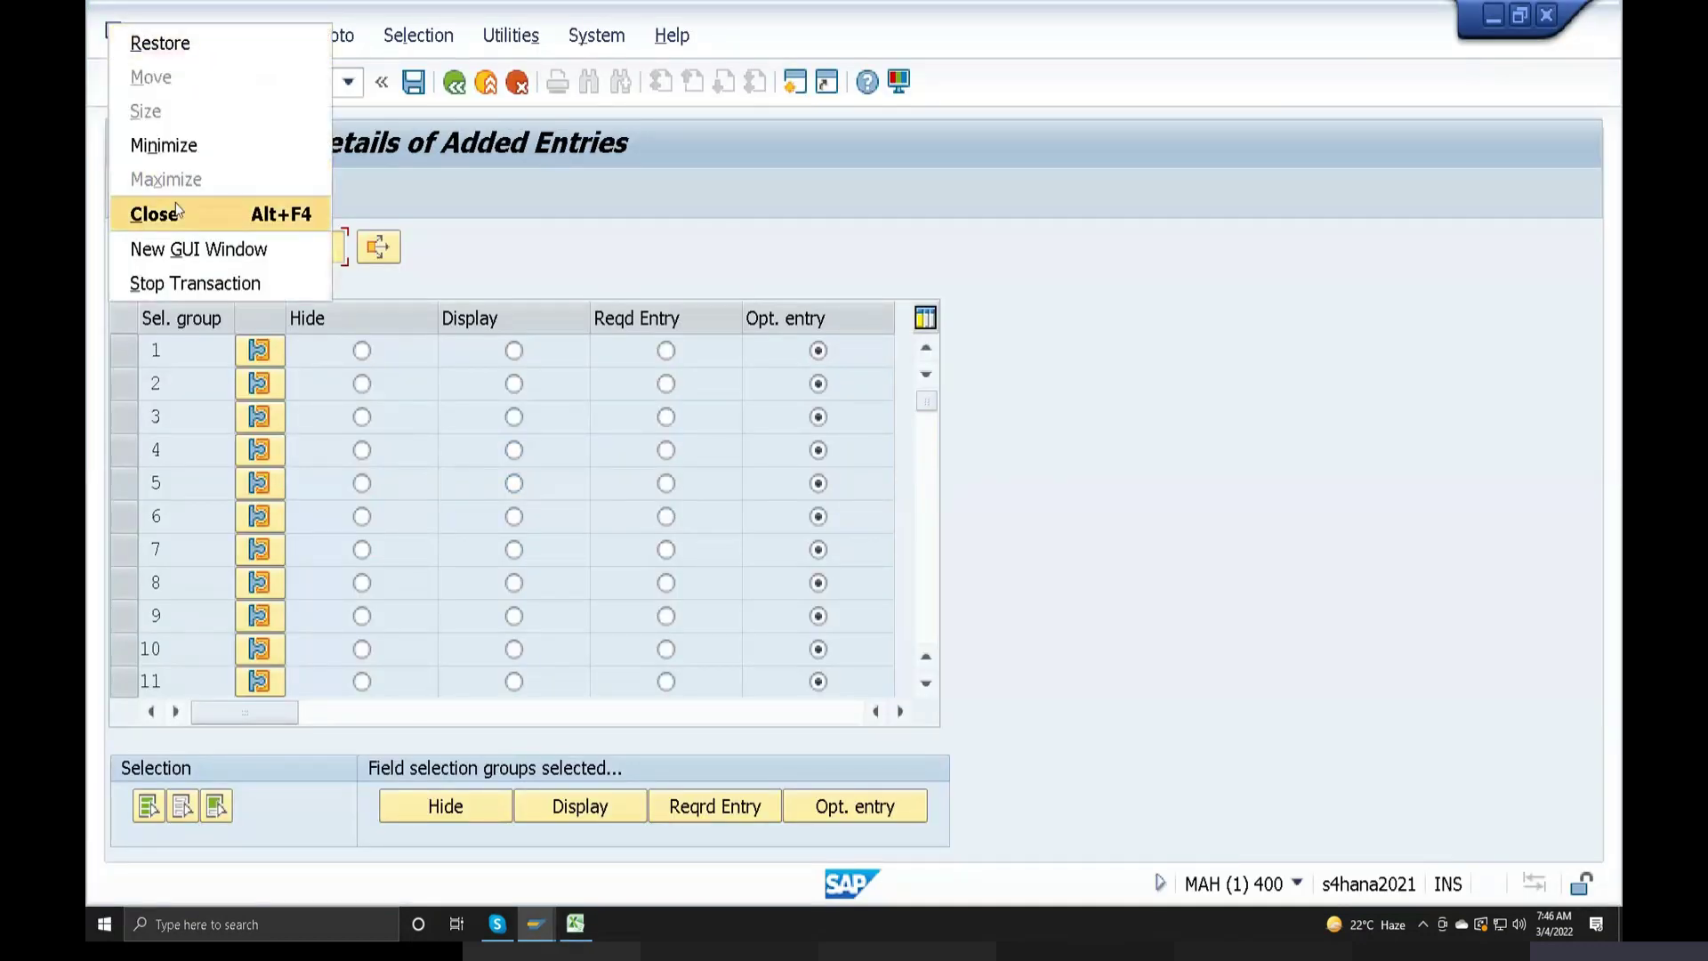
click(218, 252)
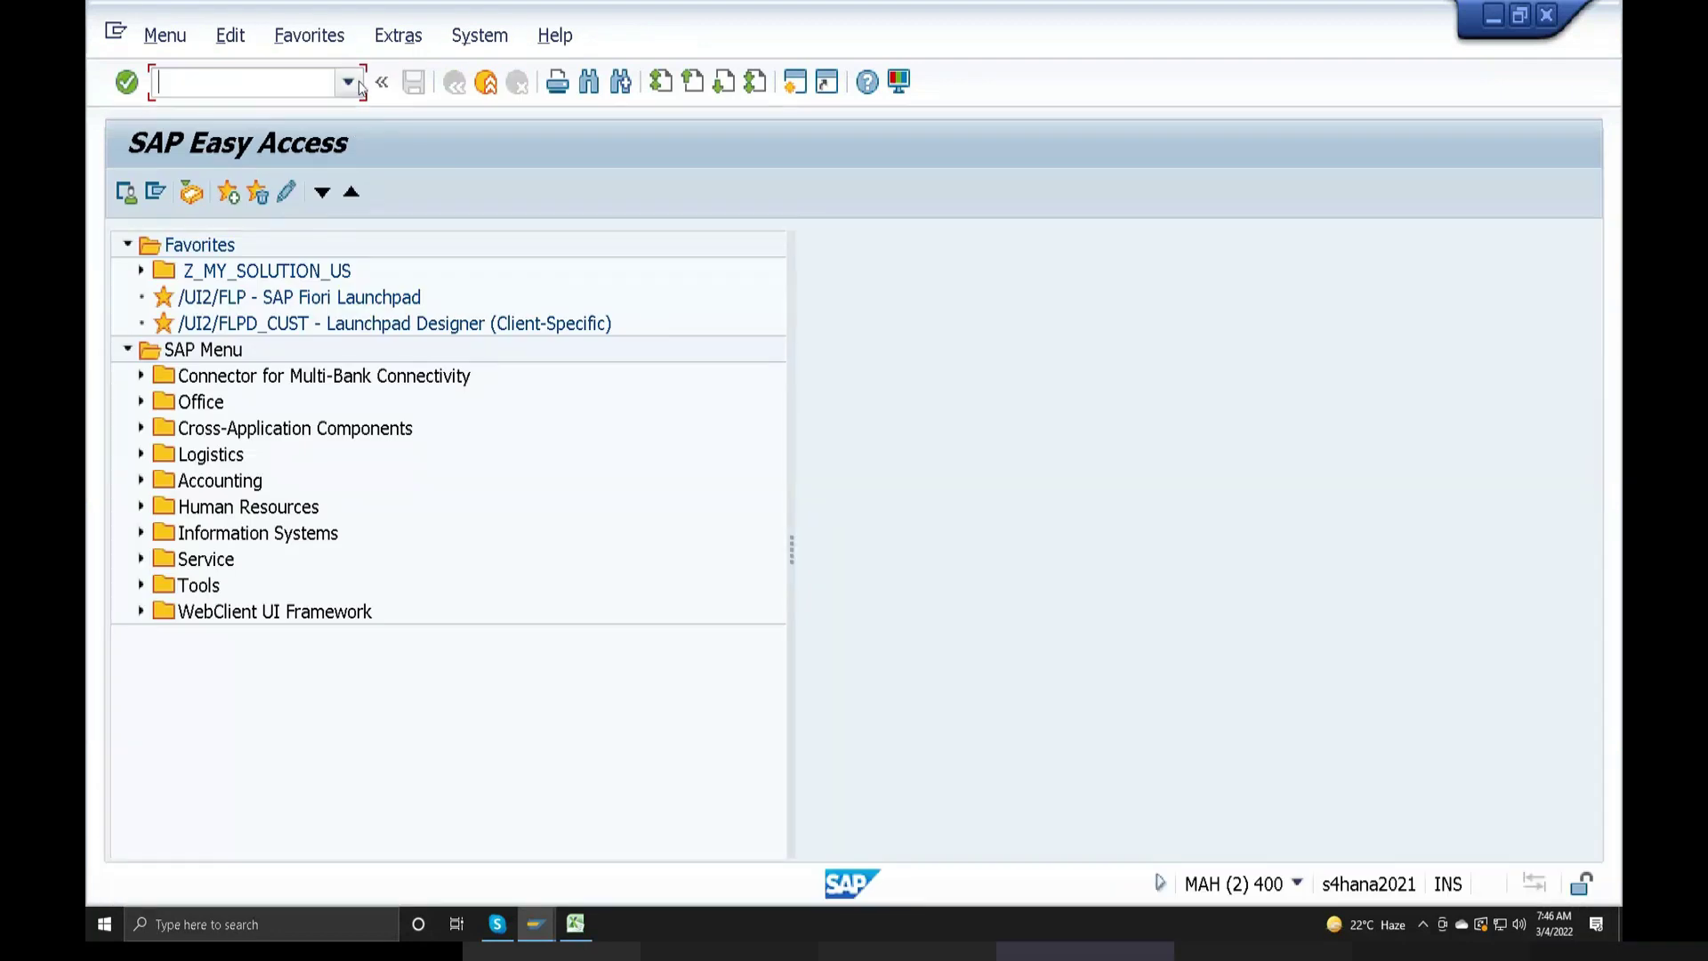
click(349, 82)
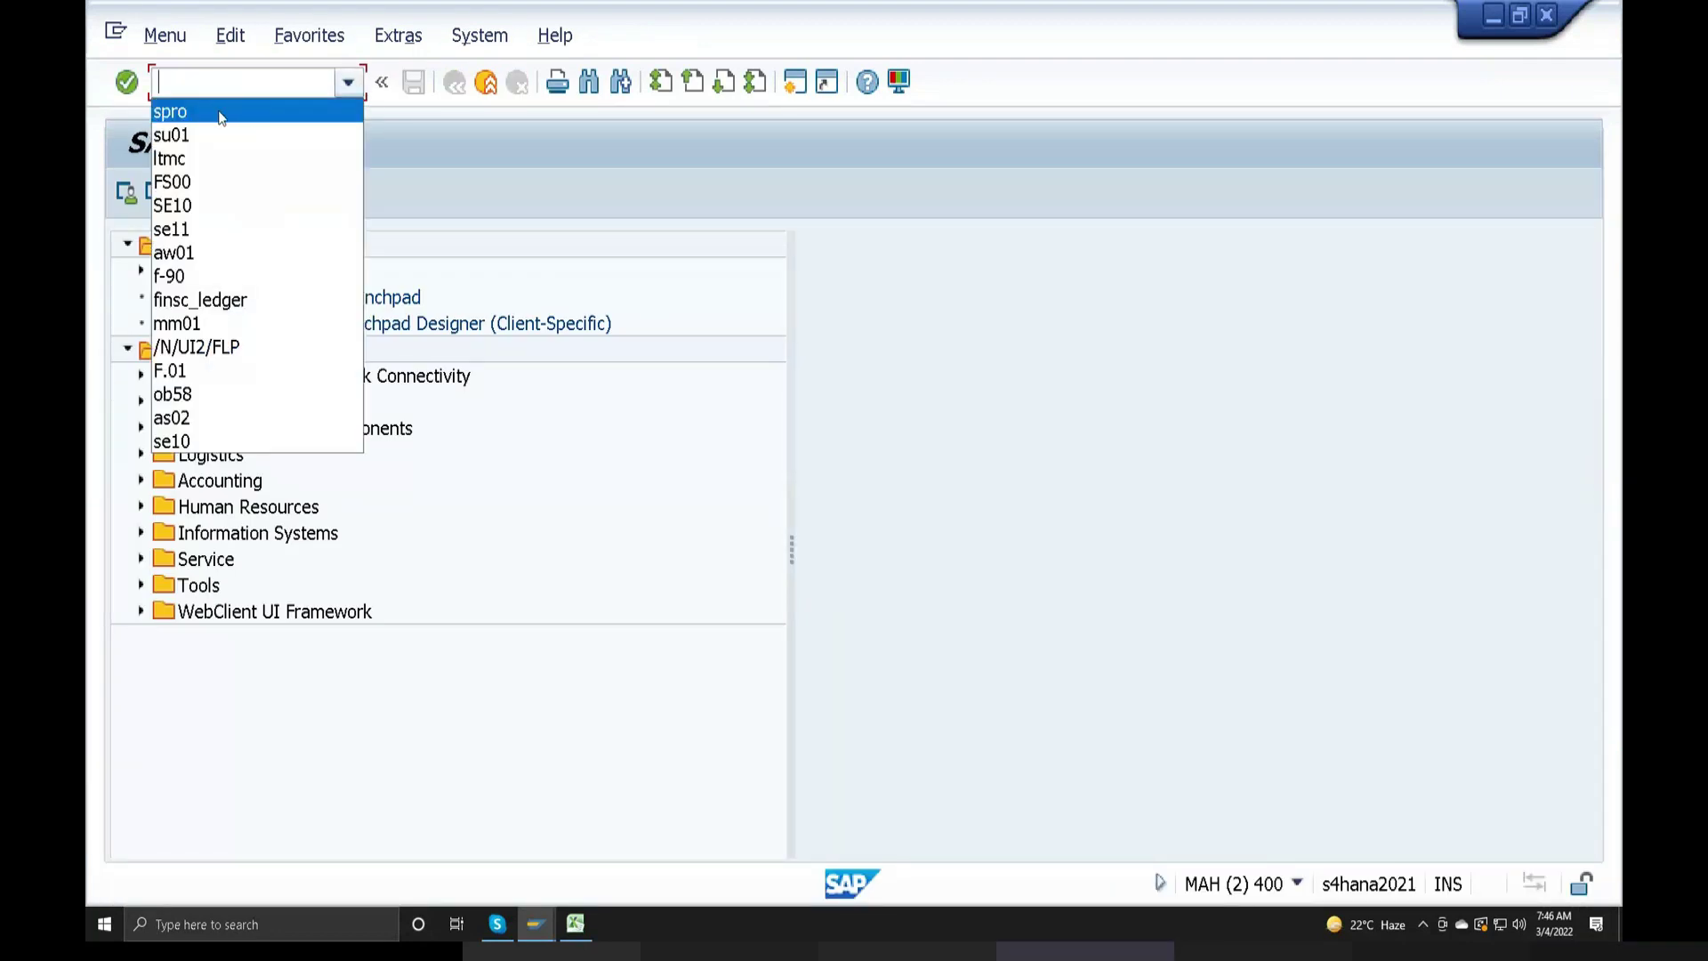
click(221, 113)
key(Return)
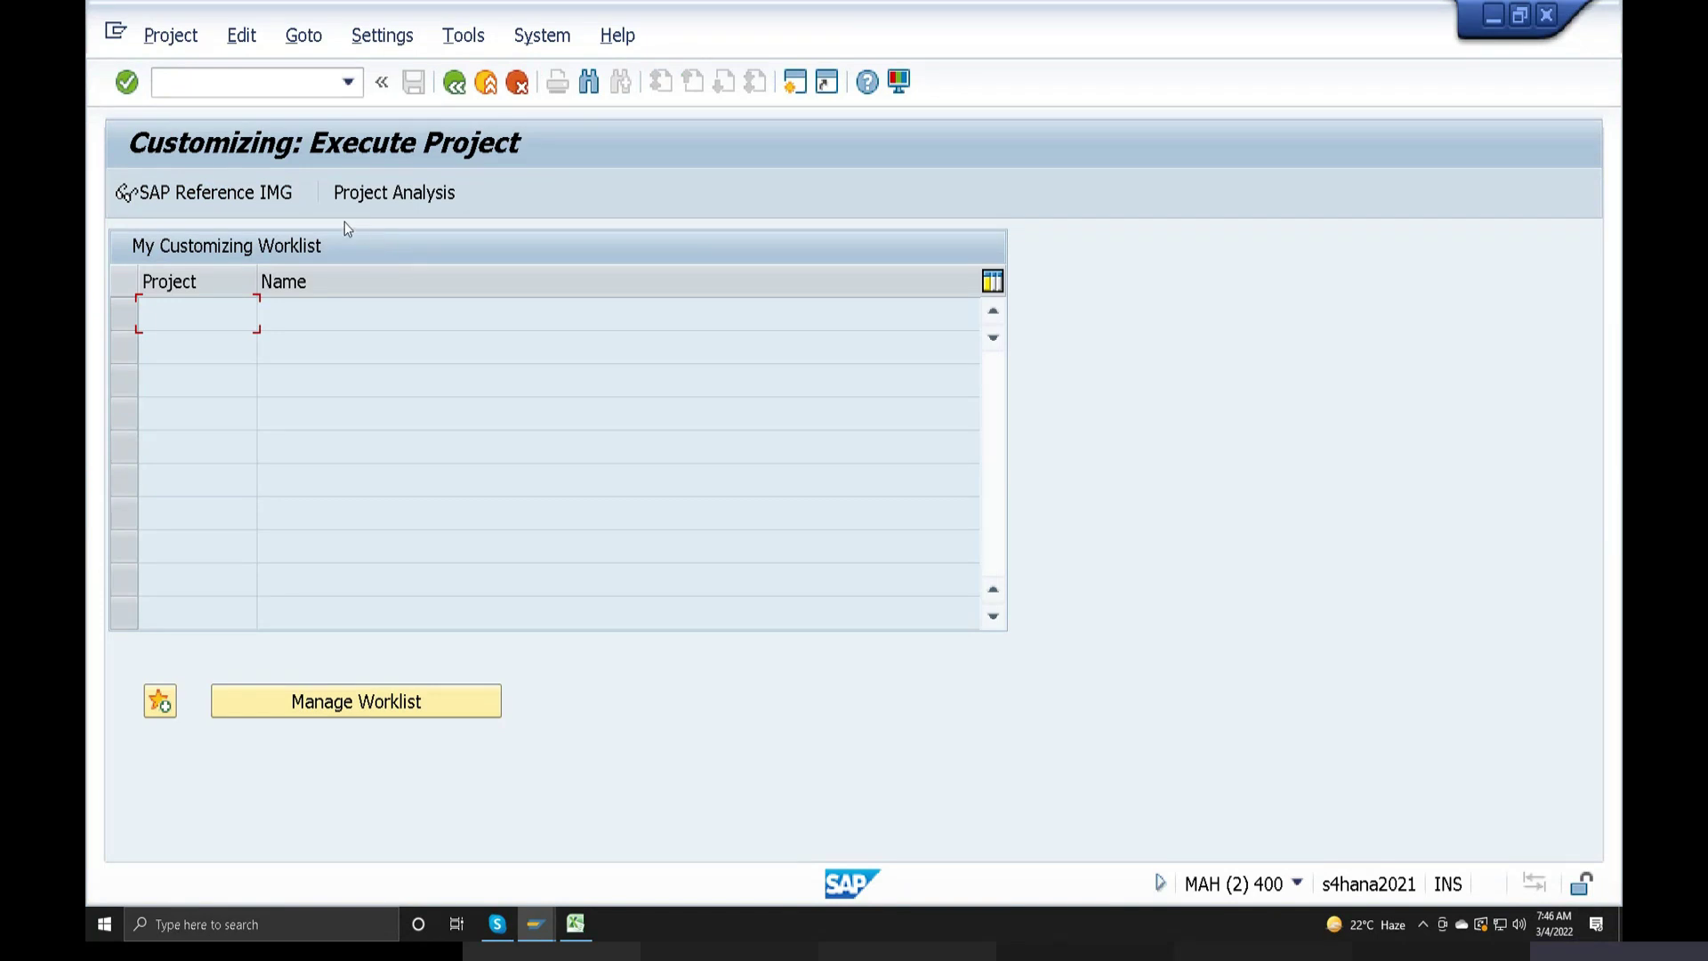
click(230, 181)
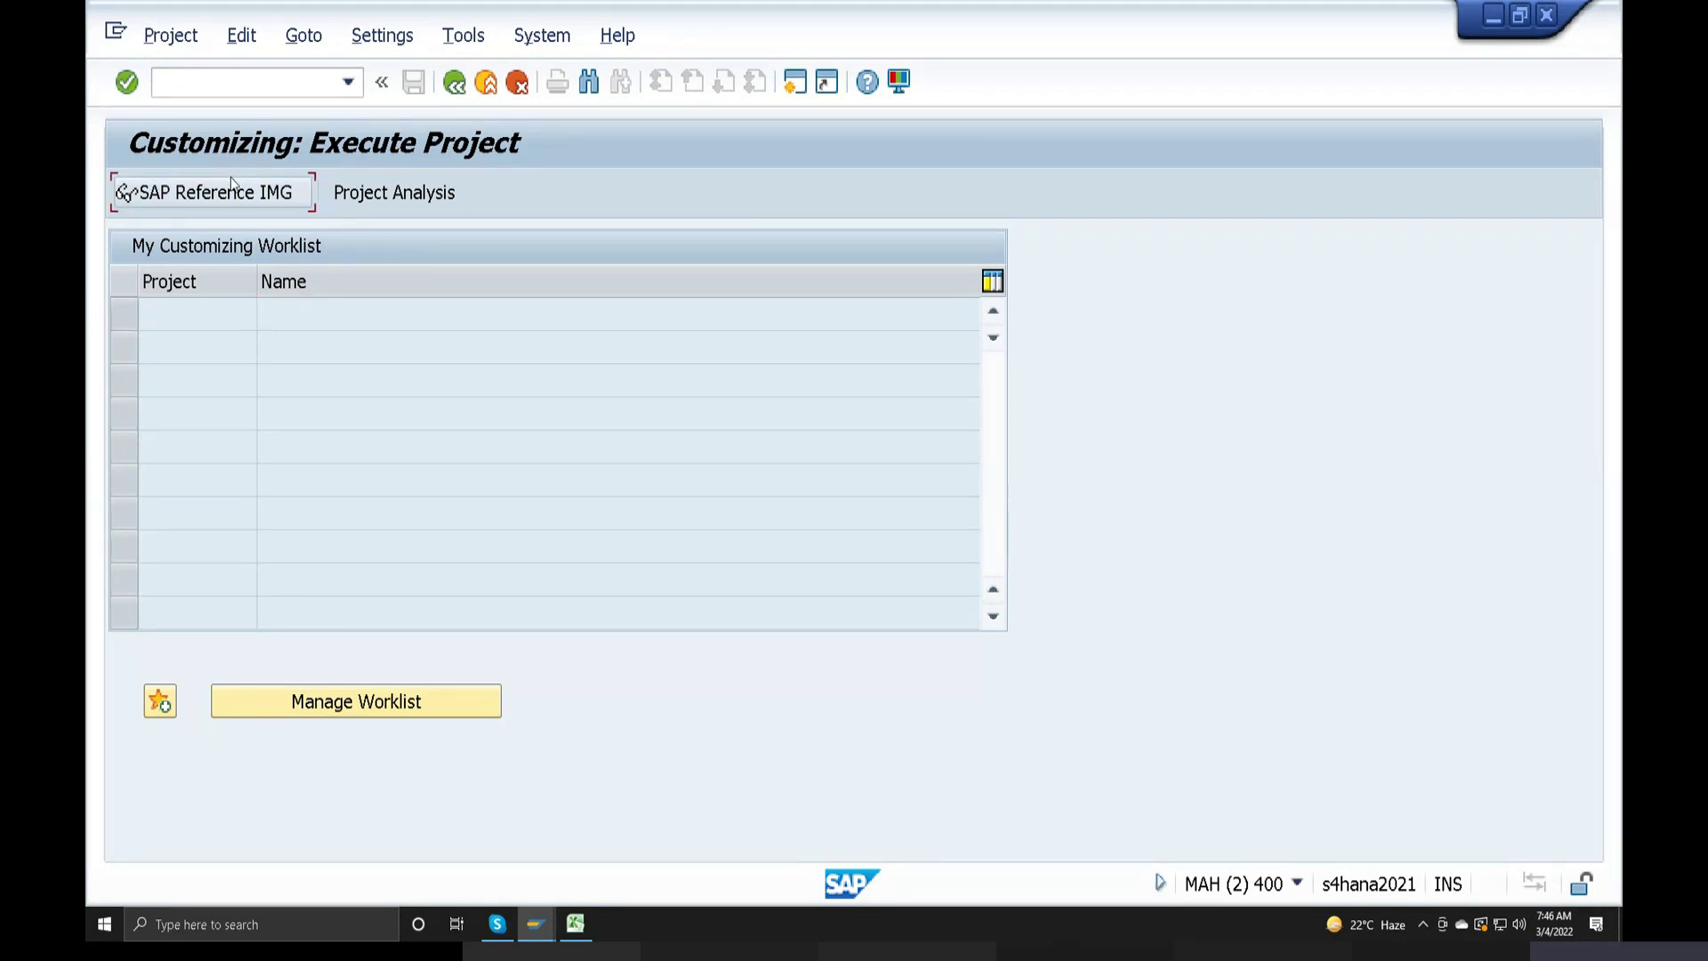
click(230, 180)
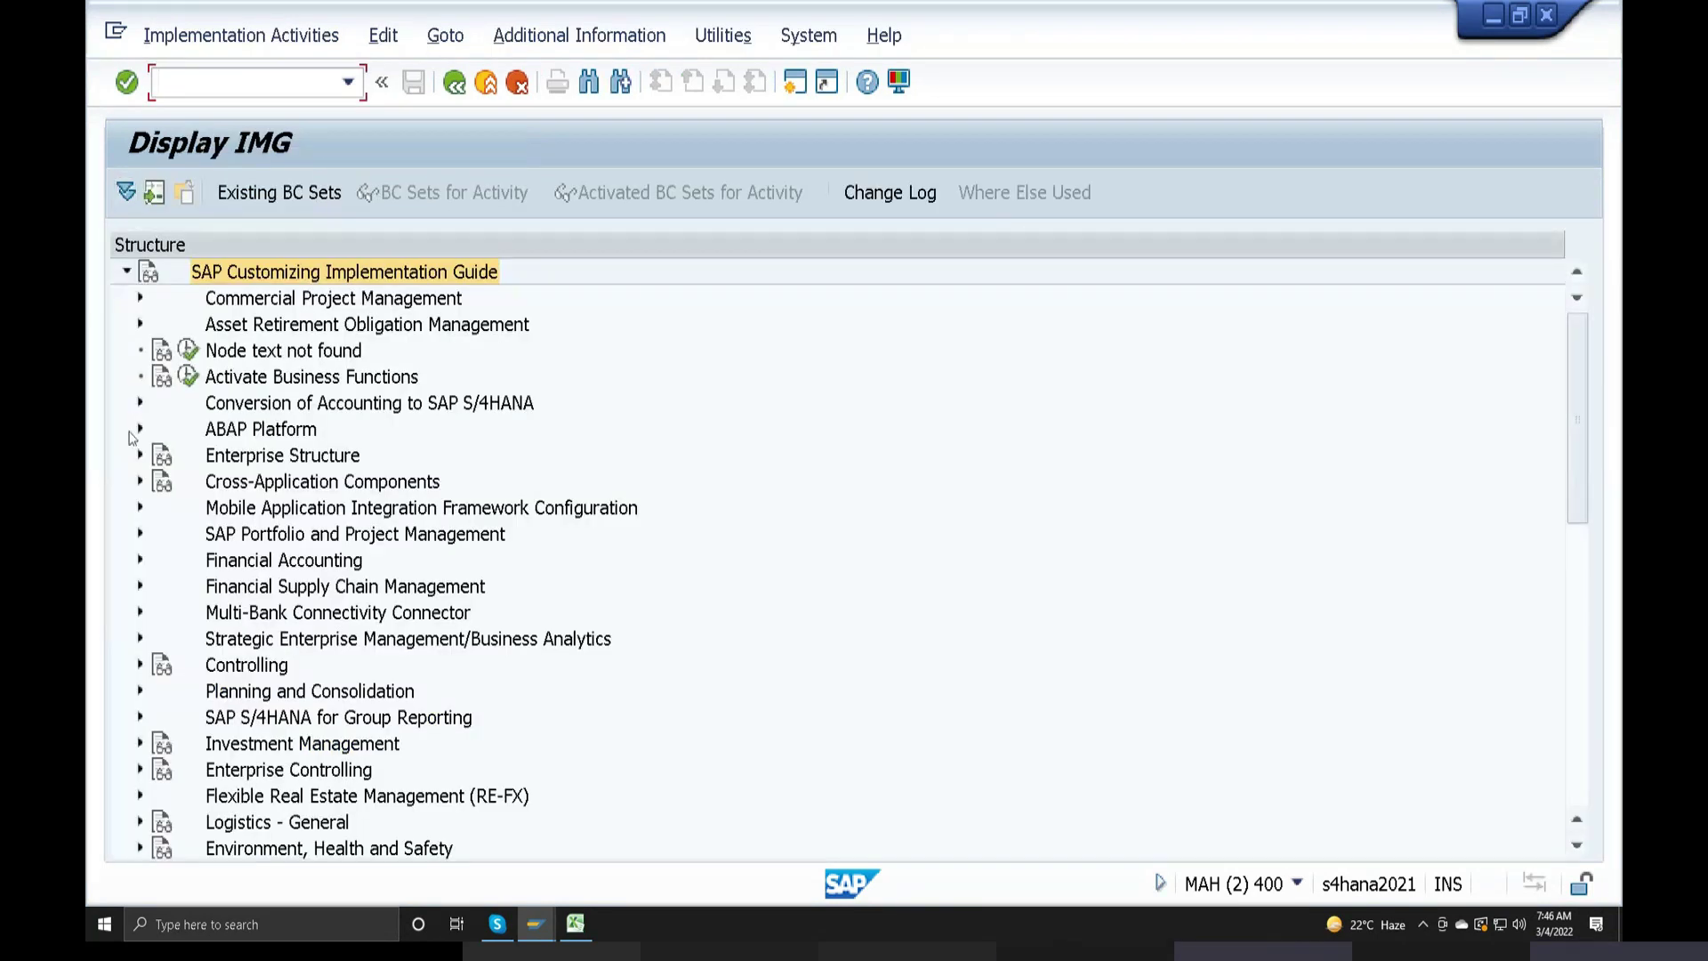
click(140, 456)
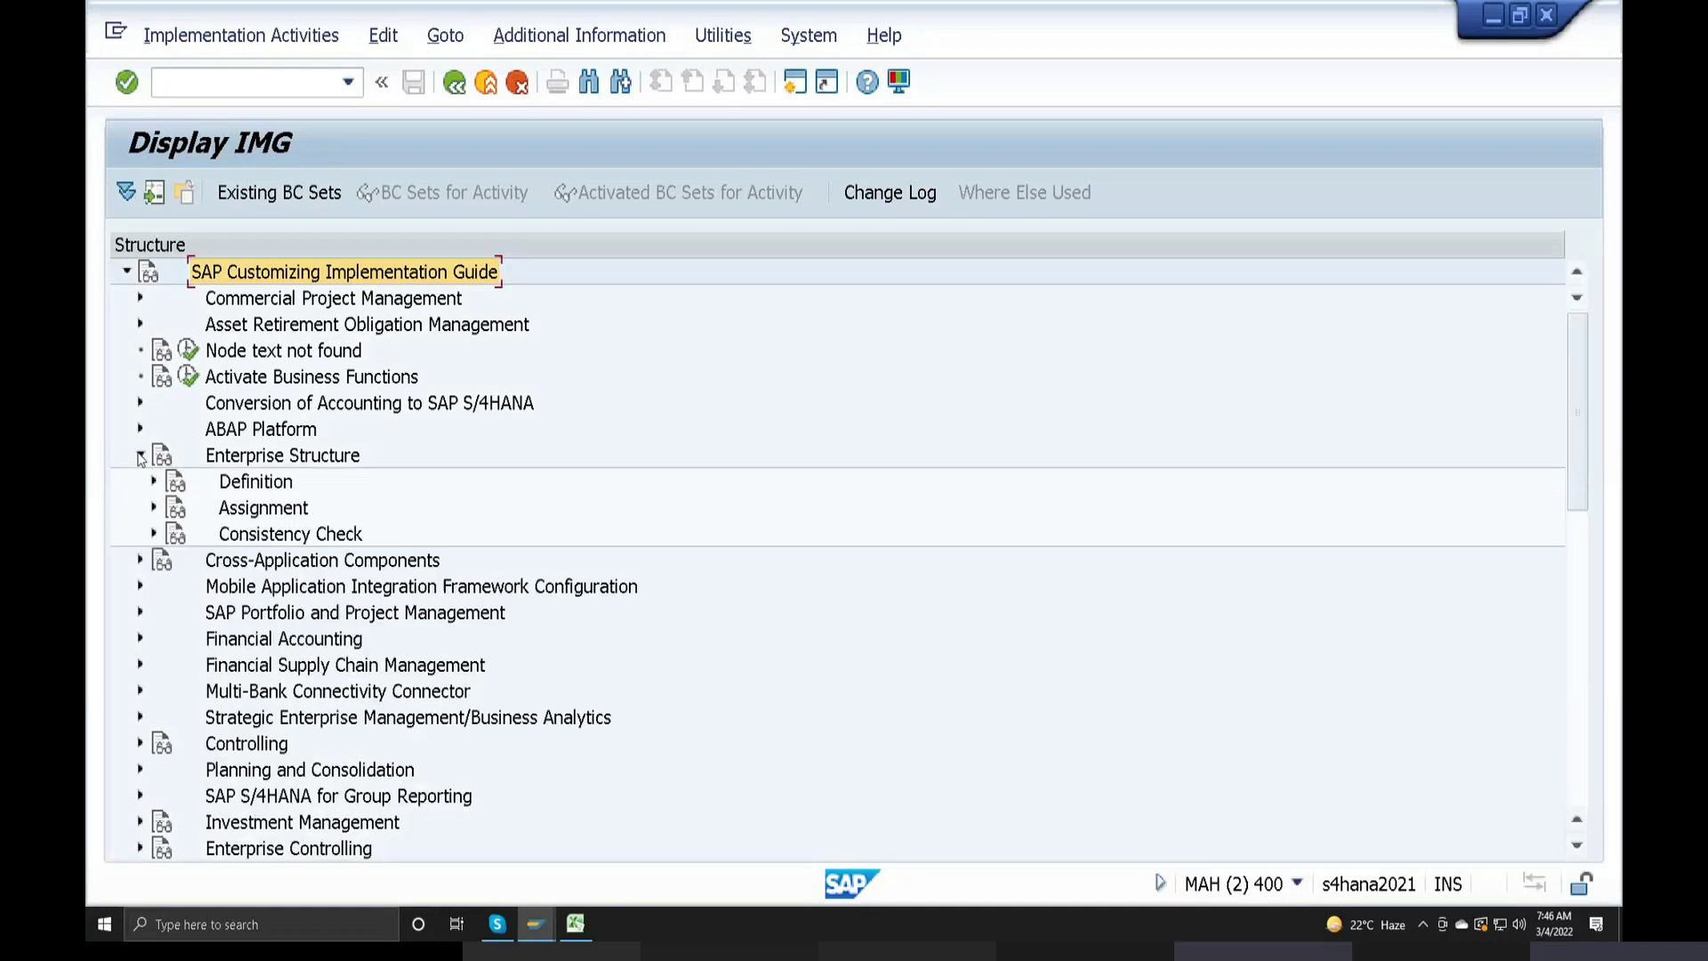
click(154, 481)
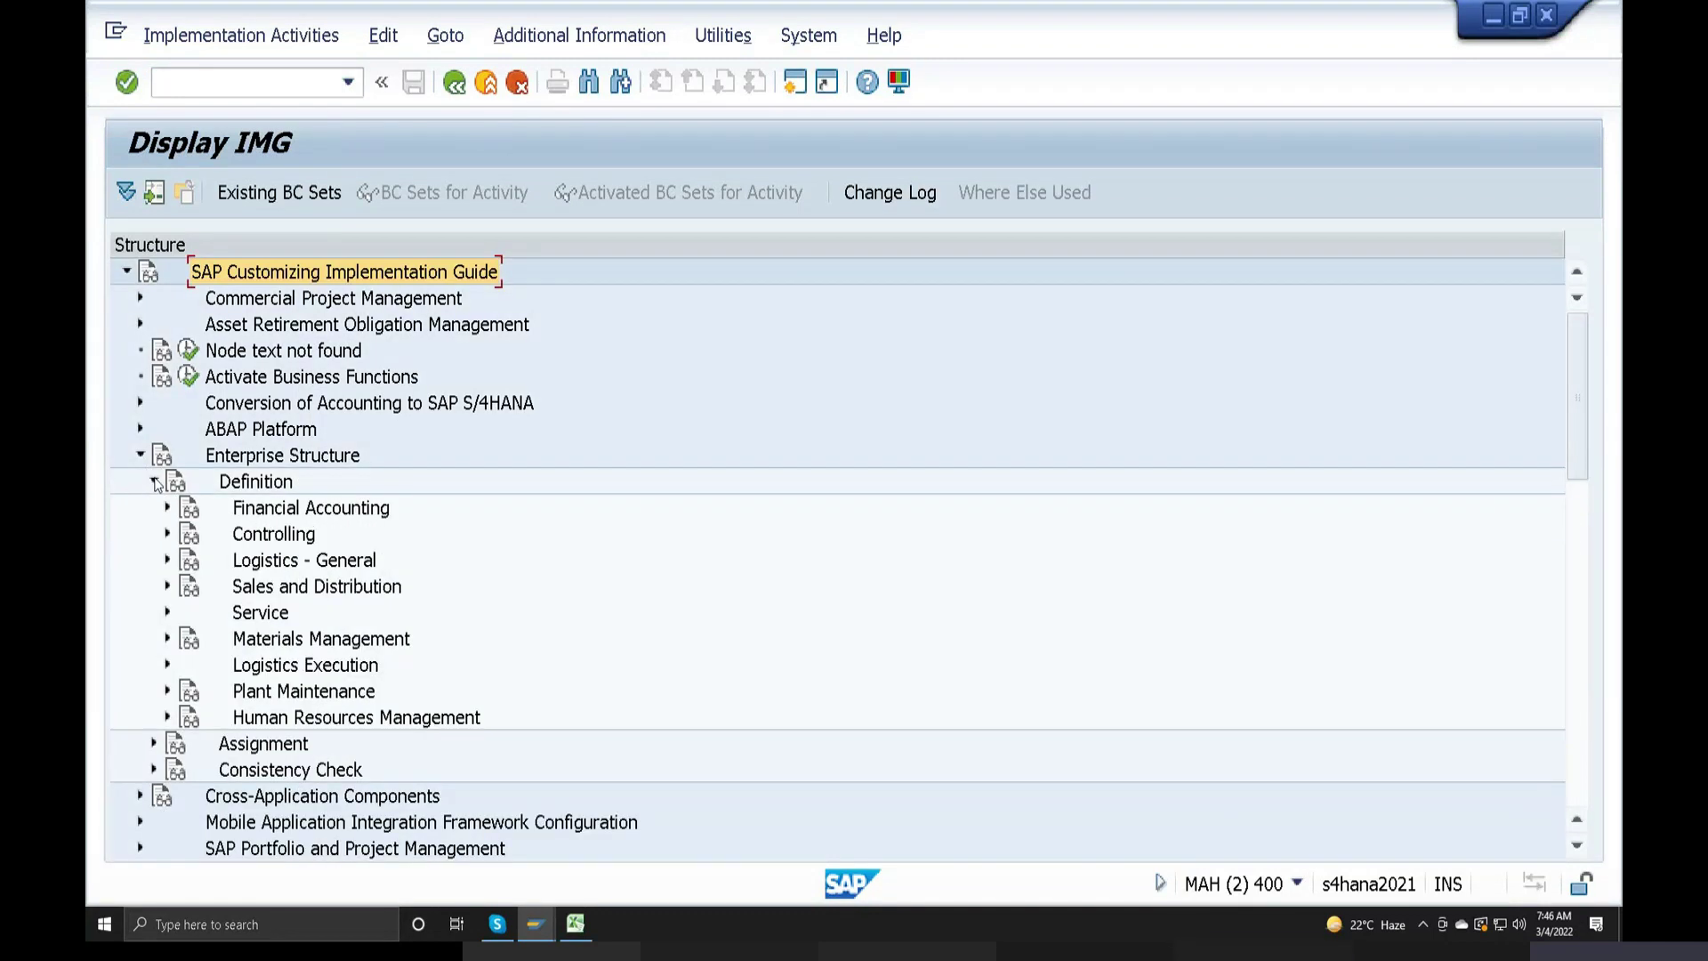
click(166, 559)
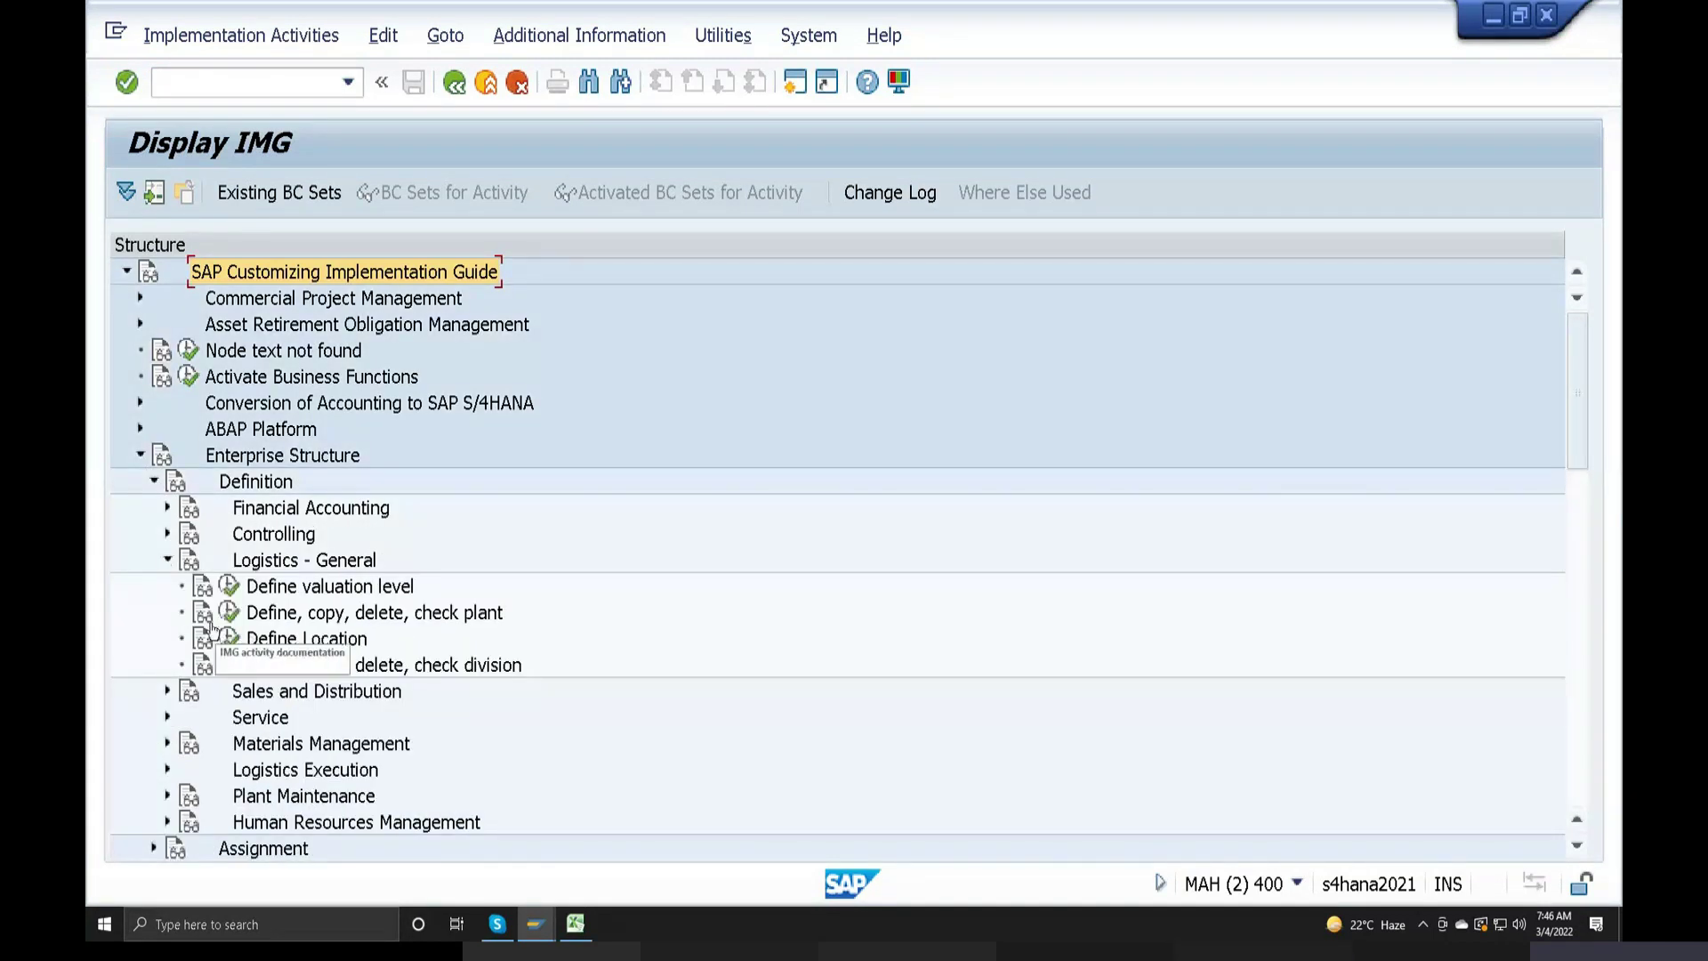
click(231, 613)
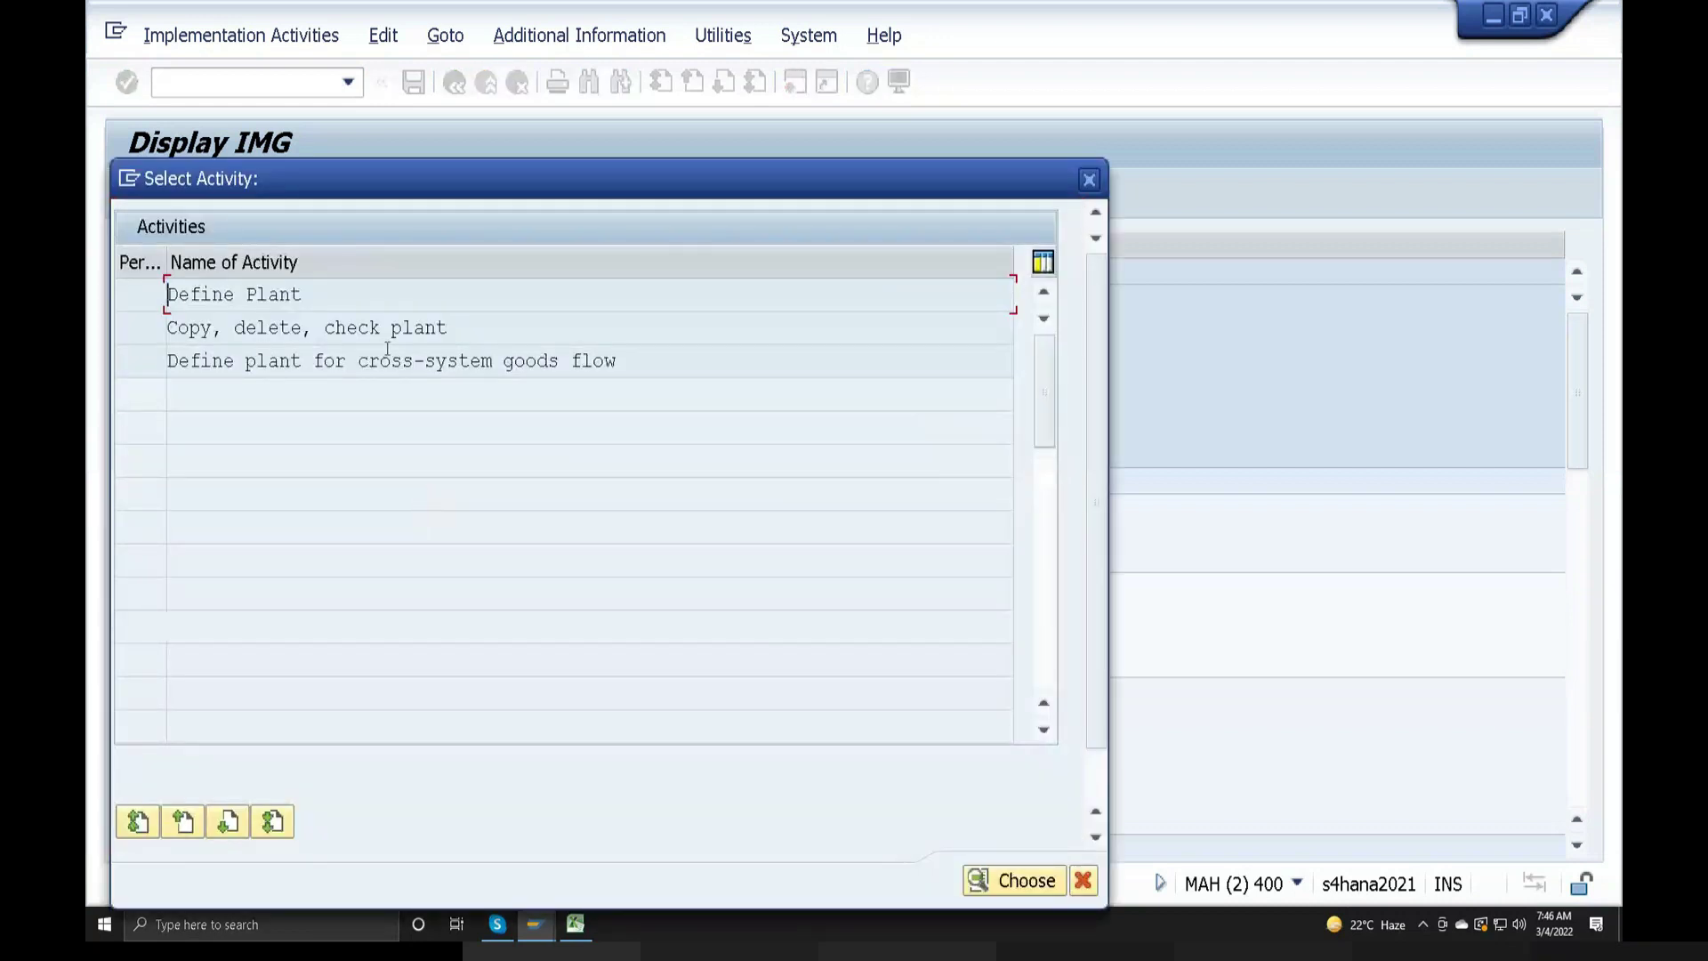
click(1088, 179)
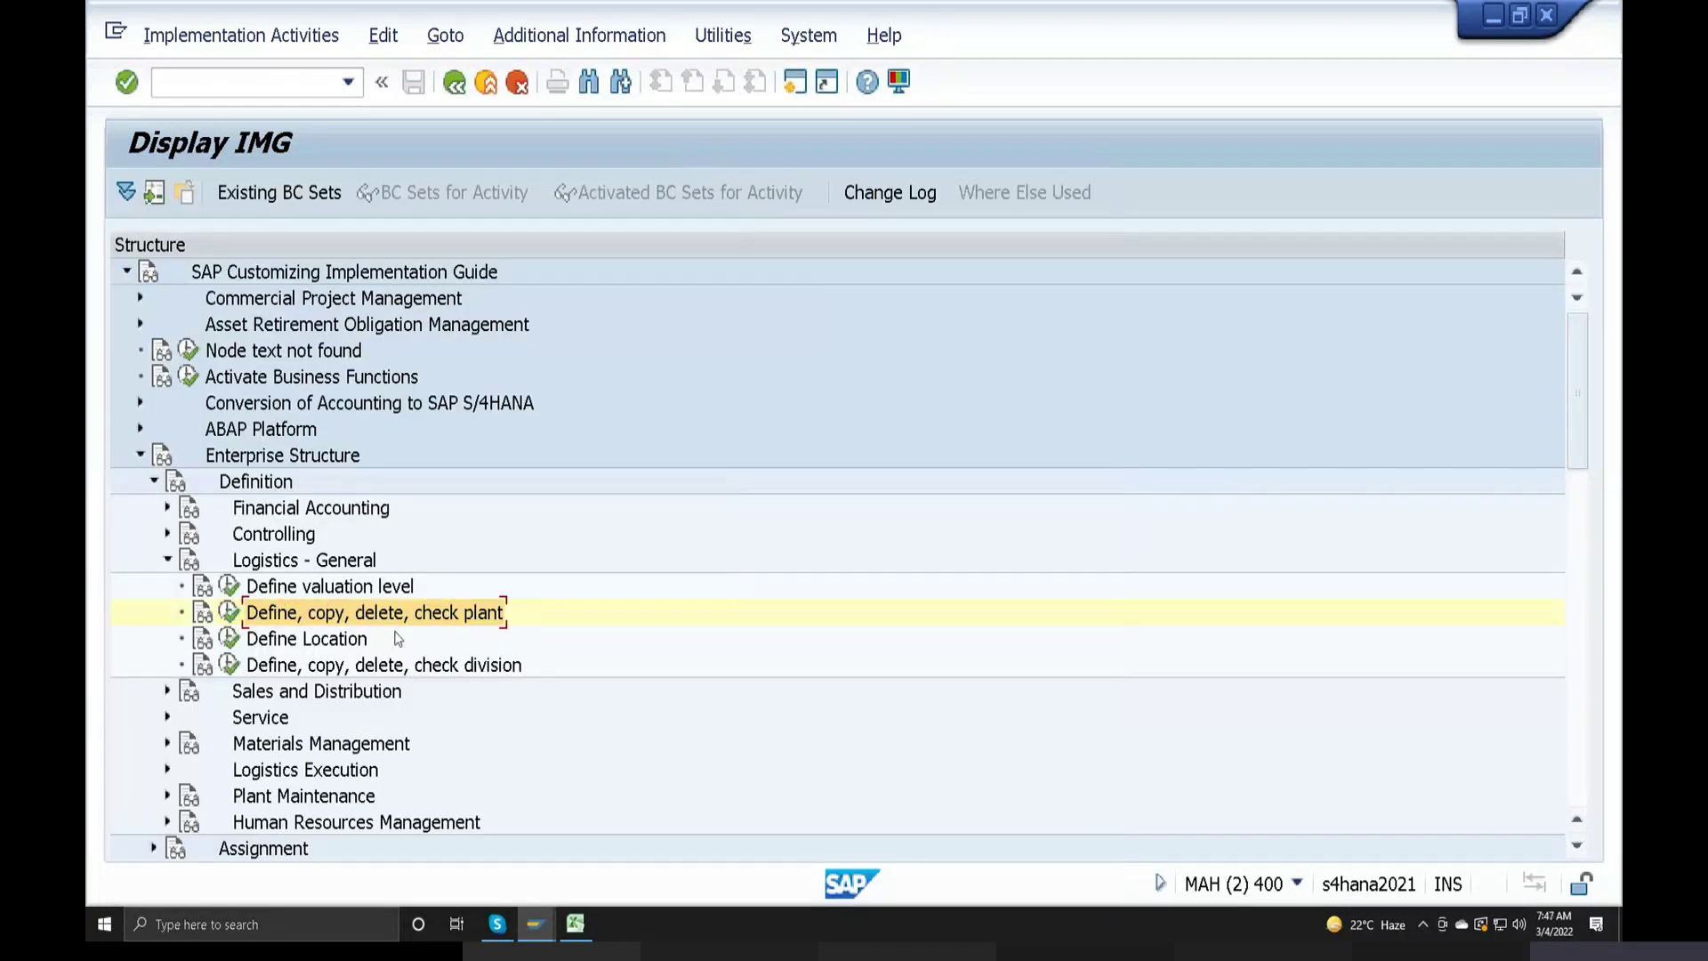
scroll(503, 610, down, 2)
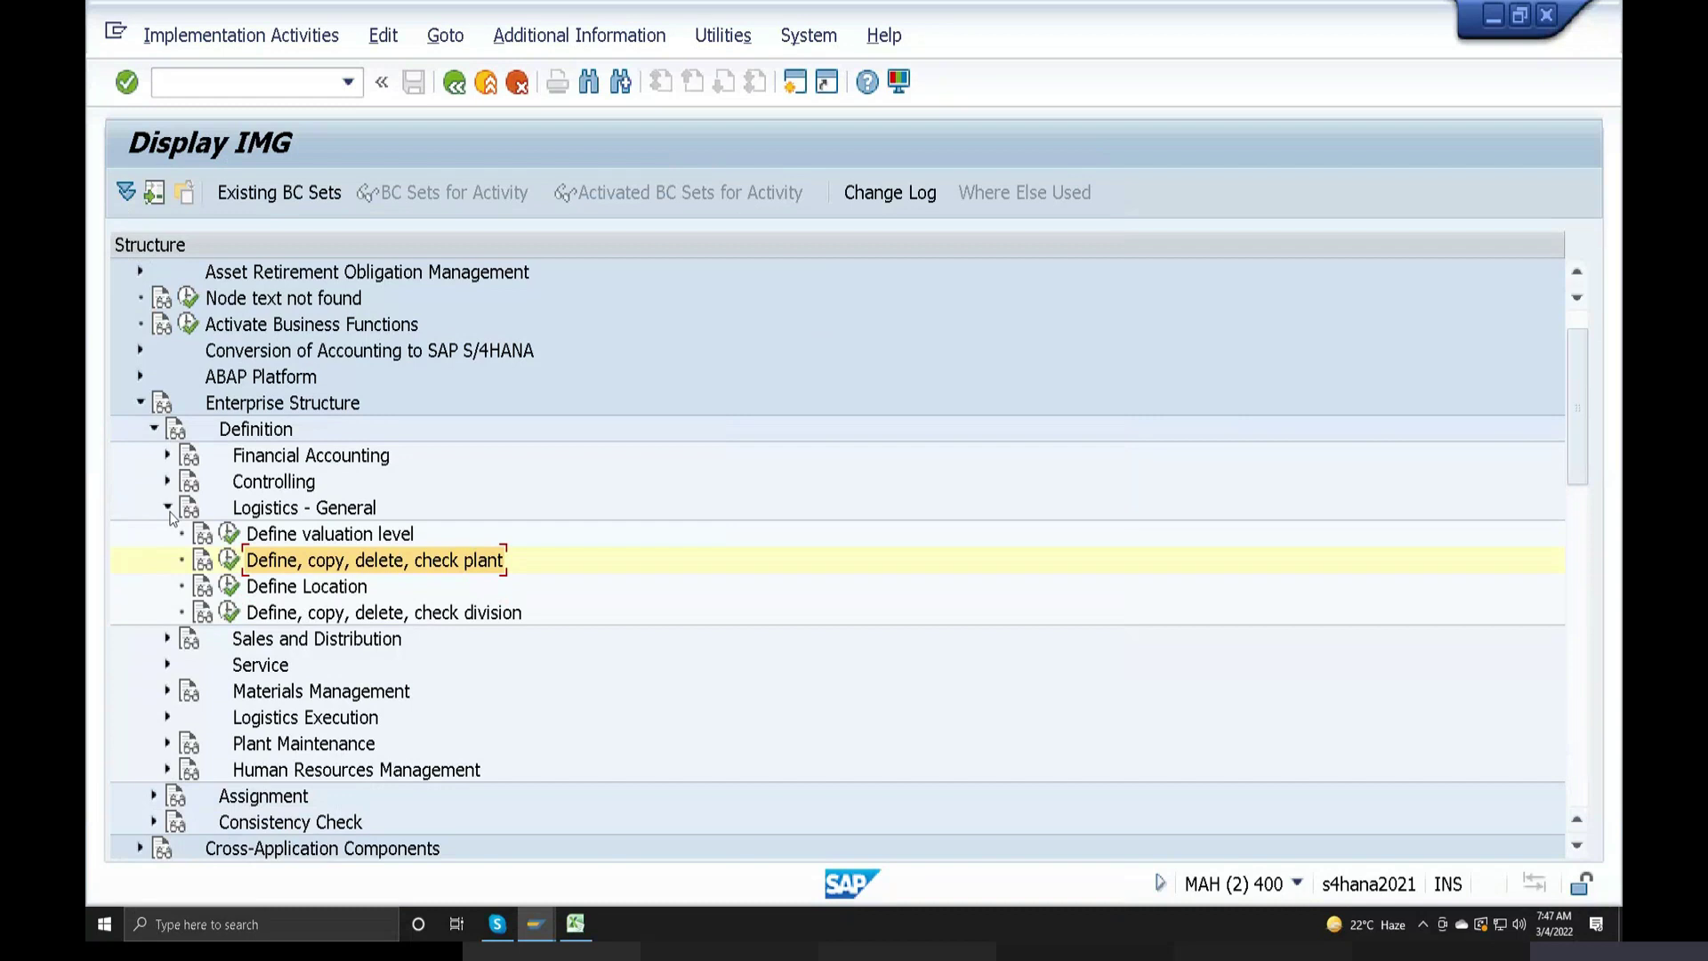
click(167, 508)
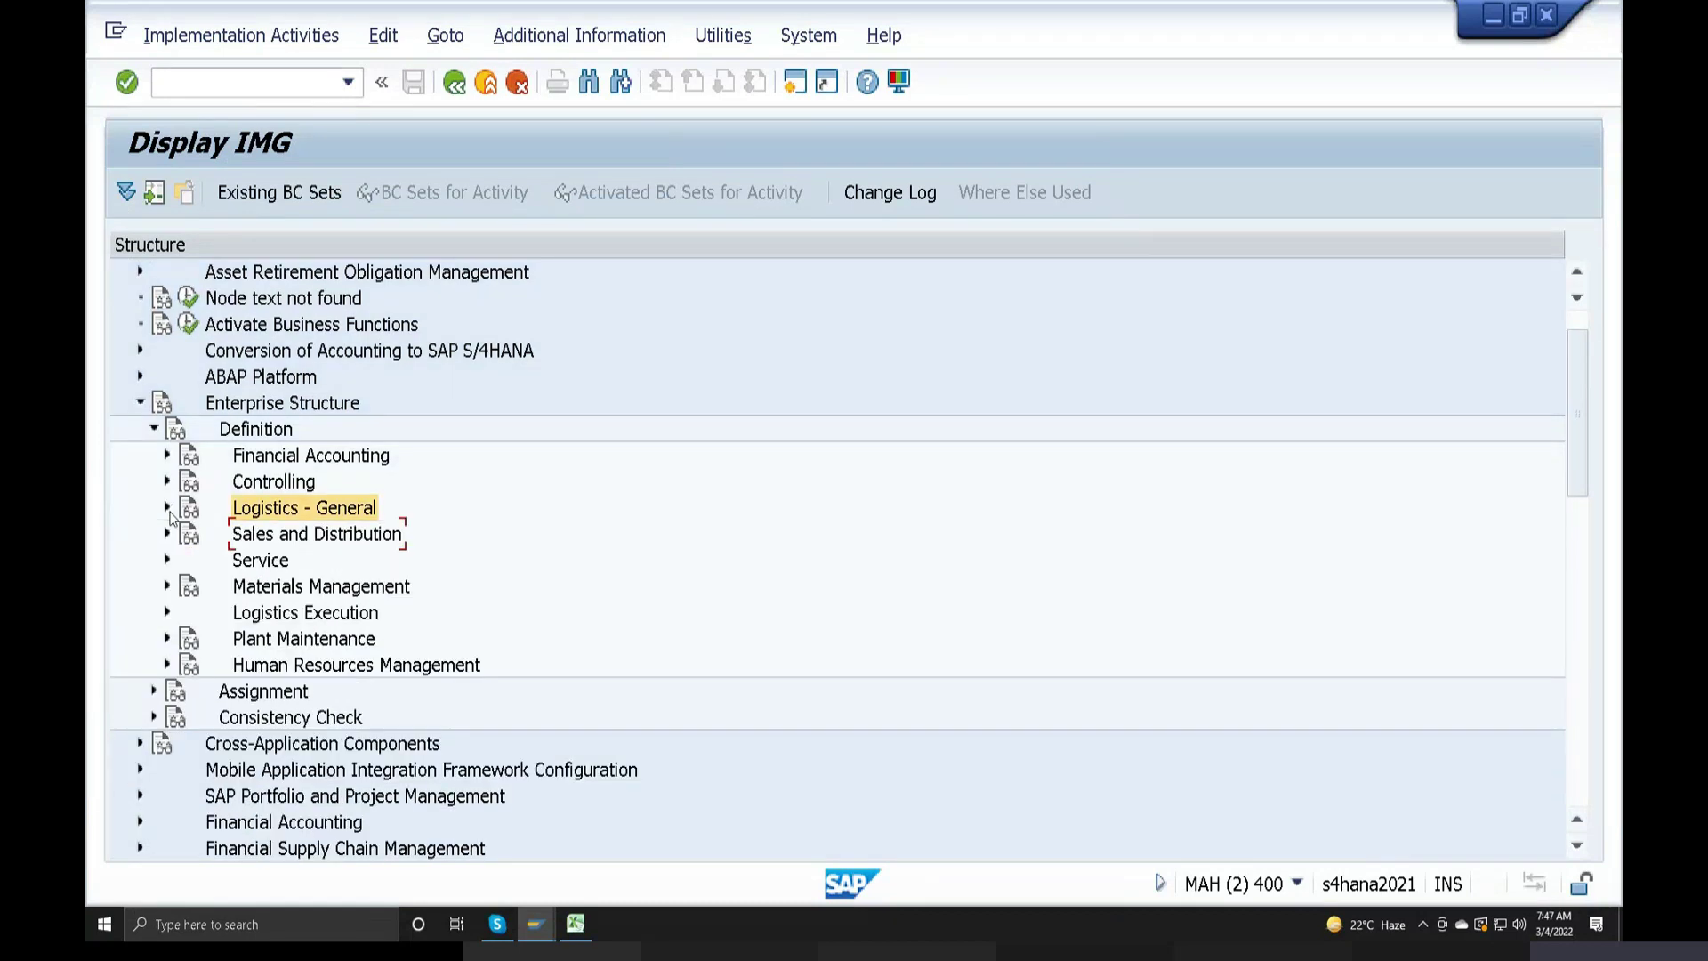
click(154, 429)
Open the Assign plant to company code activity under Assignment, Logistics - General
click(154, 455)
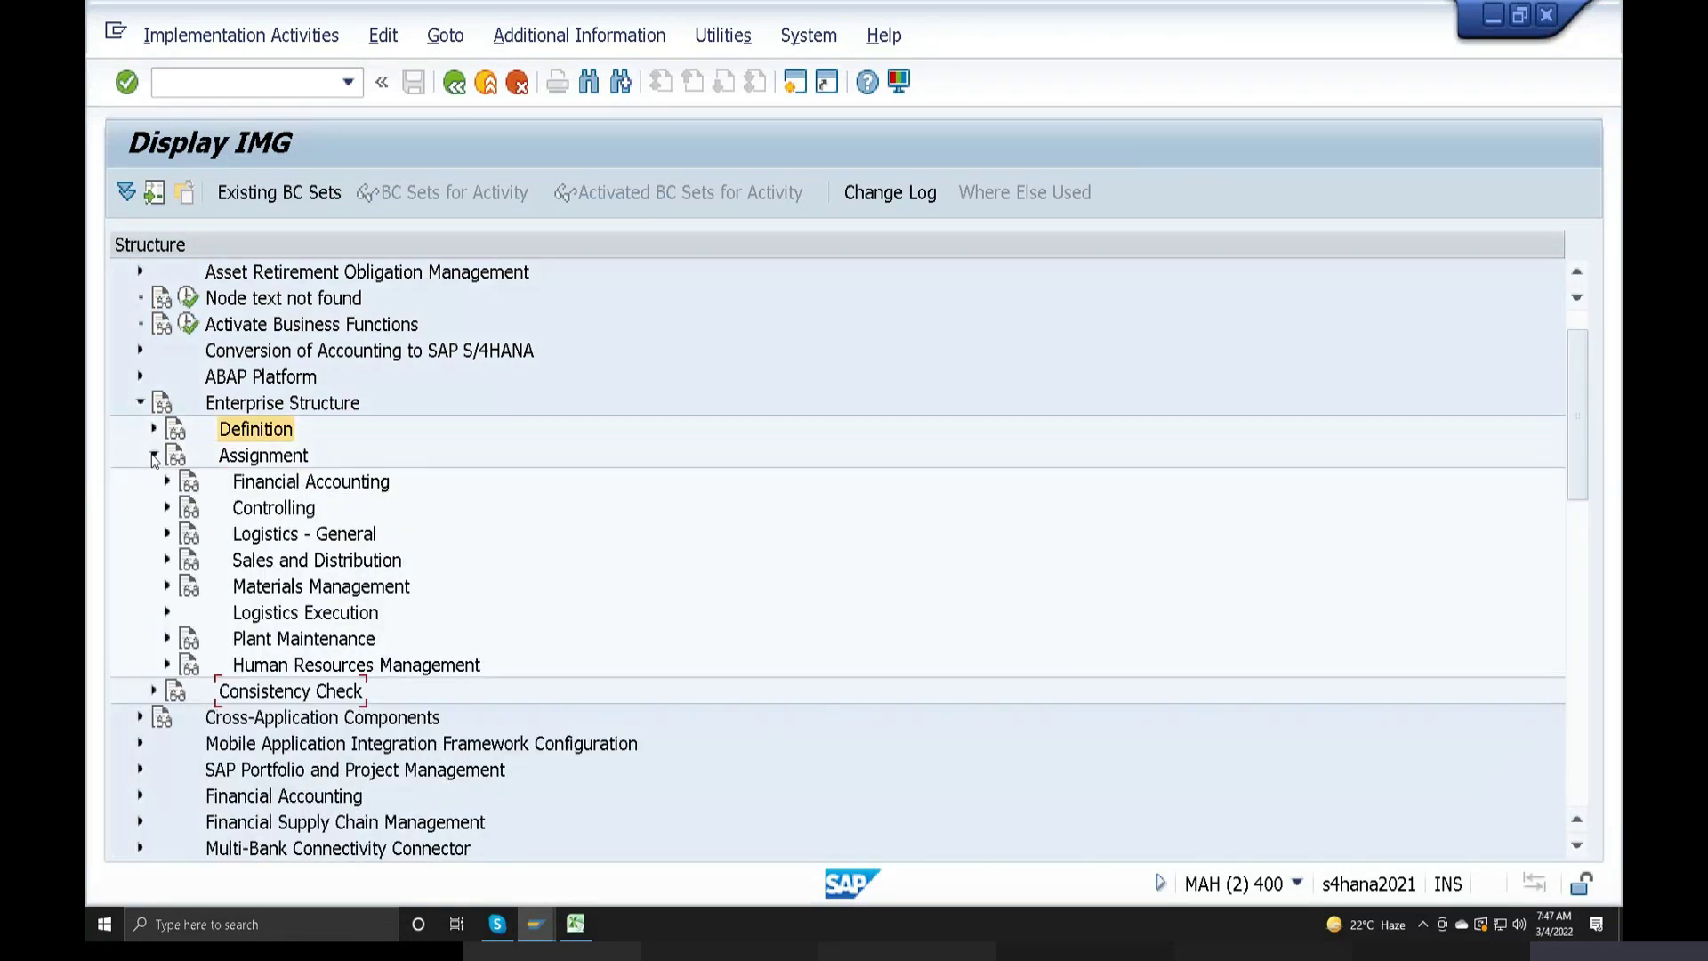
click(167, 533)
click(226, 560)
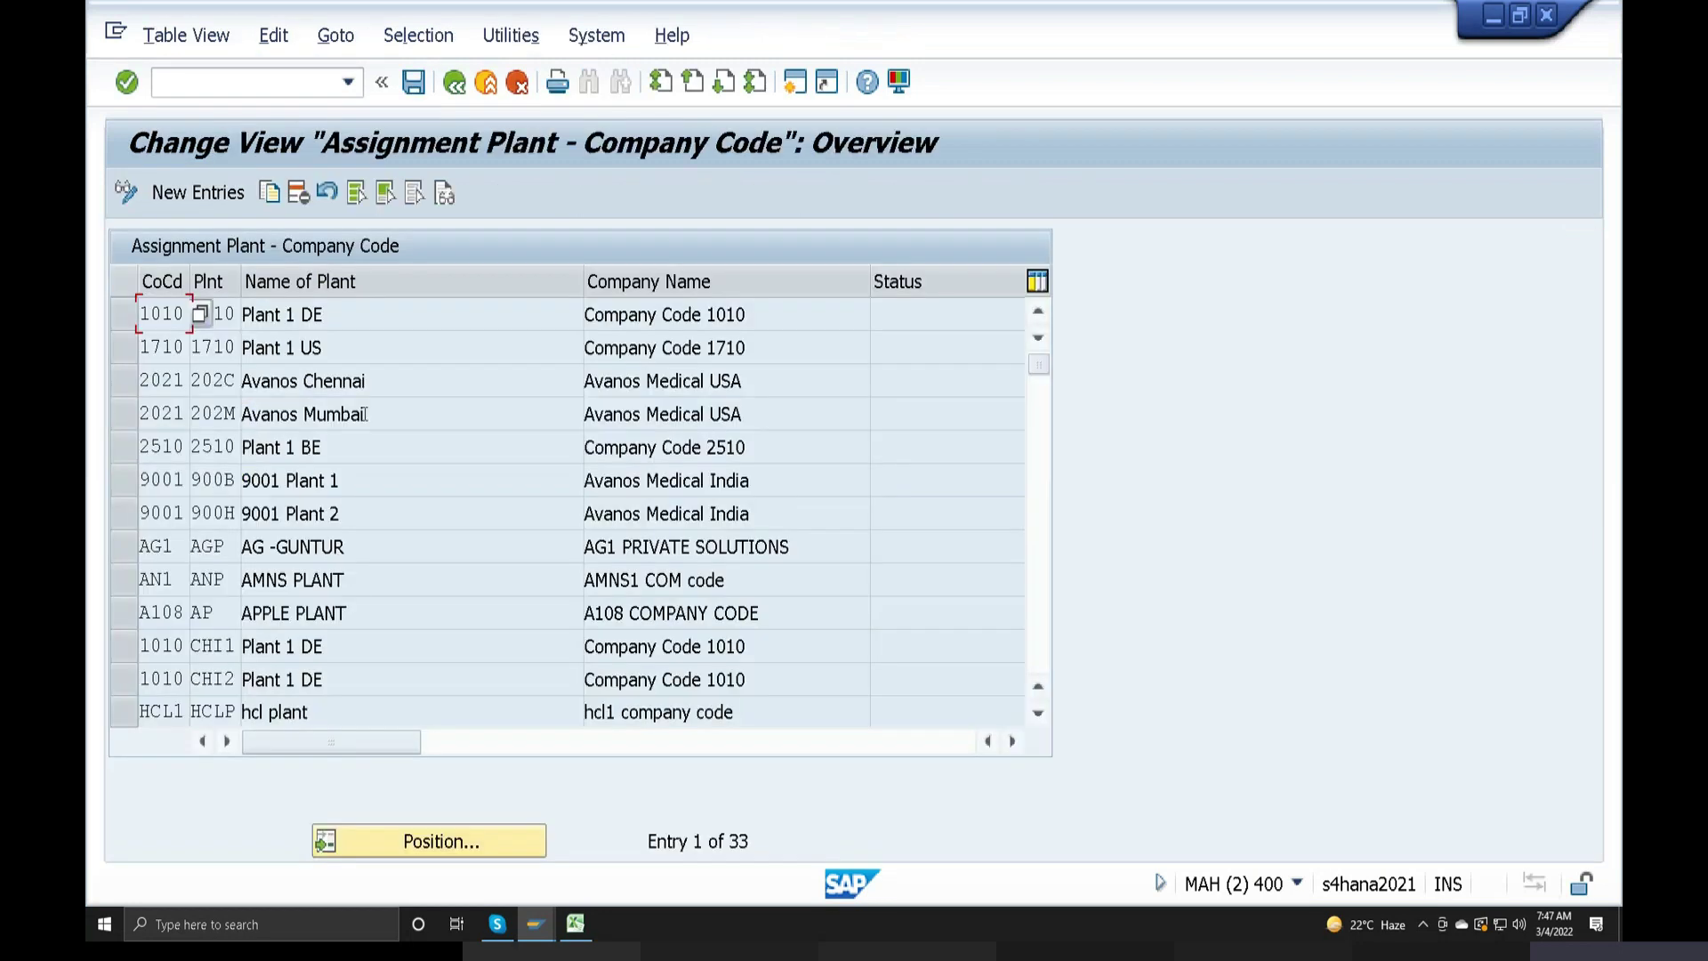
Position the plant assignment list at LG1 to look up the plant code of company code LG1, and return to the IMG
click(431, 841)
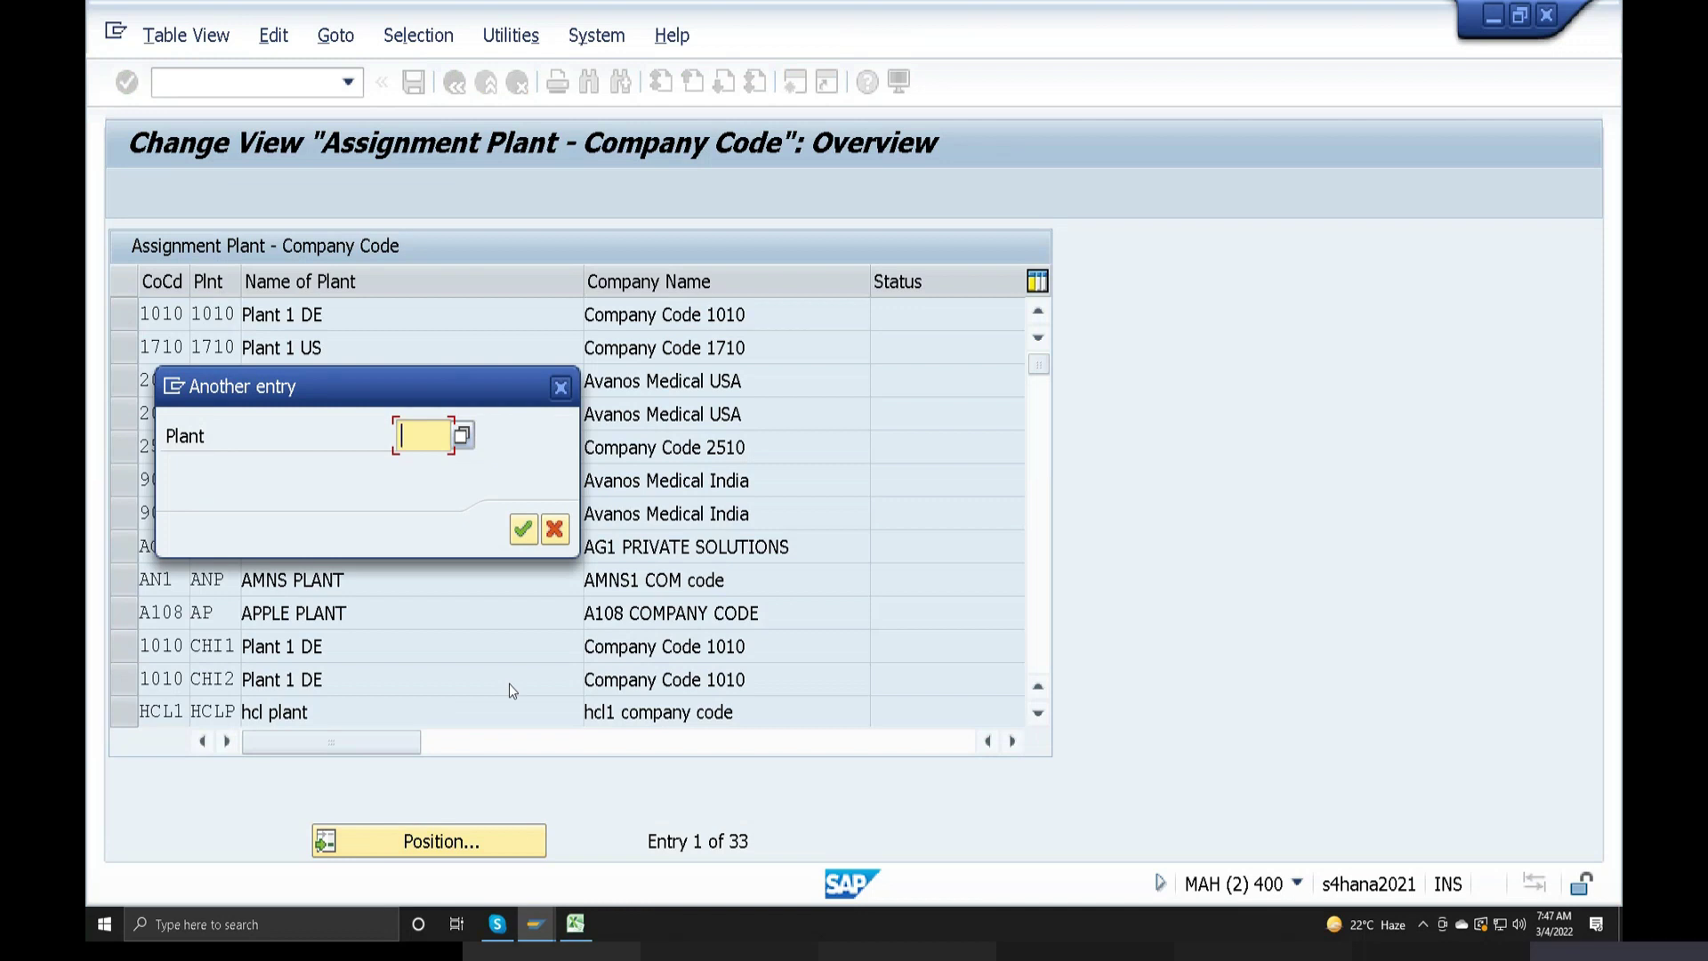
text(1g)
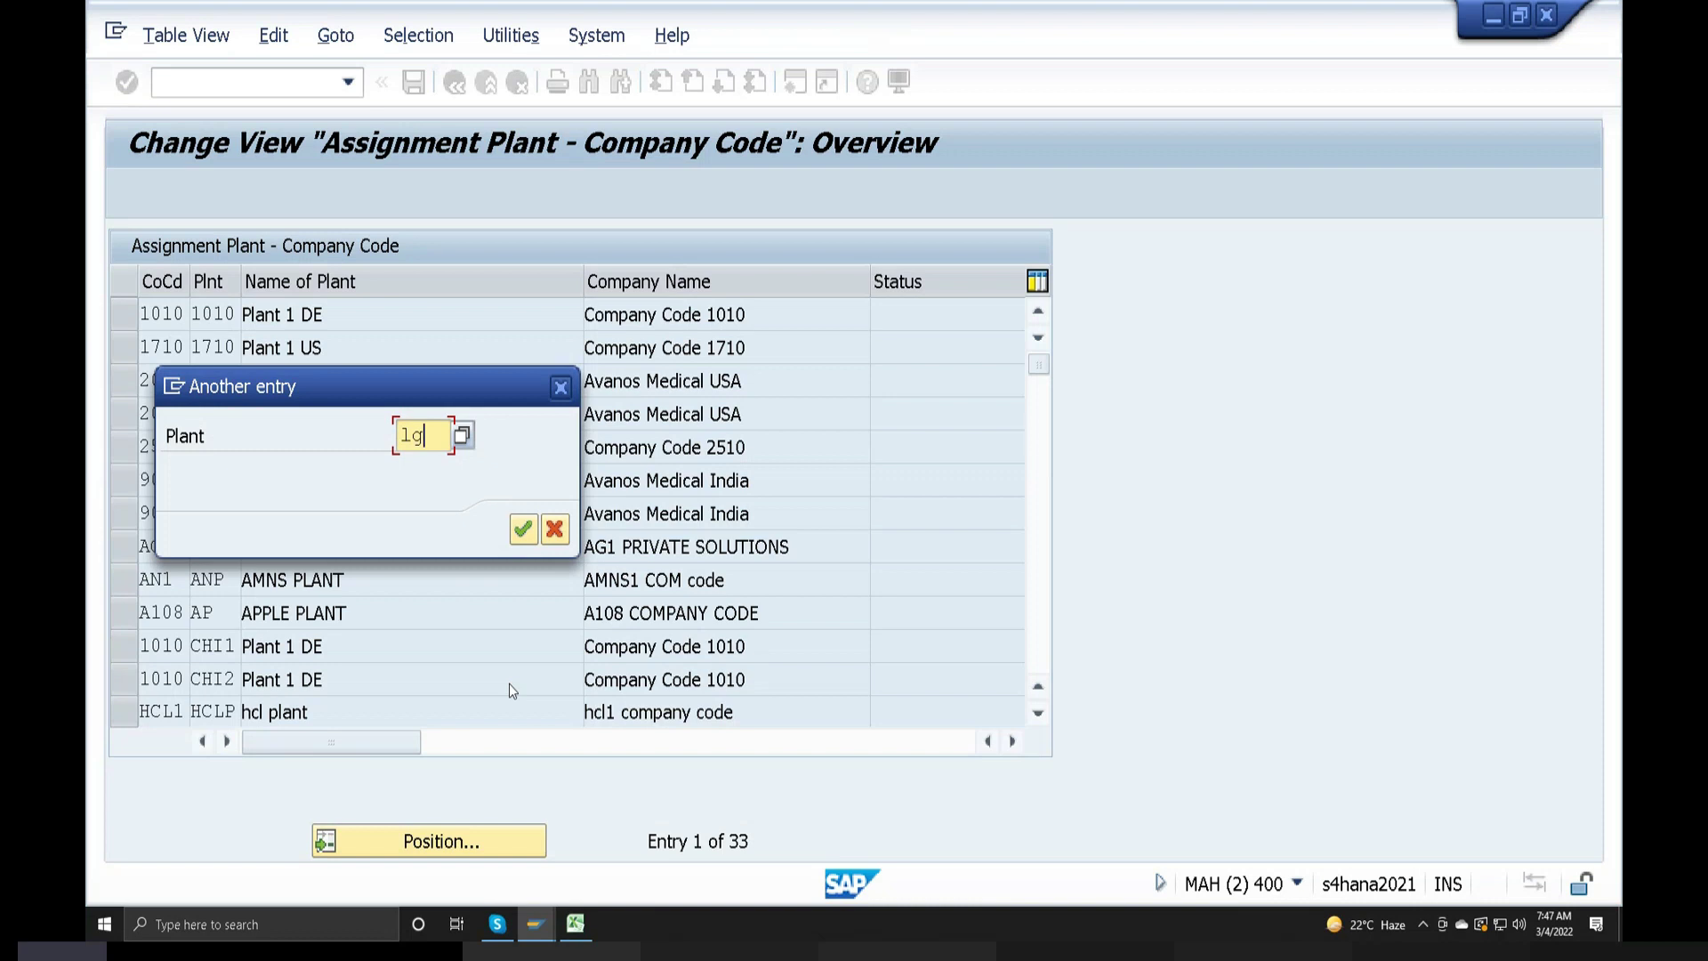
text(1)
click(525, 530)
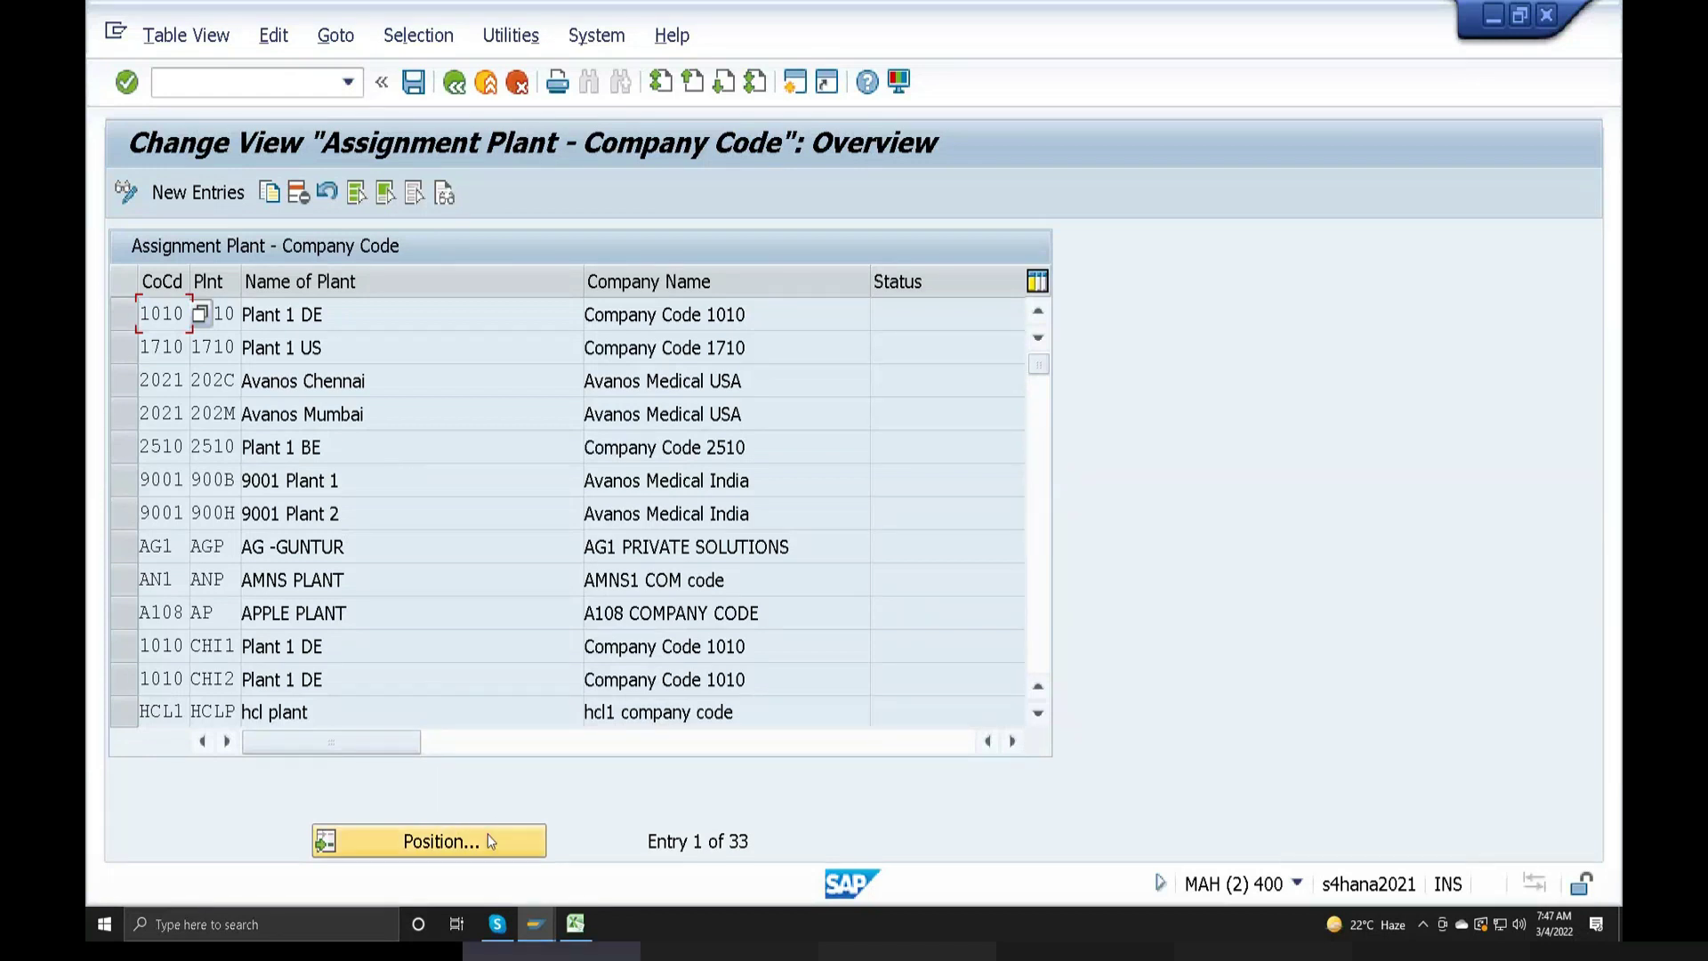
click(474, 857)
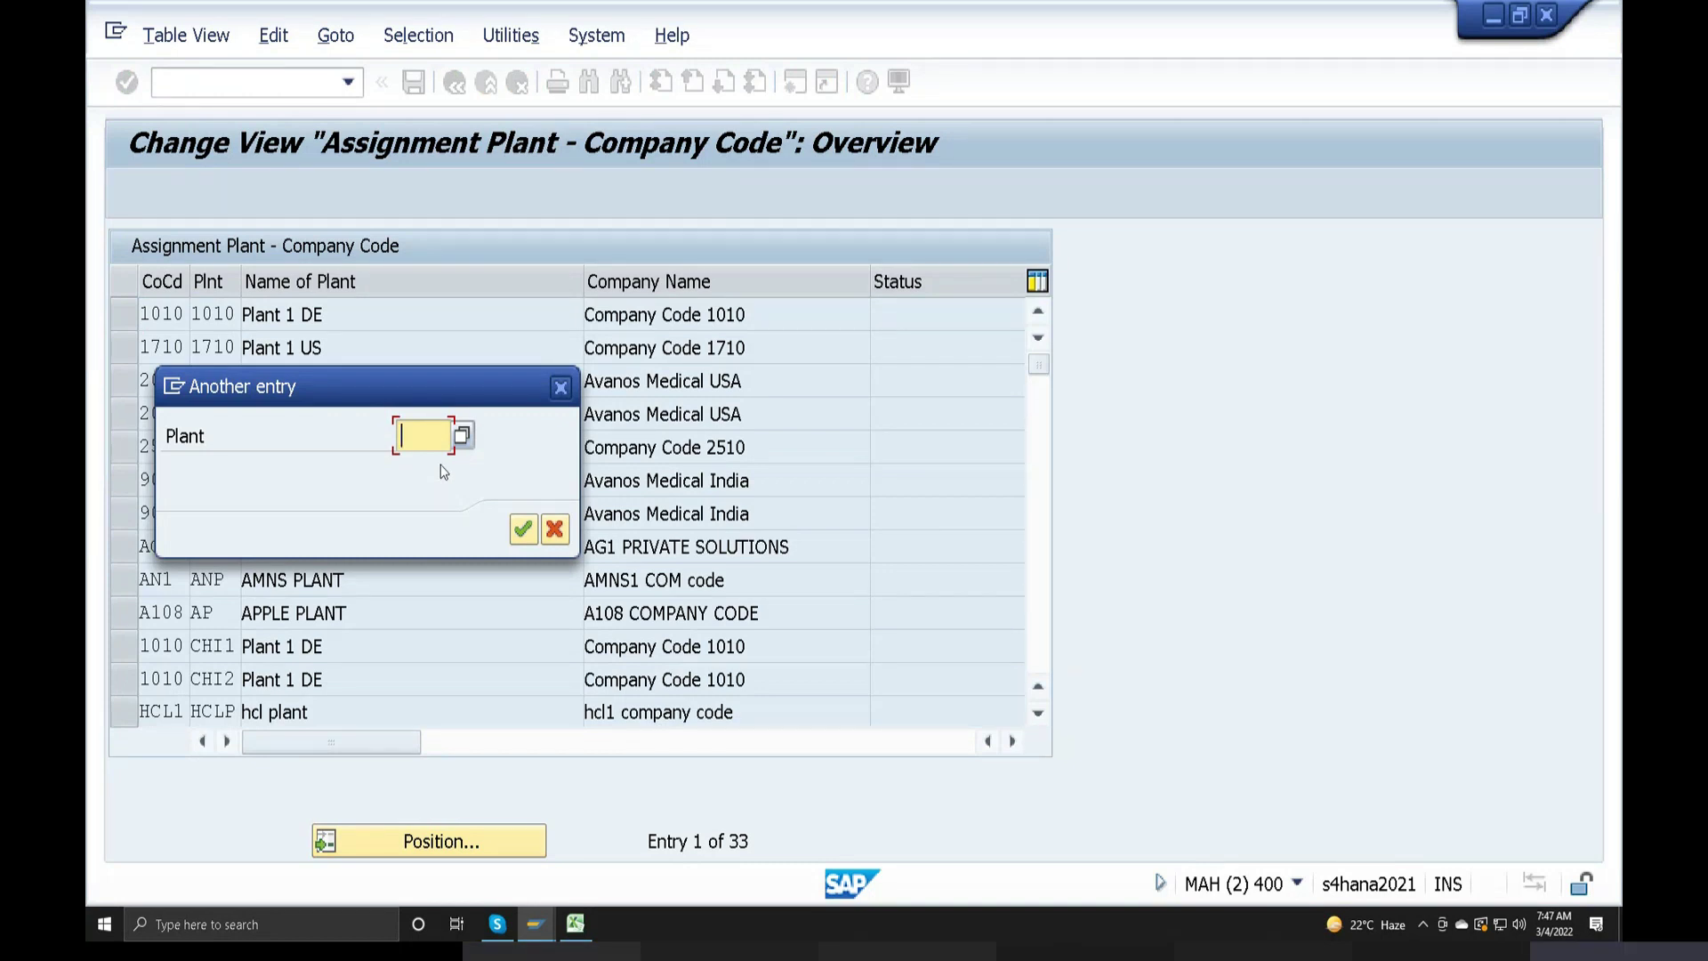
text(LG1)
key(Return)
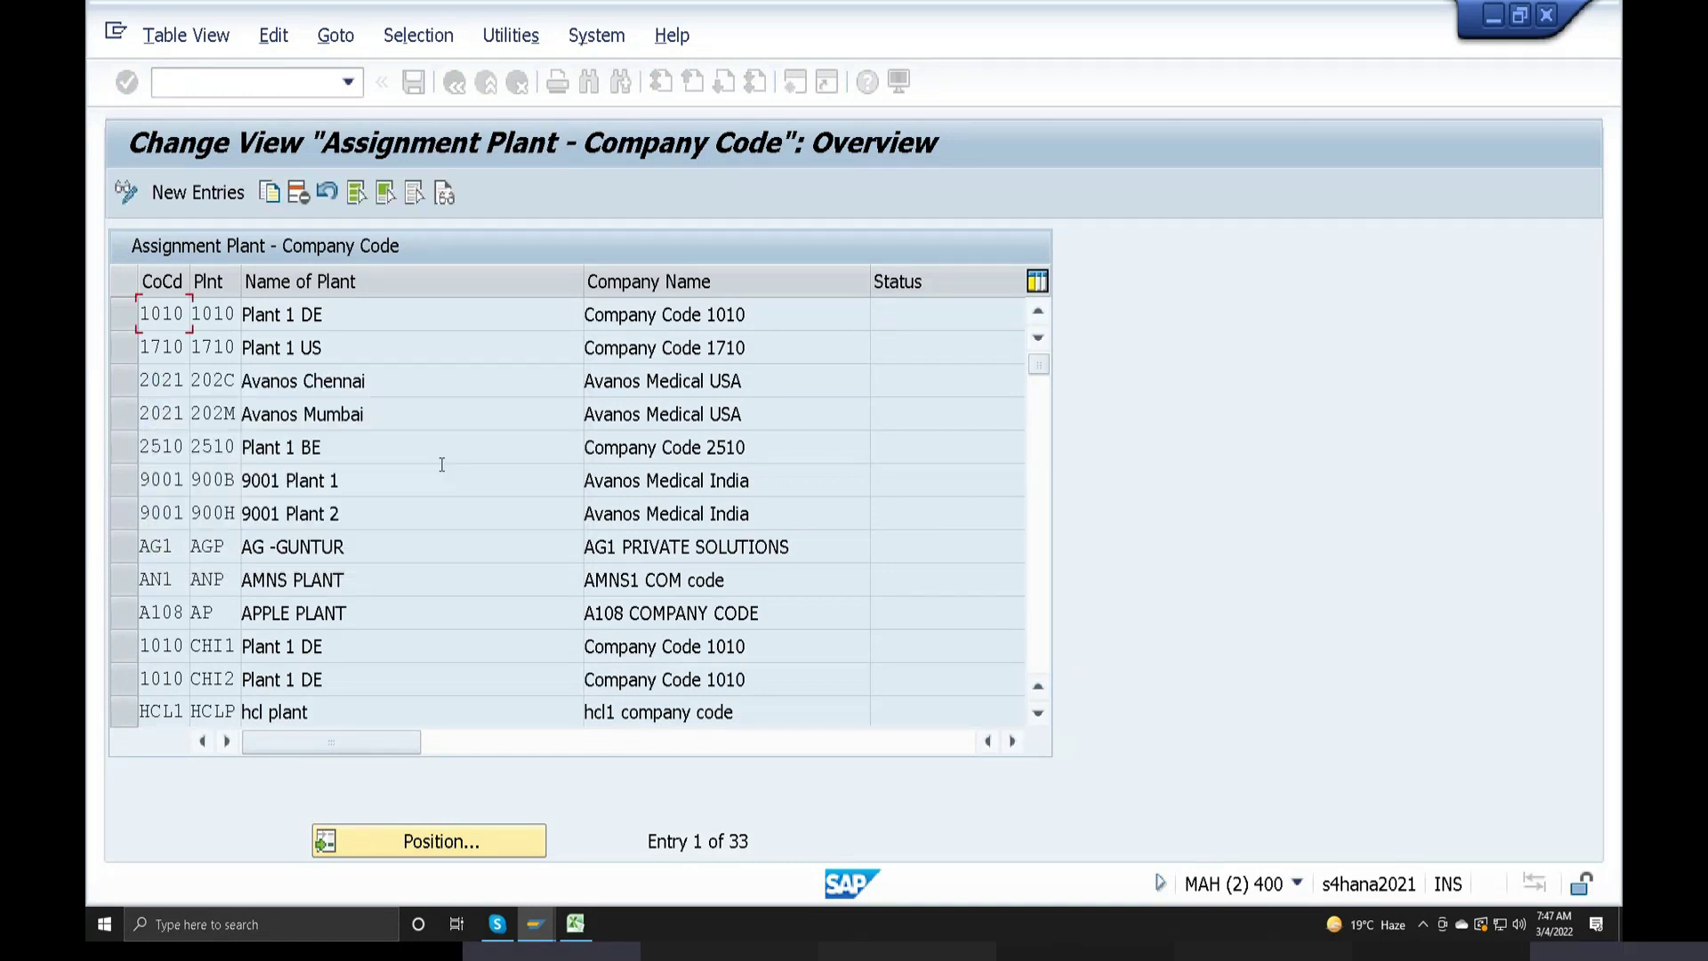
key(Tab)
text(LP)
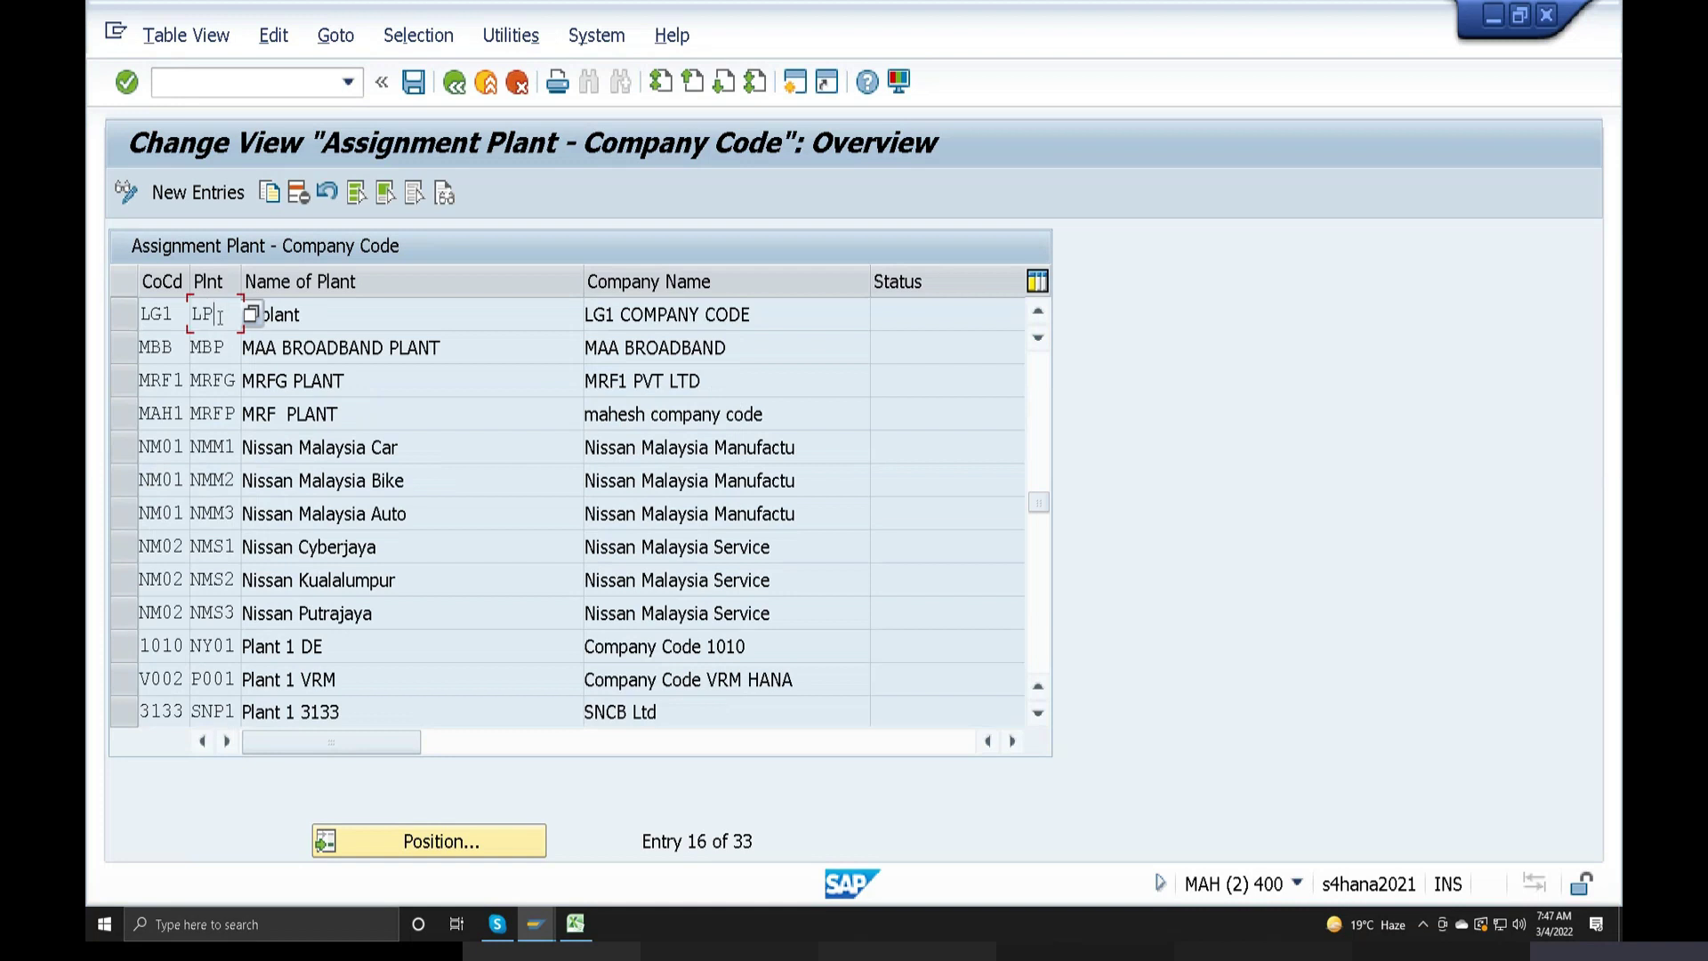
click(453, 83)
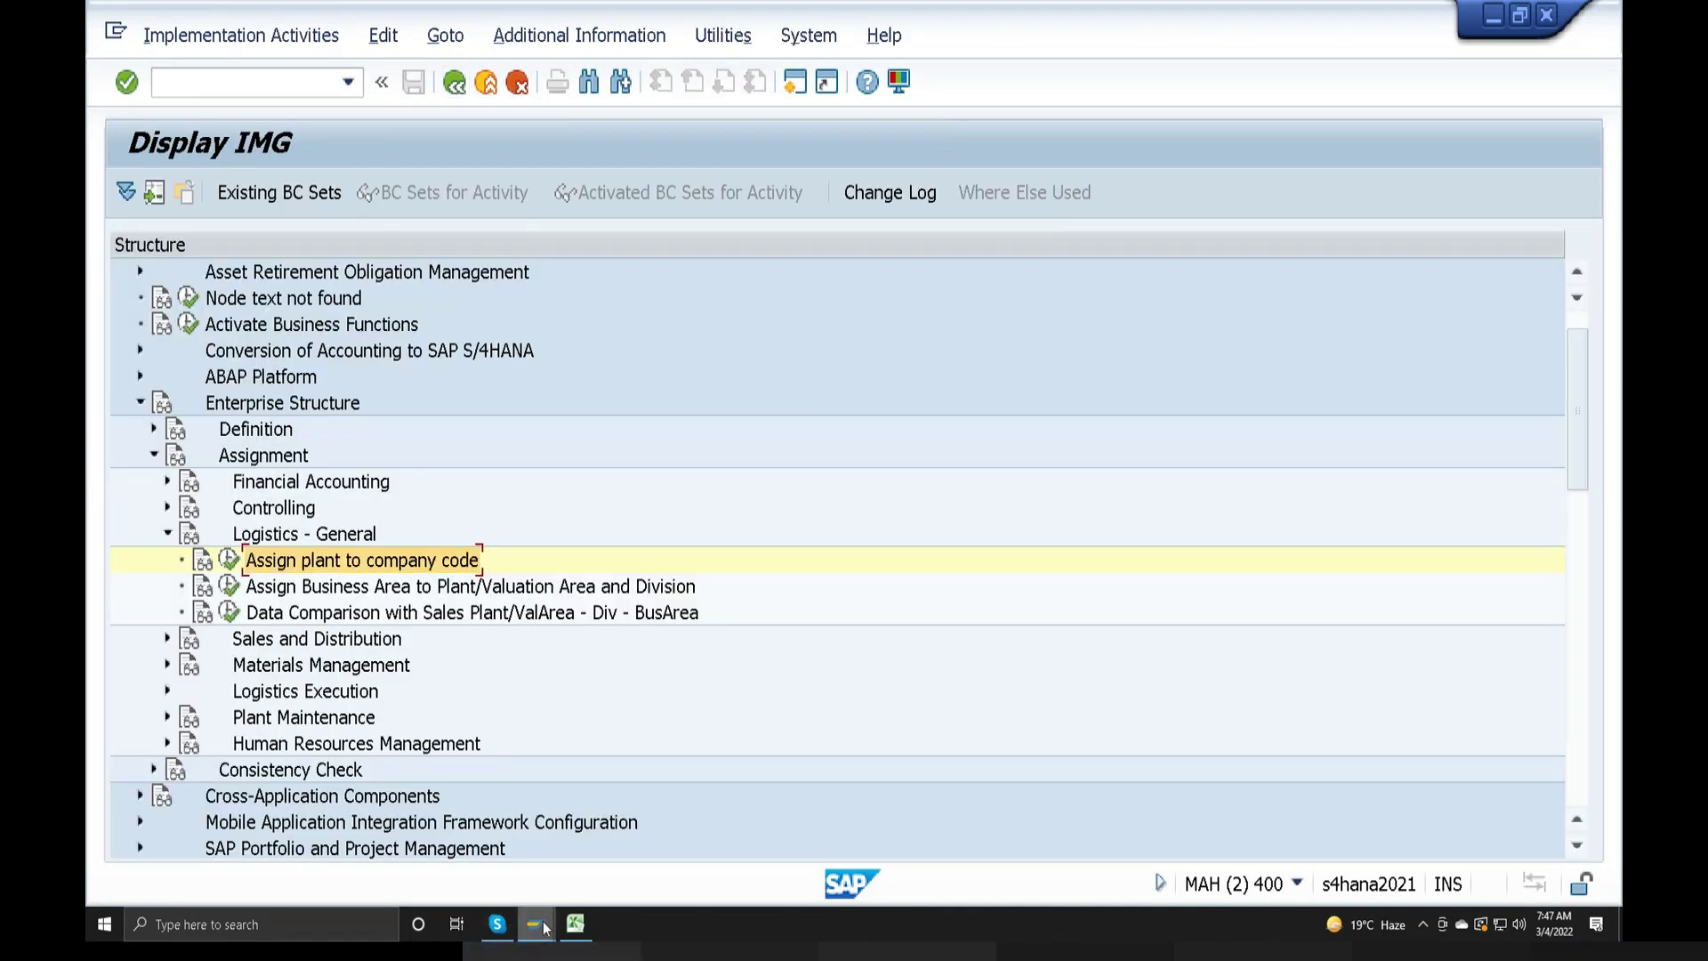
Switch back to the new field reference entry, set the field reference to LP, and save it
mouse_move(544, 926)
click(542, 830)
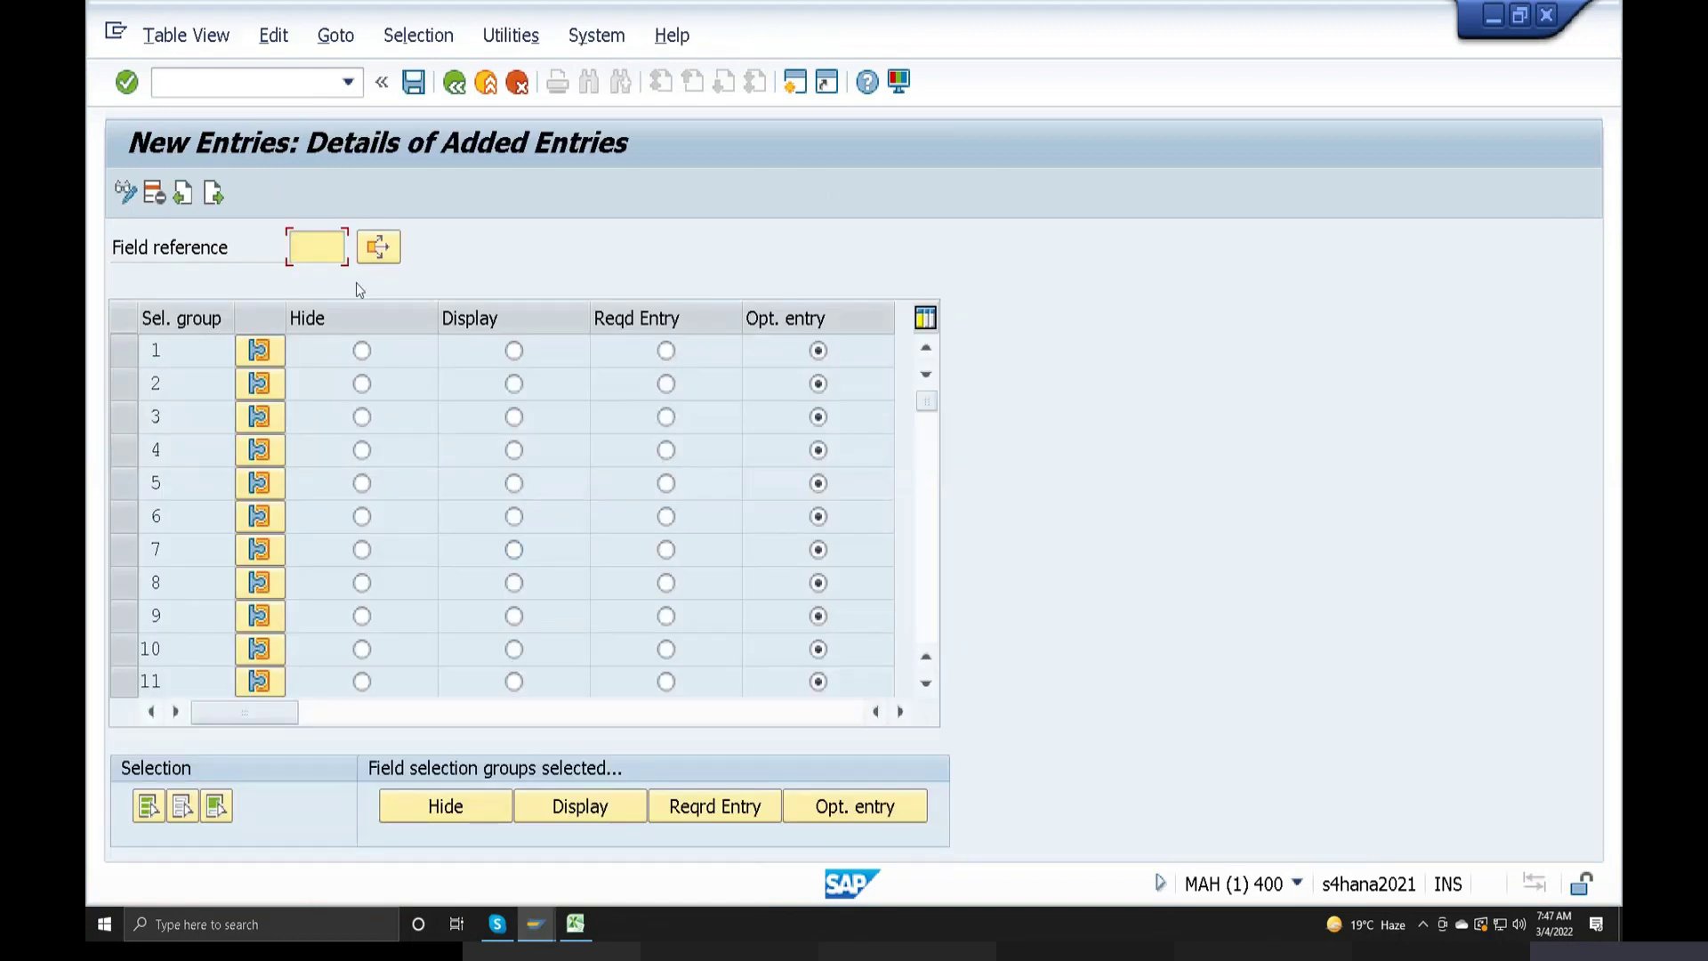
text(1p)
click(413, 82)
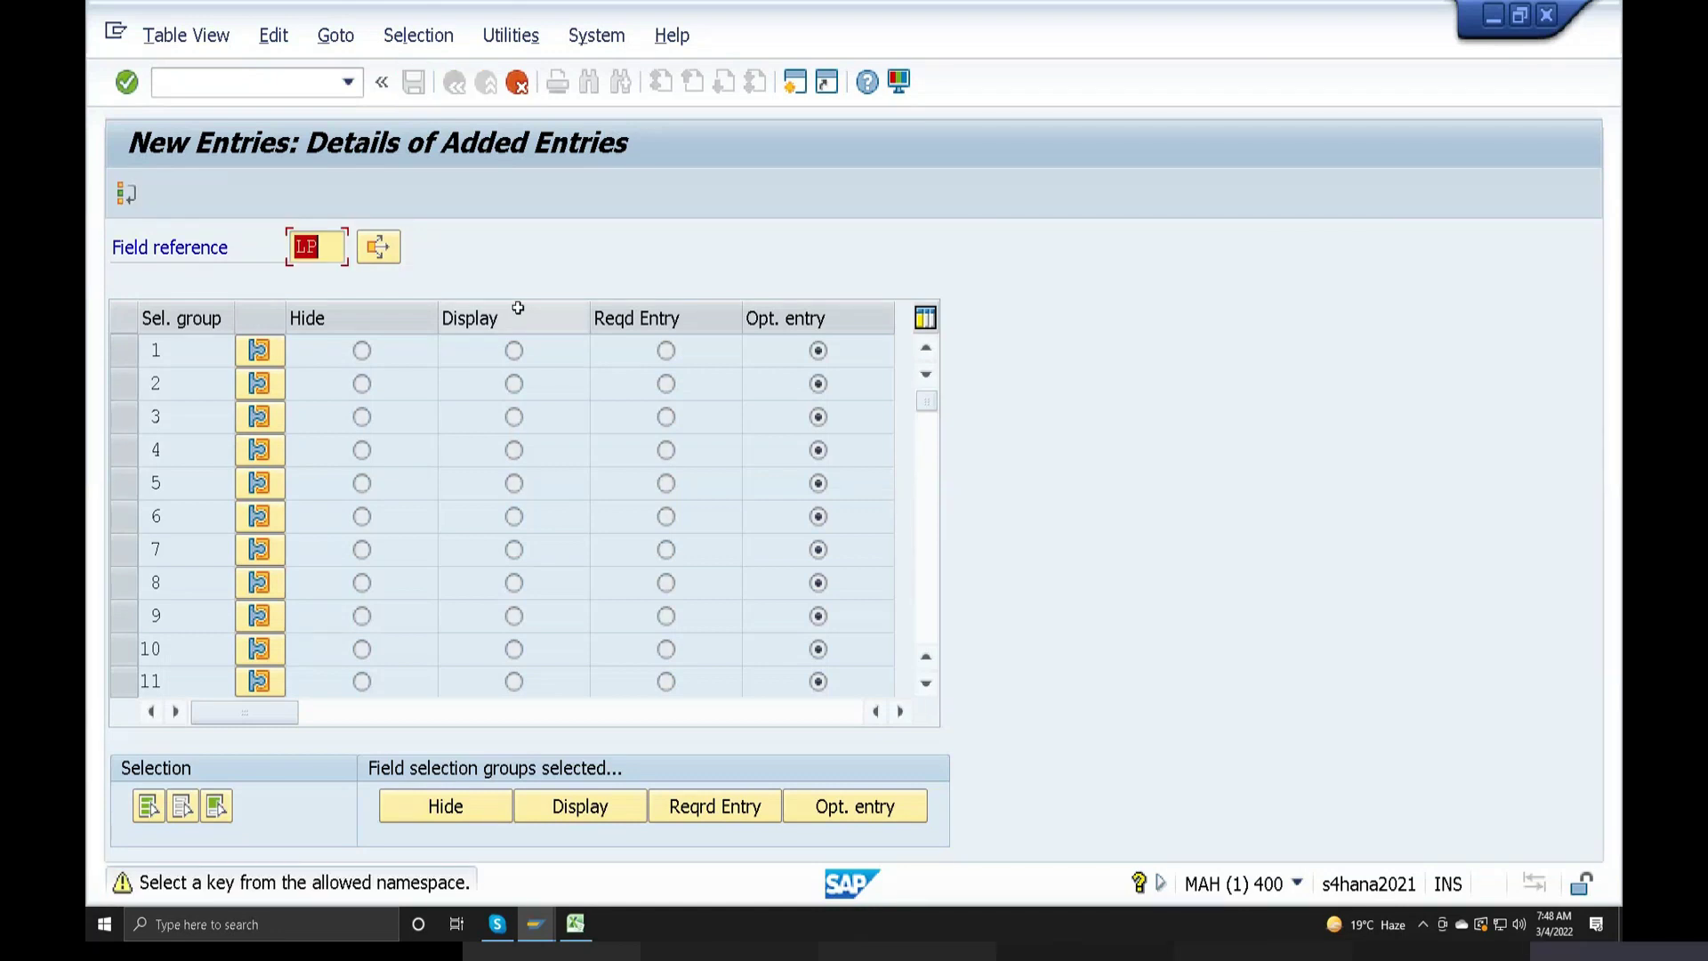
key(Return)
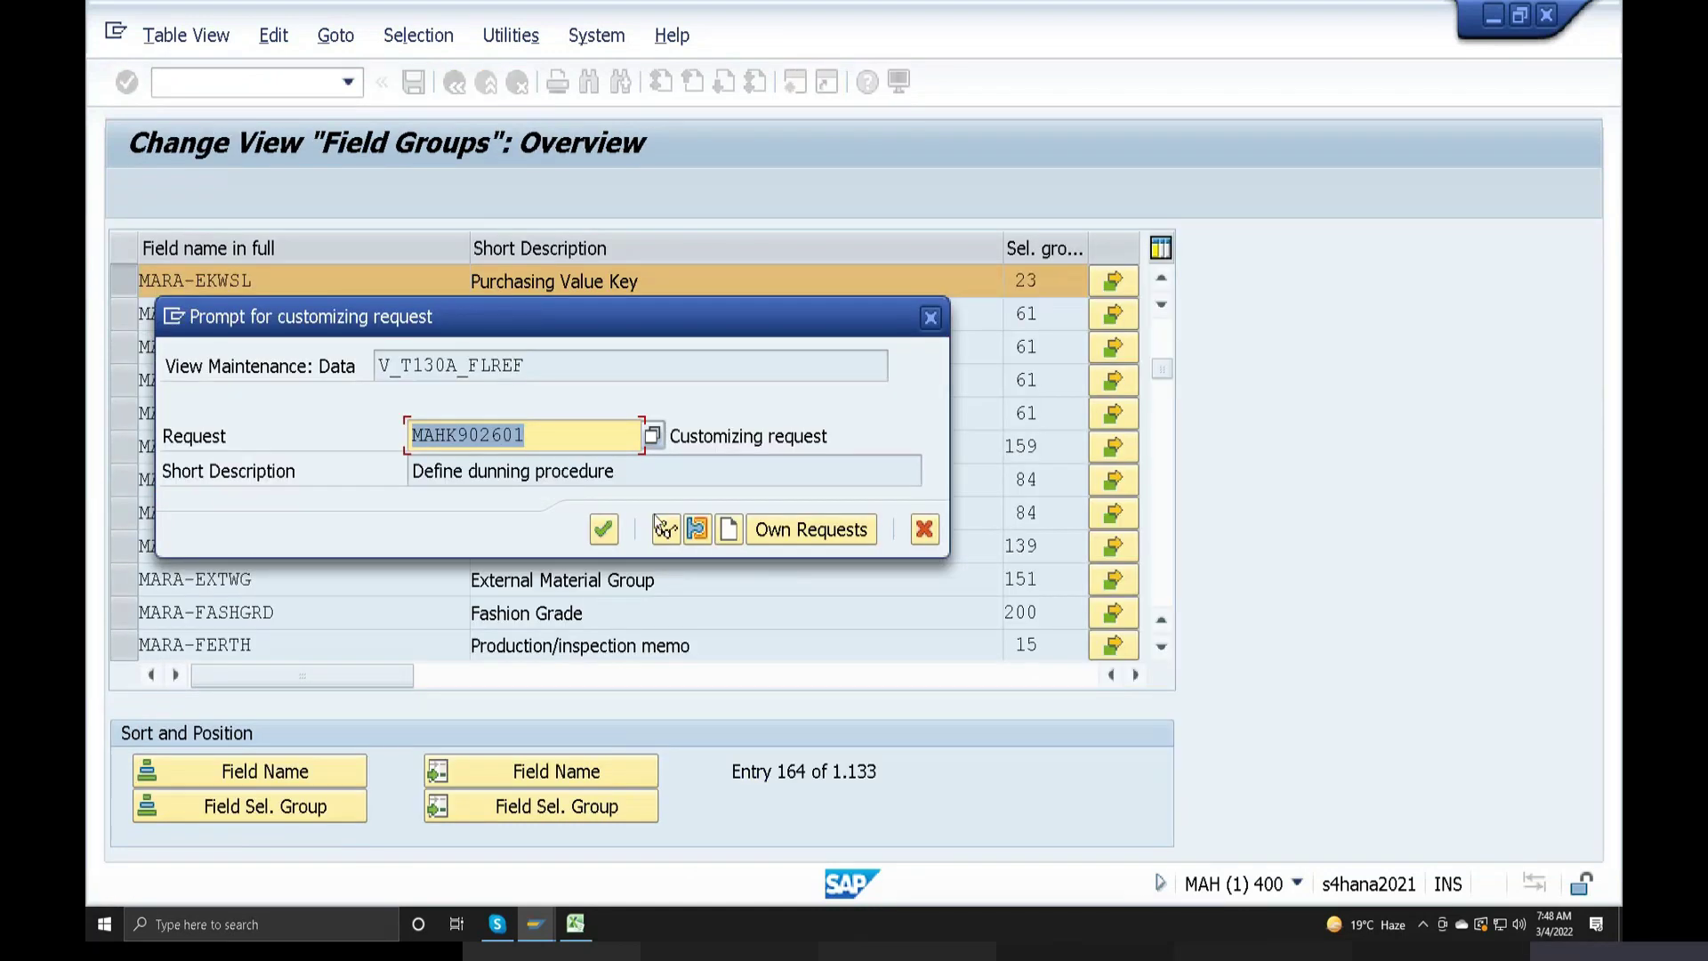
Create and save a new customizing request with the short description "Define field selection plant level"
click(727, 529)
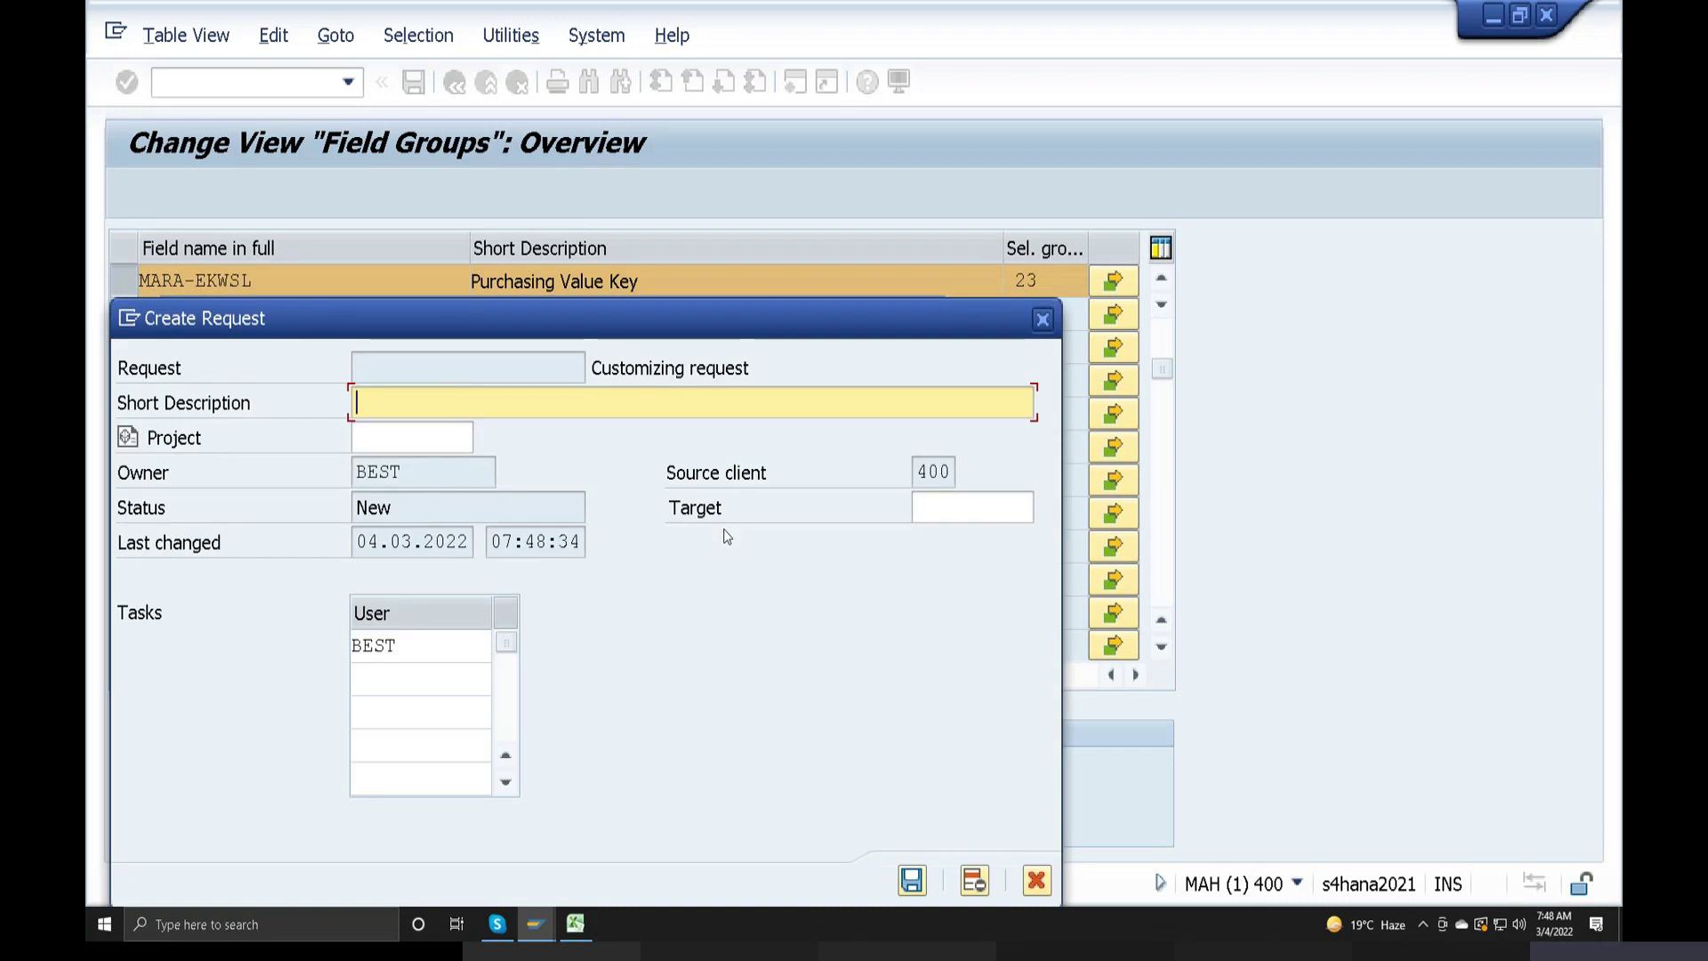
text(Define )
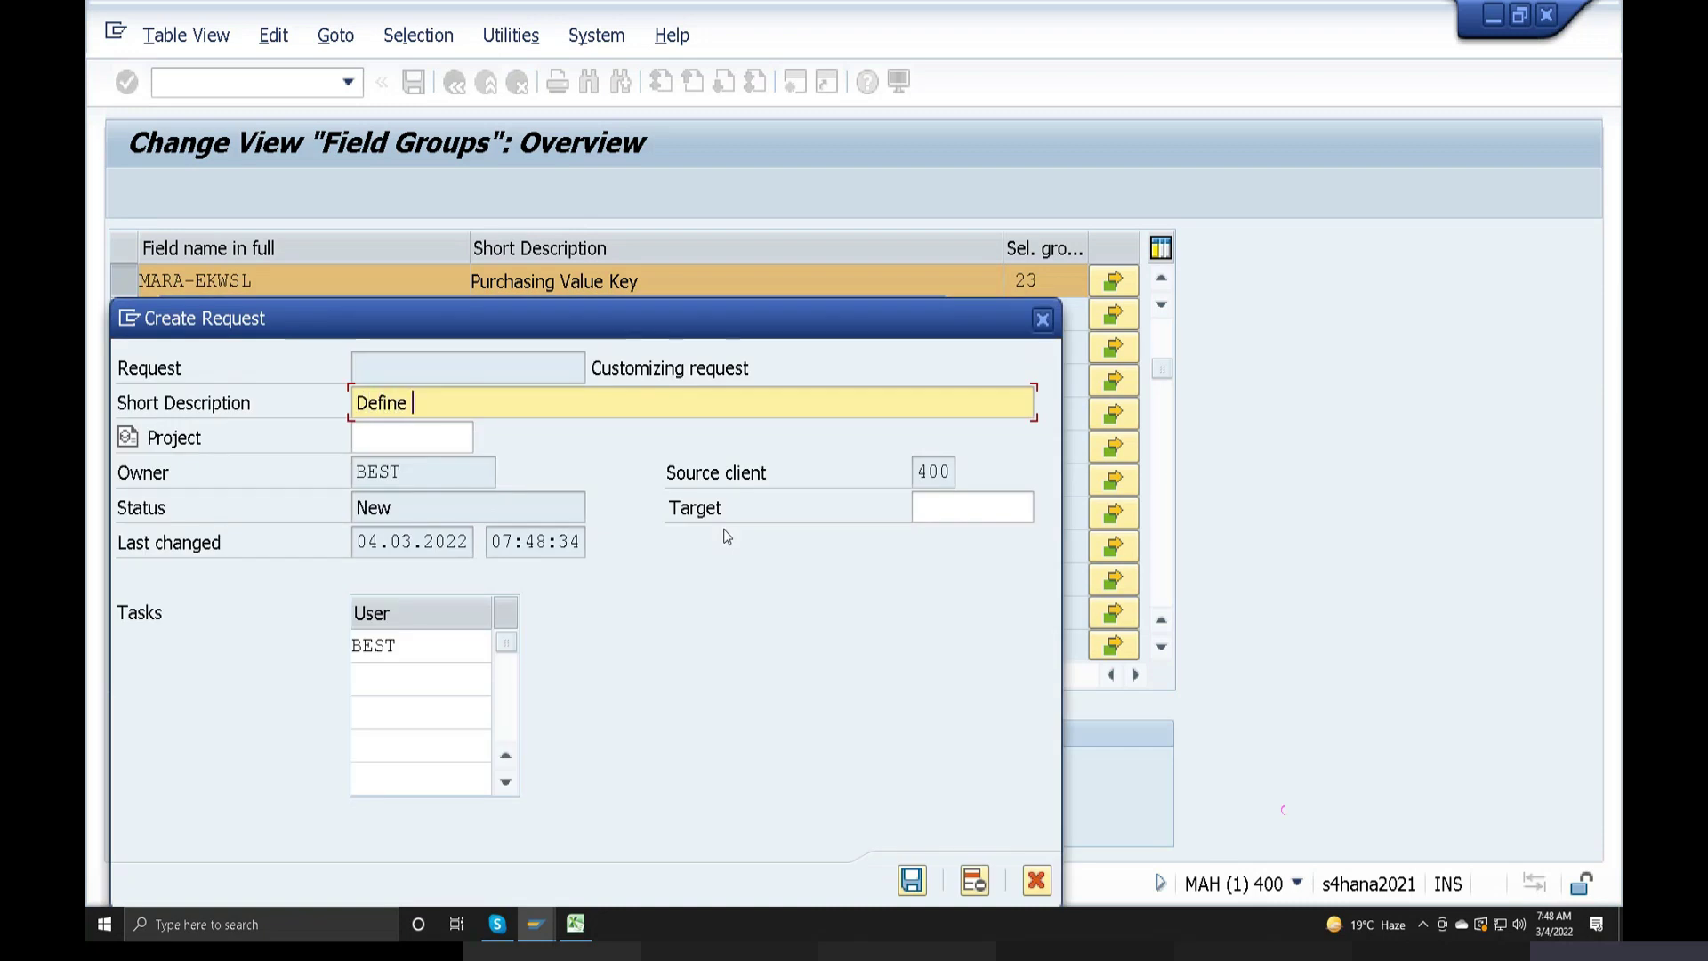
text(field selection)
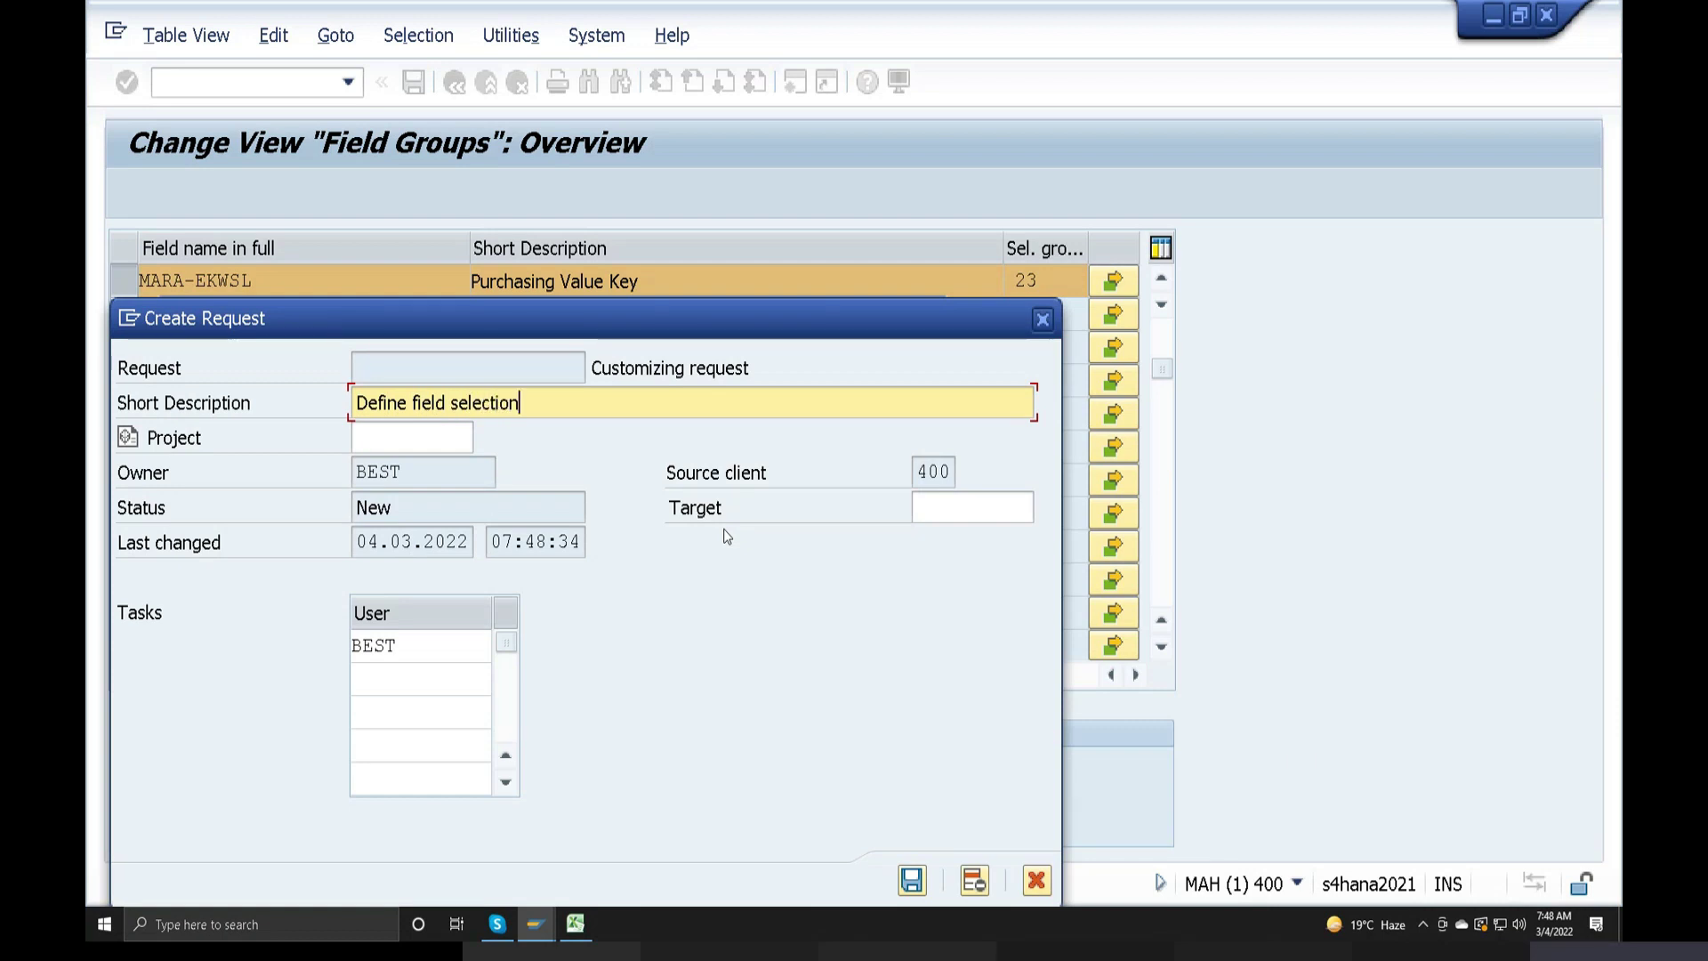
text( plant l;eve)
key(BackSpace)
key(BackSpace)
key(BackSpace)
key(BackSpace)
text(evel)
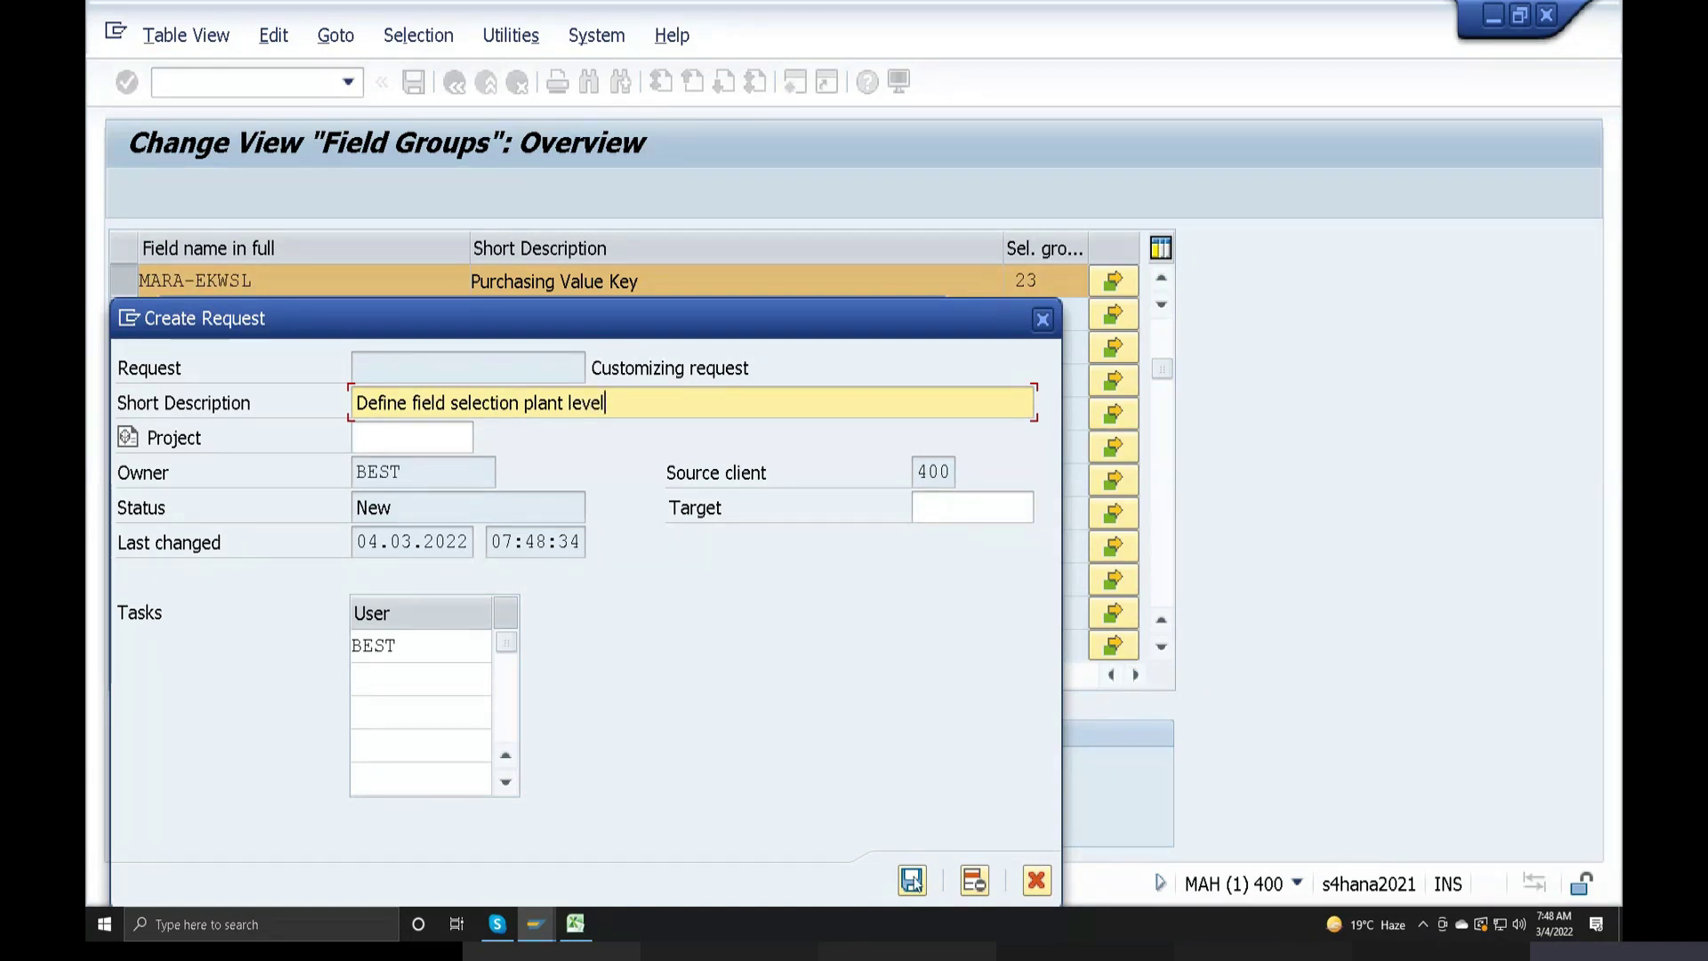
click(912, 881)
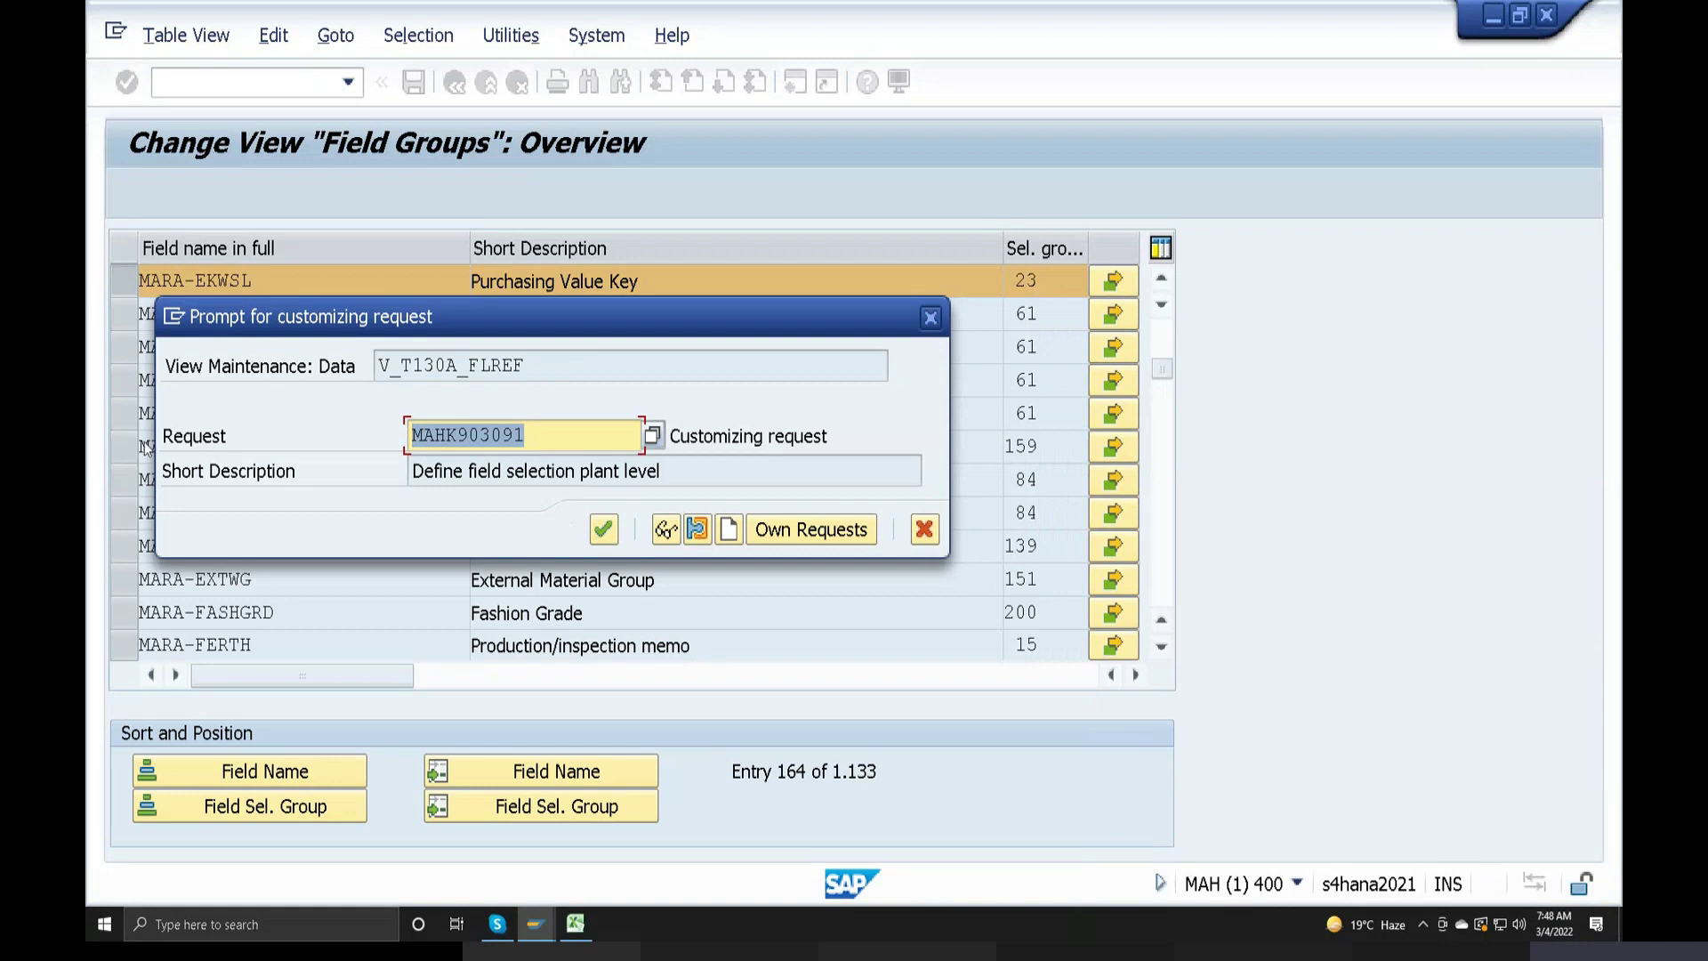
Switch to the SAP LG IMP TRN SHEET workbook in Excel and record request number MAHK903091 in cell S92
click(576, 924)
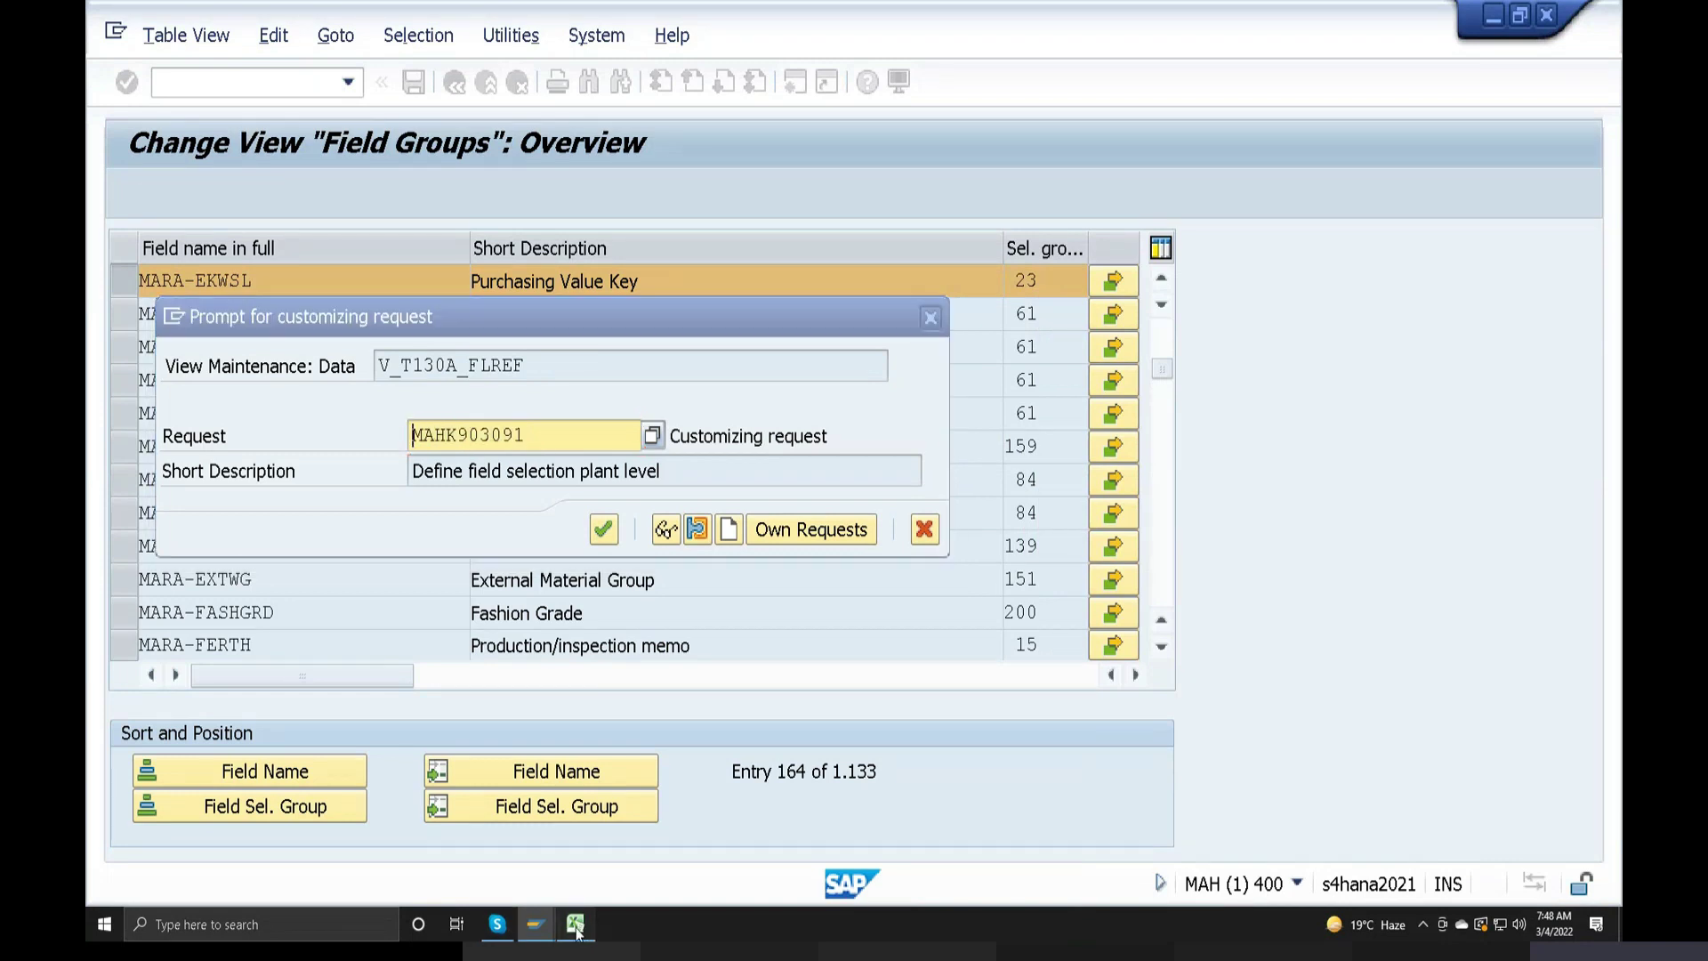
scroll(842, 754, down, 20)
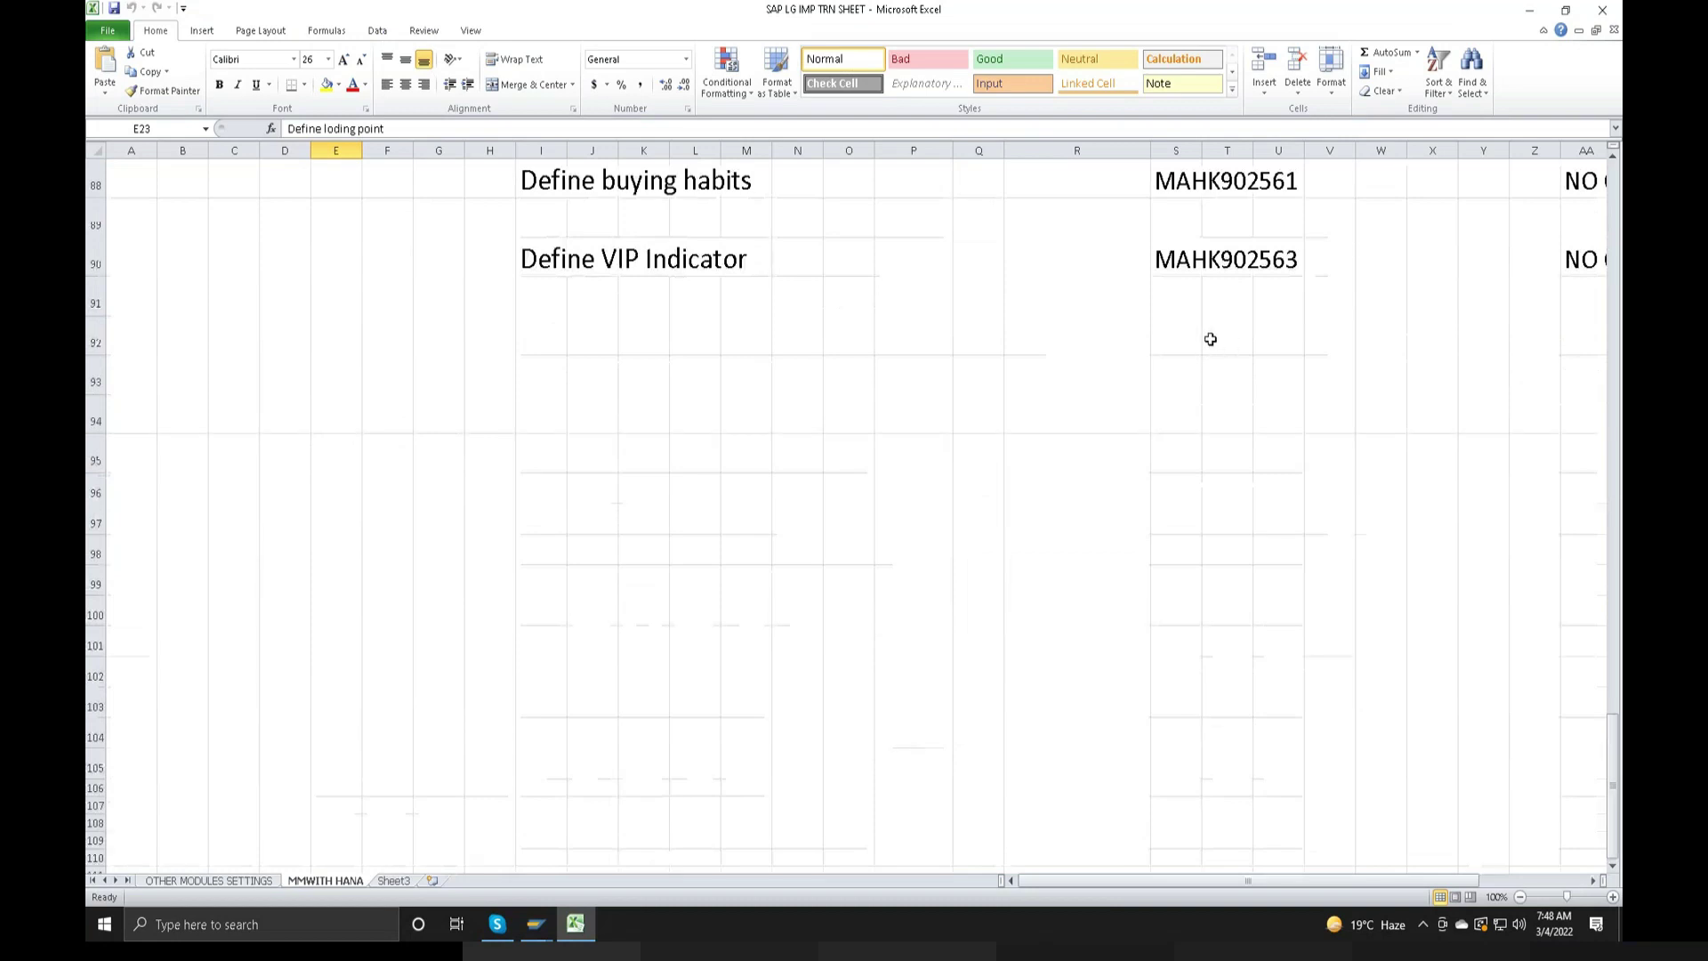
click(1199, 339)
double_click(1162, 335)
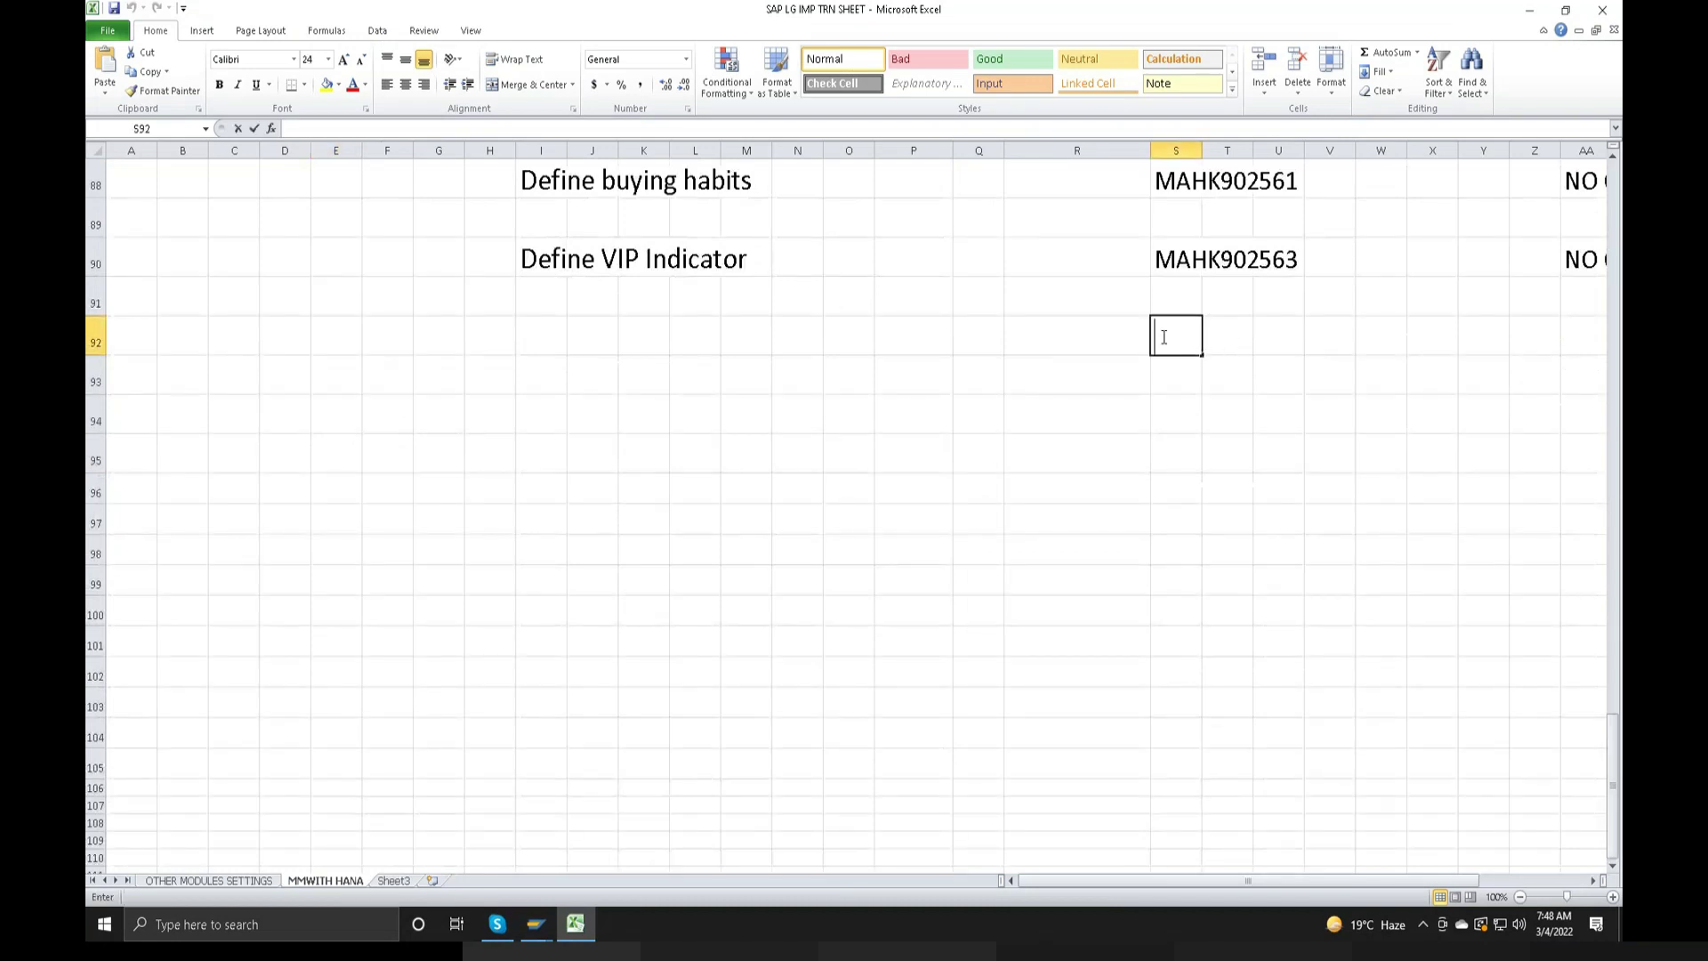
text(MAHK903091)
Copy the request's short description from SAP into cell I92 of the Excel sheet as "Define field selection plant level"
click(541, 339)
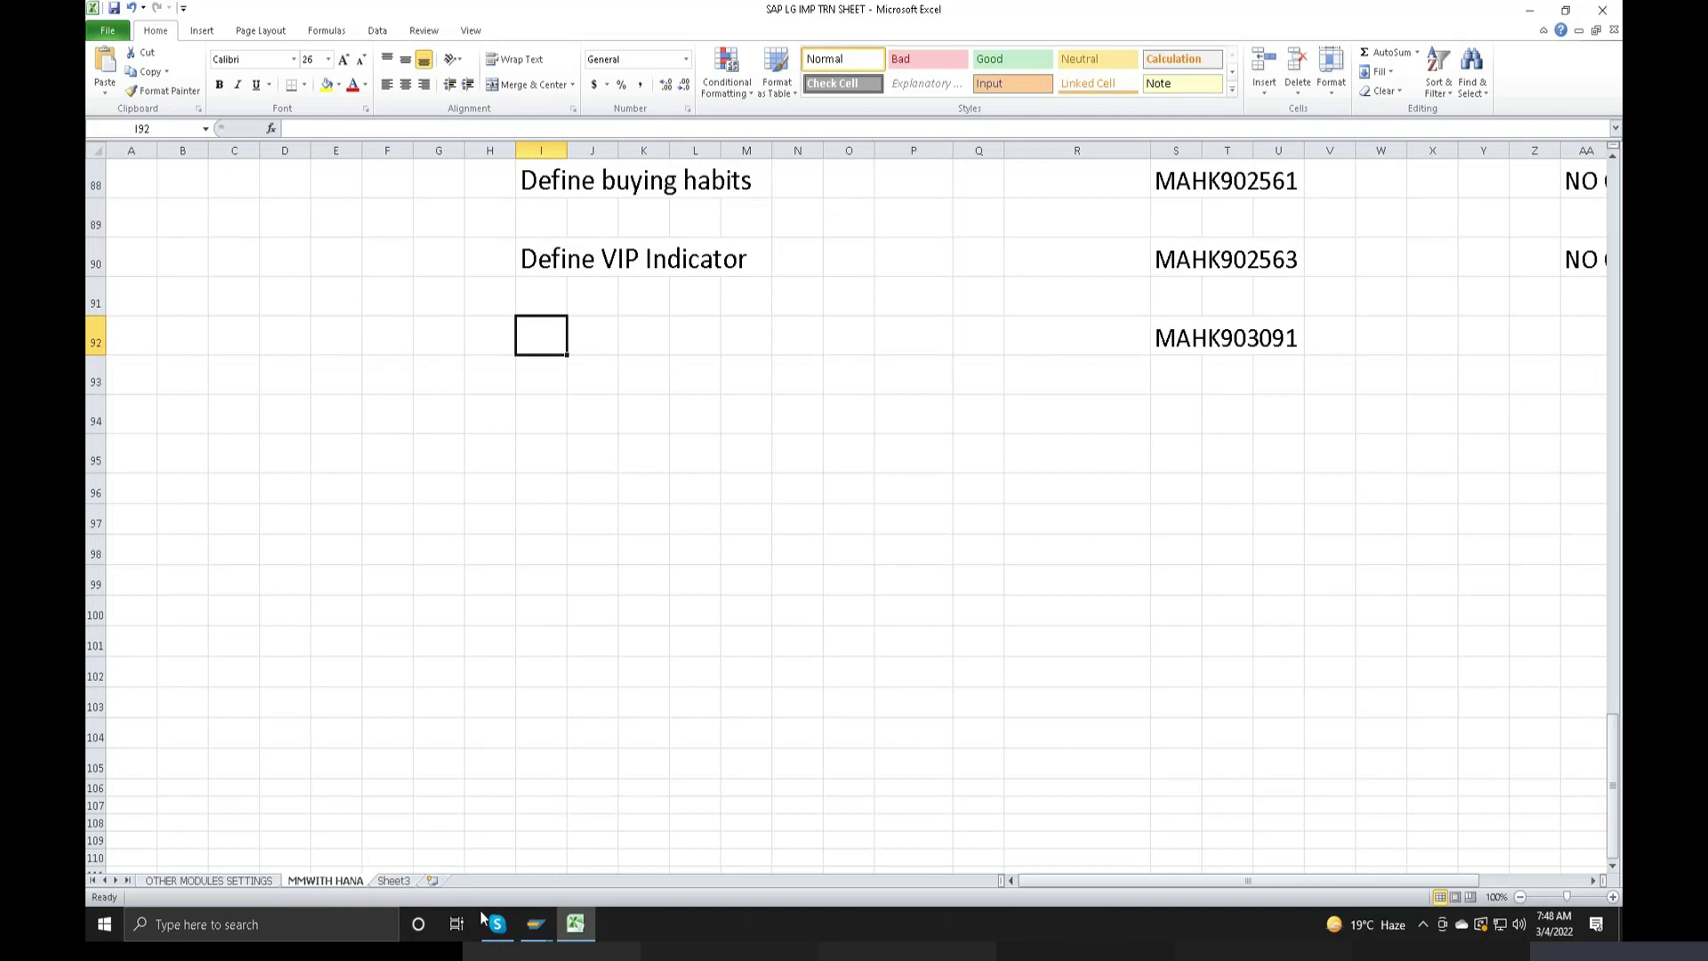
click(575, 929)
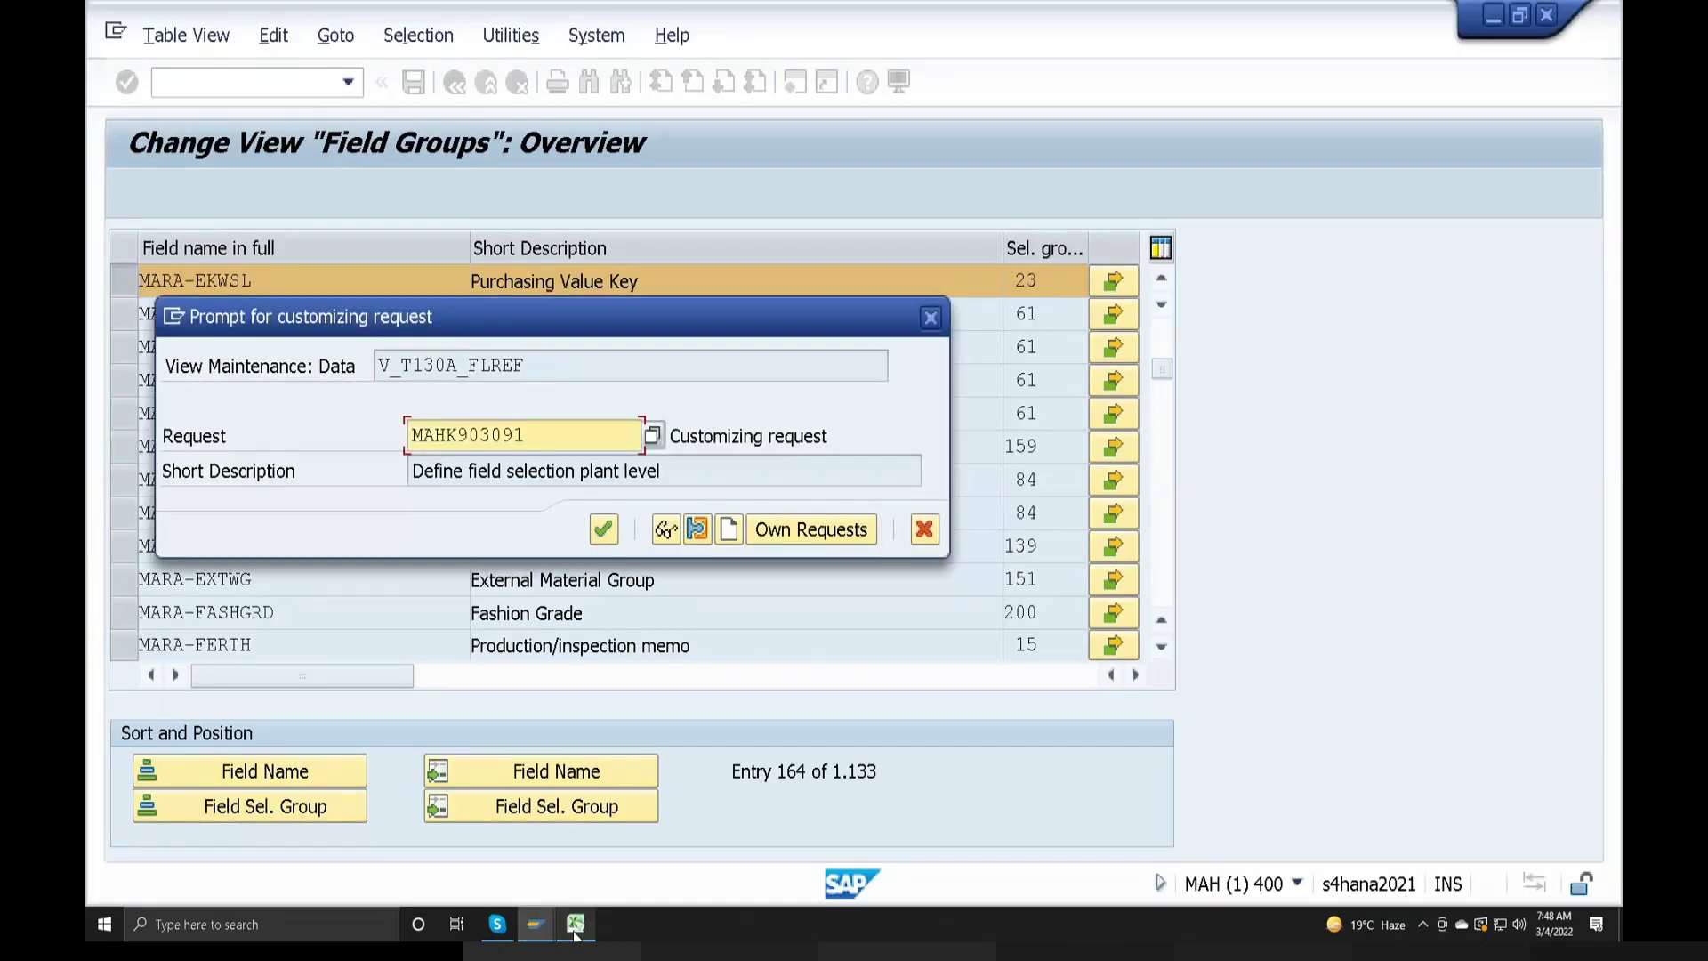
click(672, 481)
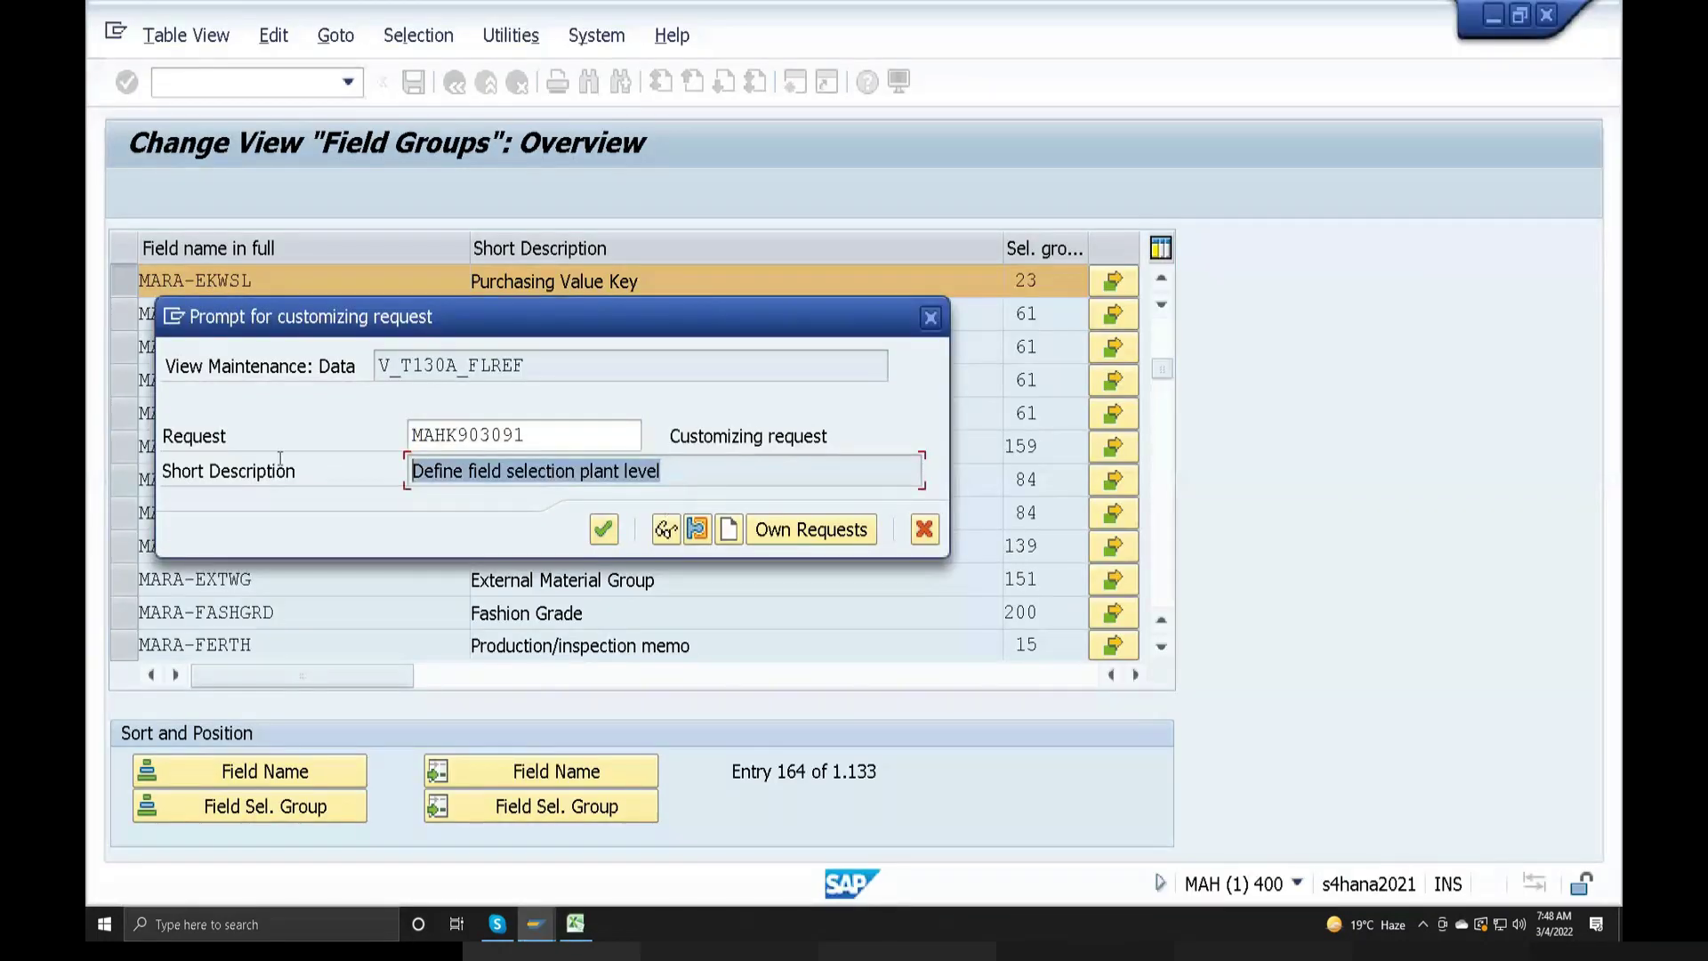
click(576, 925)
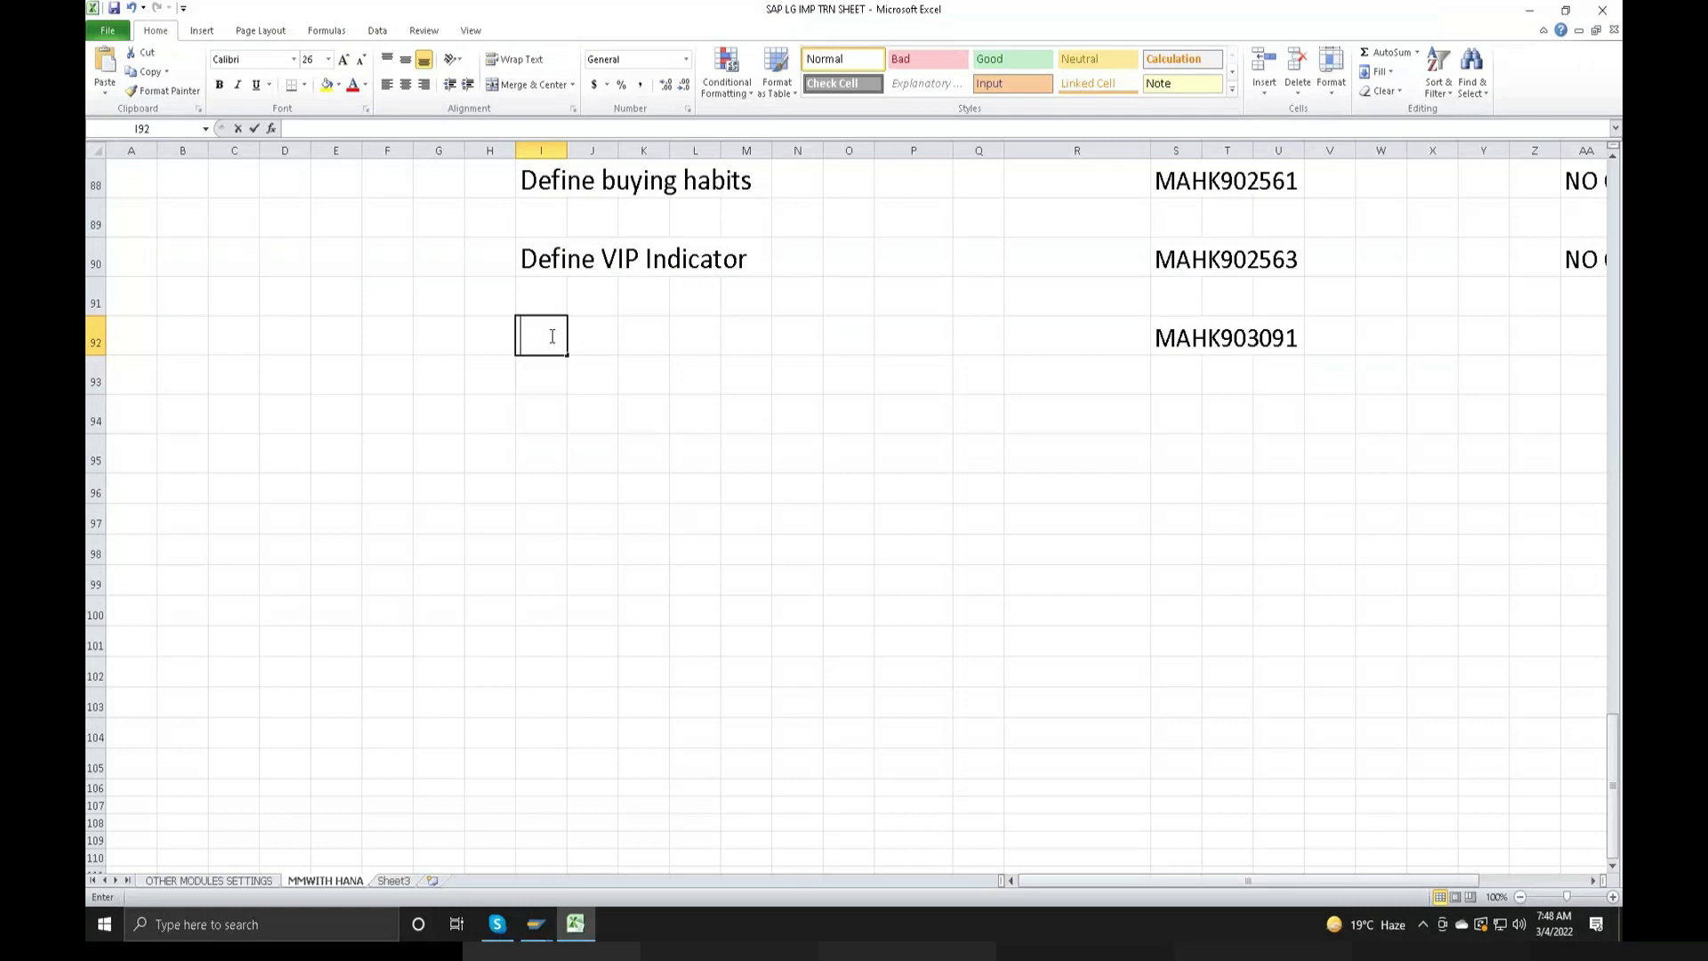
text(Define field selection plant level)
Switch back to SAP, confirm the customizing request to save field reference LP, and return to the field selection overview of group 23
click(575, 925)
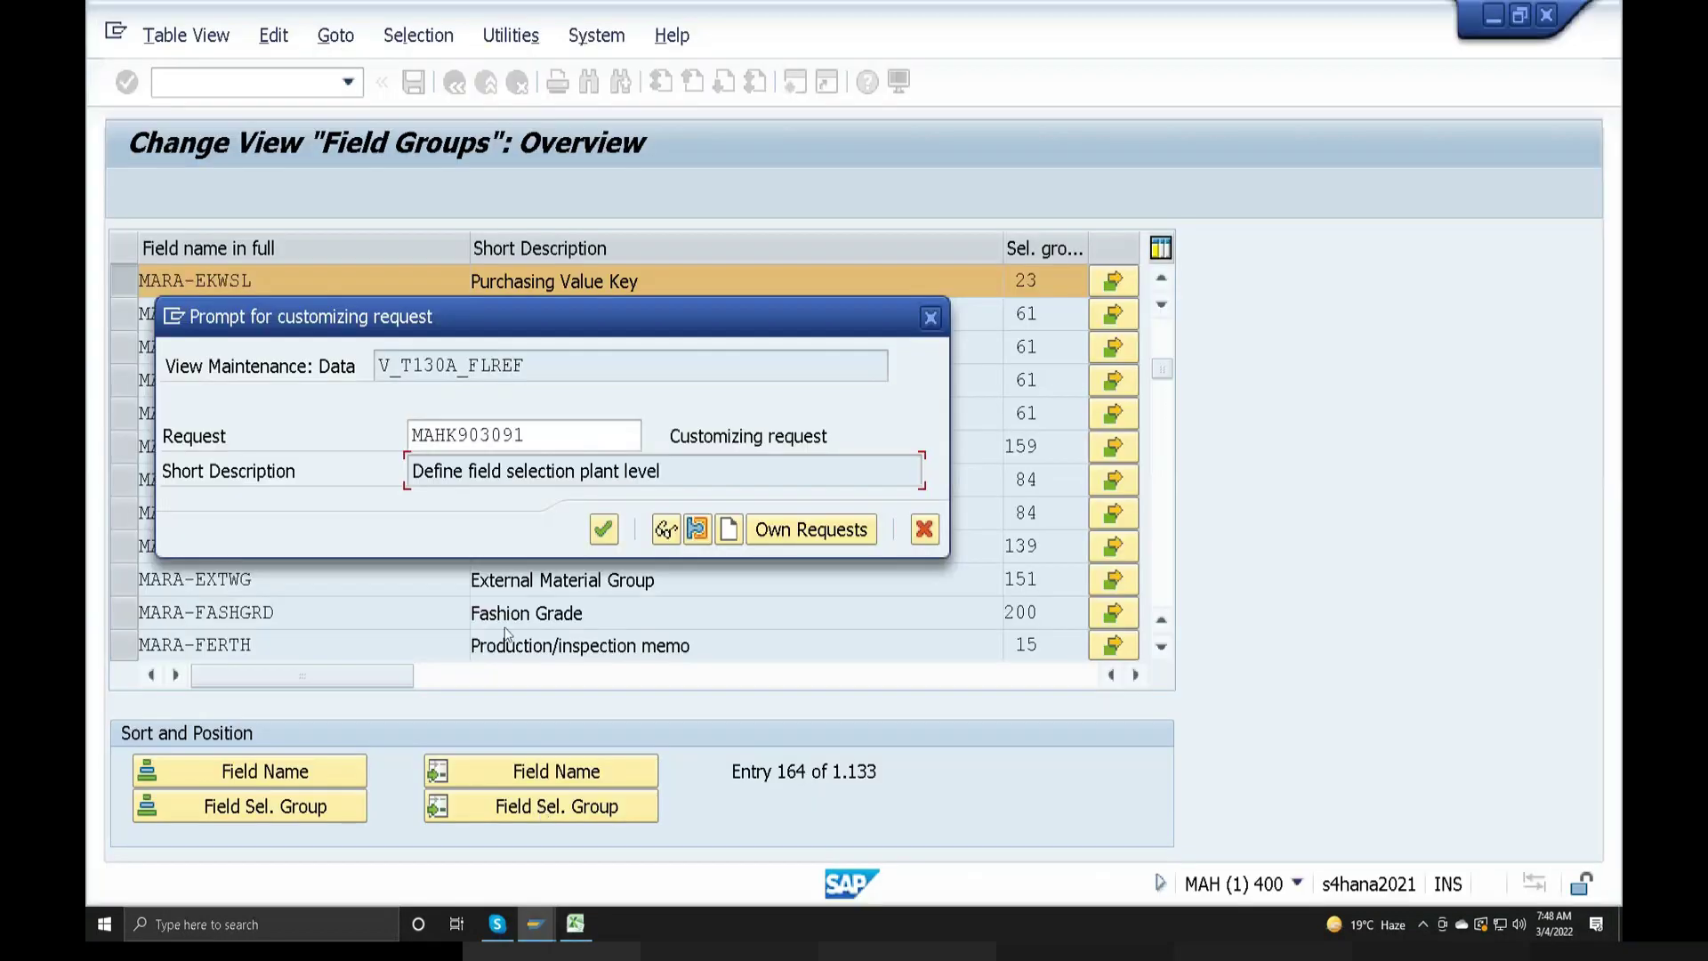
click(603, 529)
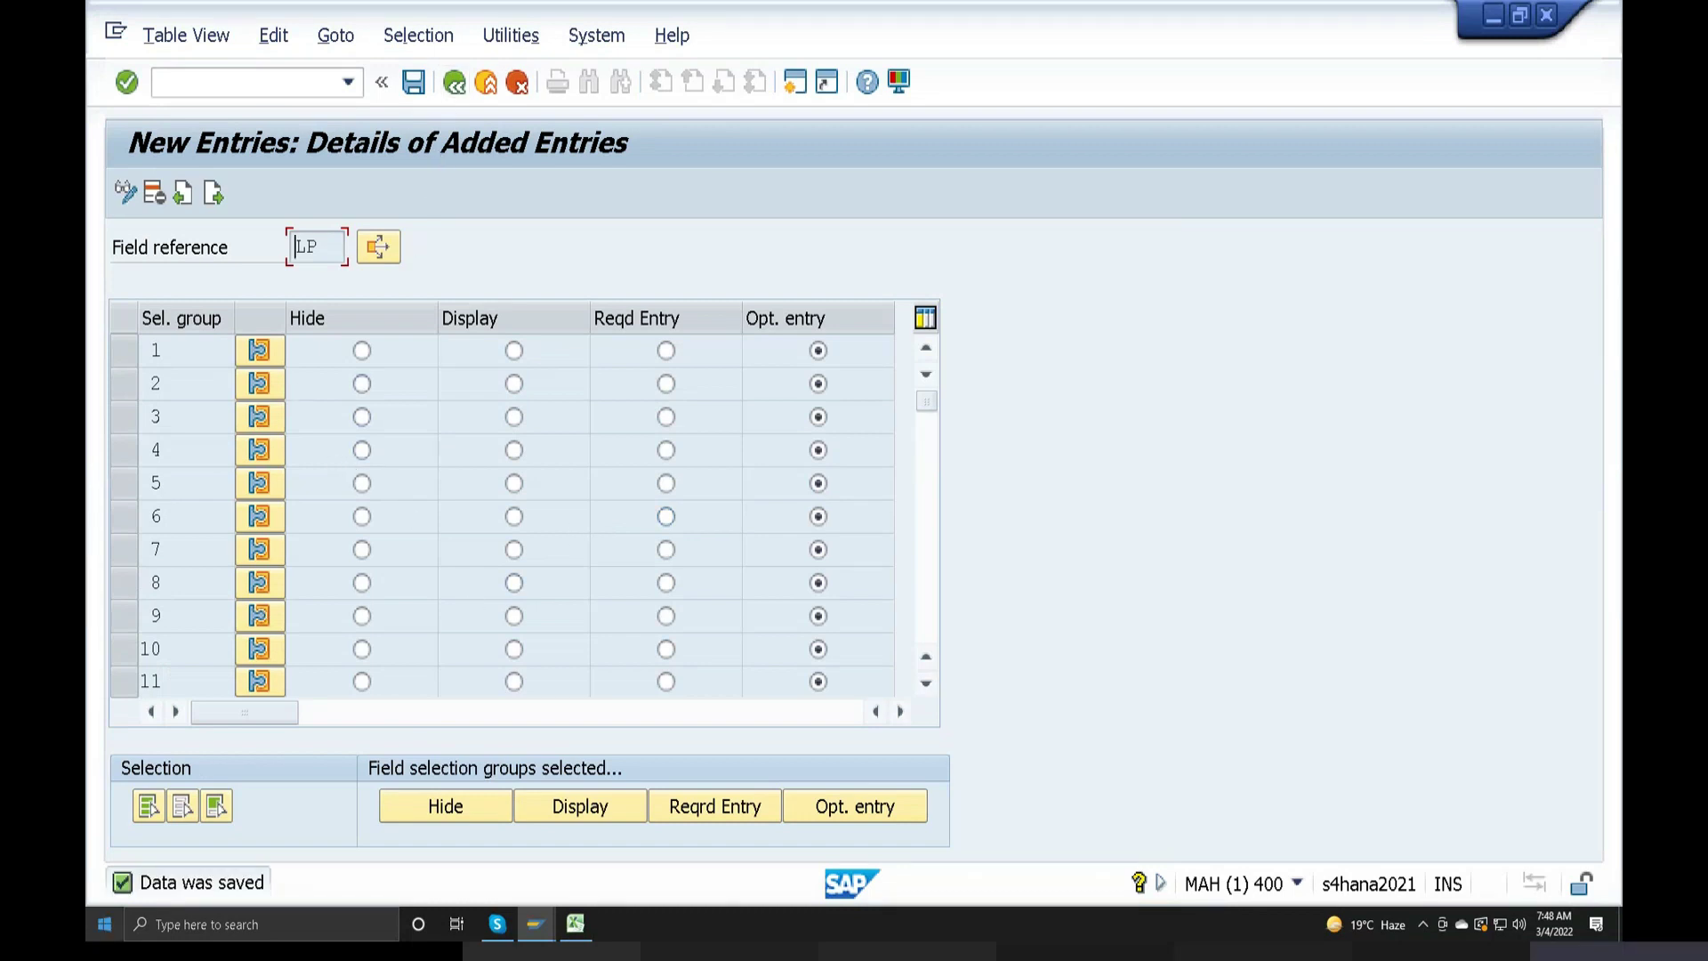
click(453, 83)
double_click(547, 634)
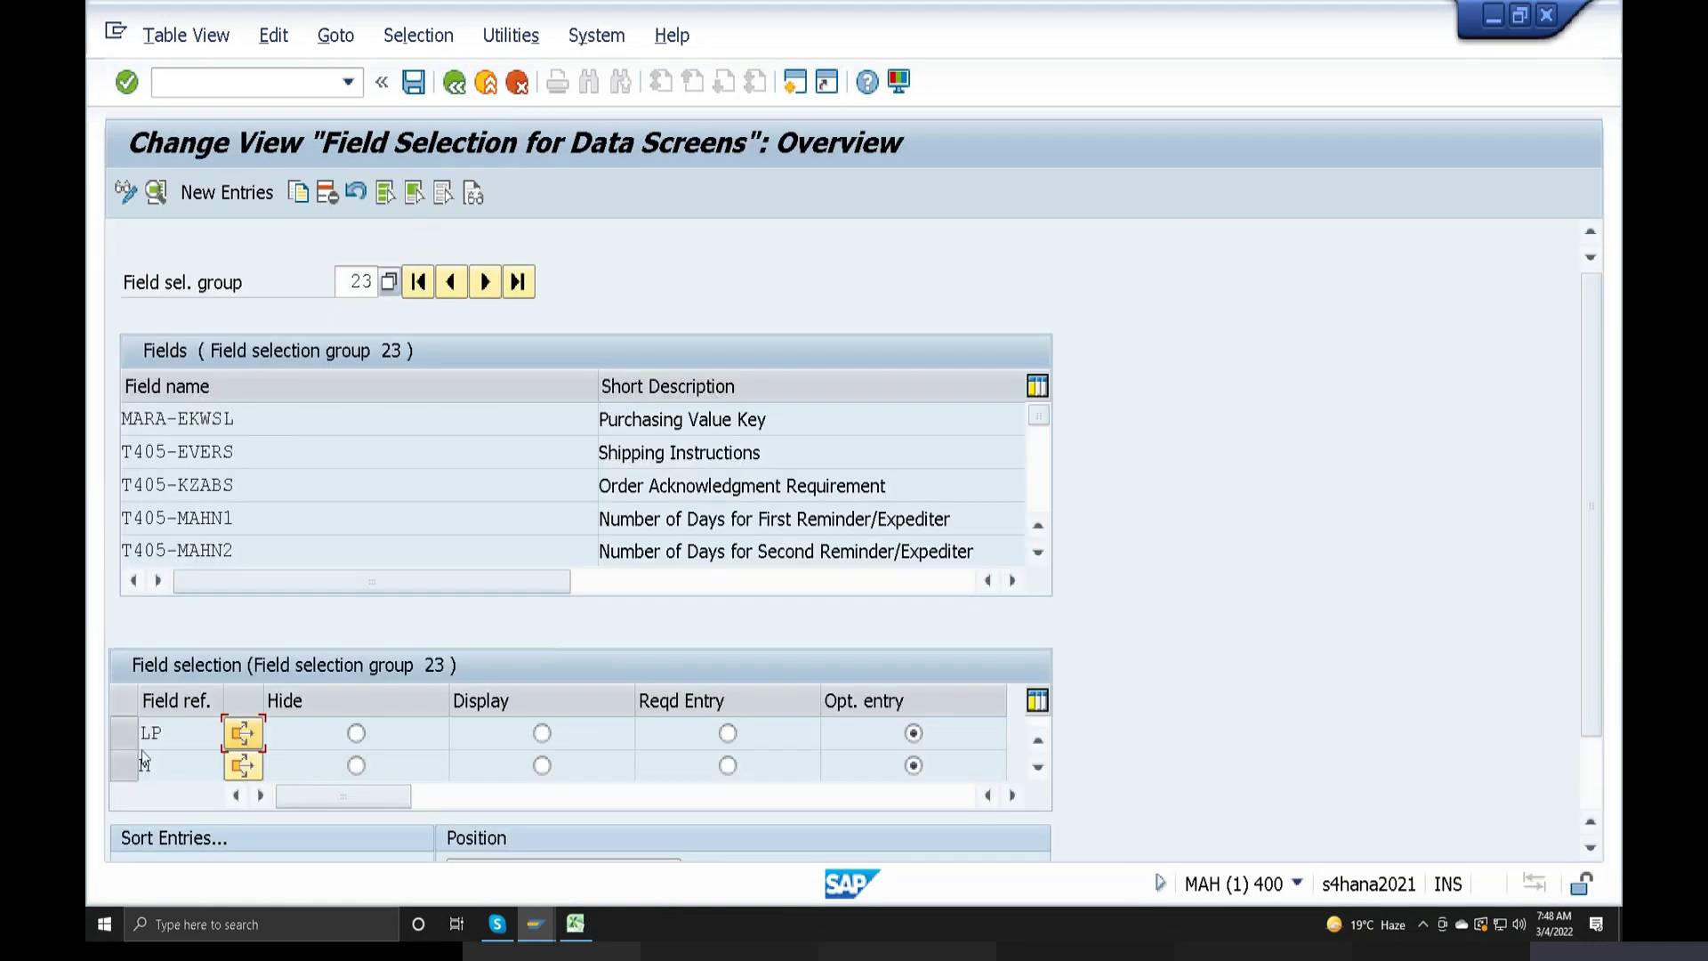
Set field reference LP to required entry in field selection group 23, save, and return to the IMG structure
click(727, 733)
click(412, 82)
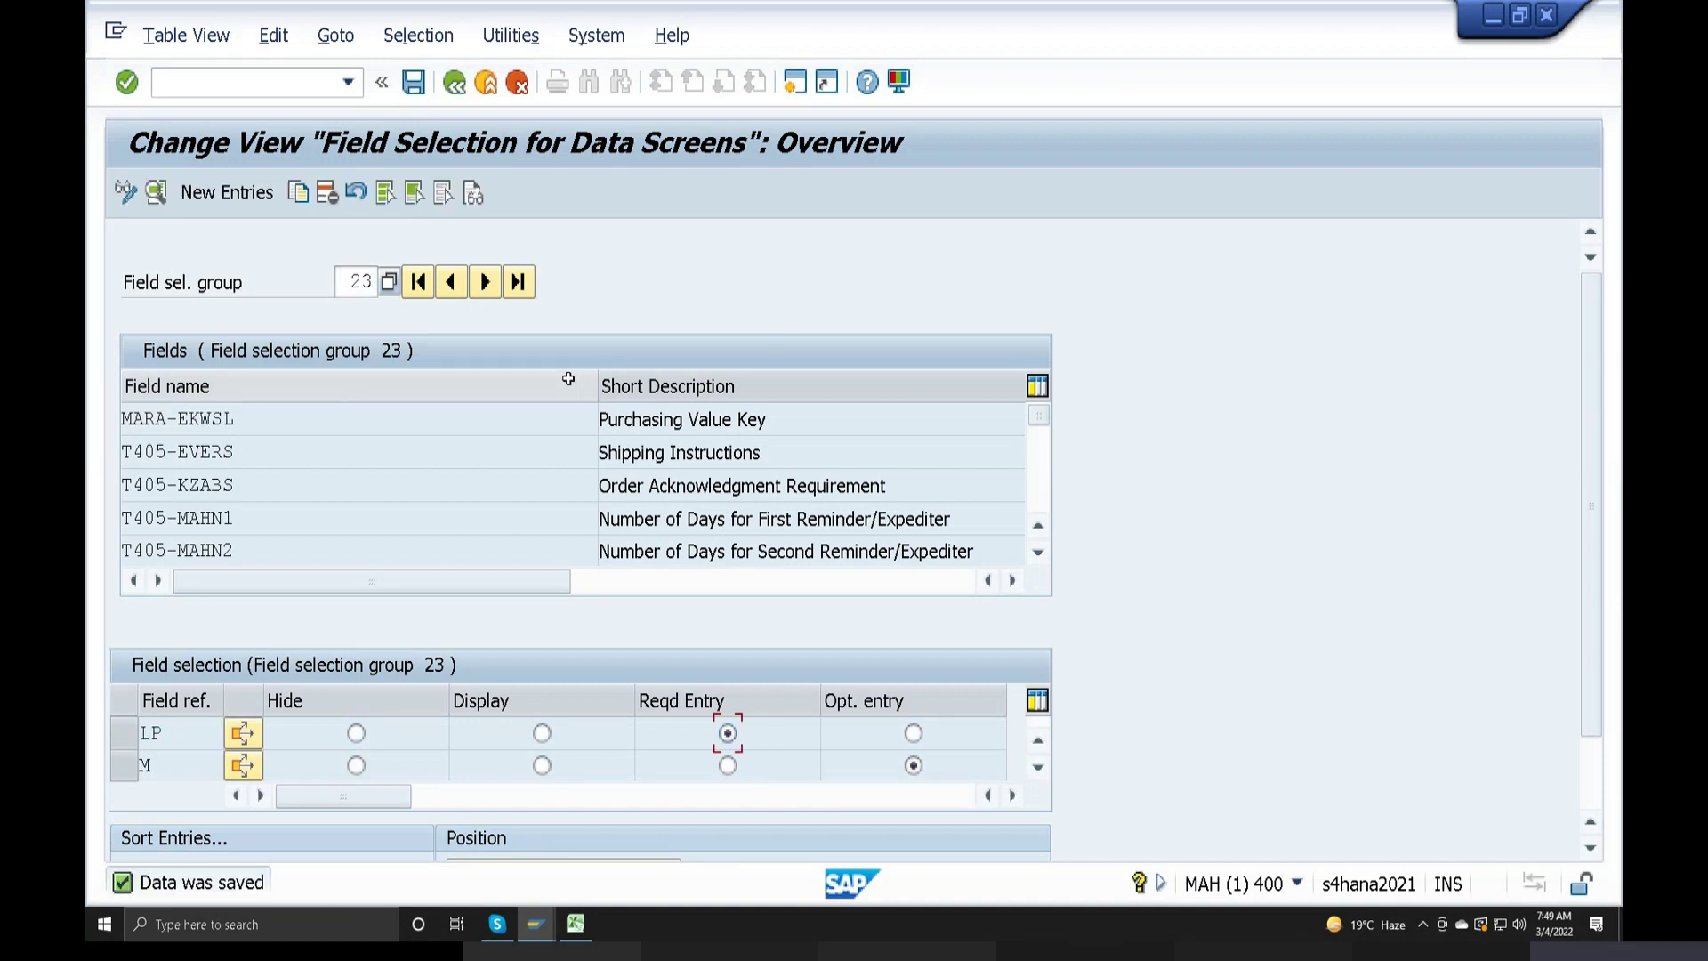
click(450, 94)
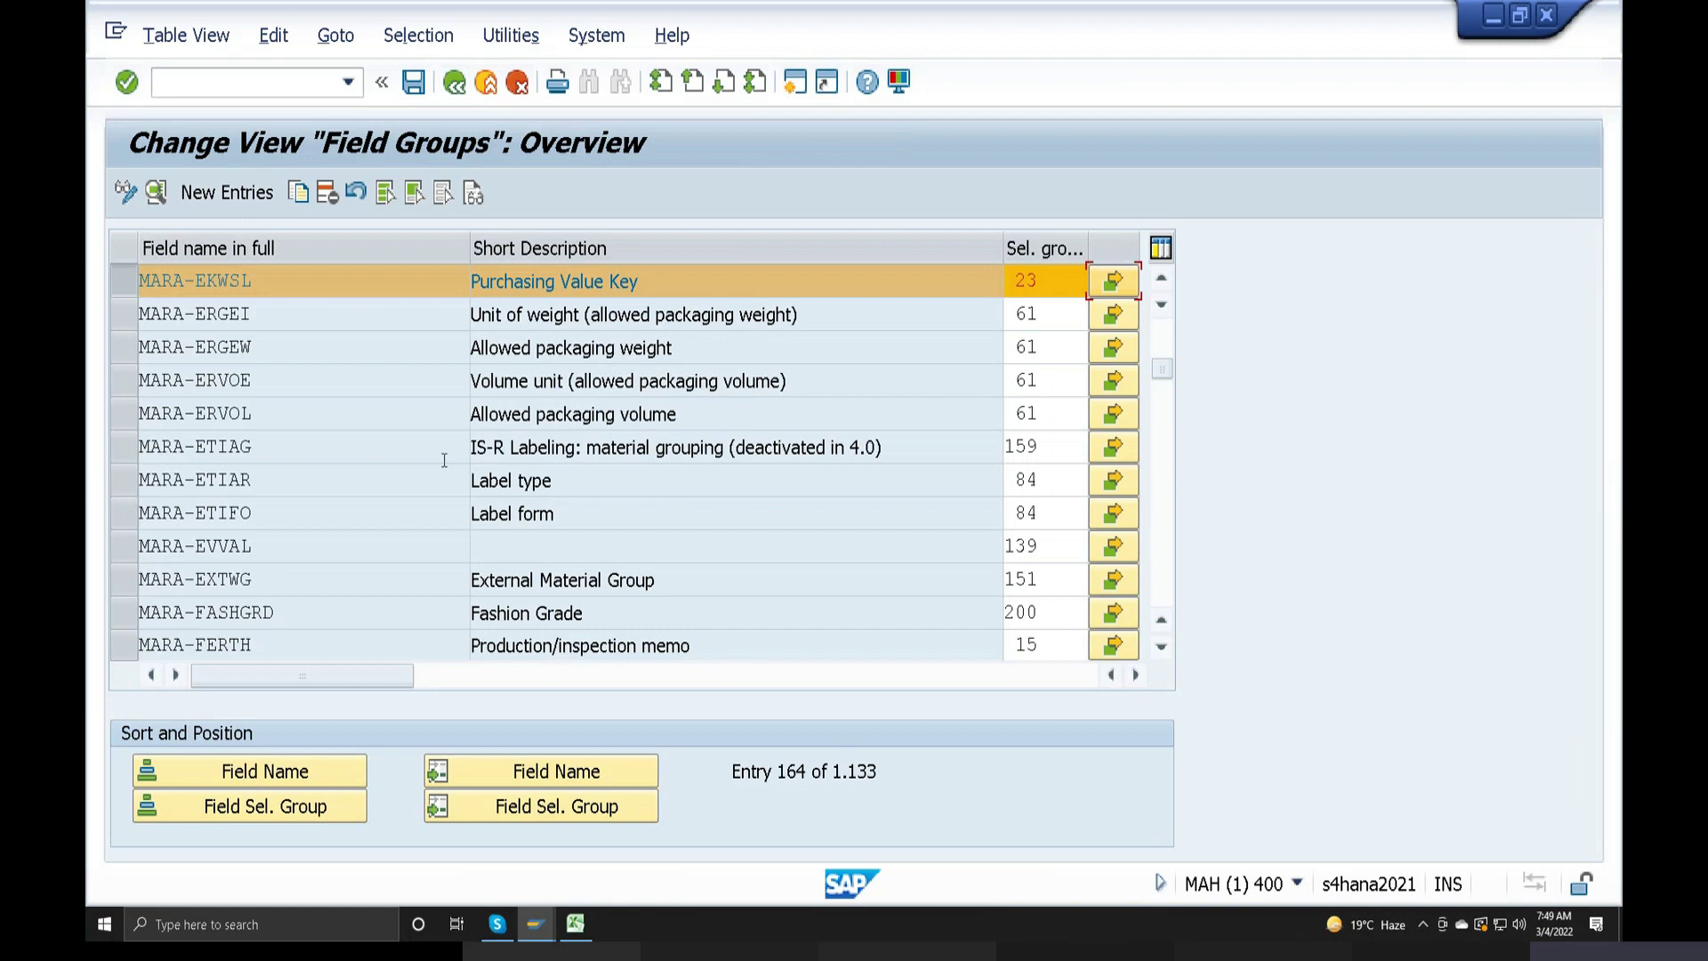
click(455, 84)
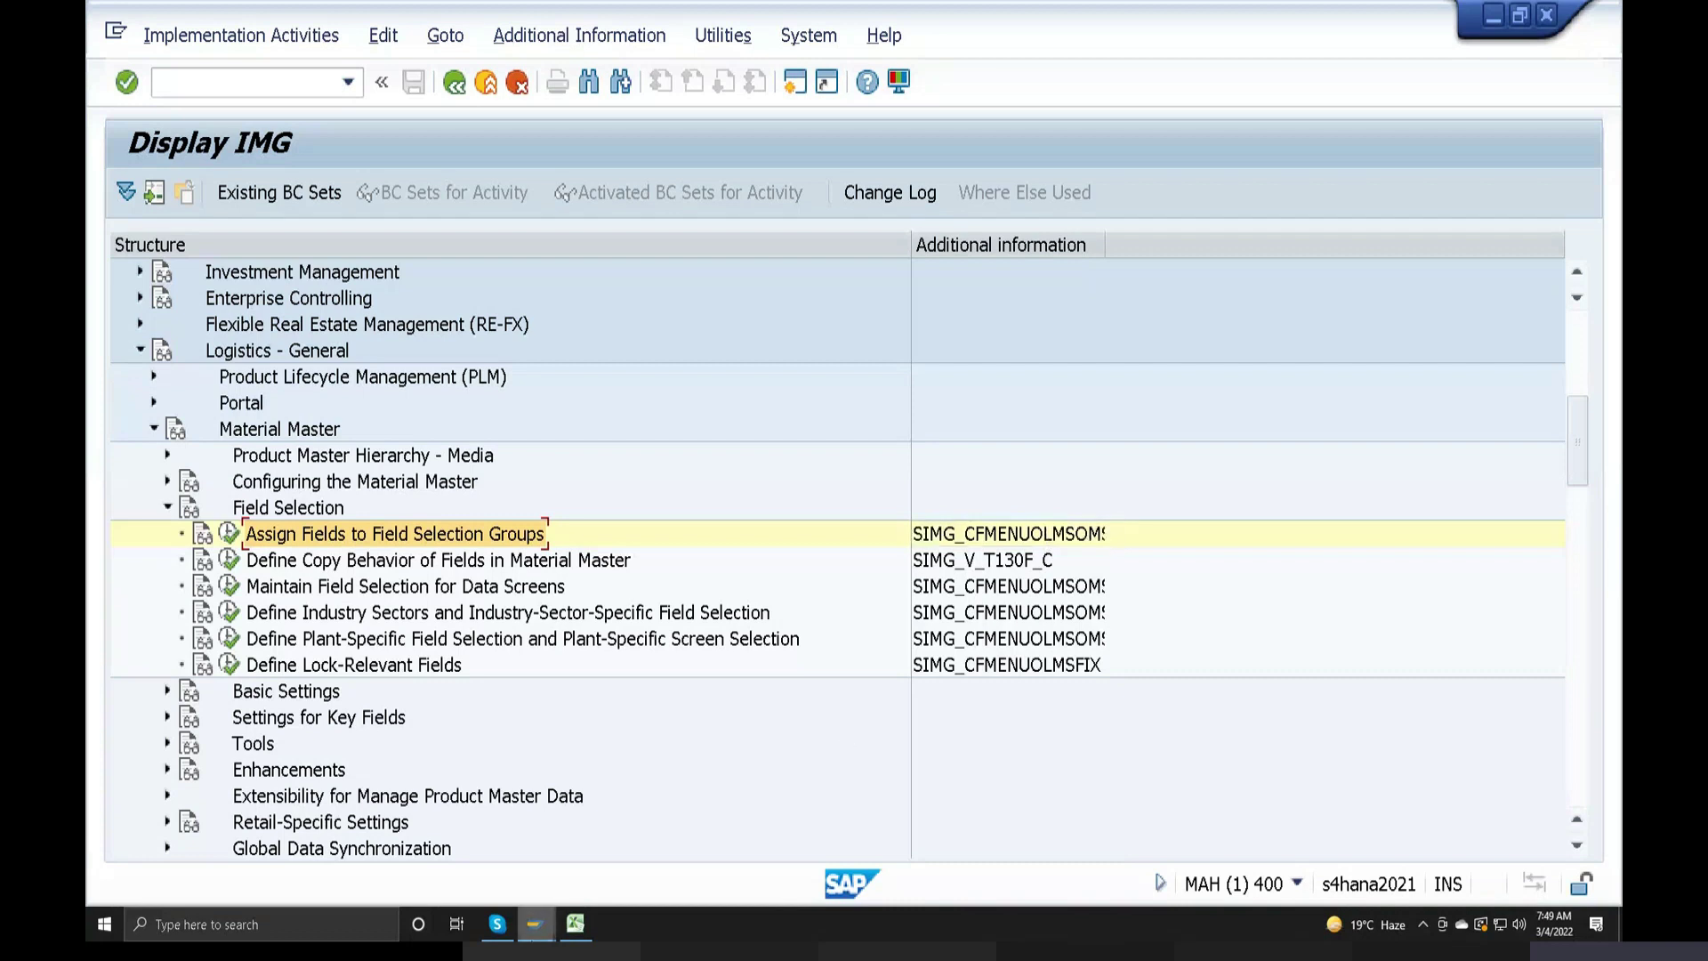
Switch to the Excel sheet and enter OMSR in cell W92 of the plant-level field selection row
click(575, 925)
key(ctrl+z)
key(ctrl+y)
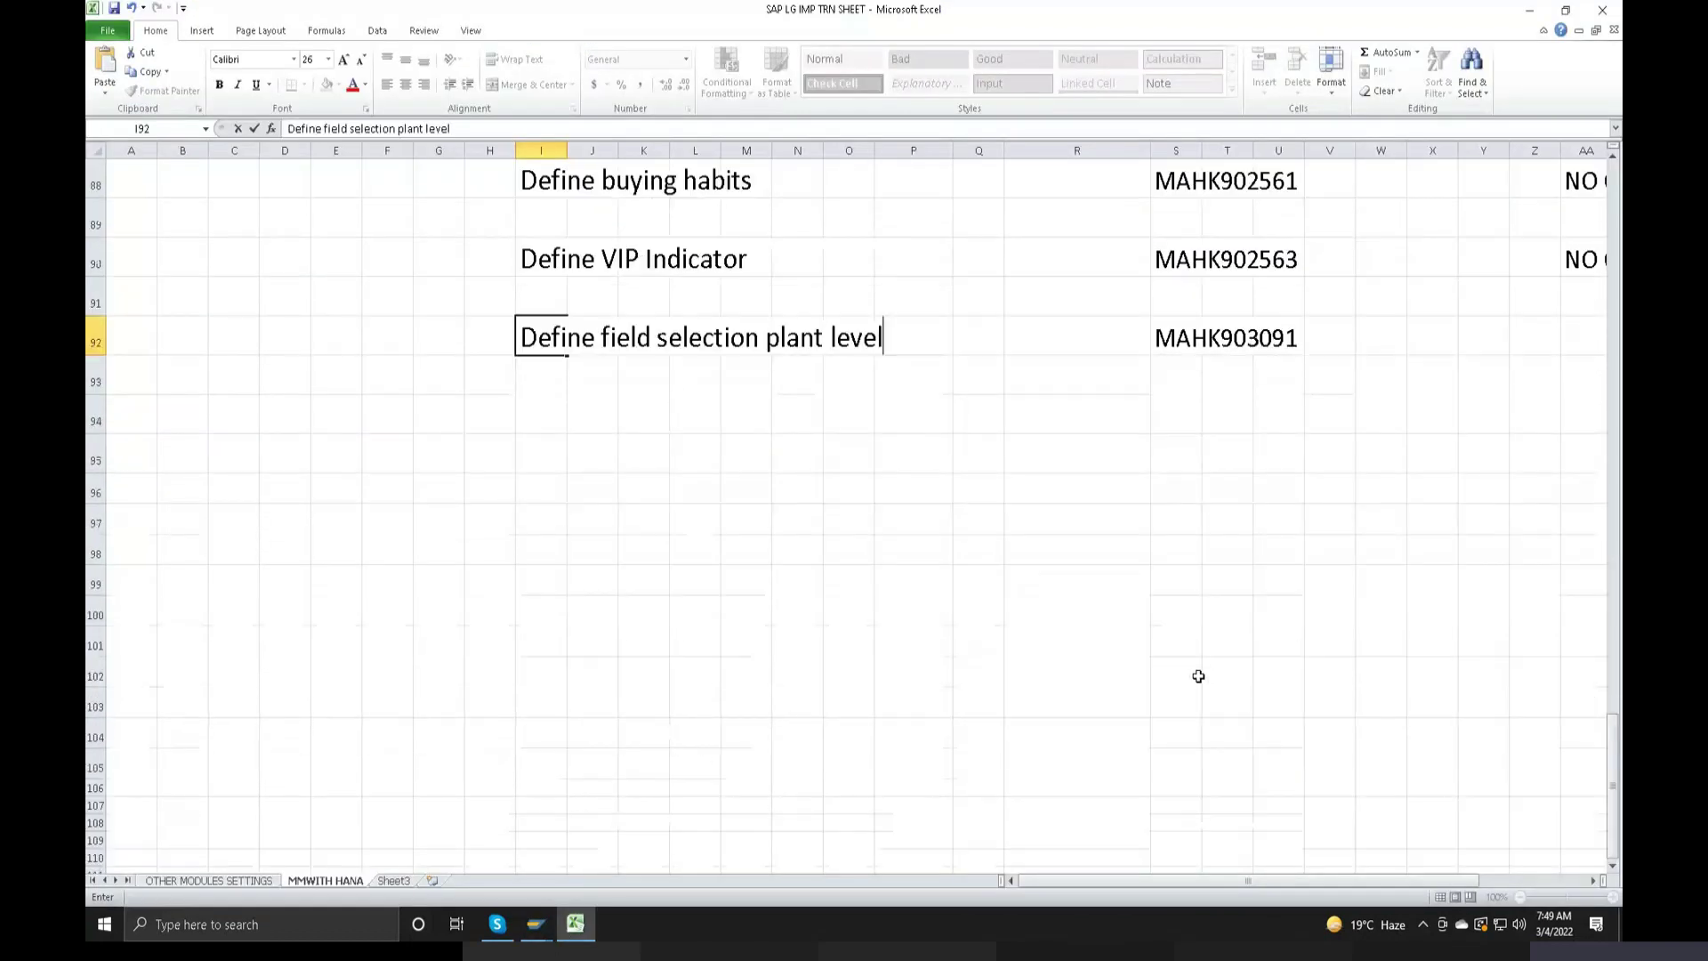
scroll(1192, 679, up, 2)
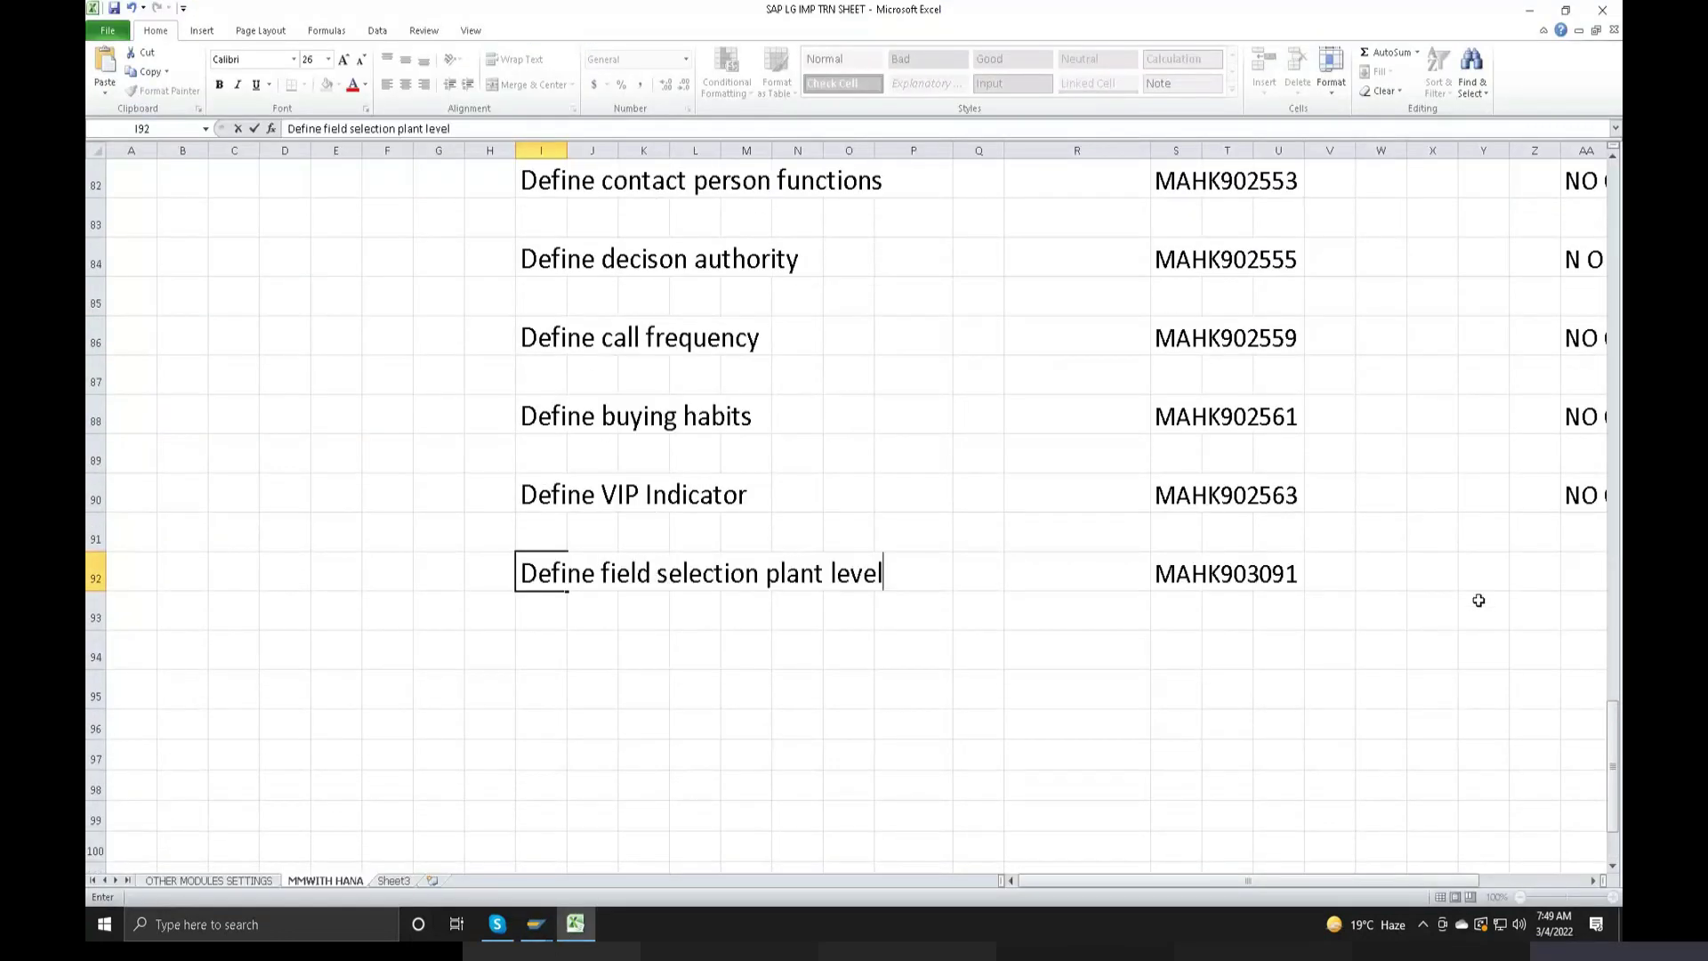
click(1385, 563)
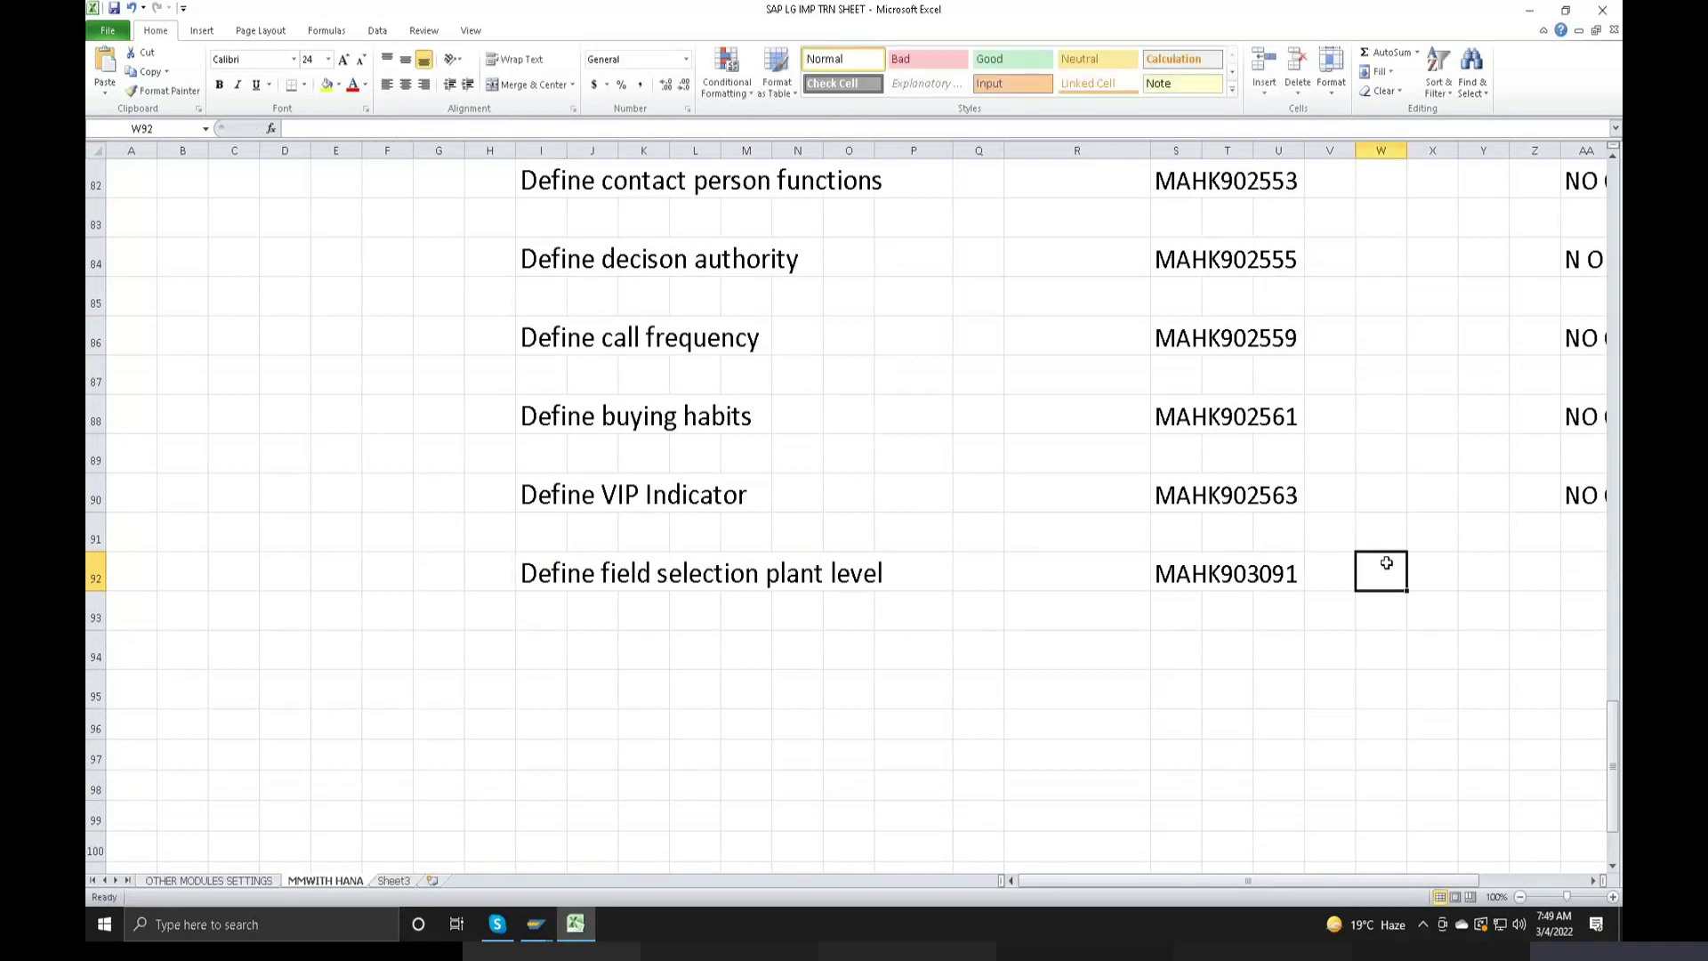
double_click(1386, 564)
text(OMSR)
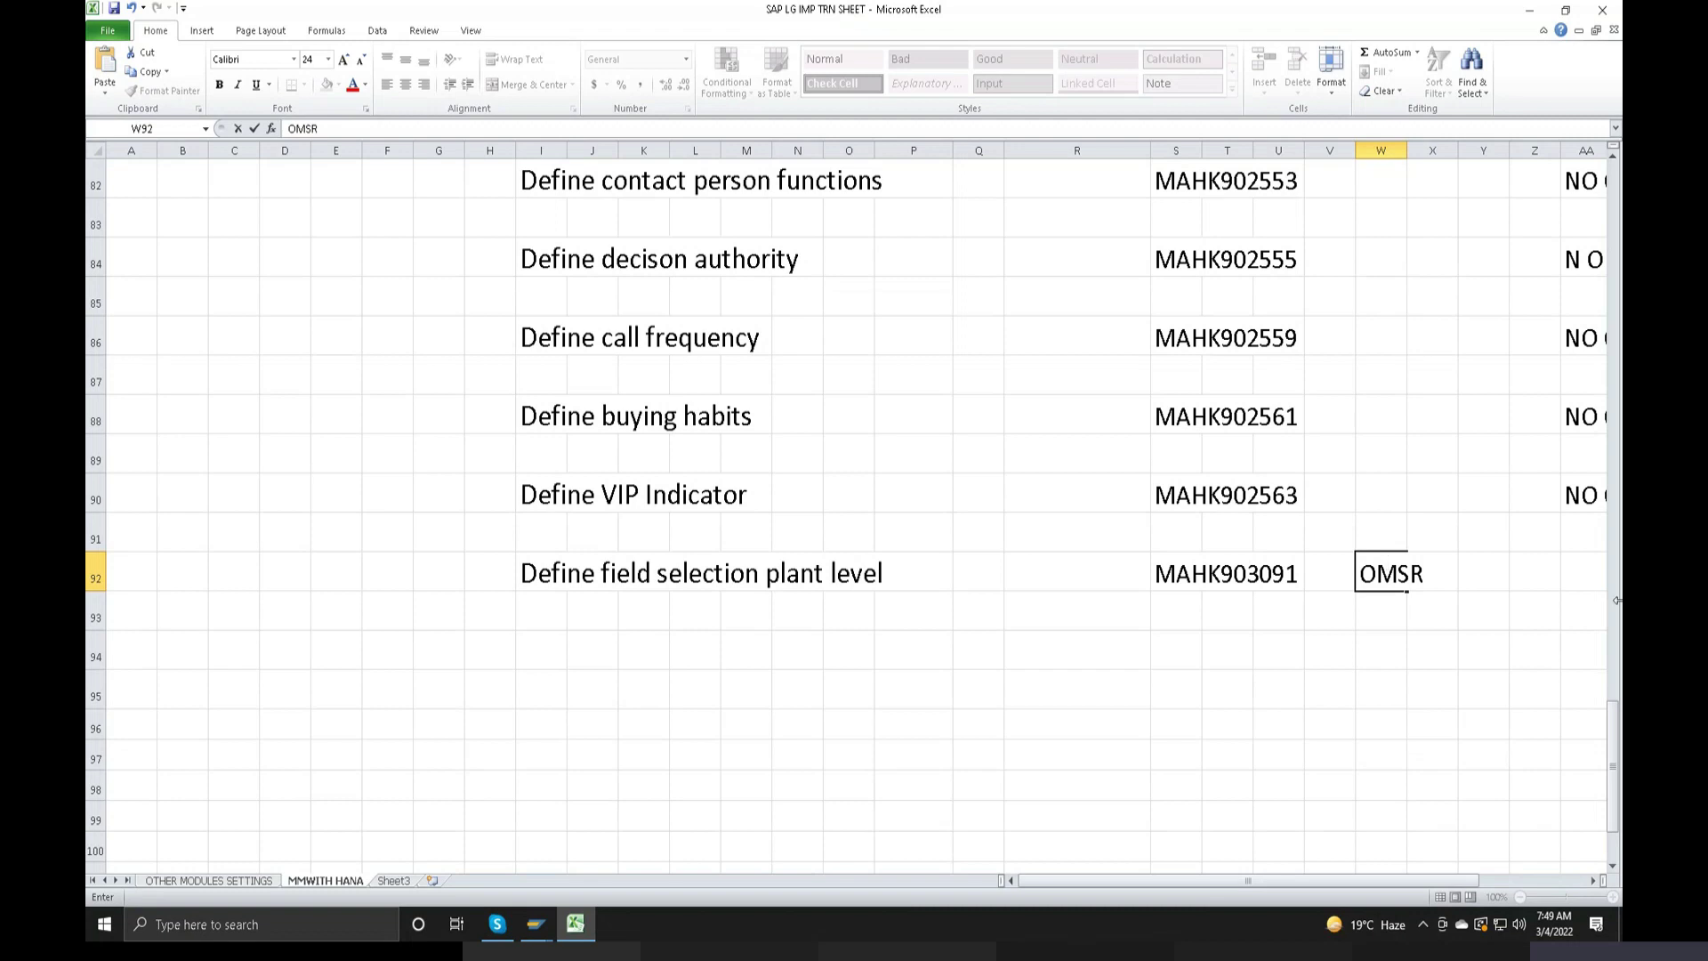
Enter NO CHANGE in cell AA92 of the plant-level field selection row
click(1572, 571)
text(NO CAH)
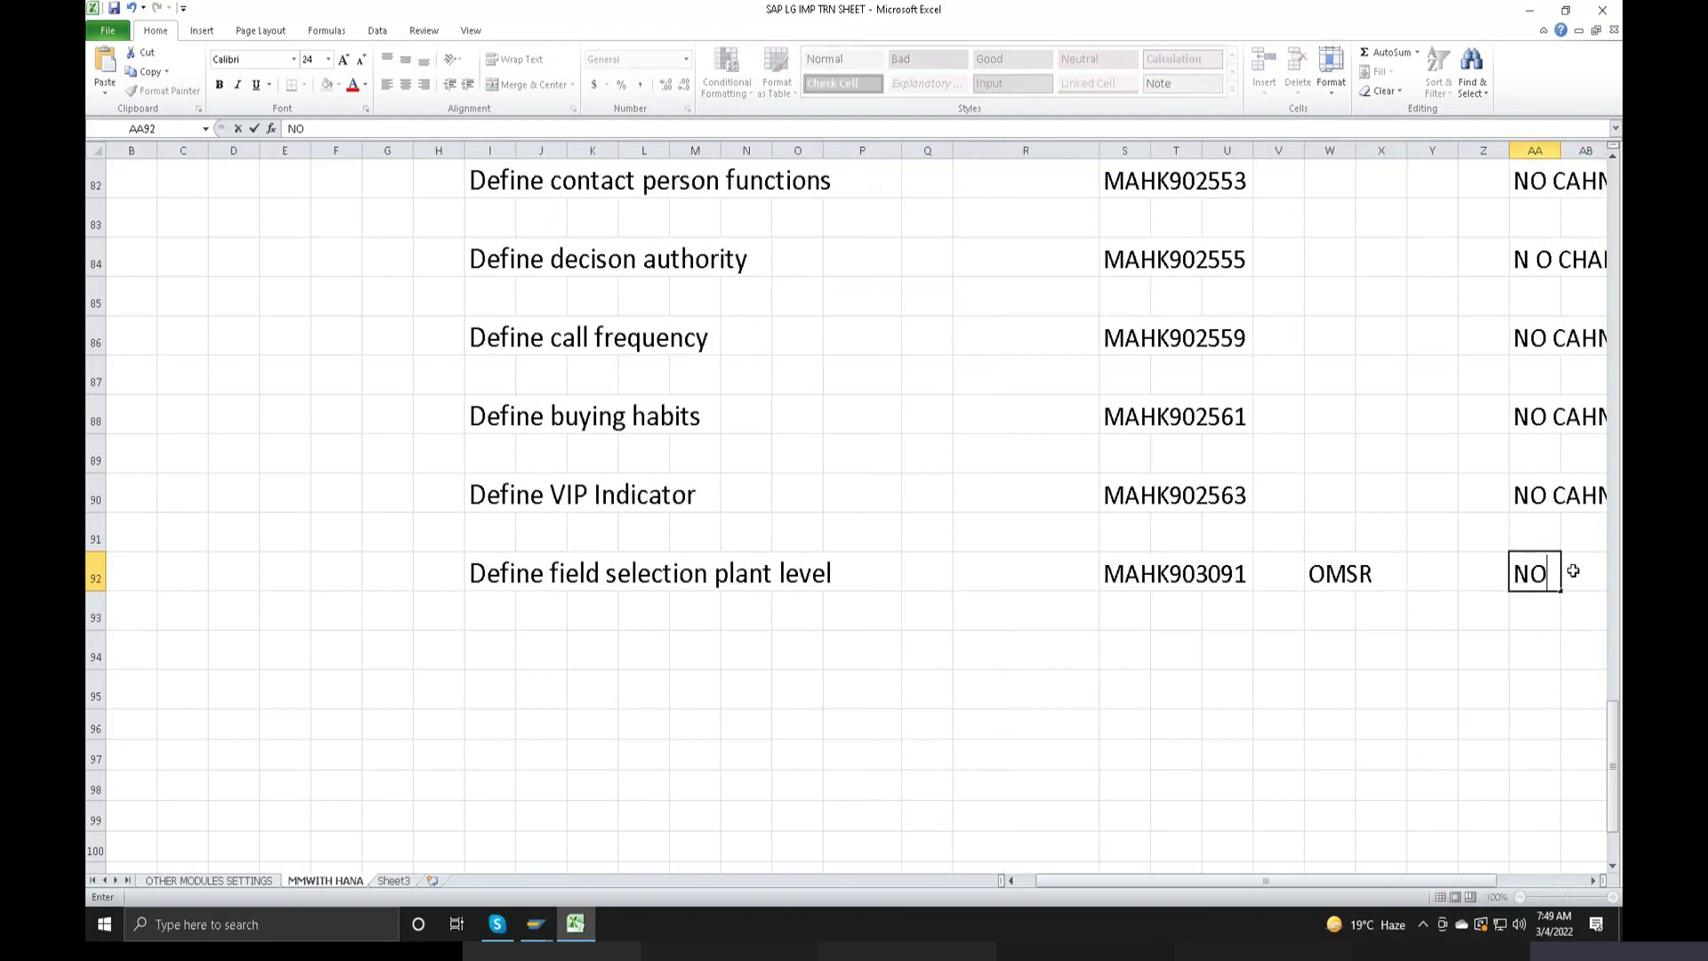
key(BackSpace)
key(BackSpace)
text(HANGE)
click(1278, 690)
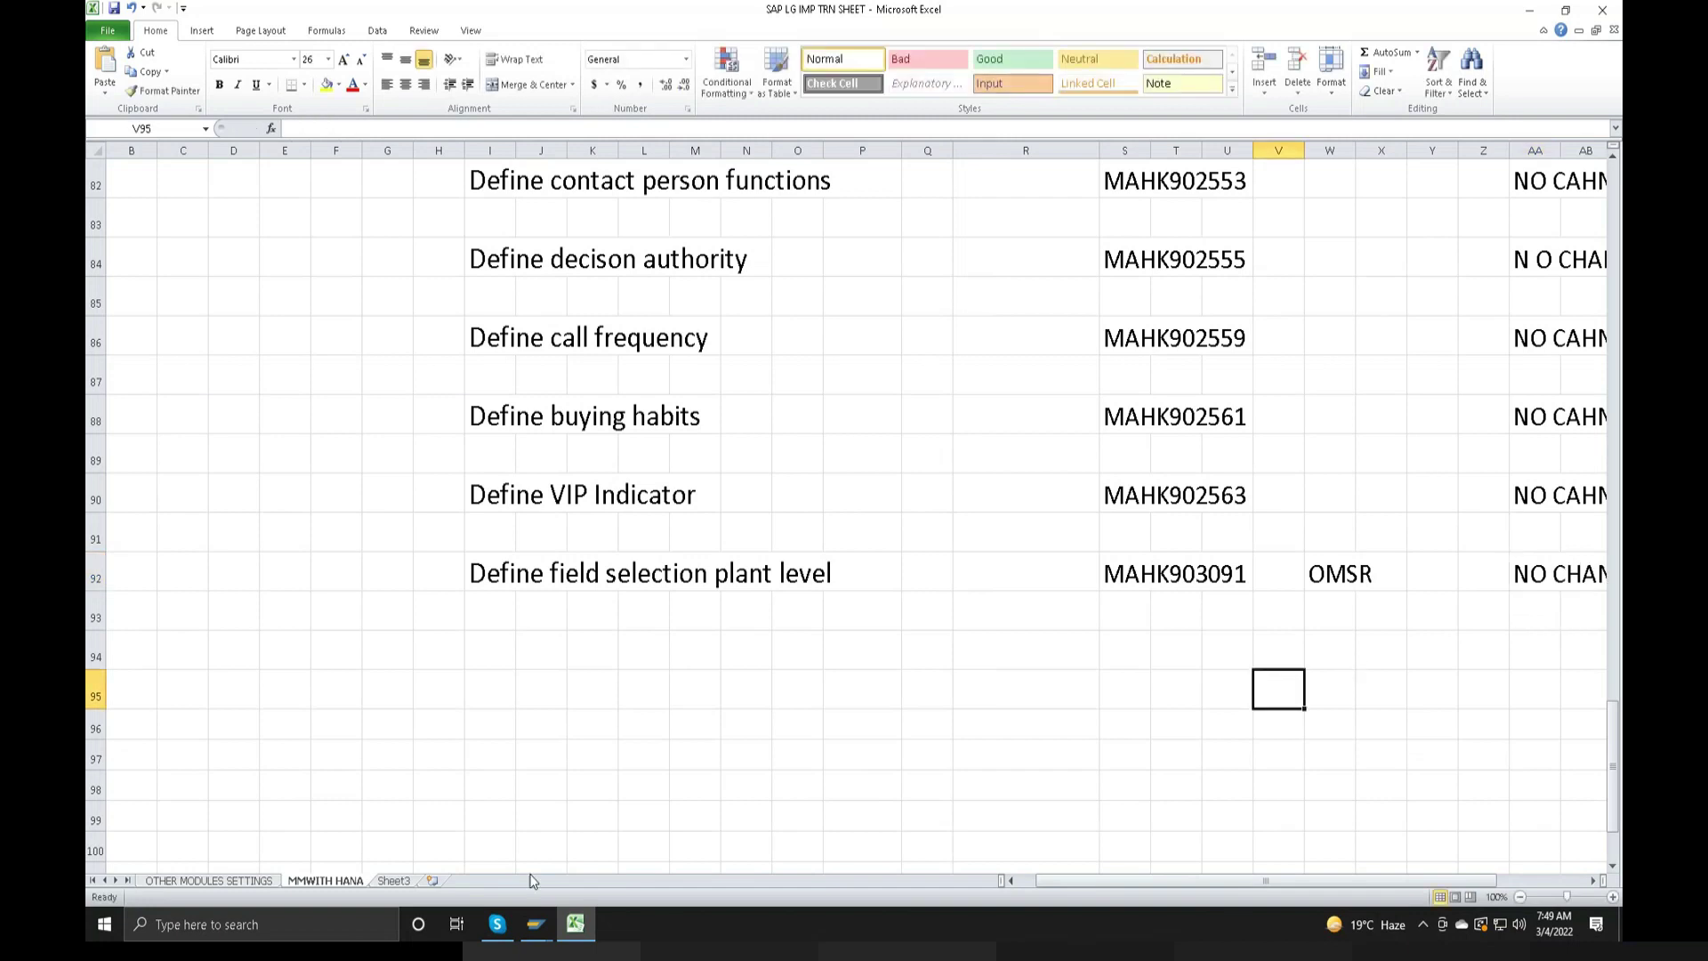
Switch back to the SAP Display IMG window and open the Define Industry Sectors and Industry-Sector-Specific Field Selection activity
click(544, 926)
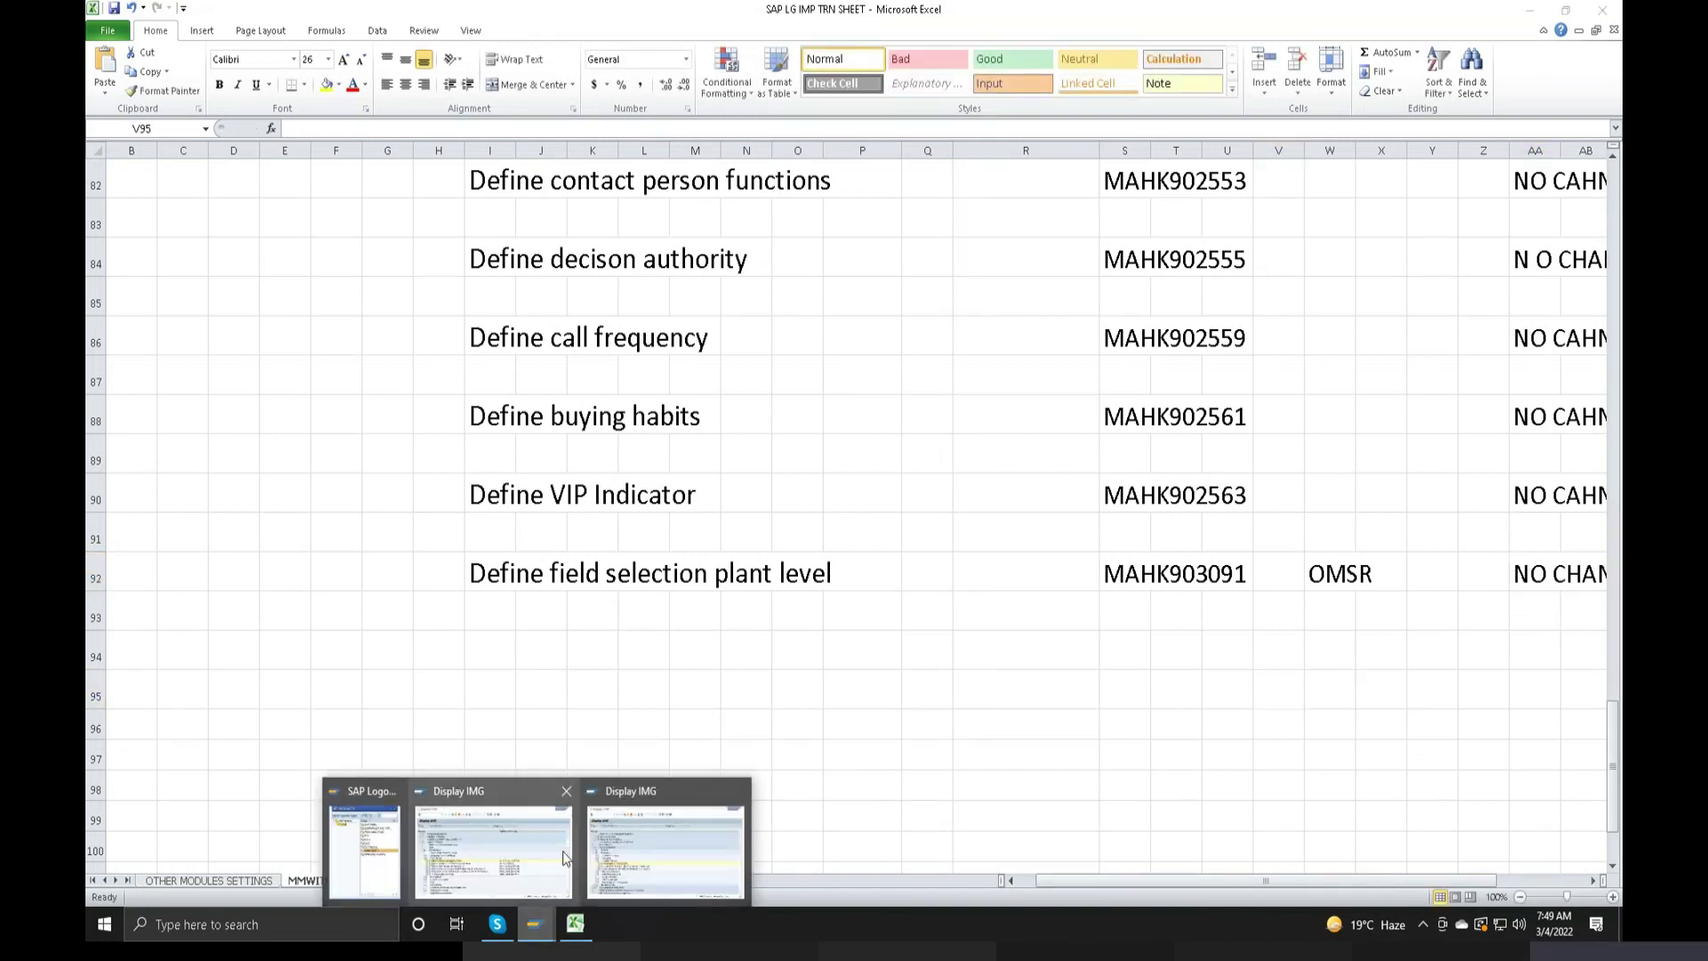
click(563, 856)
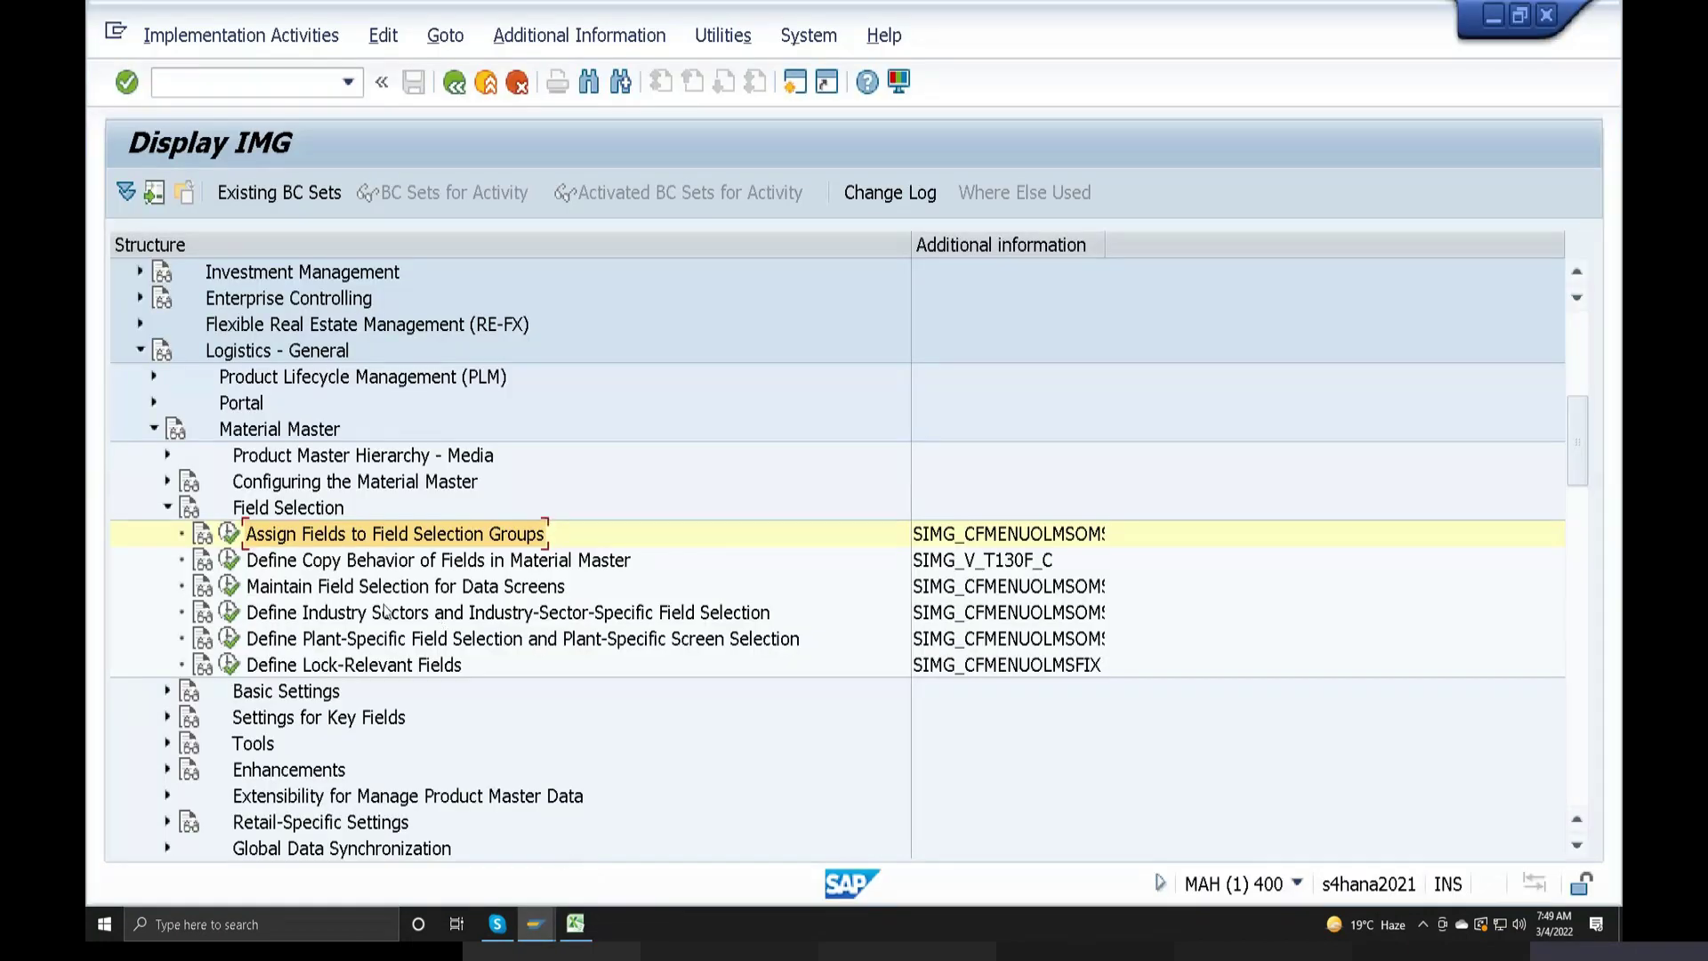
key(Down)
key(Down)
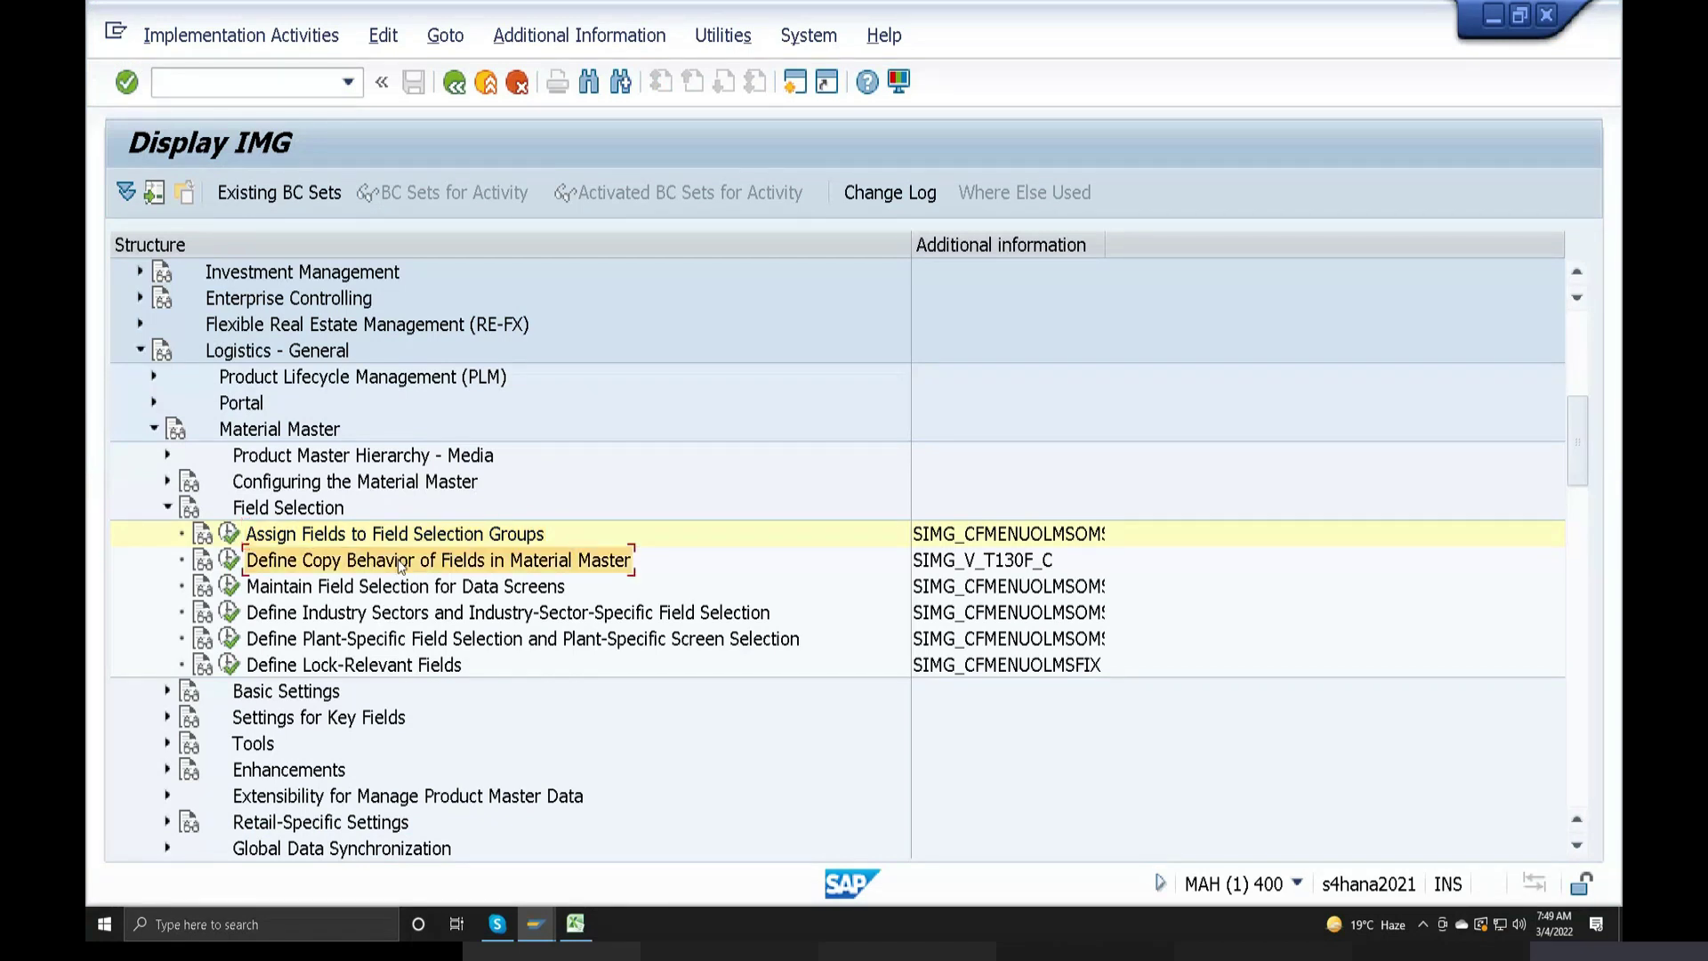
key(Down)
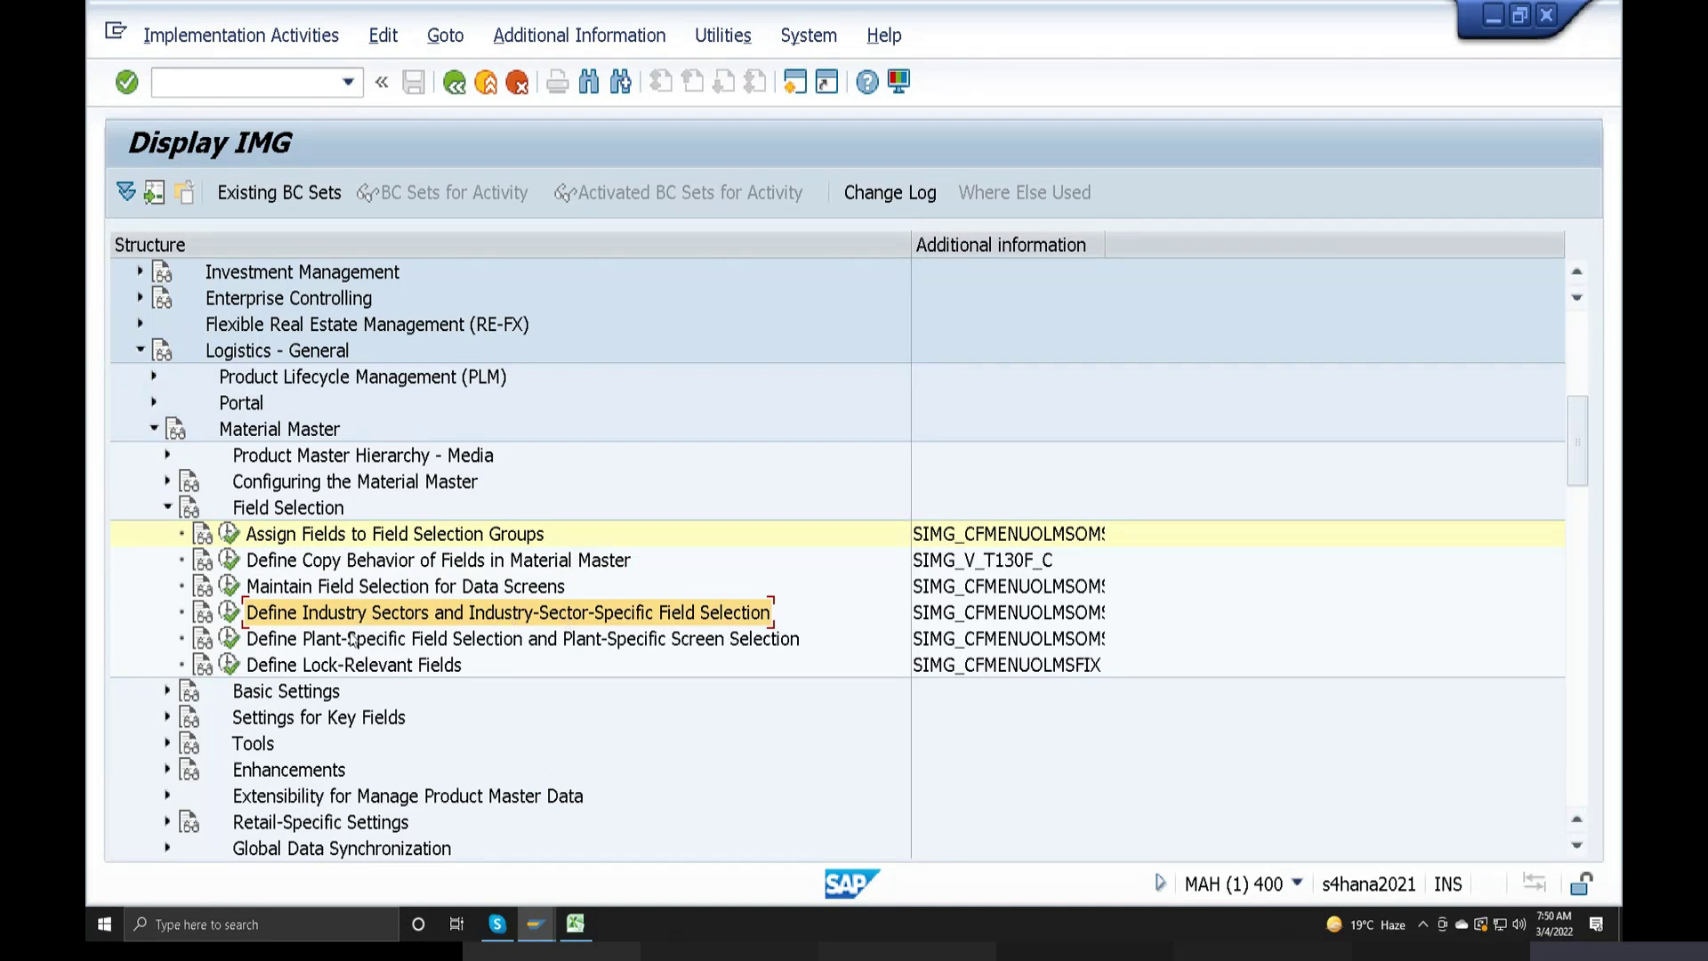
click(232, 613)
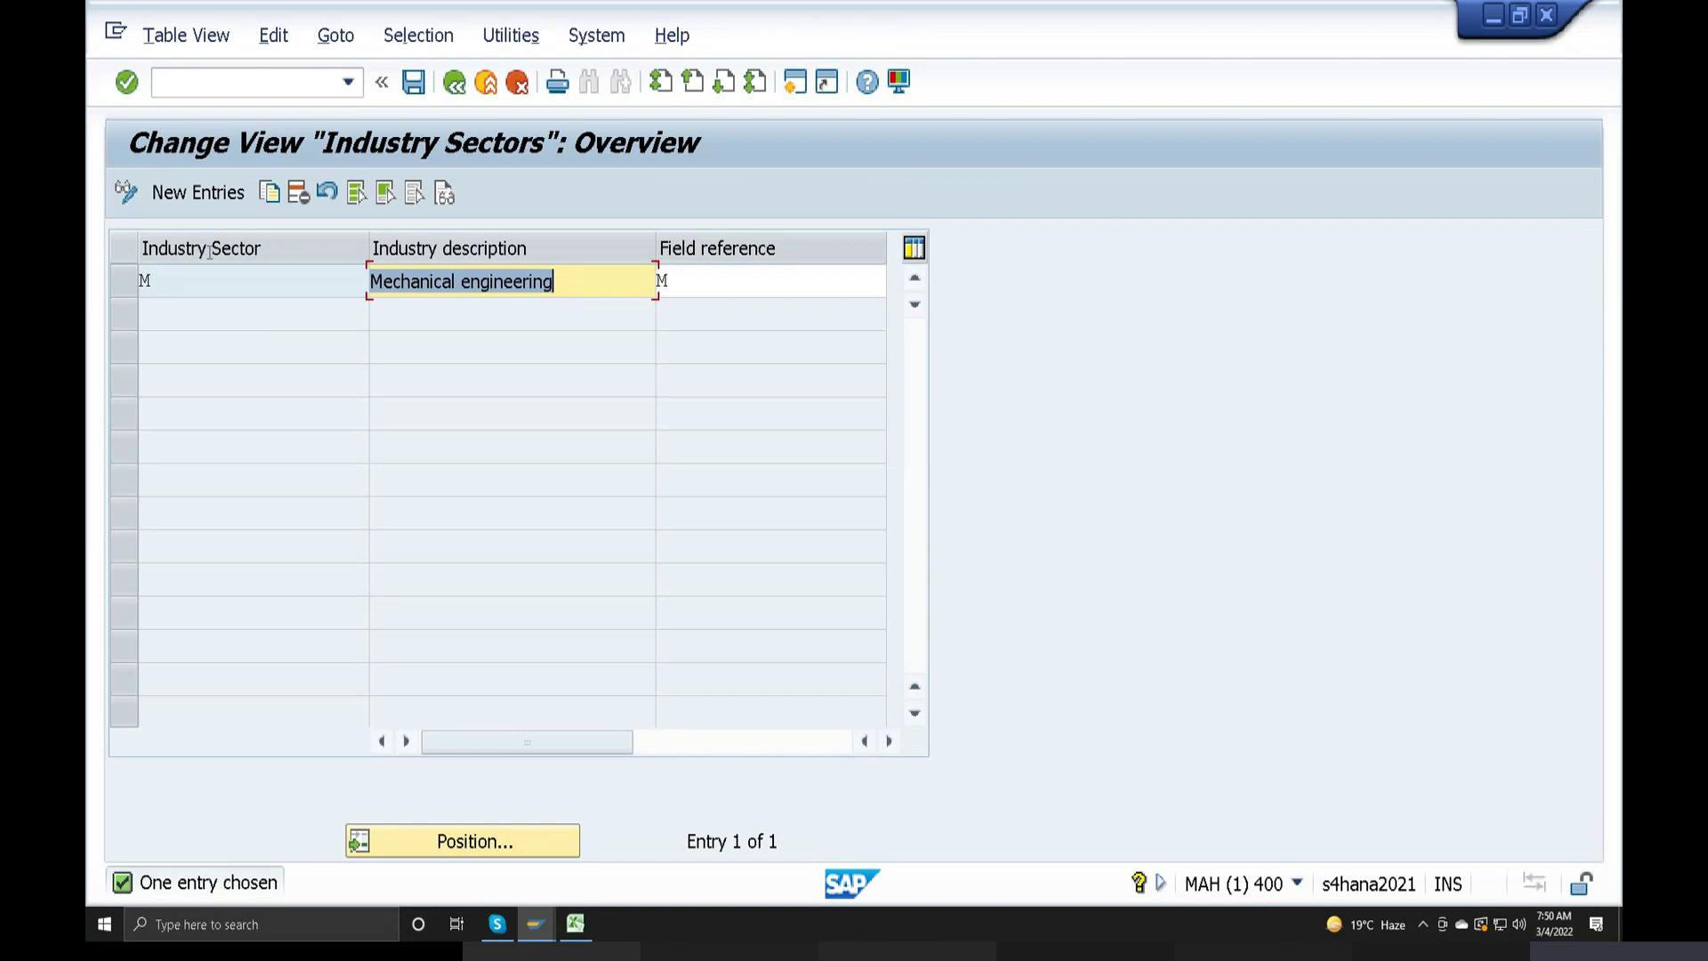
Add a new industry sector entry L with description "LG ELECTONIC INDUSTRY" and field reference 0001
click(182, 198)
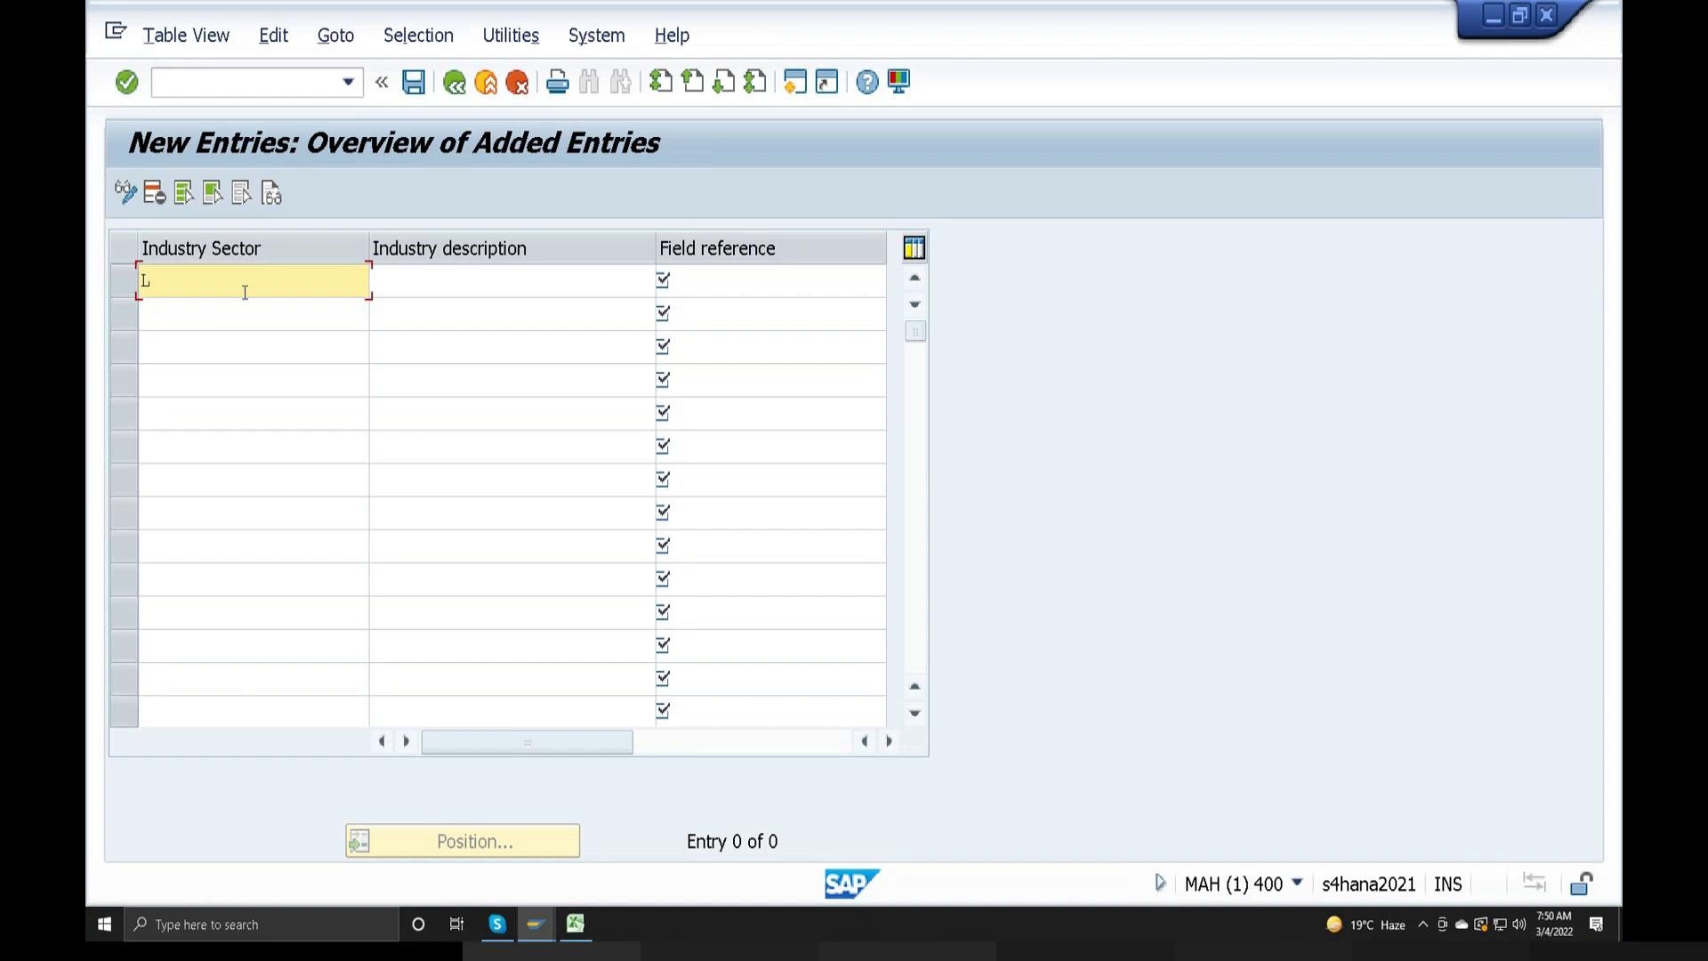
click(413, 268)
text(LG EL)
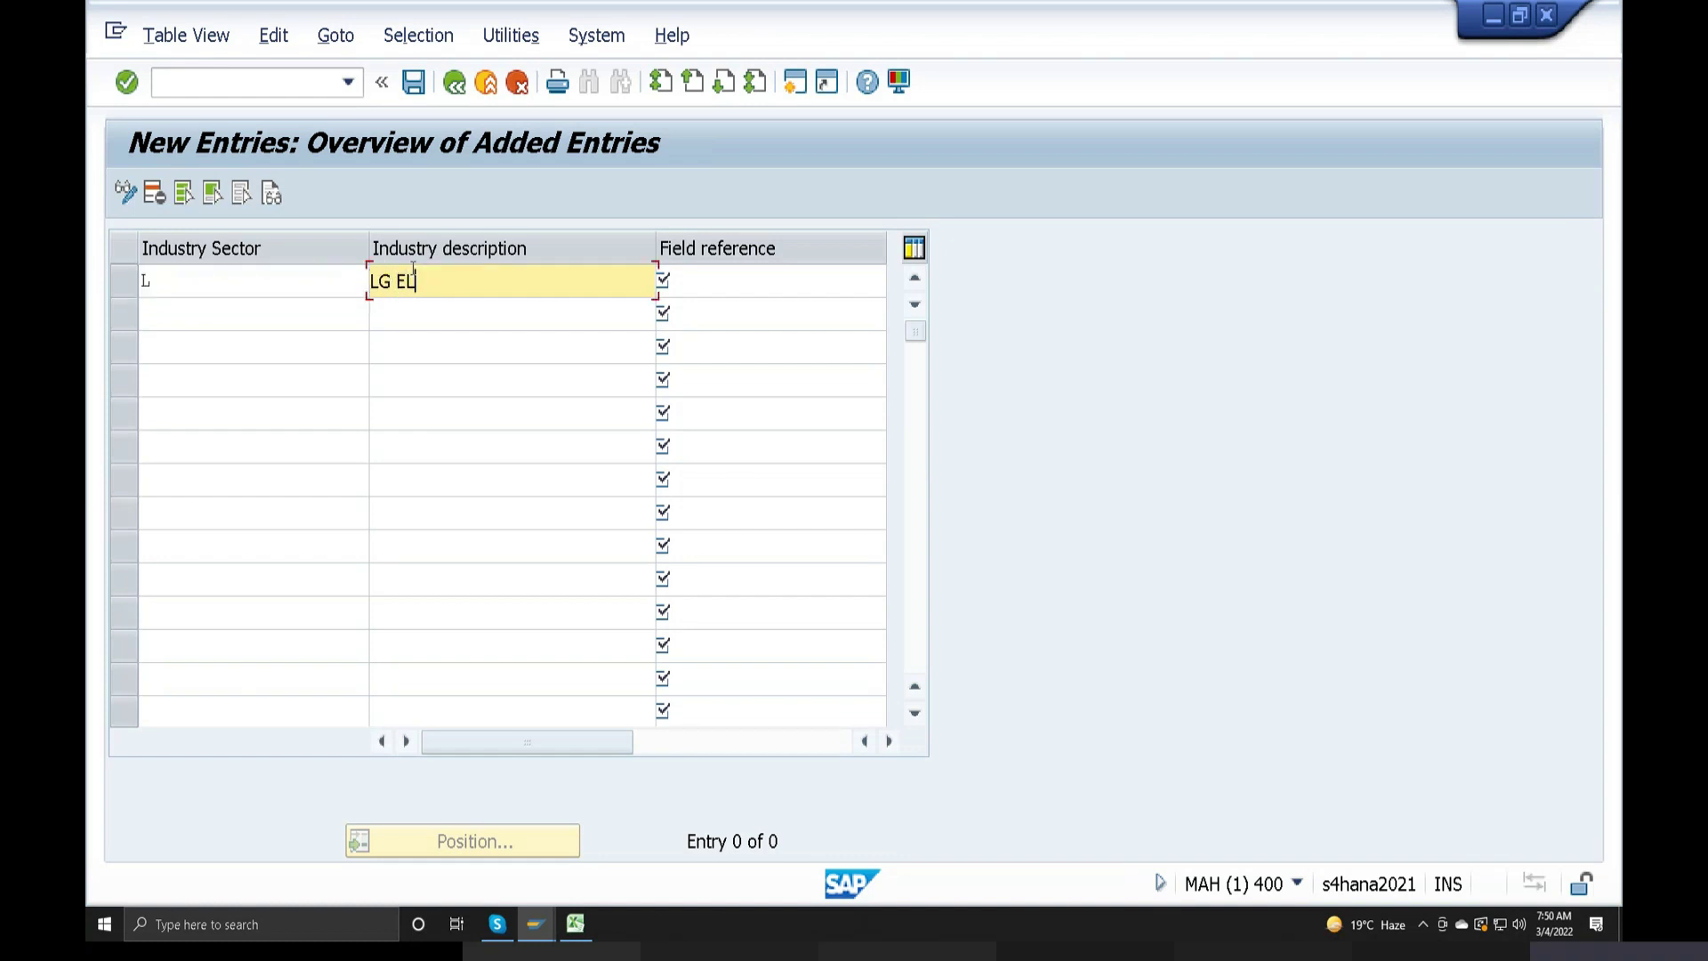
text(ECTONIC INDUSTRY)
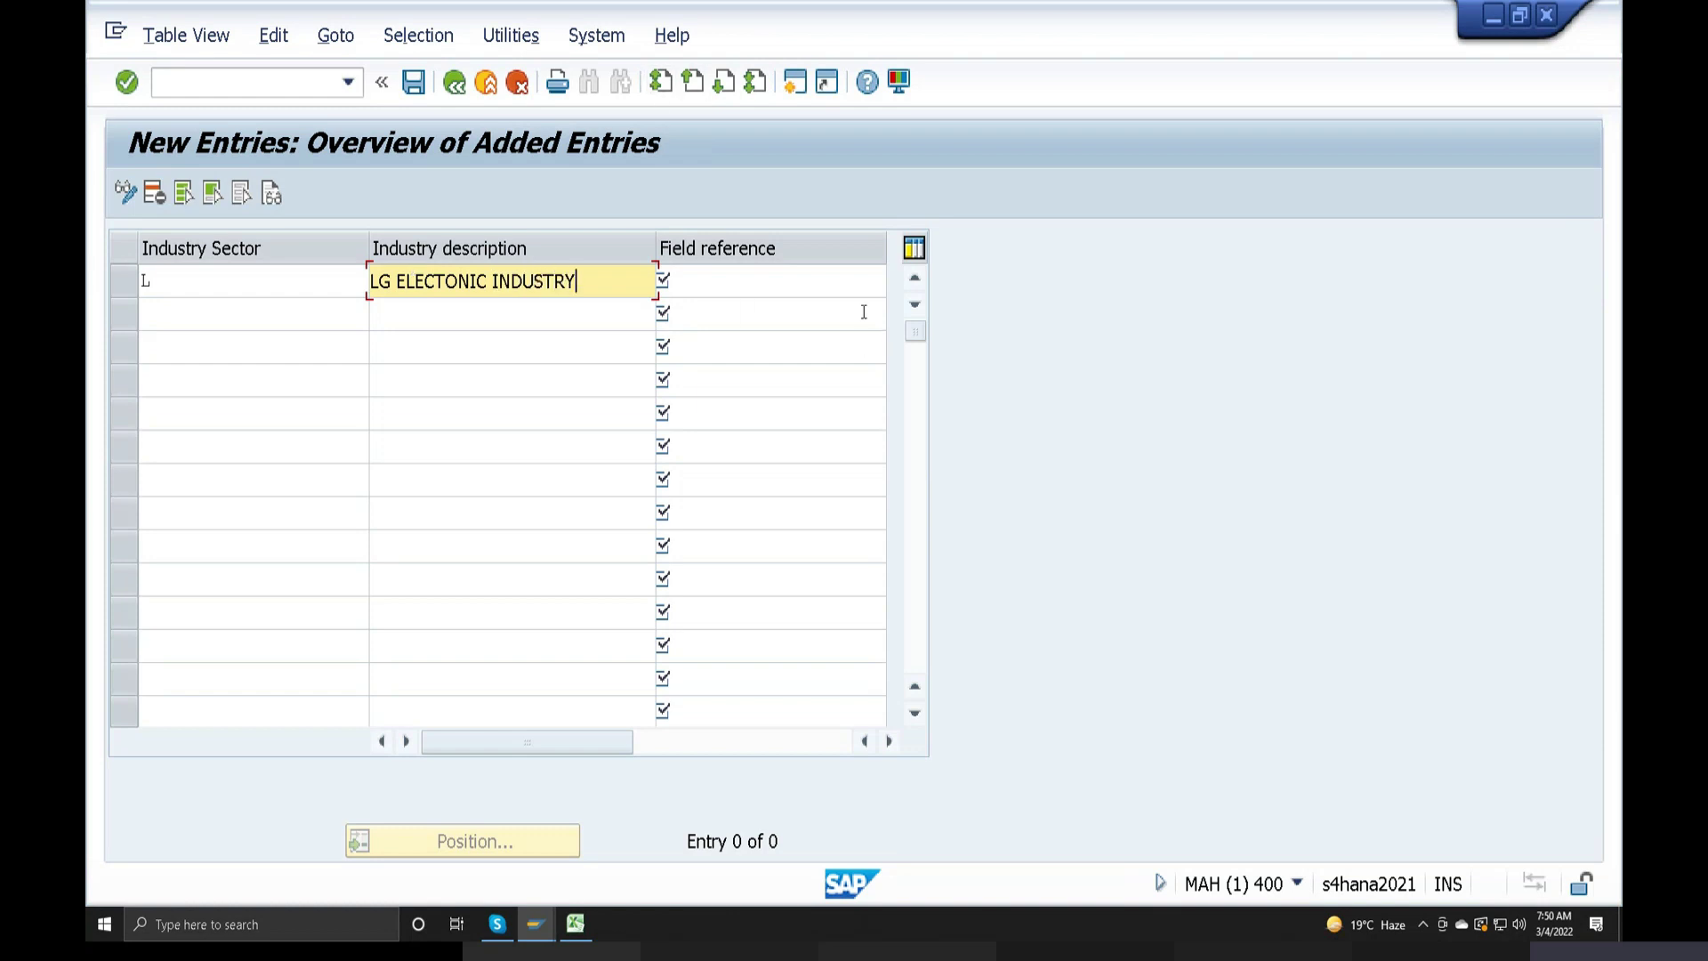
key(Tab)
click(895, 283)
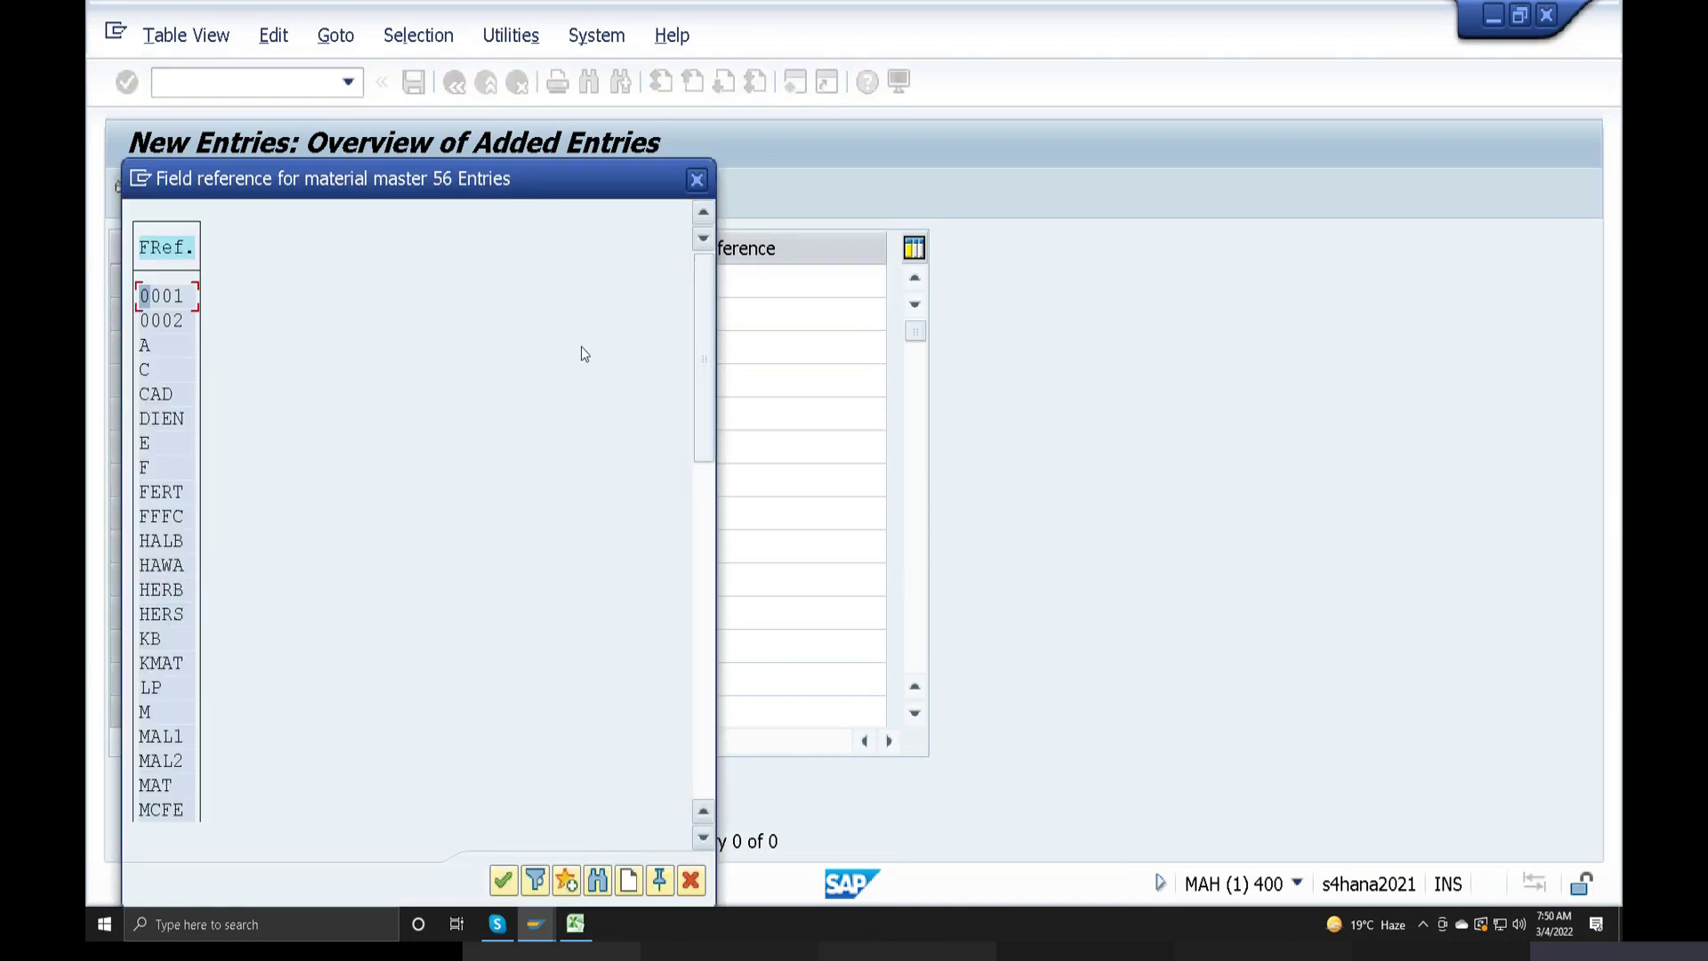
double_click(163, 299)
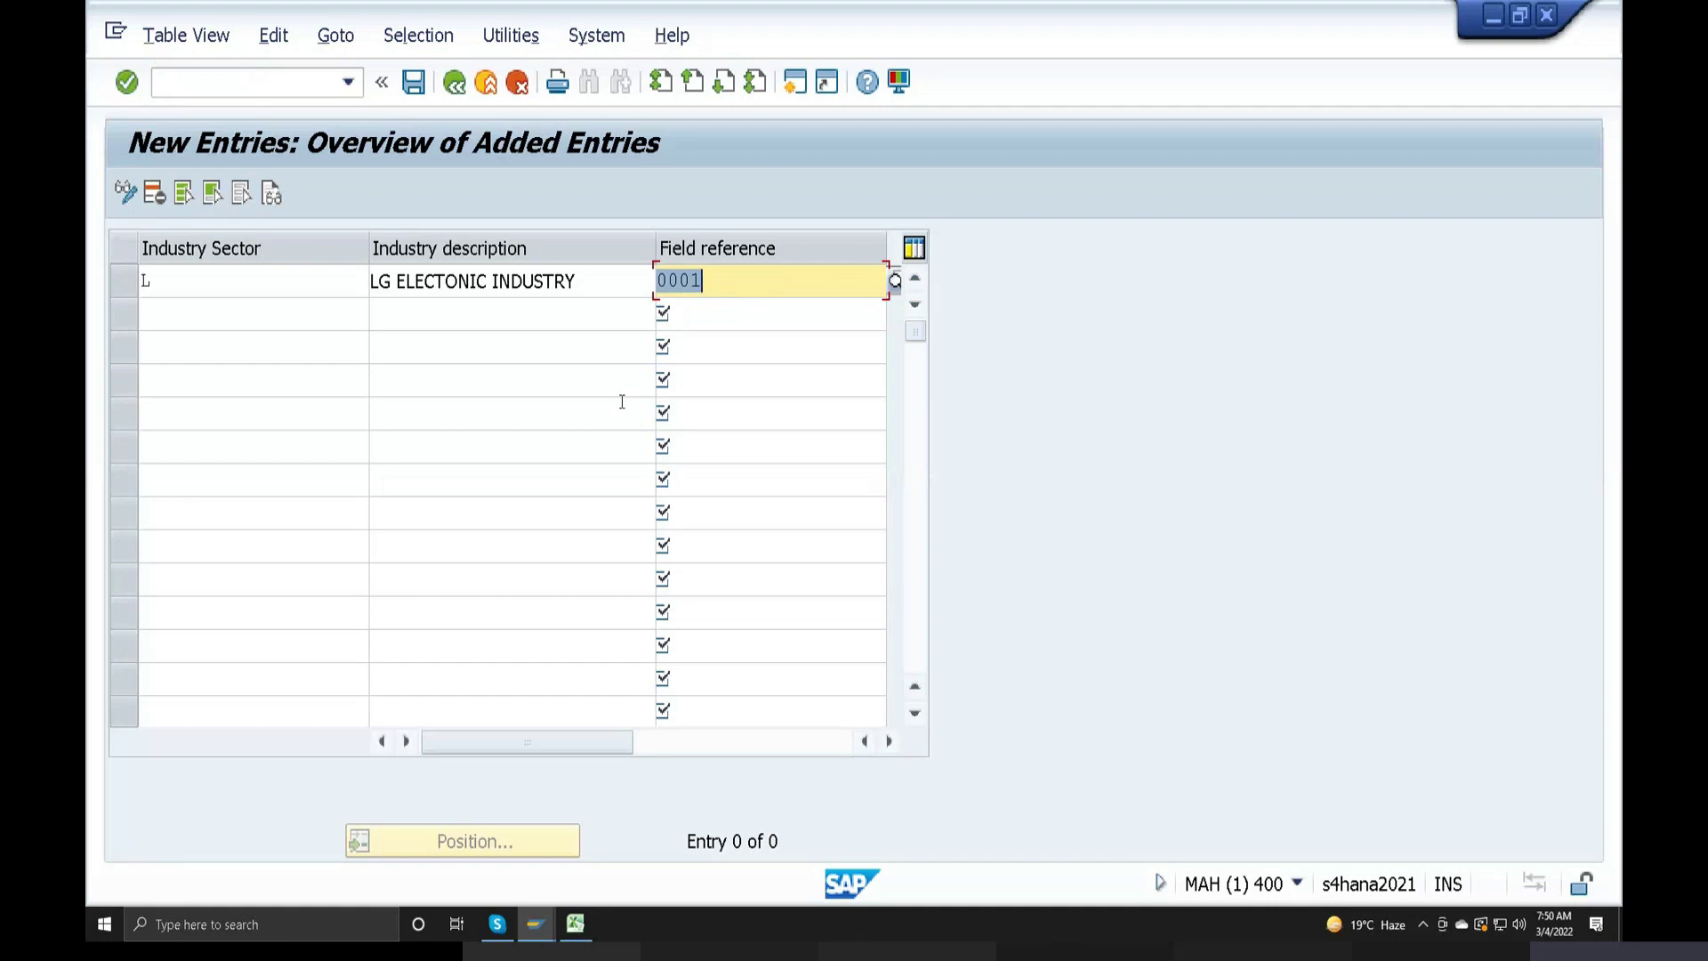
key(Return)
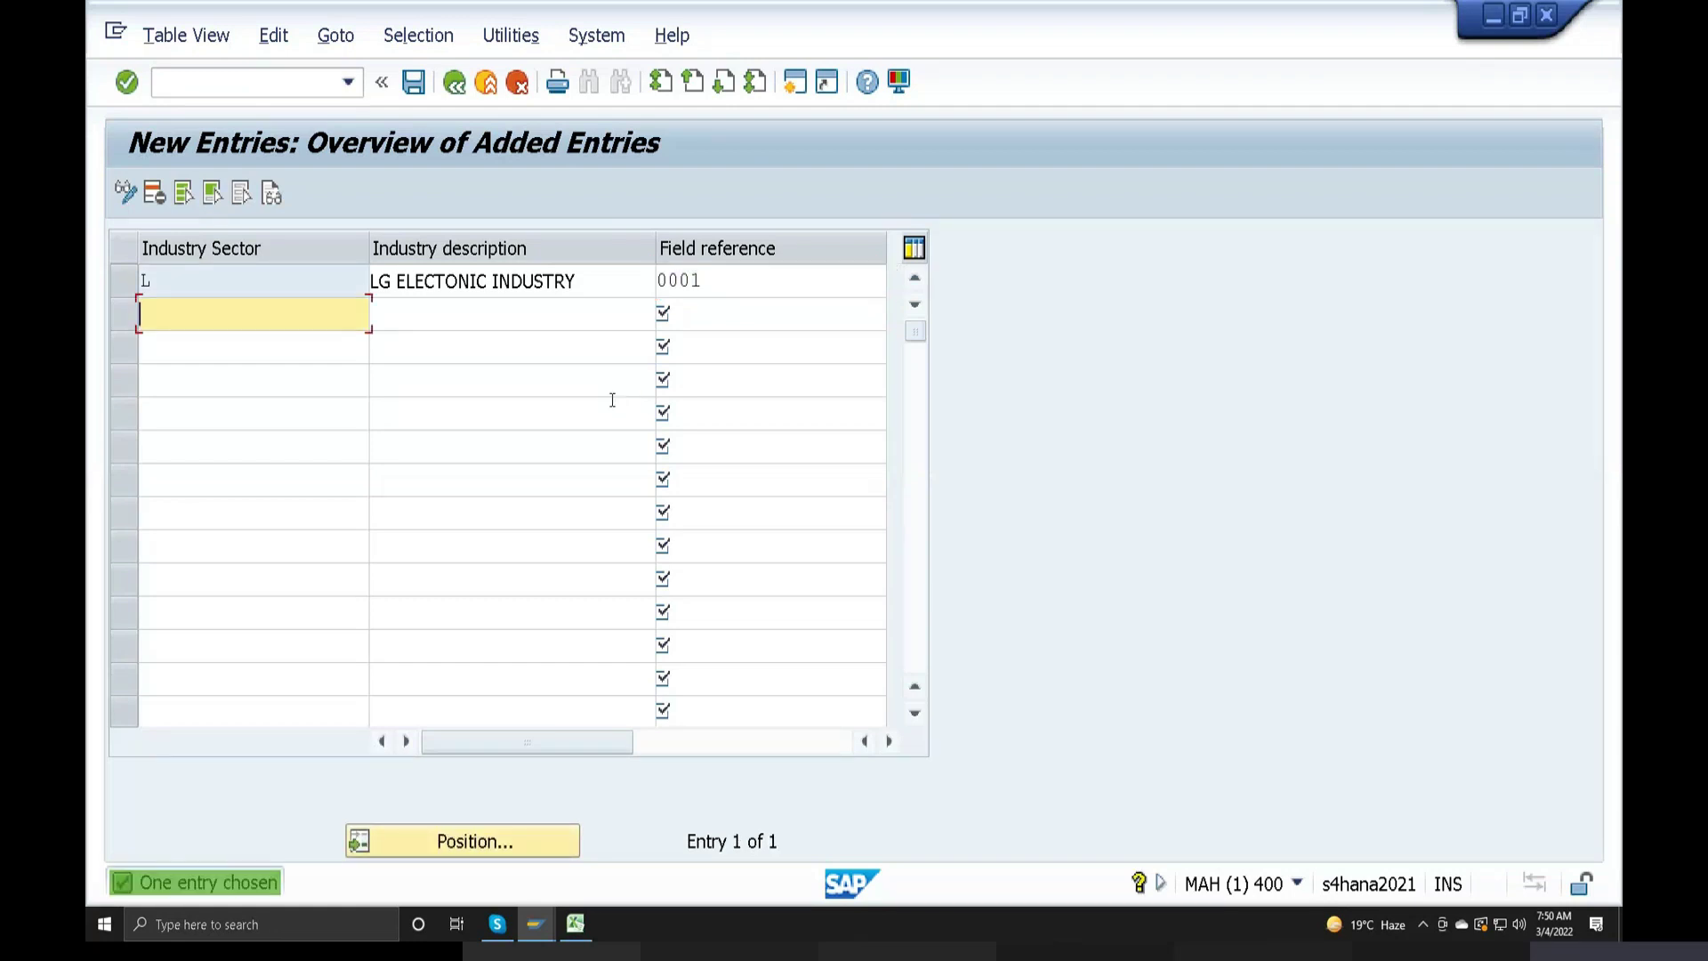
Save the new industry sector entry and create a customizing request with the short description "Define industry sector field selection"
click(412, 84)
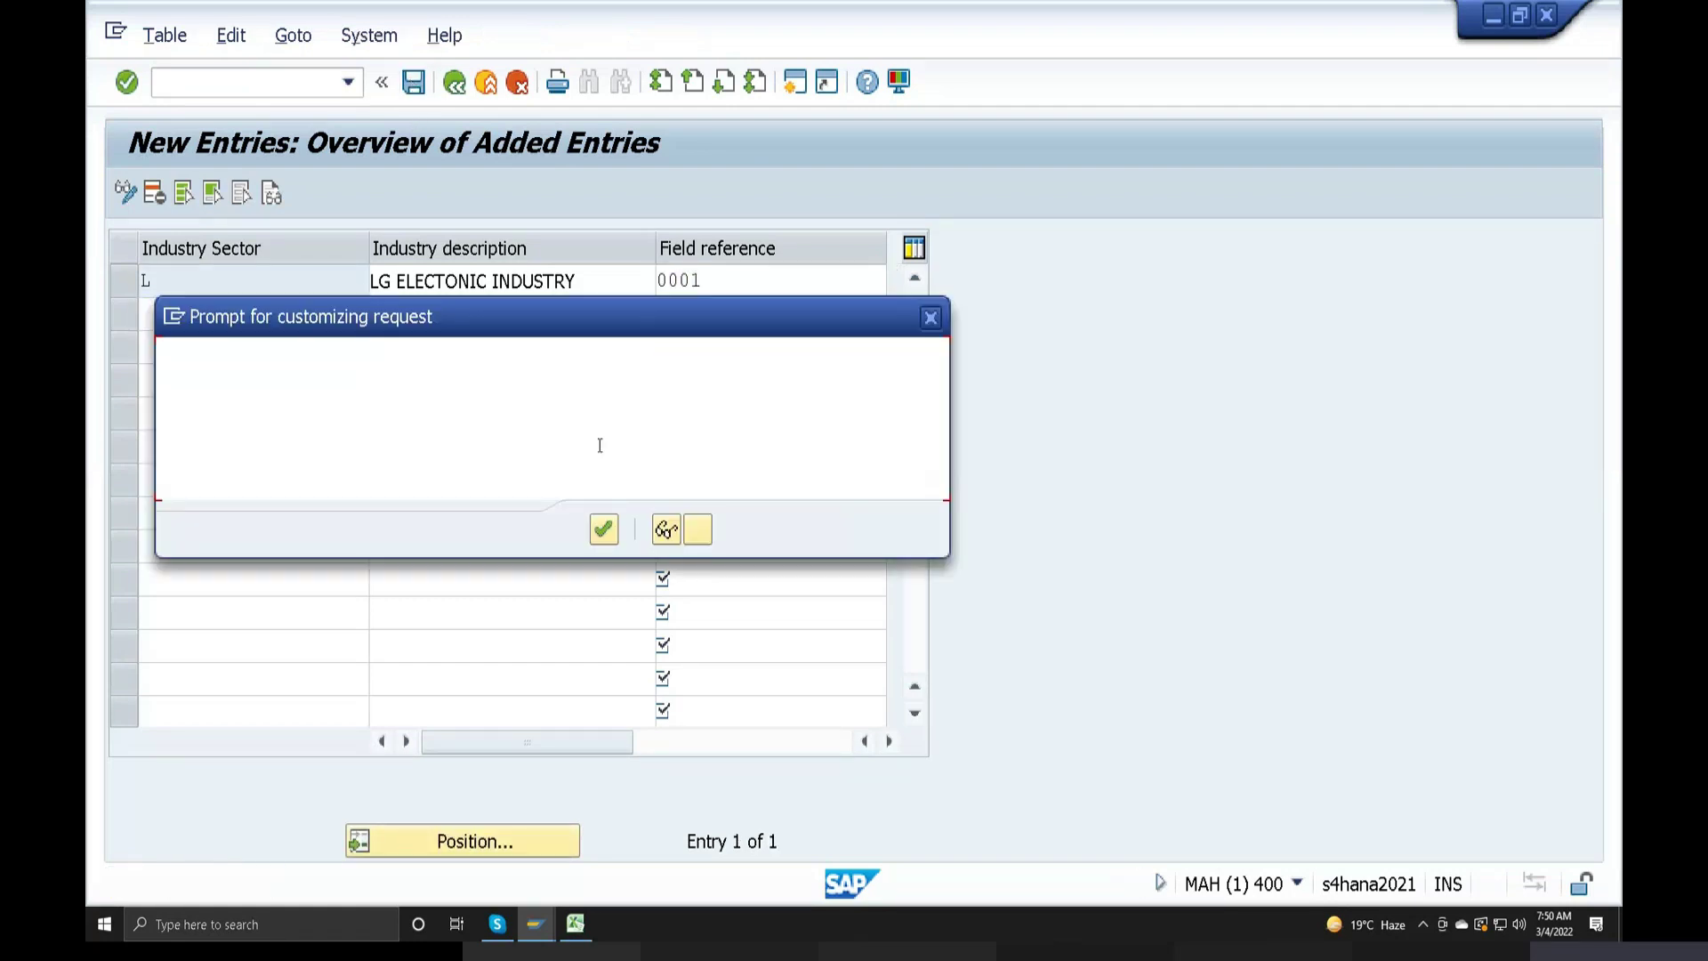
click(735, 529)
text(dEFINE)
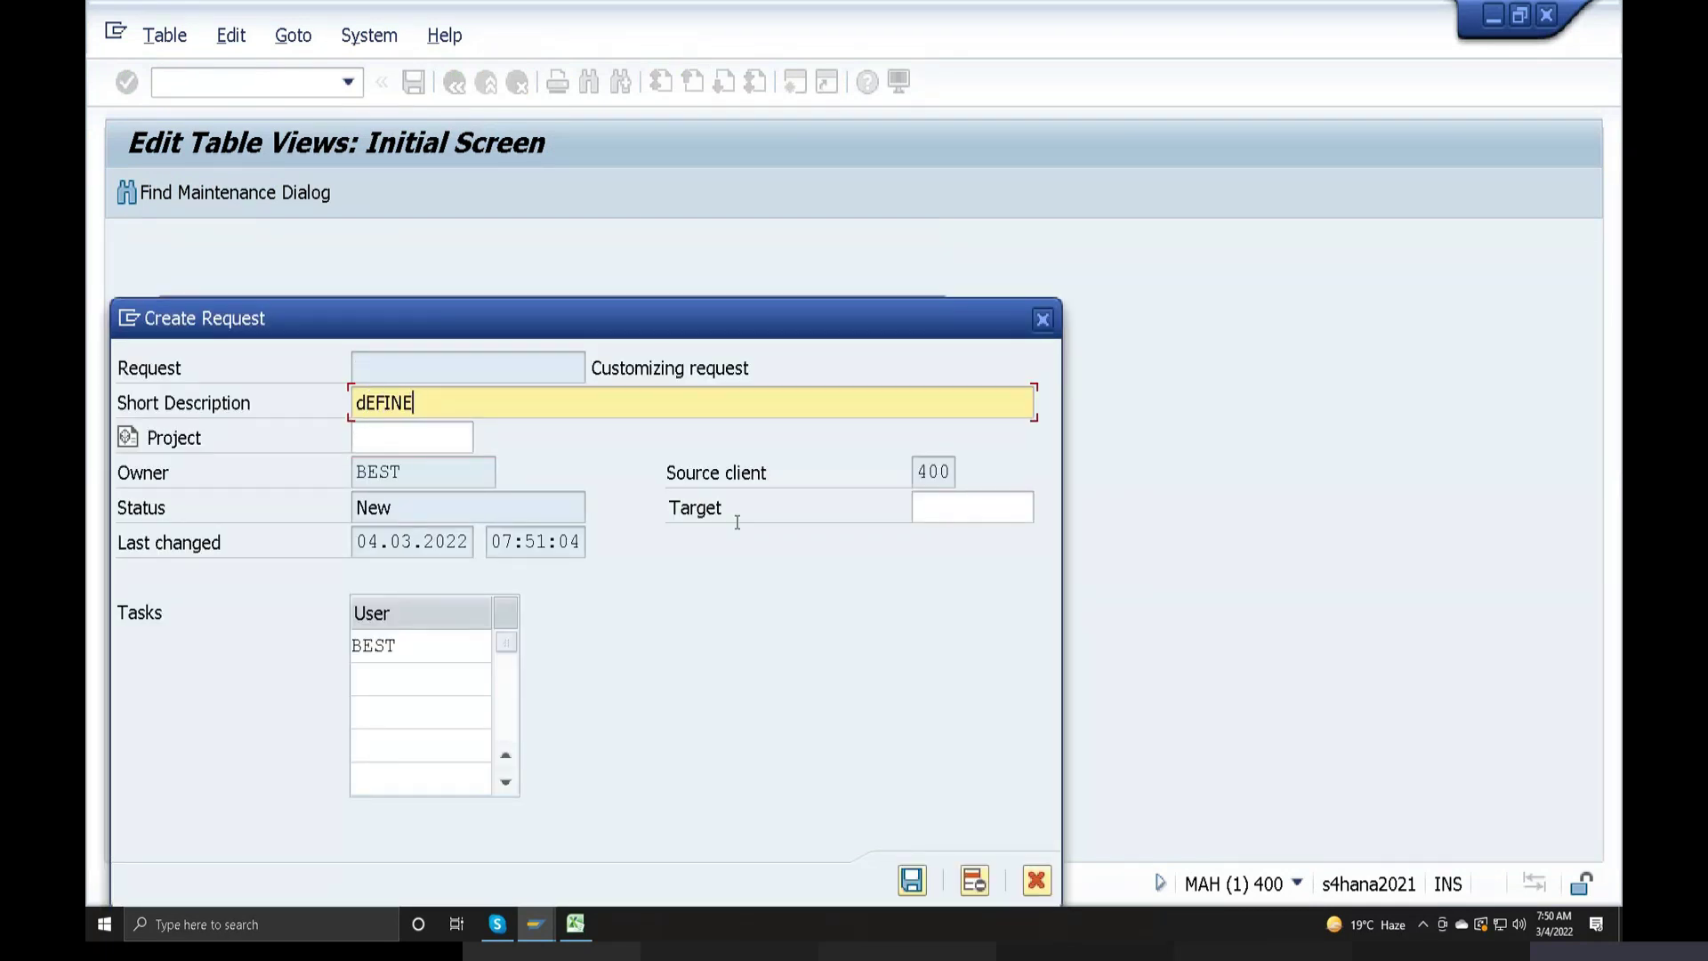
key(BackSpace)
key(BackSpace)
key(BackSpace)
key(BackSpace)
key(BackSpace)
key(BackSpace)
text(Define industry sector field selection)
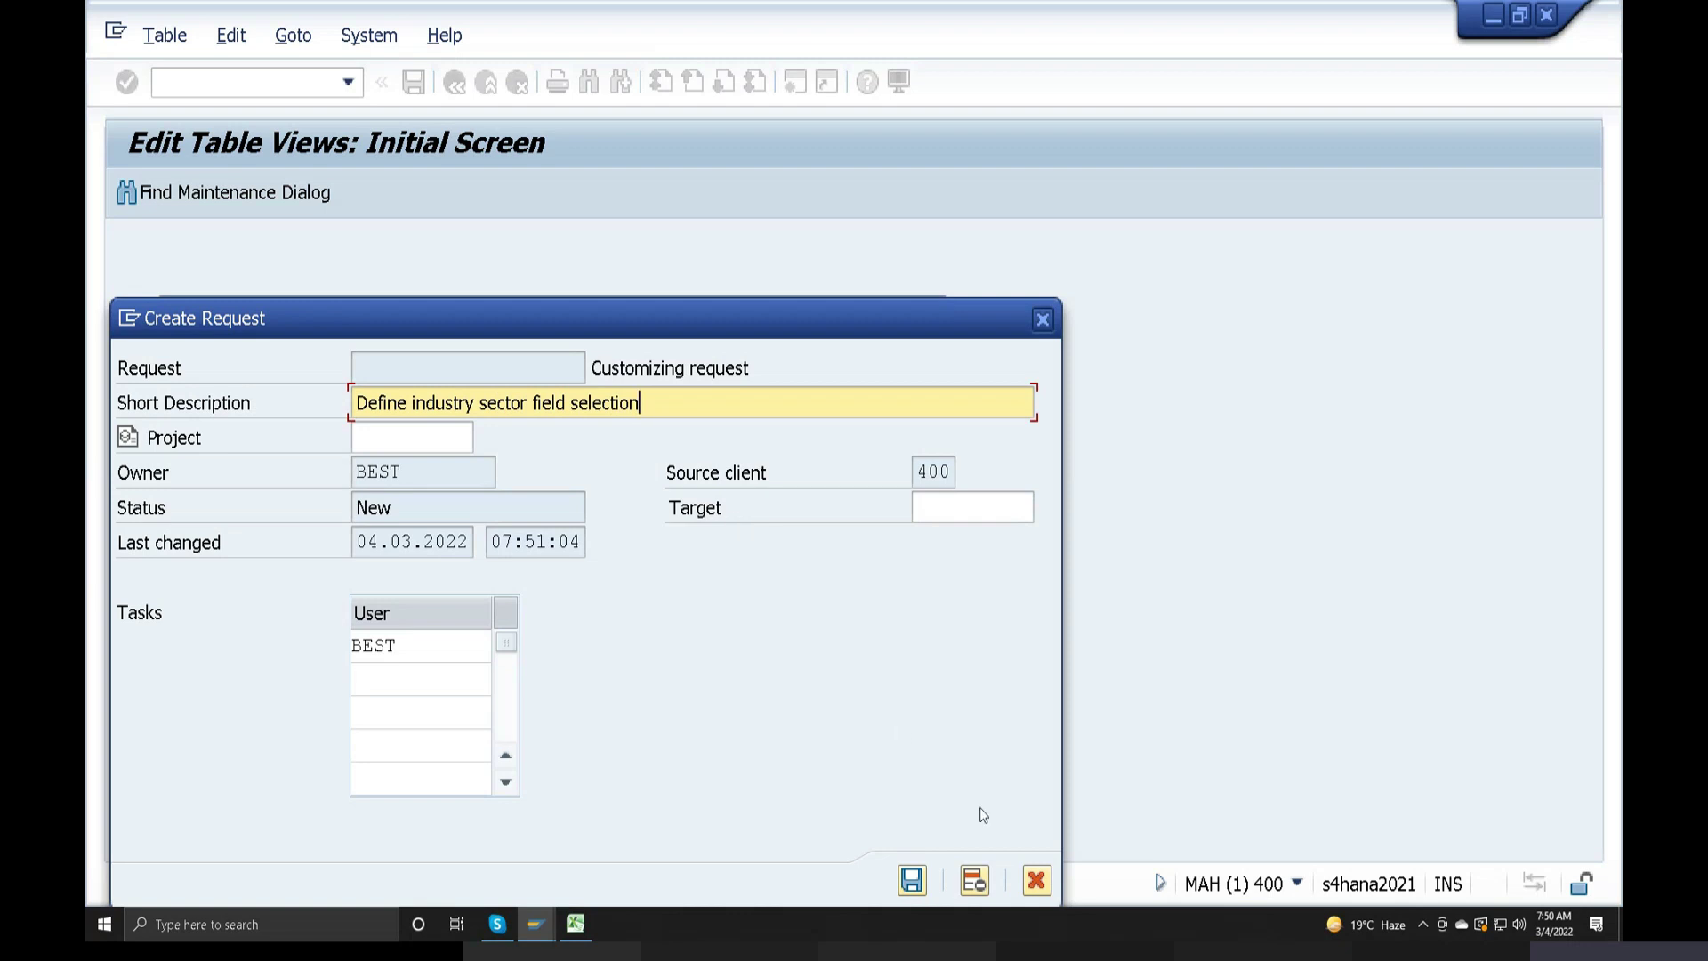
click(912, 880)
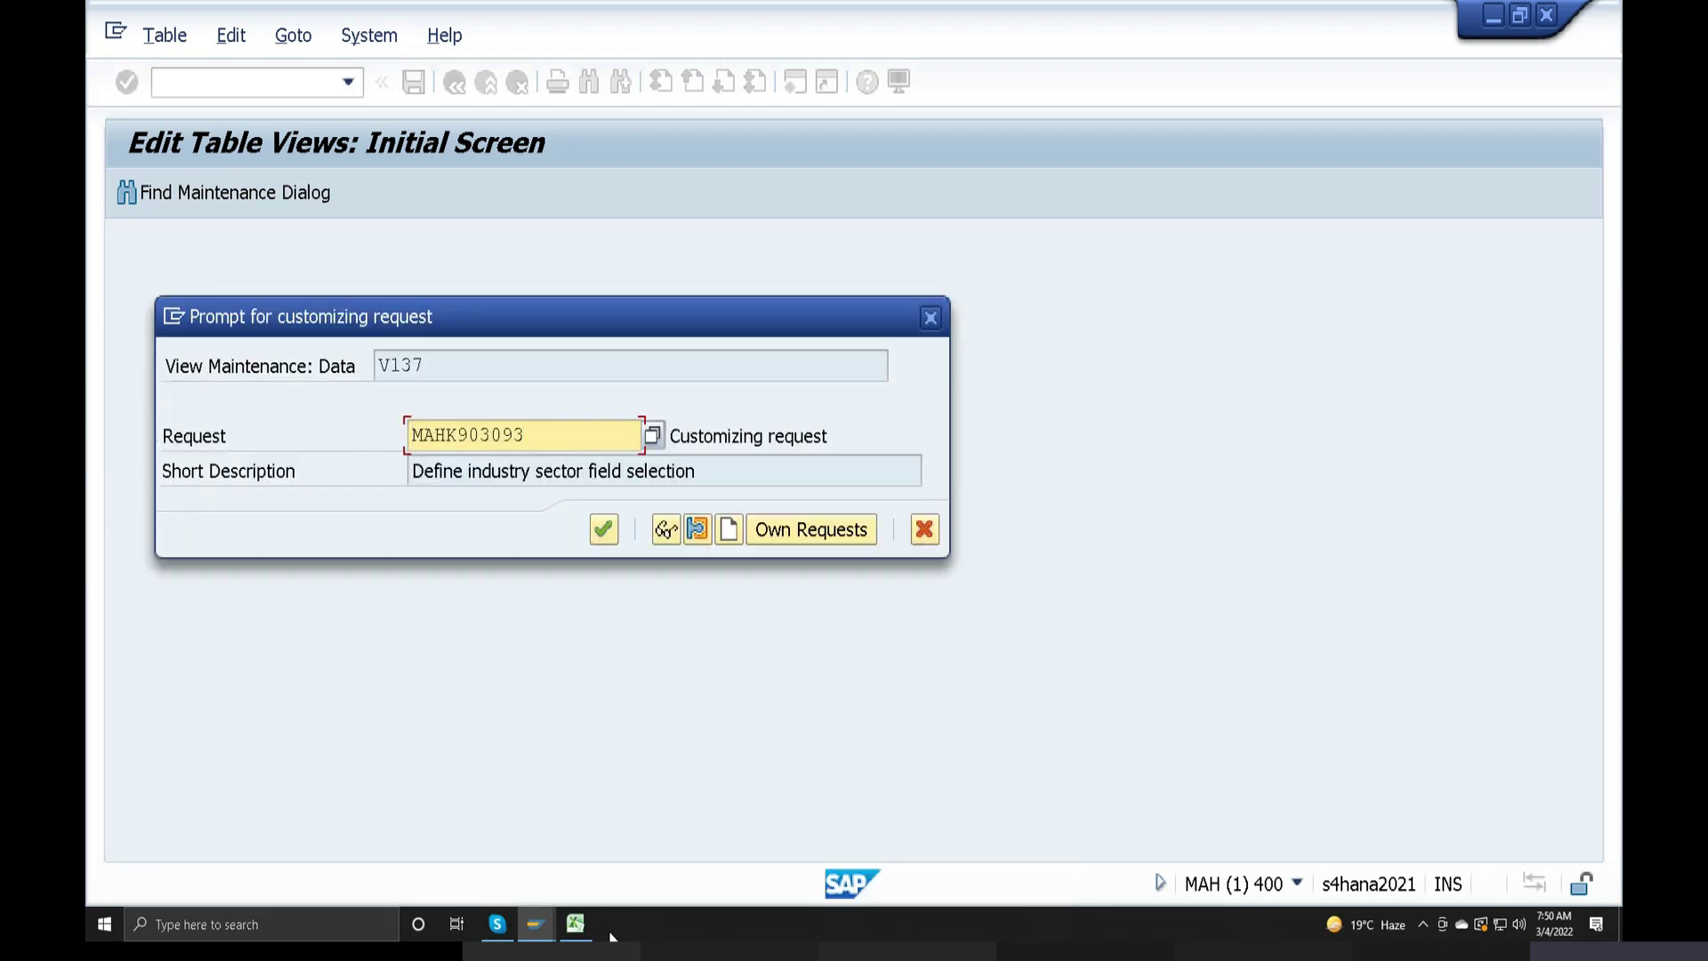
Switch to the Excel sheet and enter the new customizing request MAHK903093 in cell S94
click(575, 923)
click(1122, 649)
text(MAHK903093)
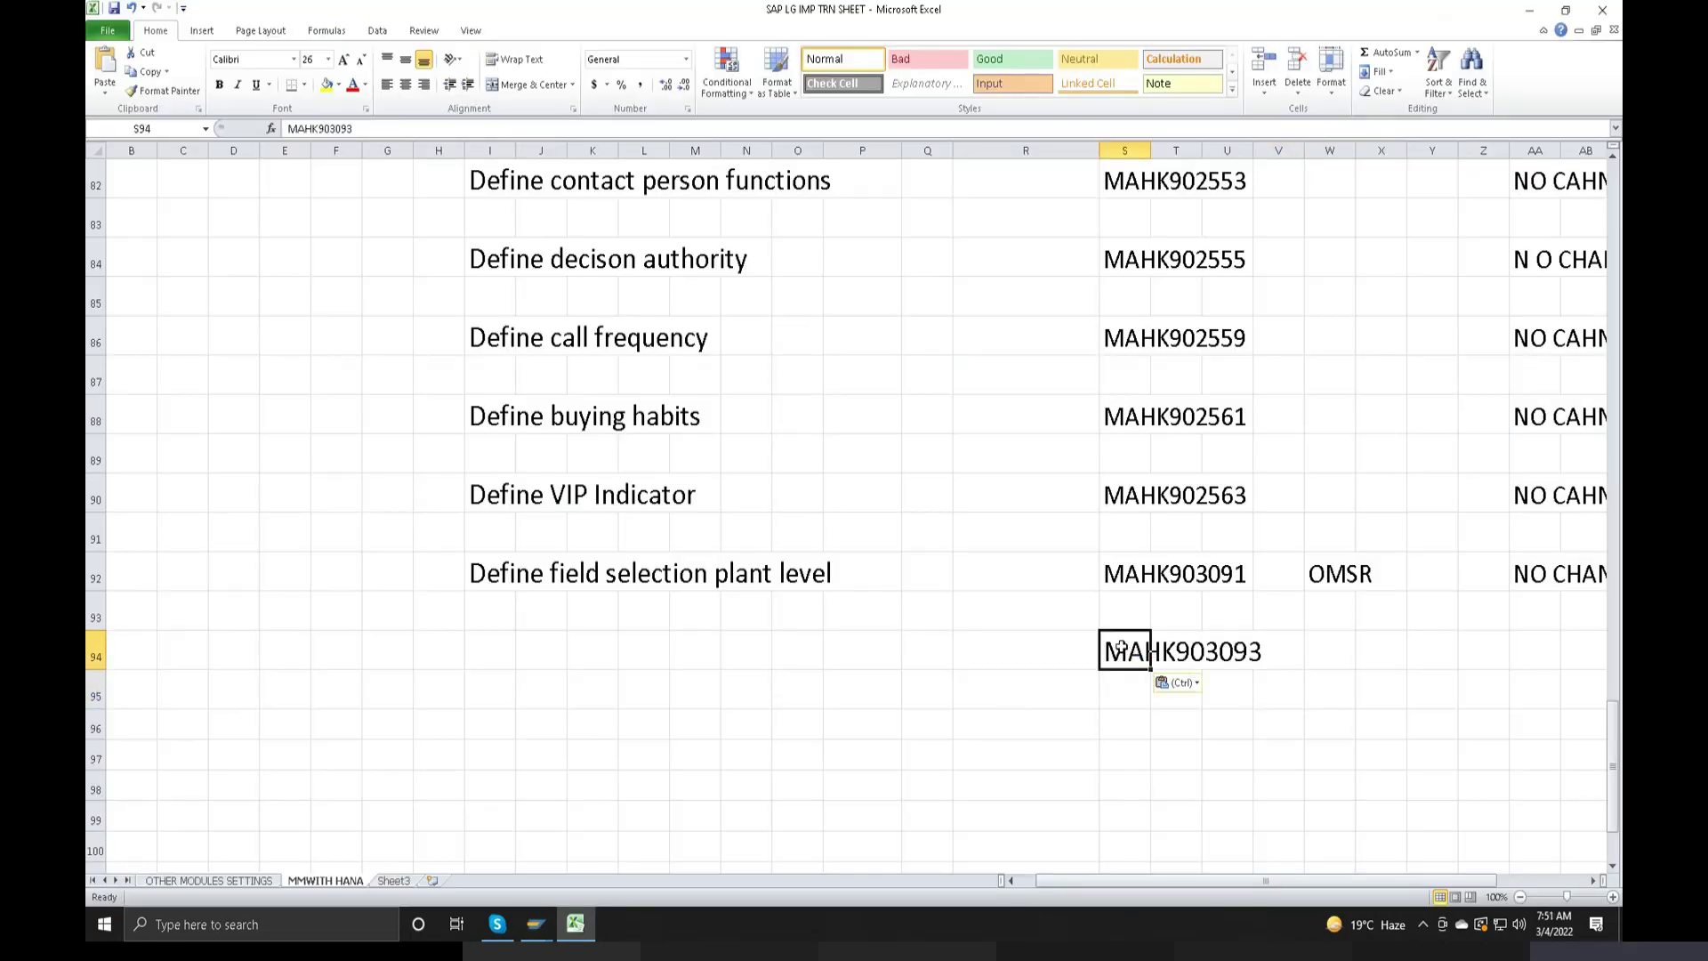
Copy the request's short description from SAP into Excel cell I94, and confirm the customizing request in SAP
click(525, 650)
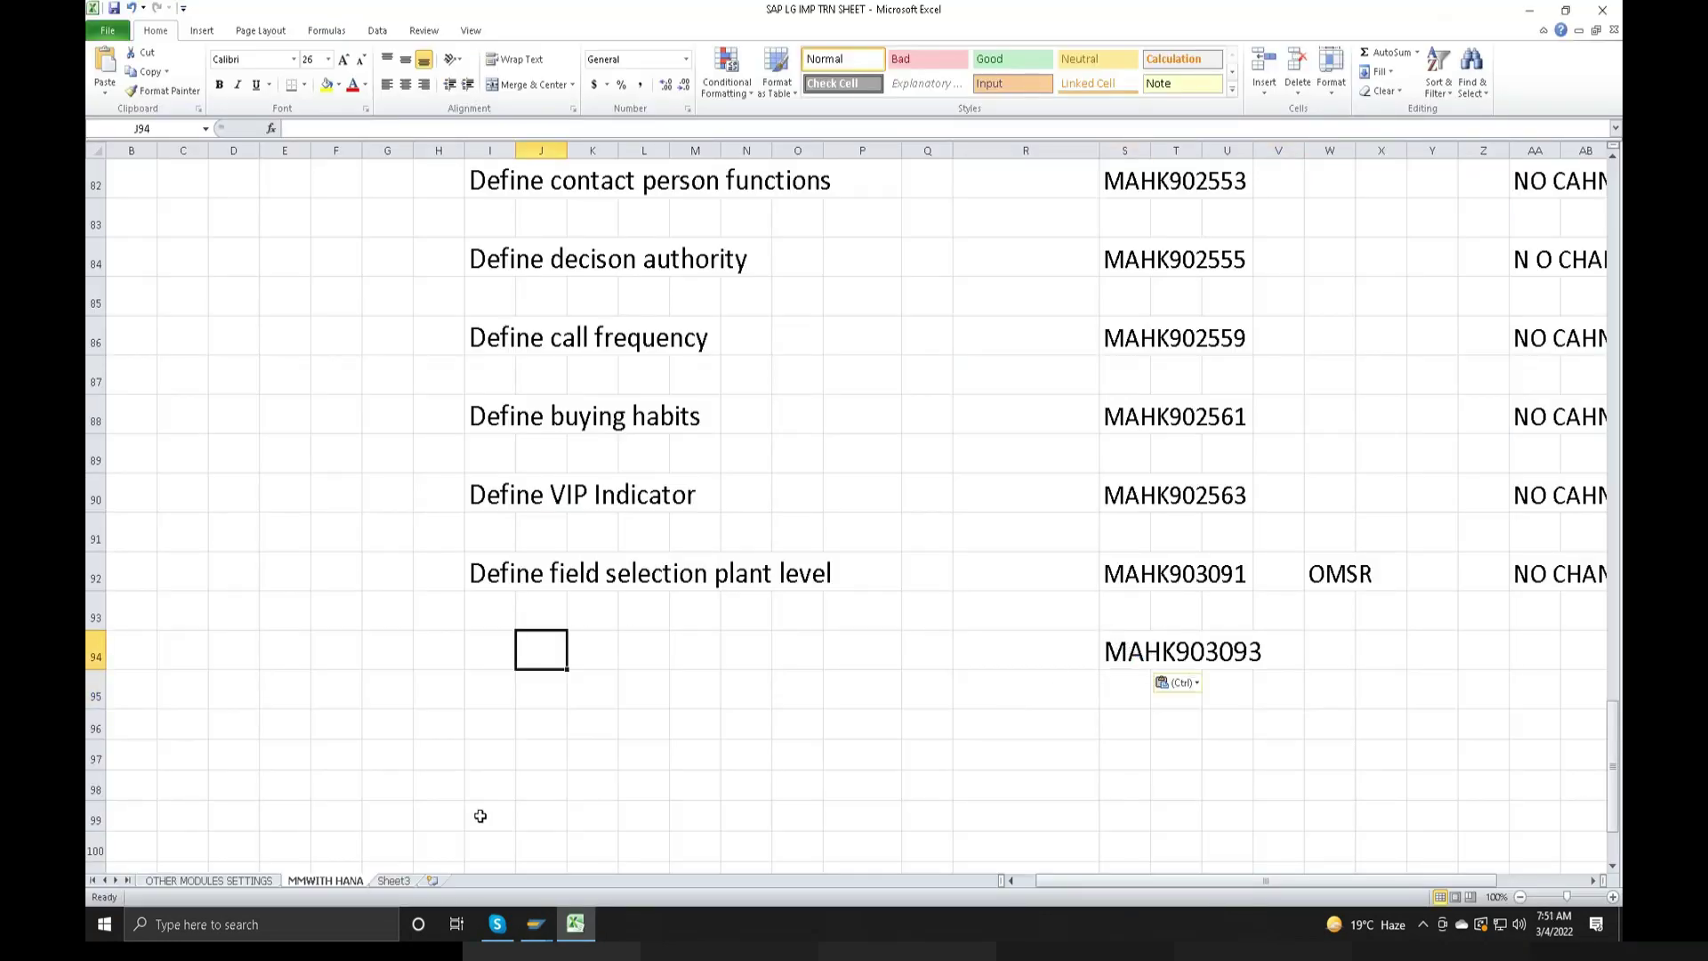
click(575, 923)
drag(696, 471, 413, 473)
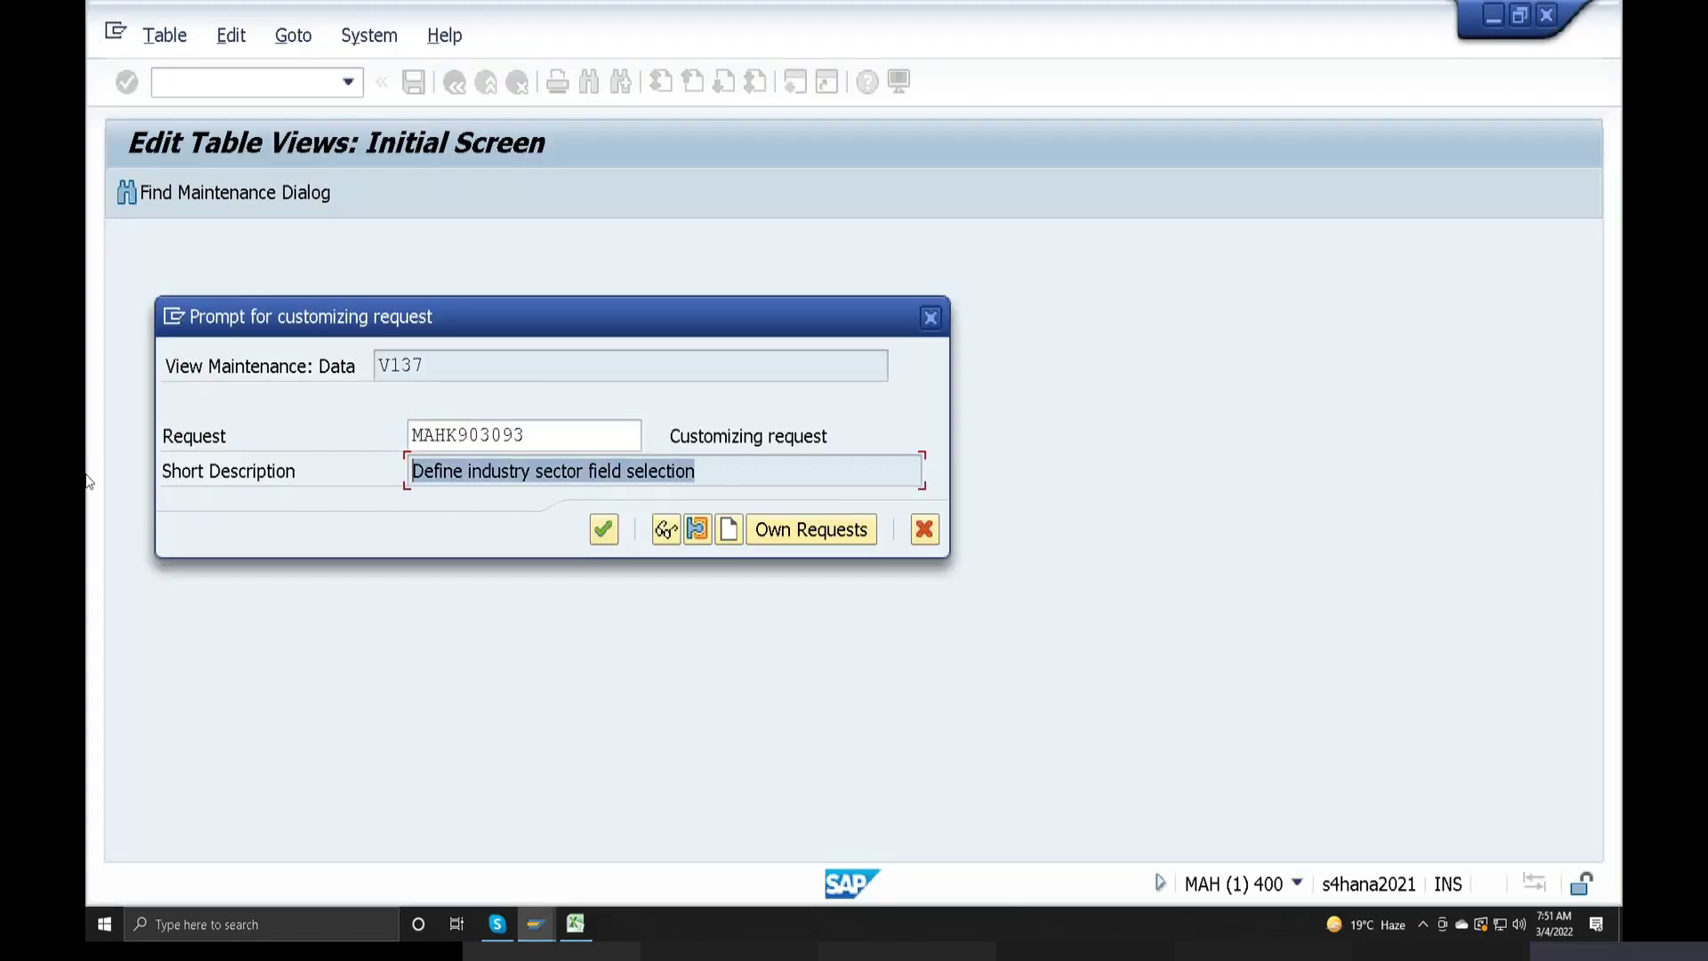
key(ctrl+c)
click(576, 923)
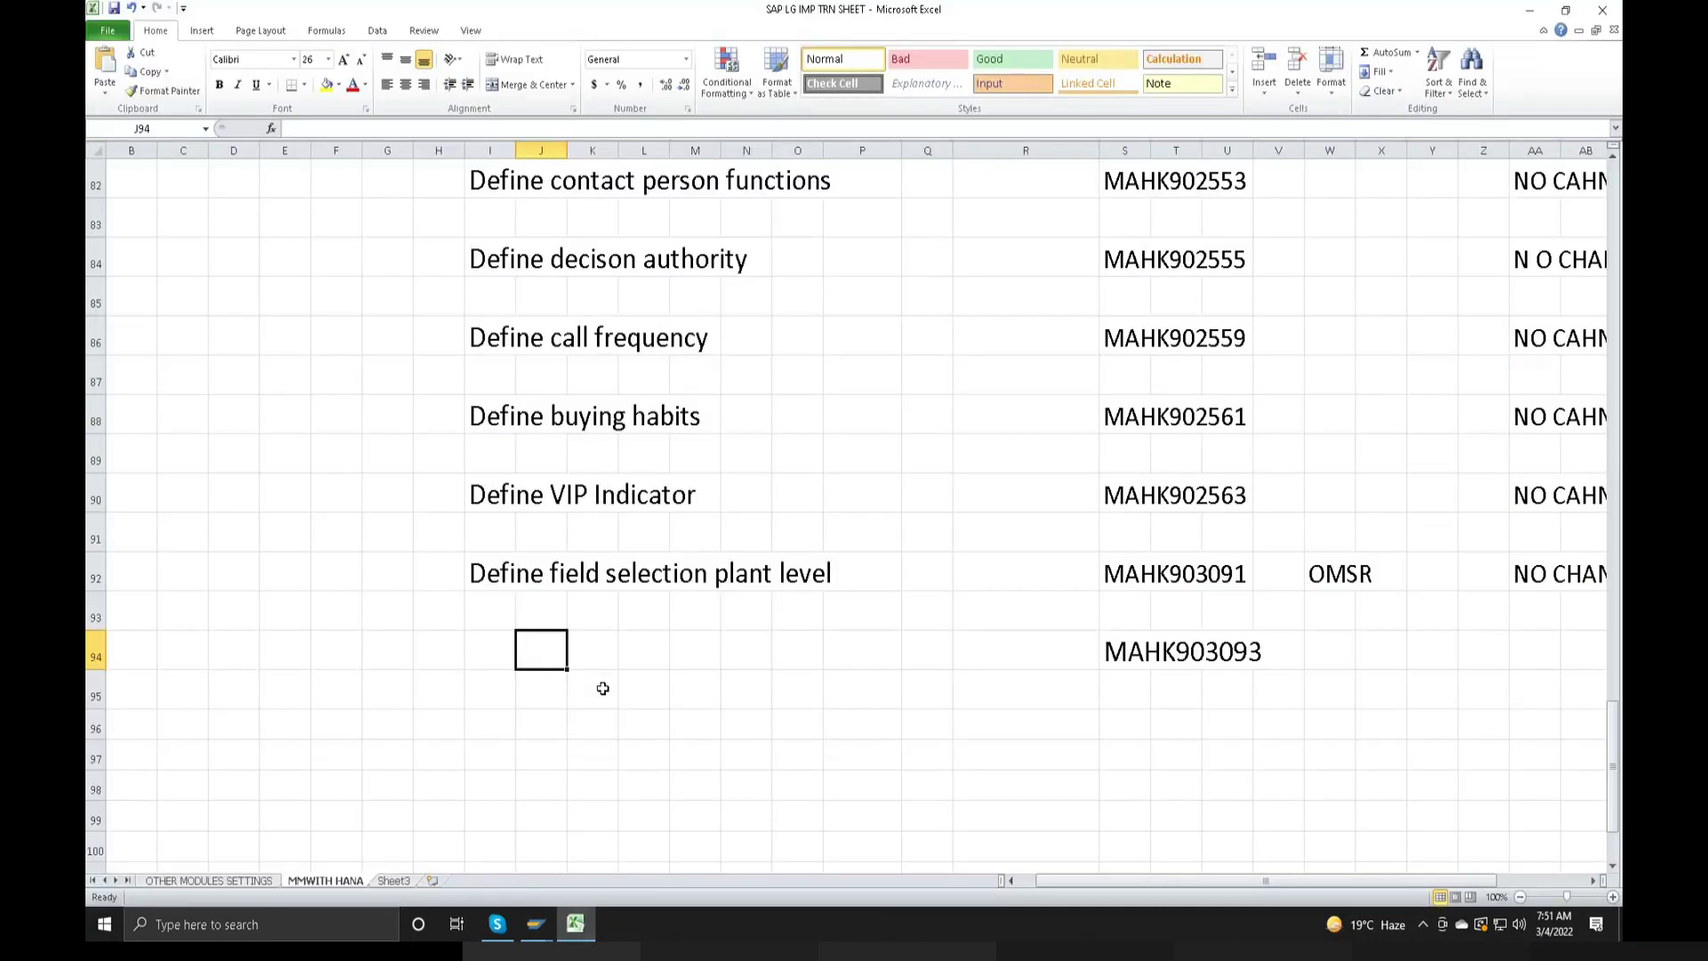
double_click(489, 655)
key(ctrl+v)
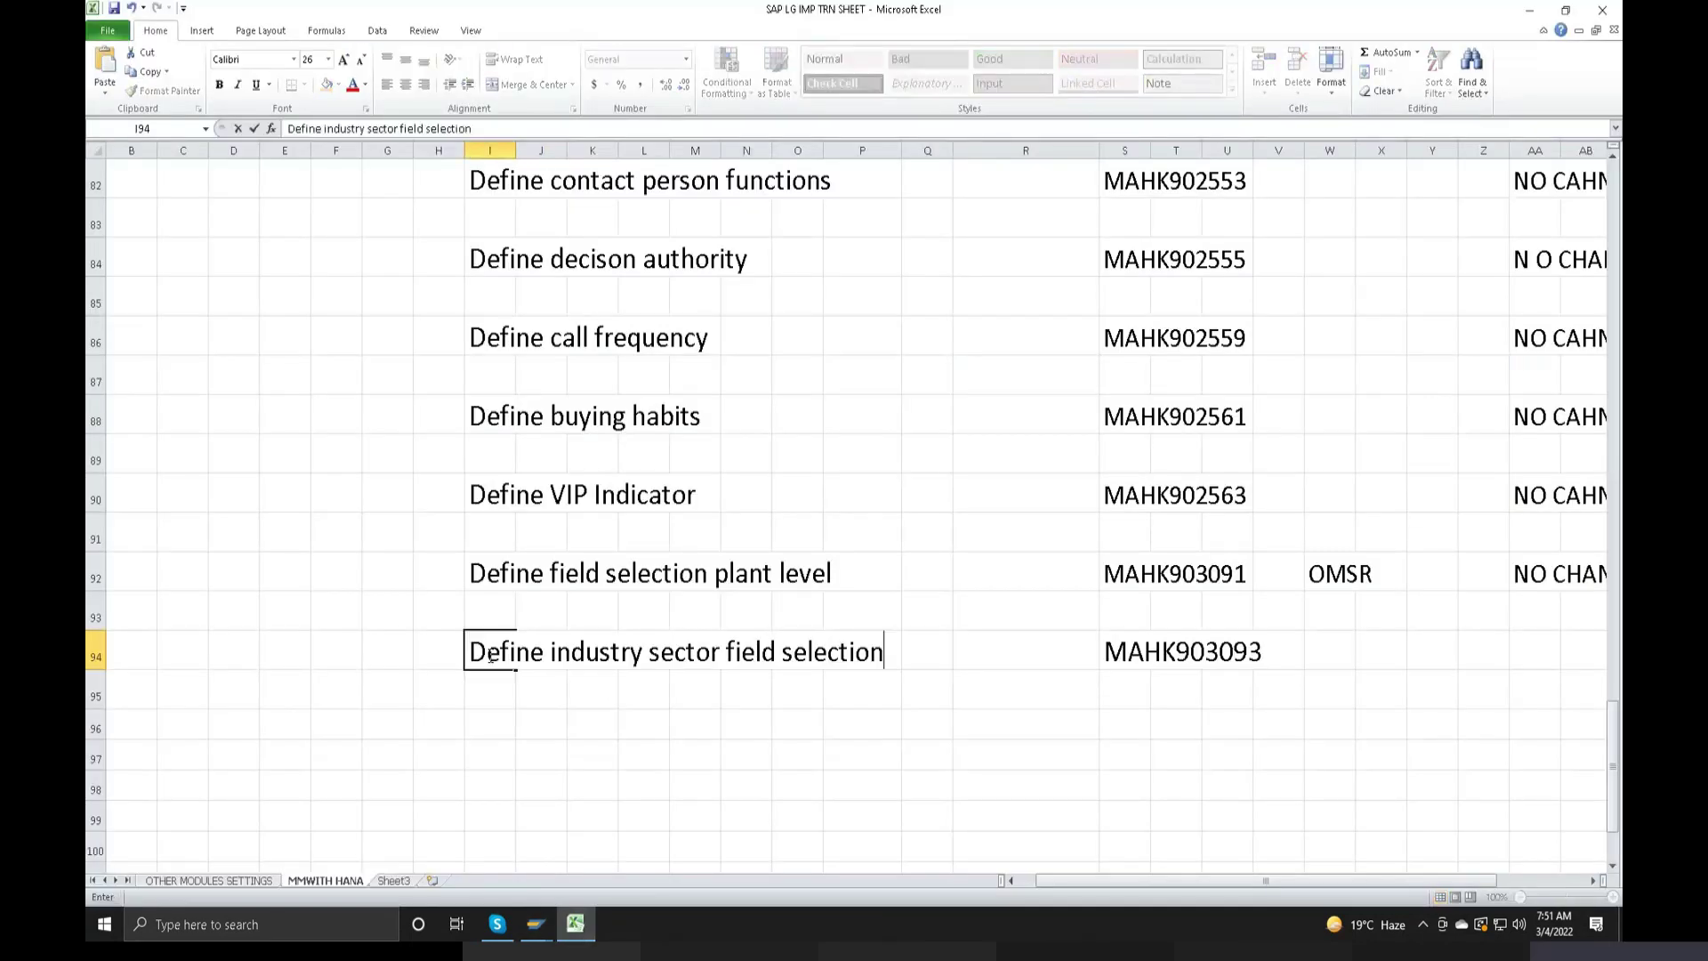
click(565, 932)
click(599, 525)
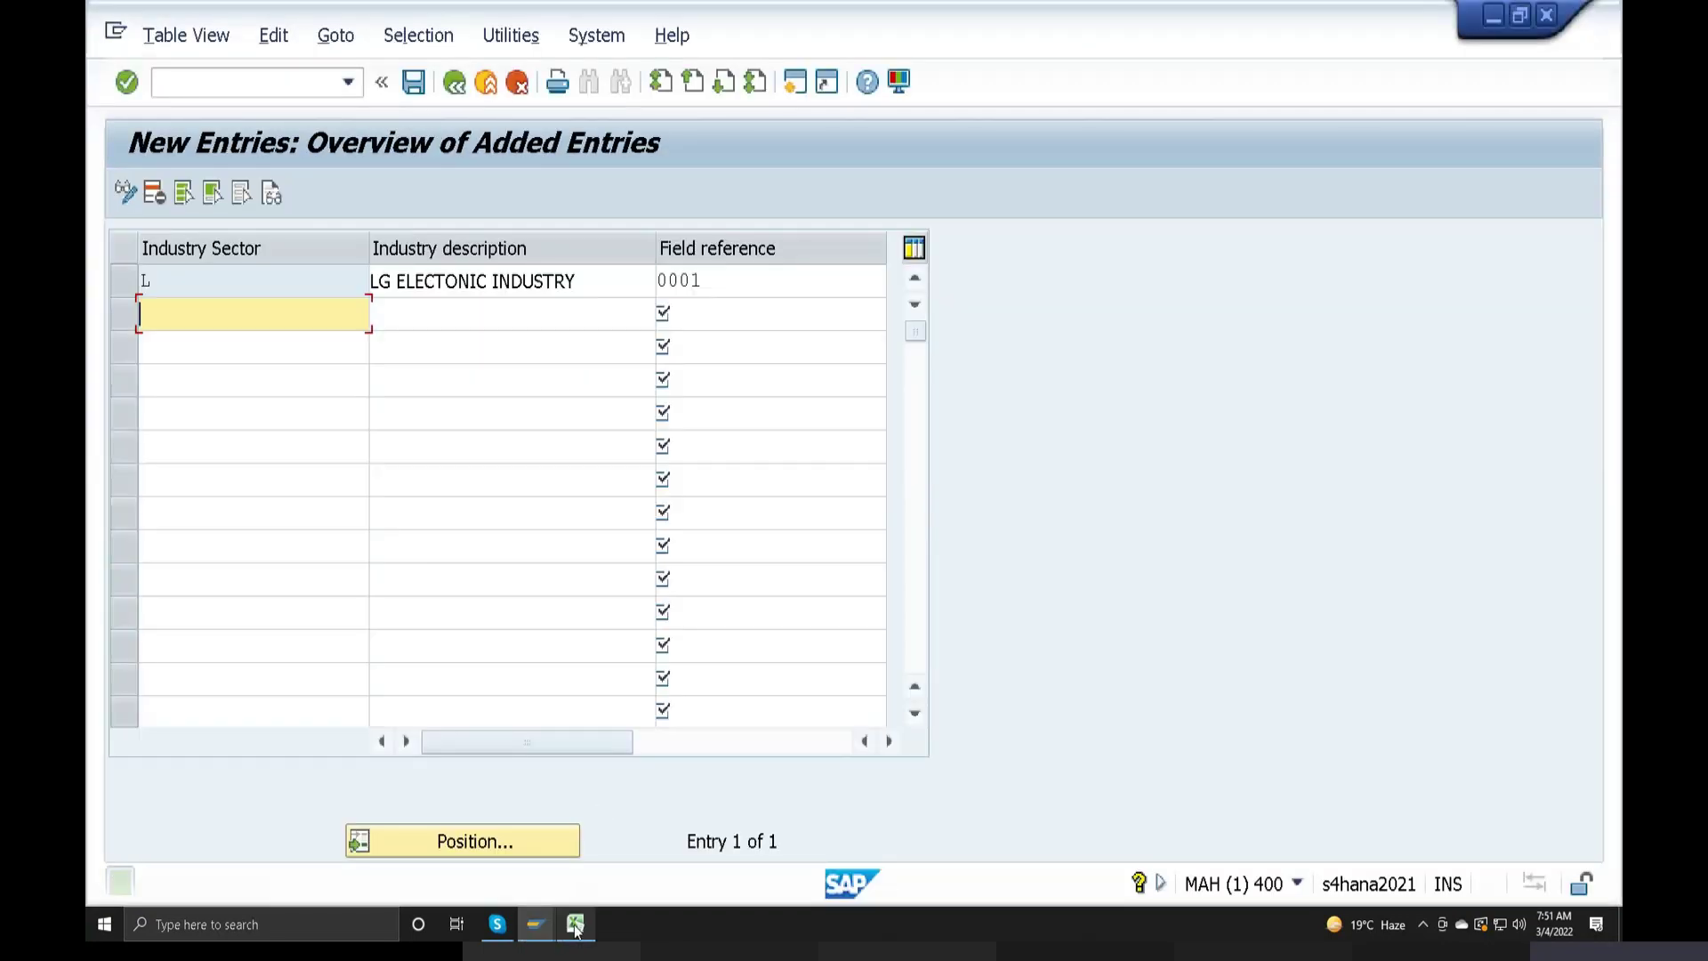
Review the plant-level field selection entry in row 92 of the Excel sheet and return to the SAP window
click(575, 925)
drag(503, 579, 1601, 582)
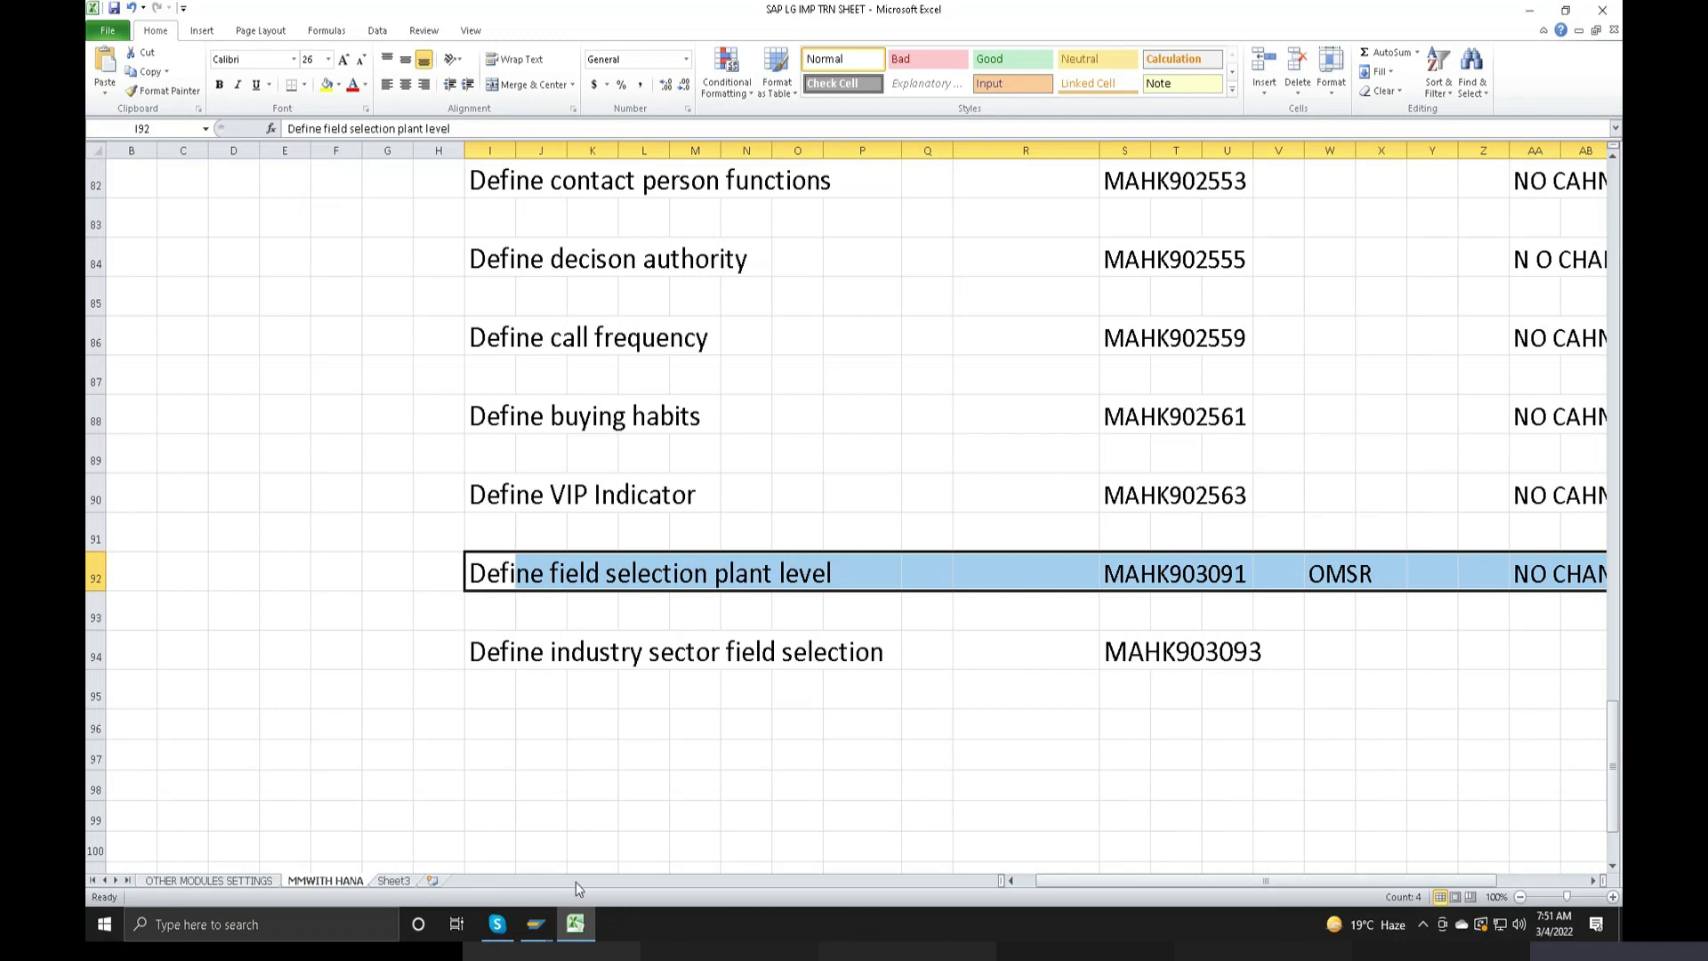
click(534, 925)
click(525, 878)
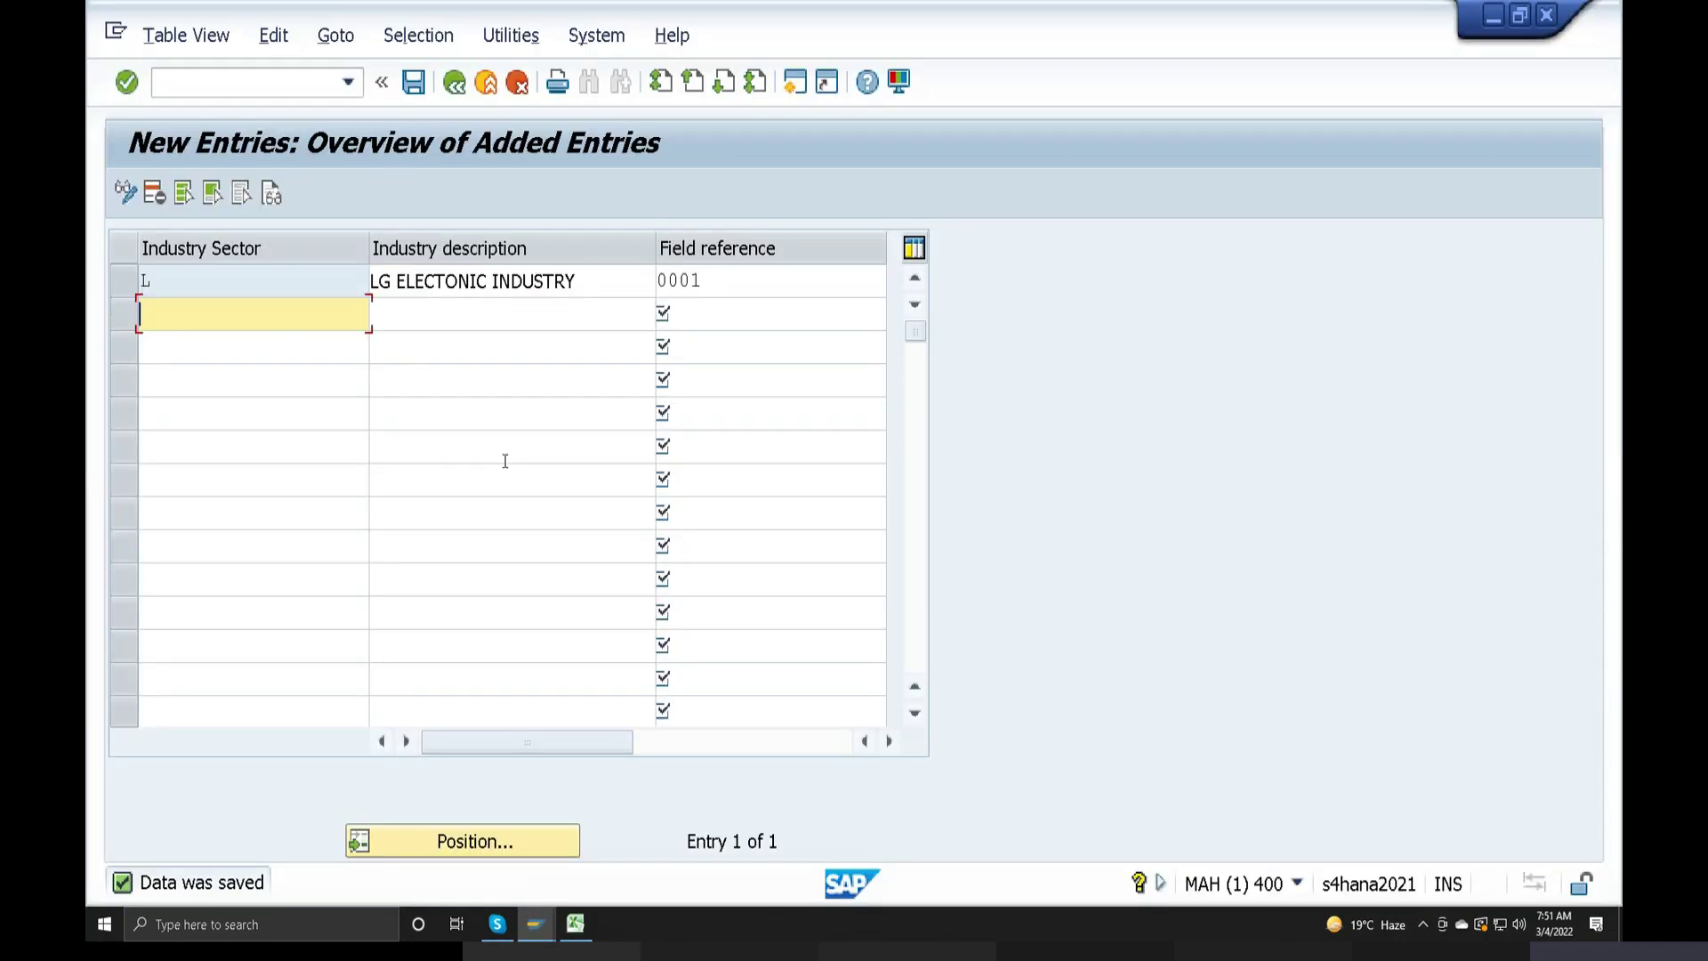
Leave the industry sector table and start new entries in Define Plant-Specific Field Selection and Plant-Specific Screen Selection
click(454, 82)
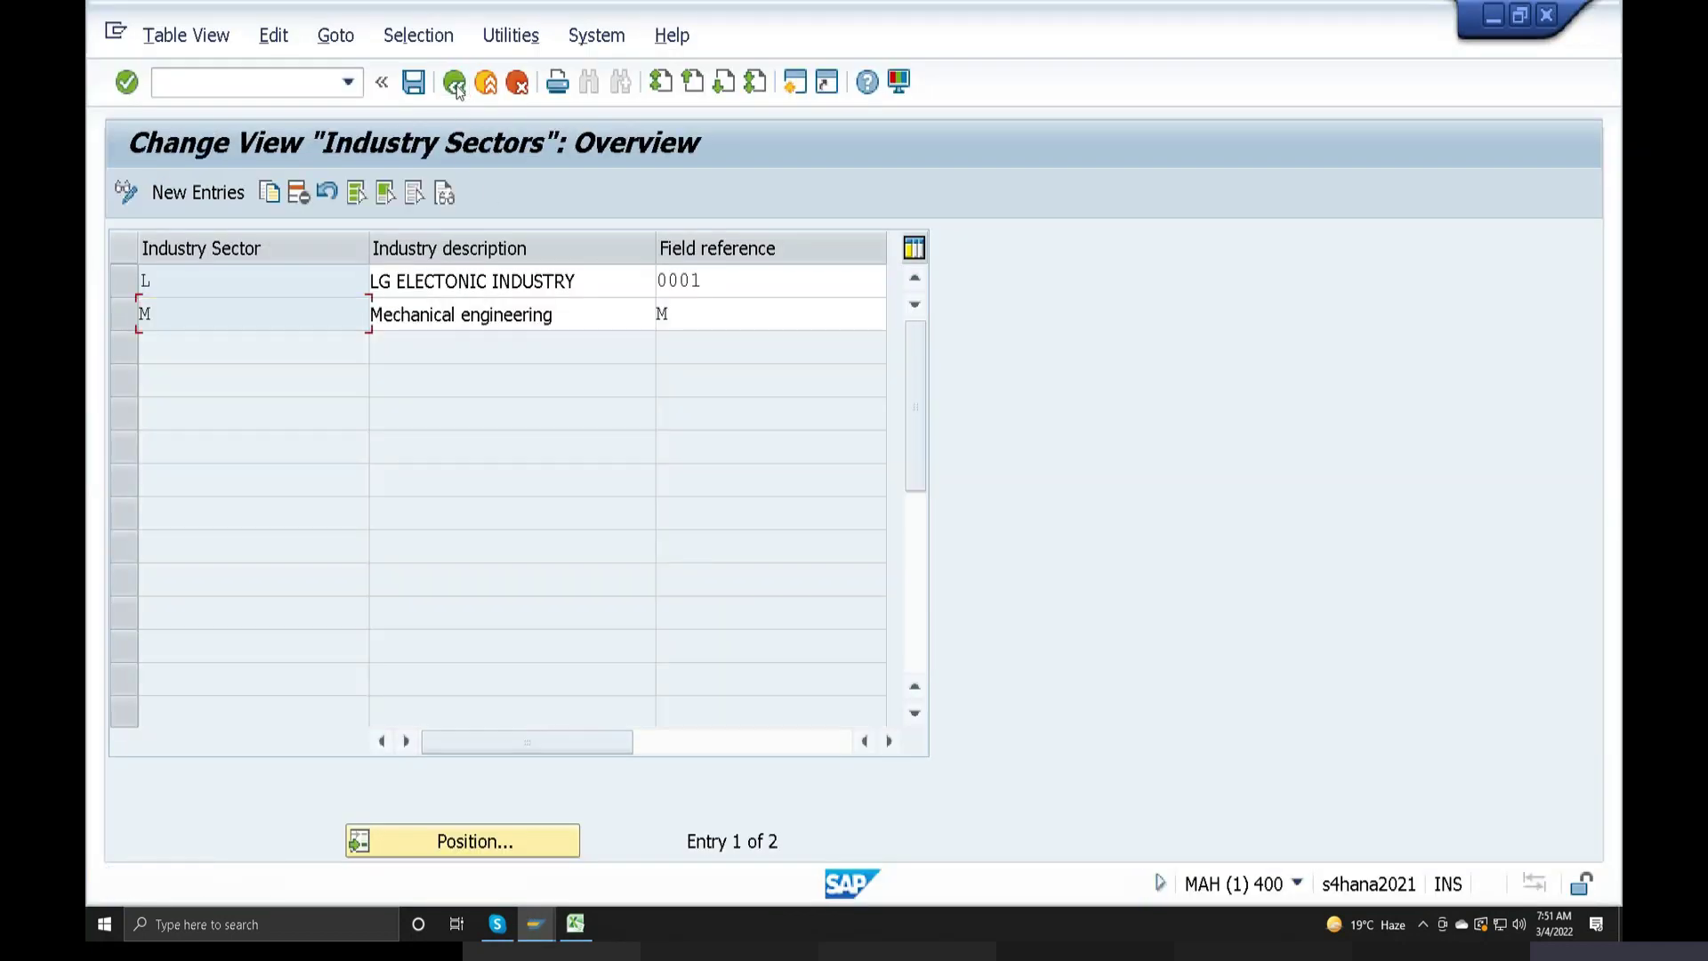
key(F3)
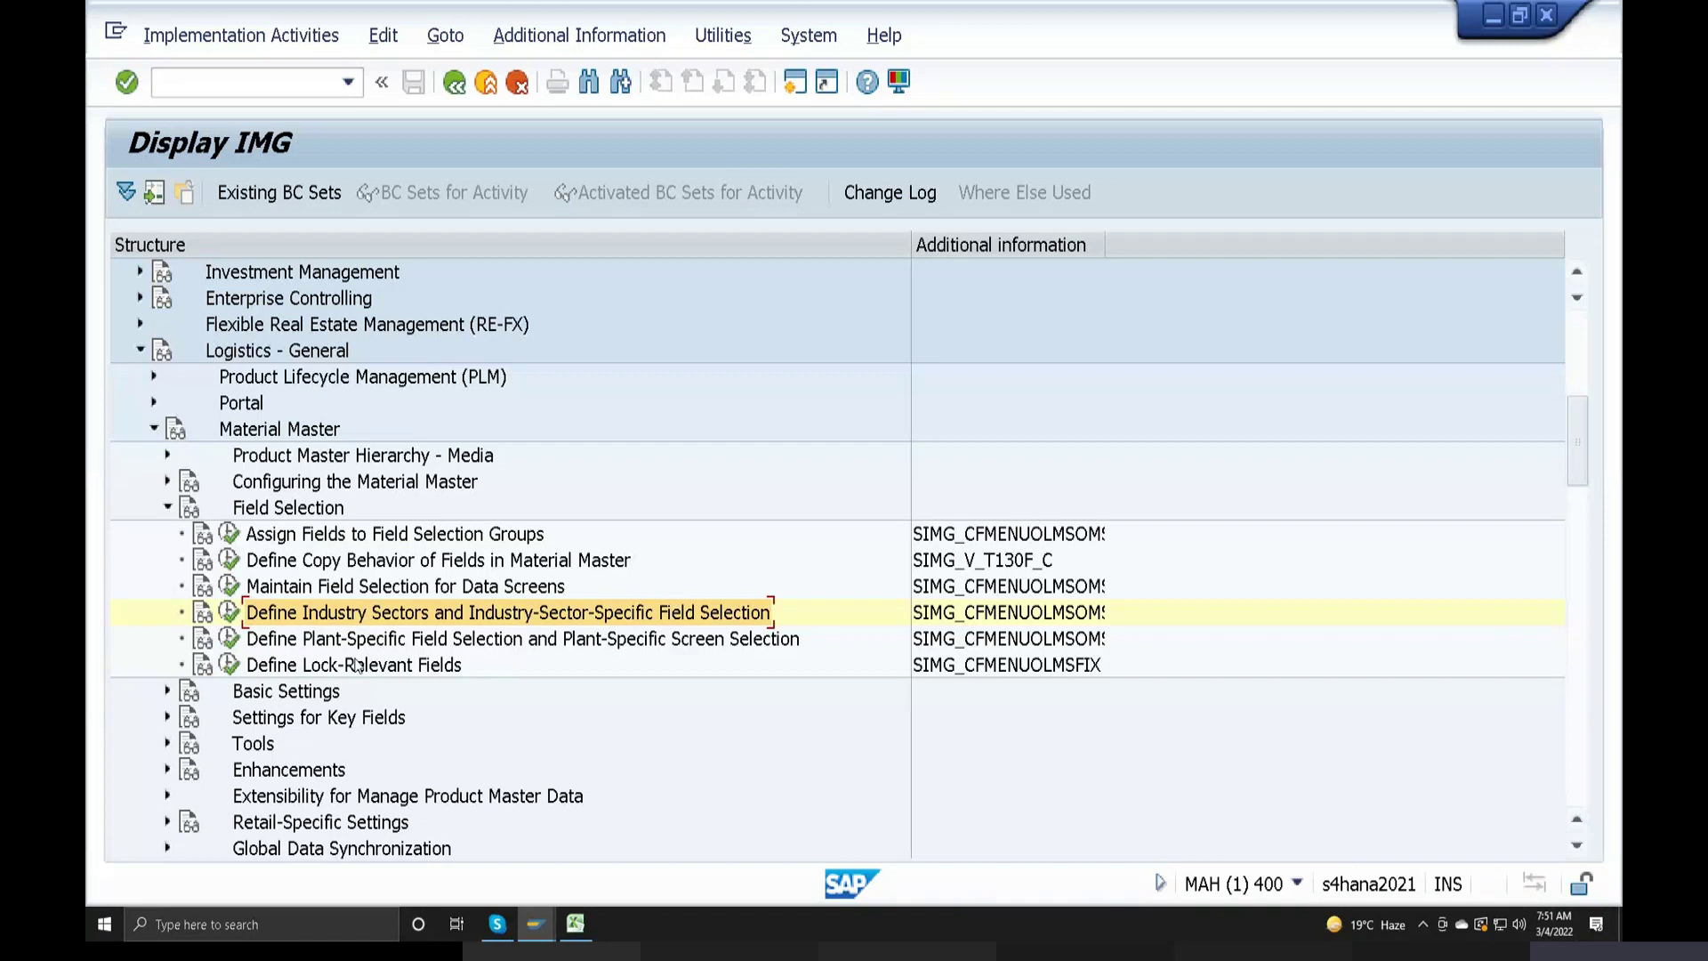
click(229, 638)
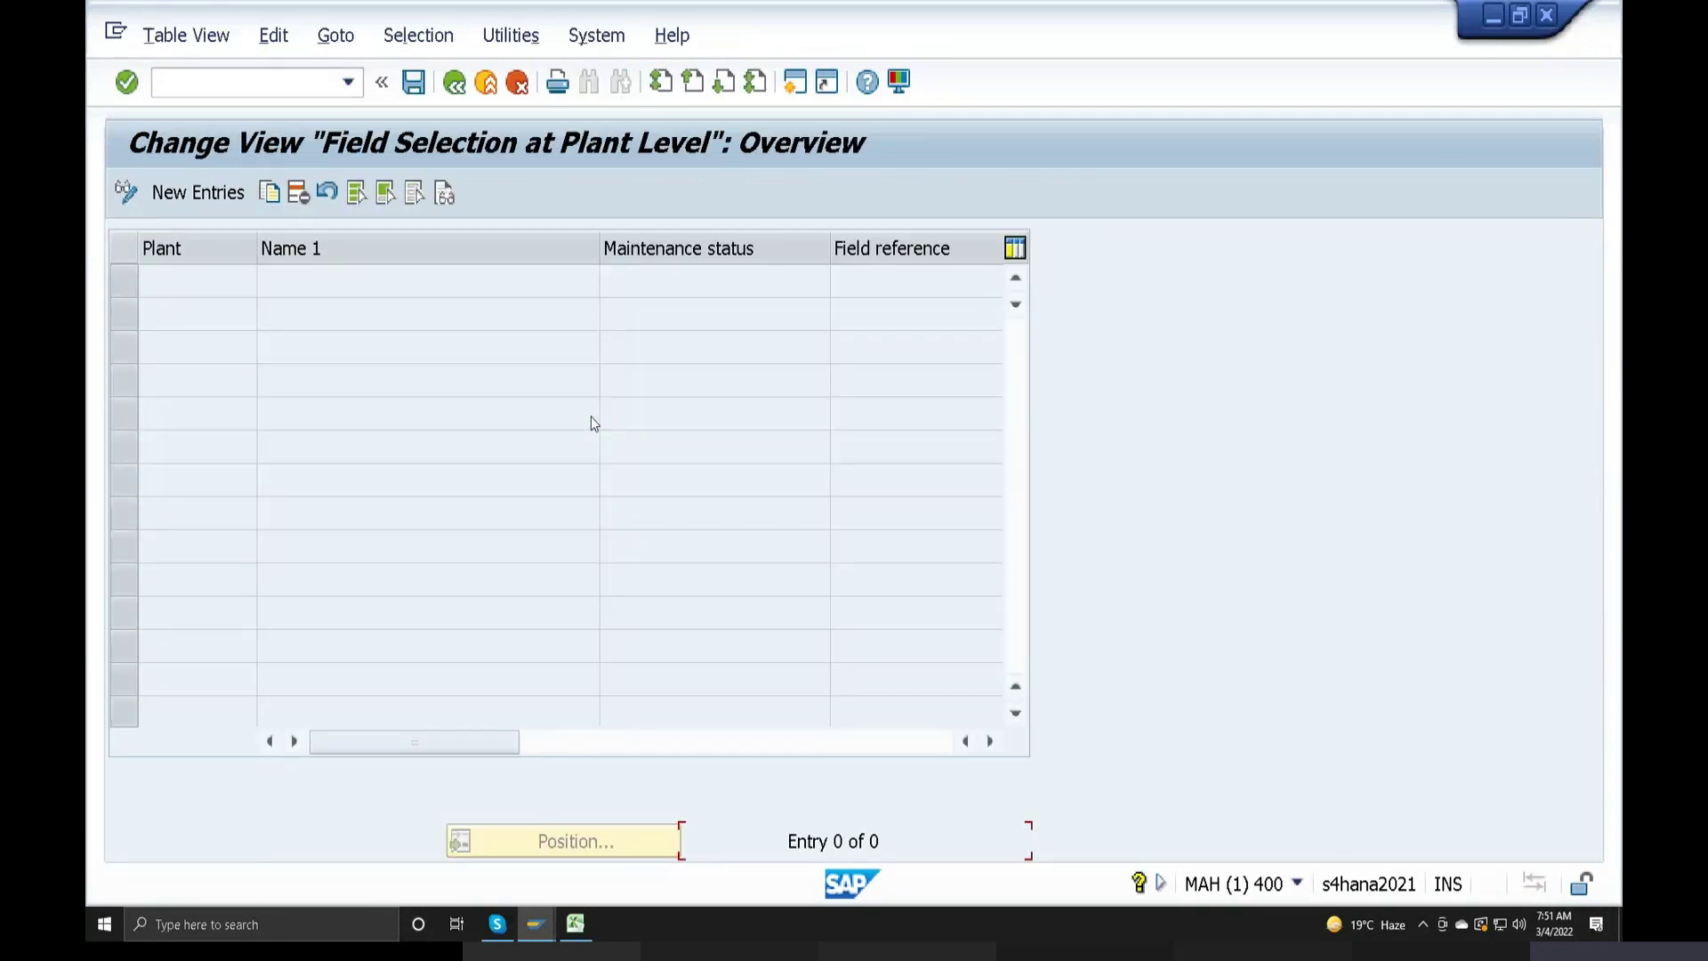
click(200, 194)
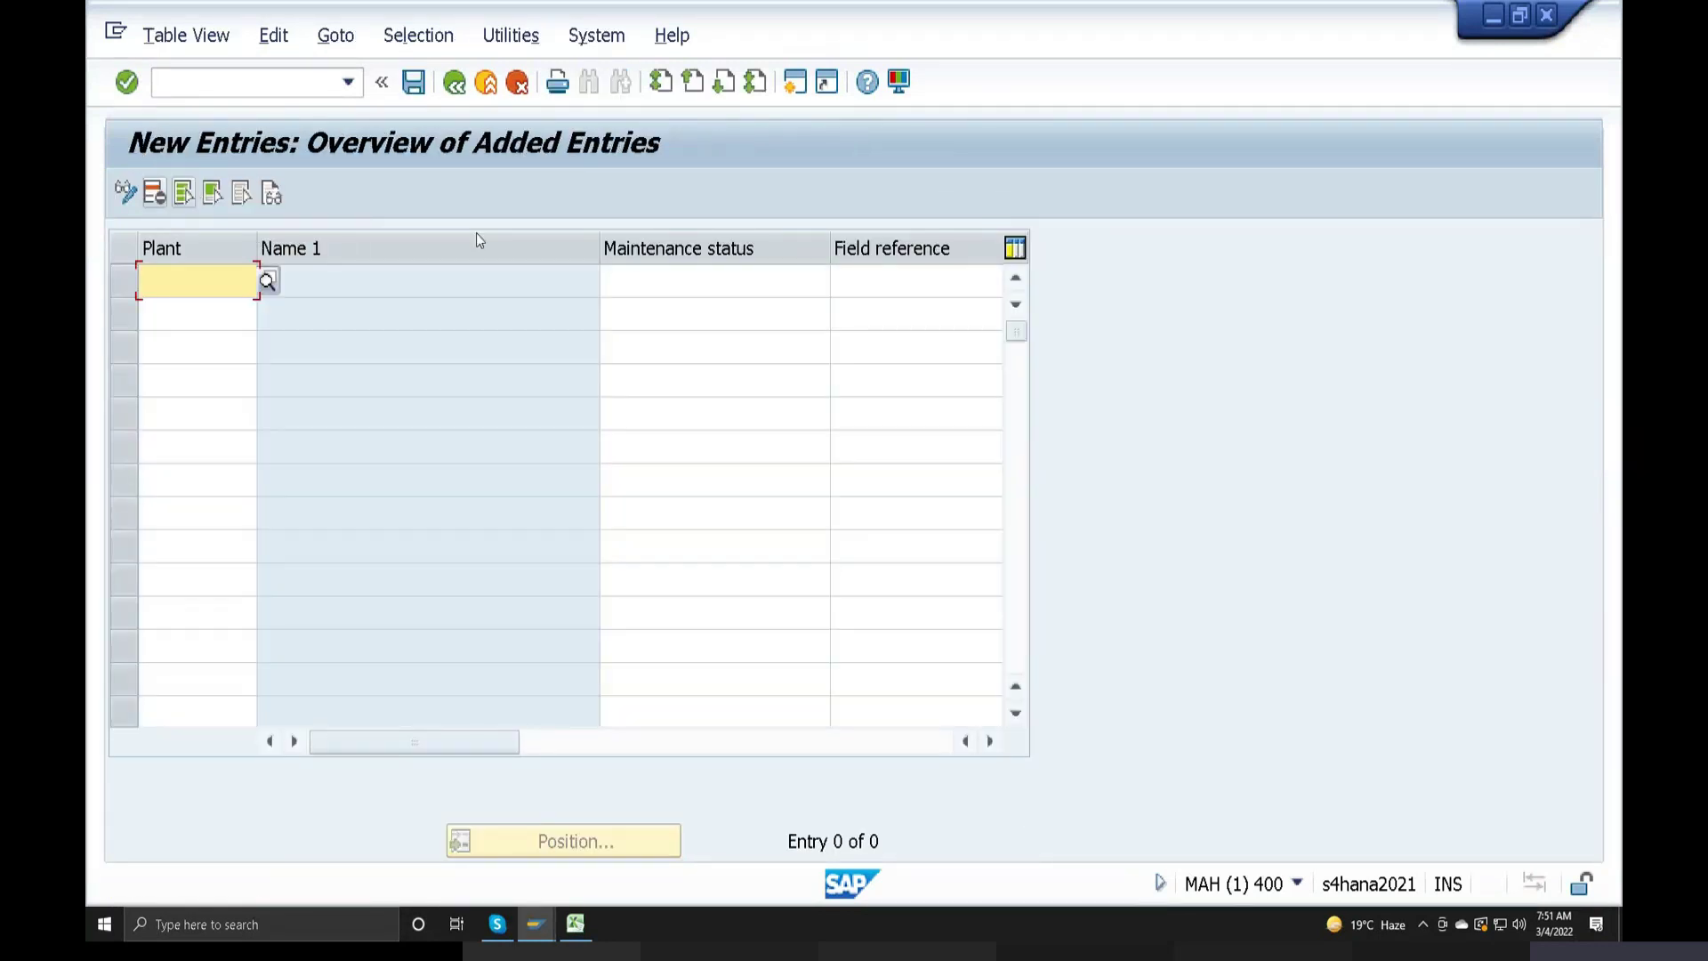
Look through the possible values for the first entry's maintenance status and close the list without choosing one
click(752, 289)
click(838, 281)
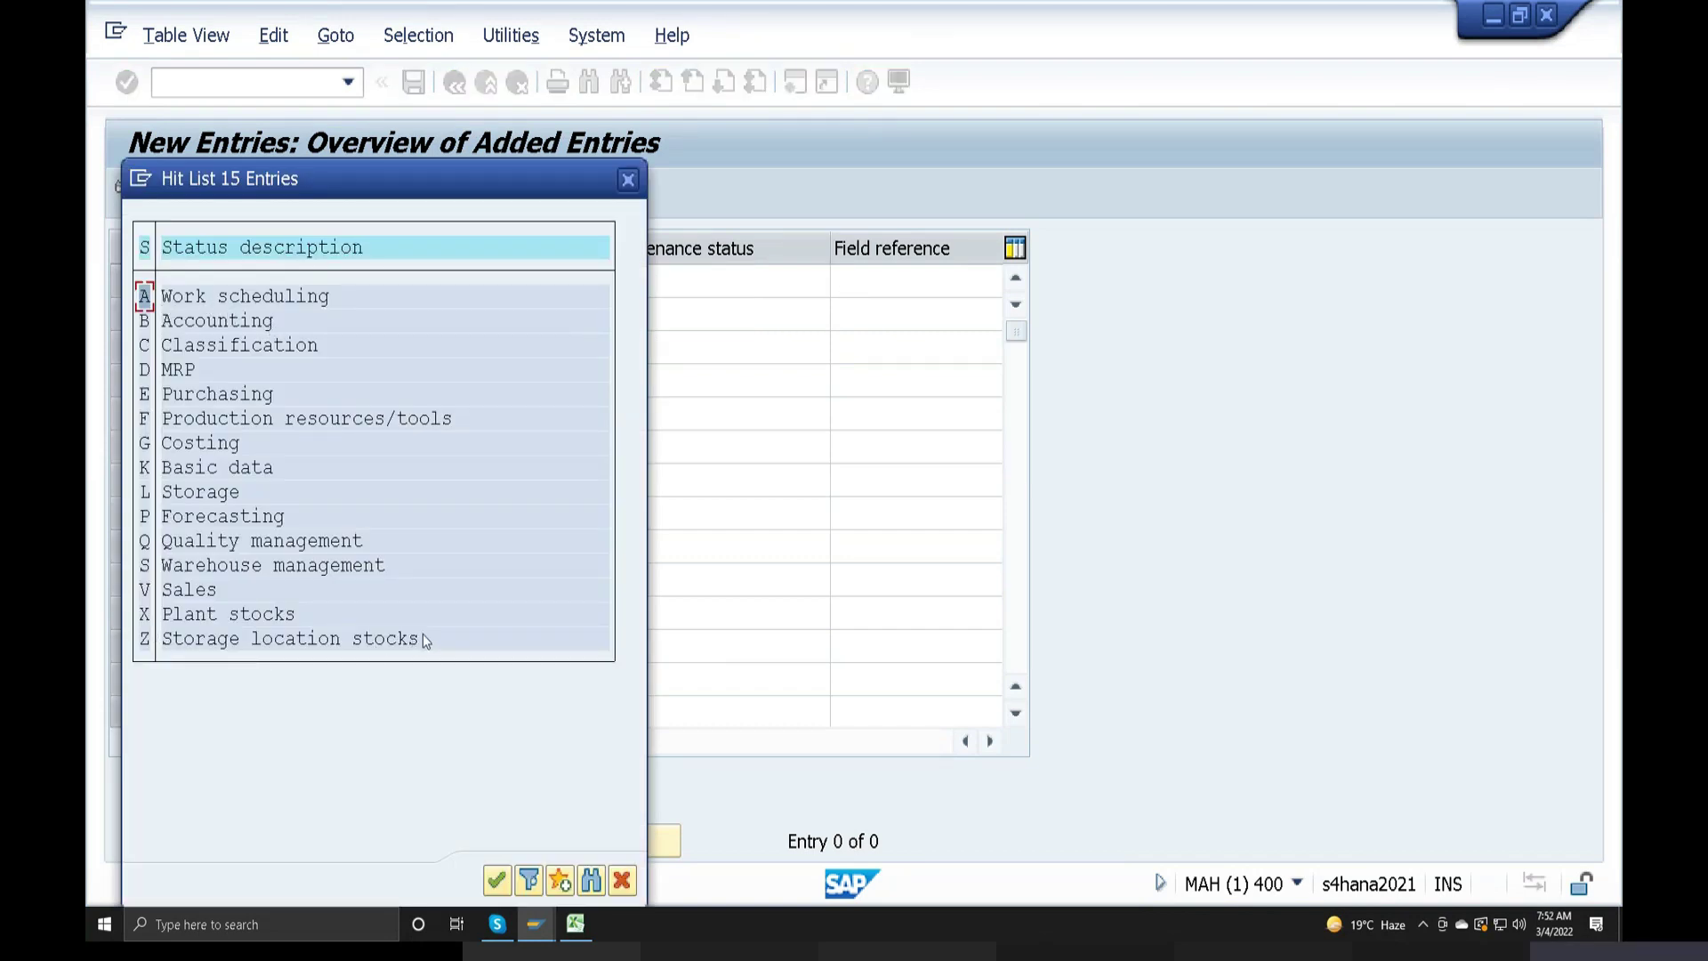
click(628, 180)
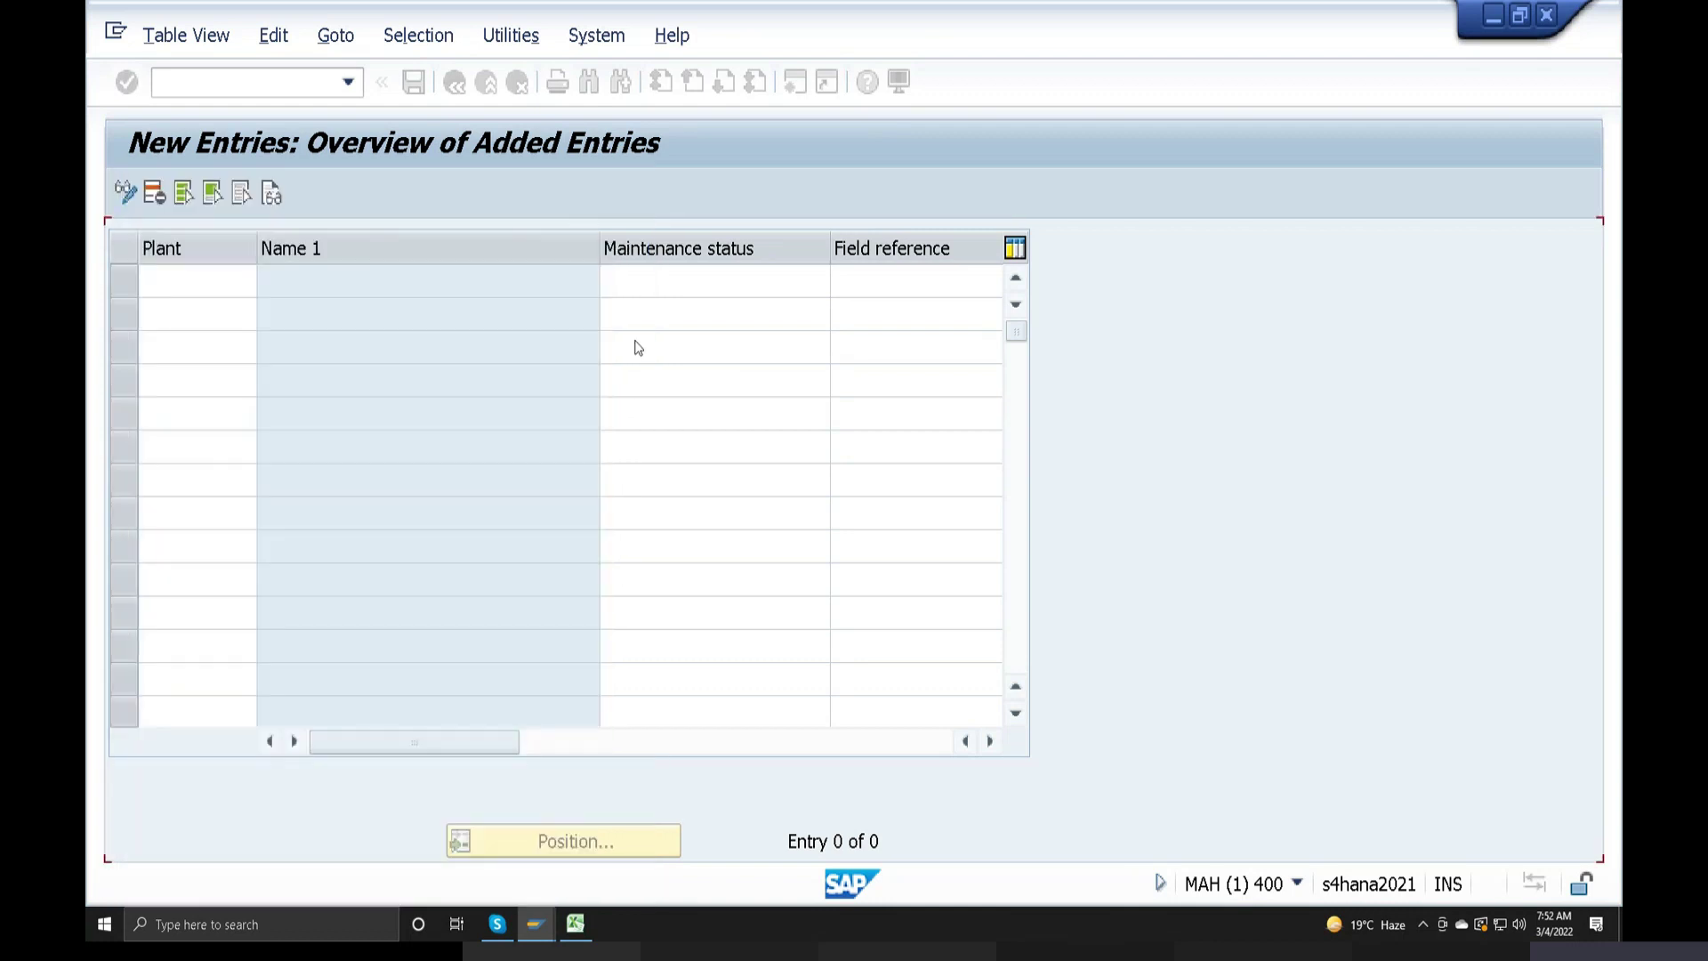
click(904, 282)
click(756, 281)
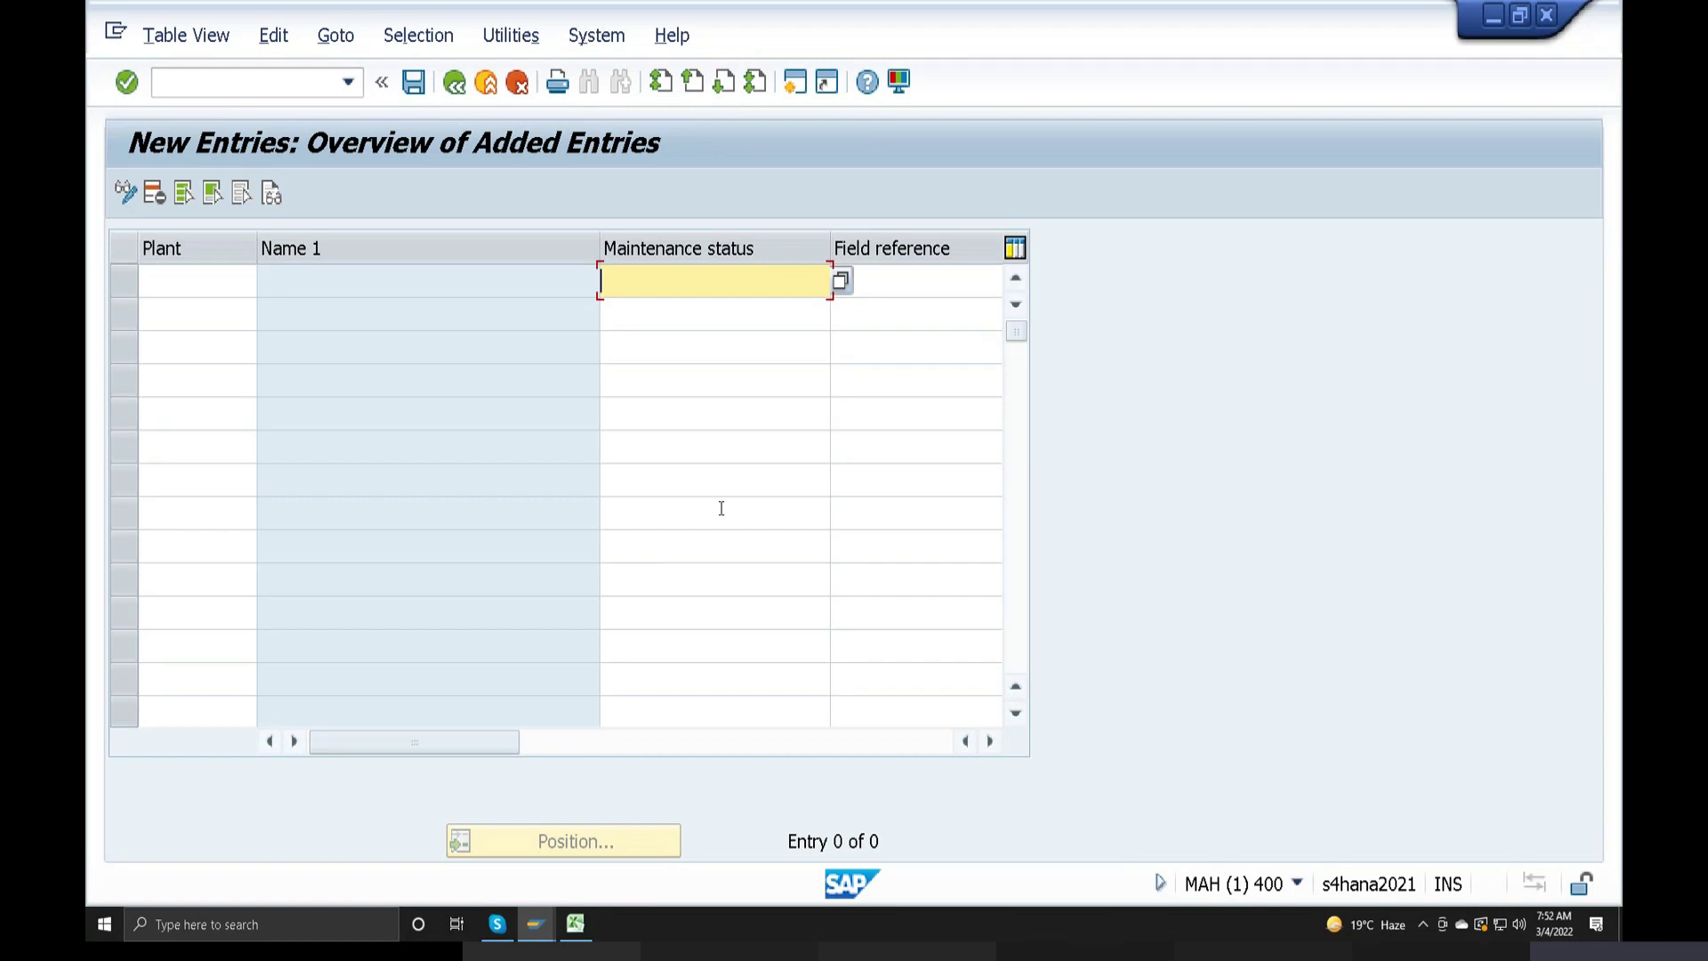
Open the ECC system from SAP Logon and log on to client 800 with the user name and account password
click(533, 924)
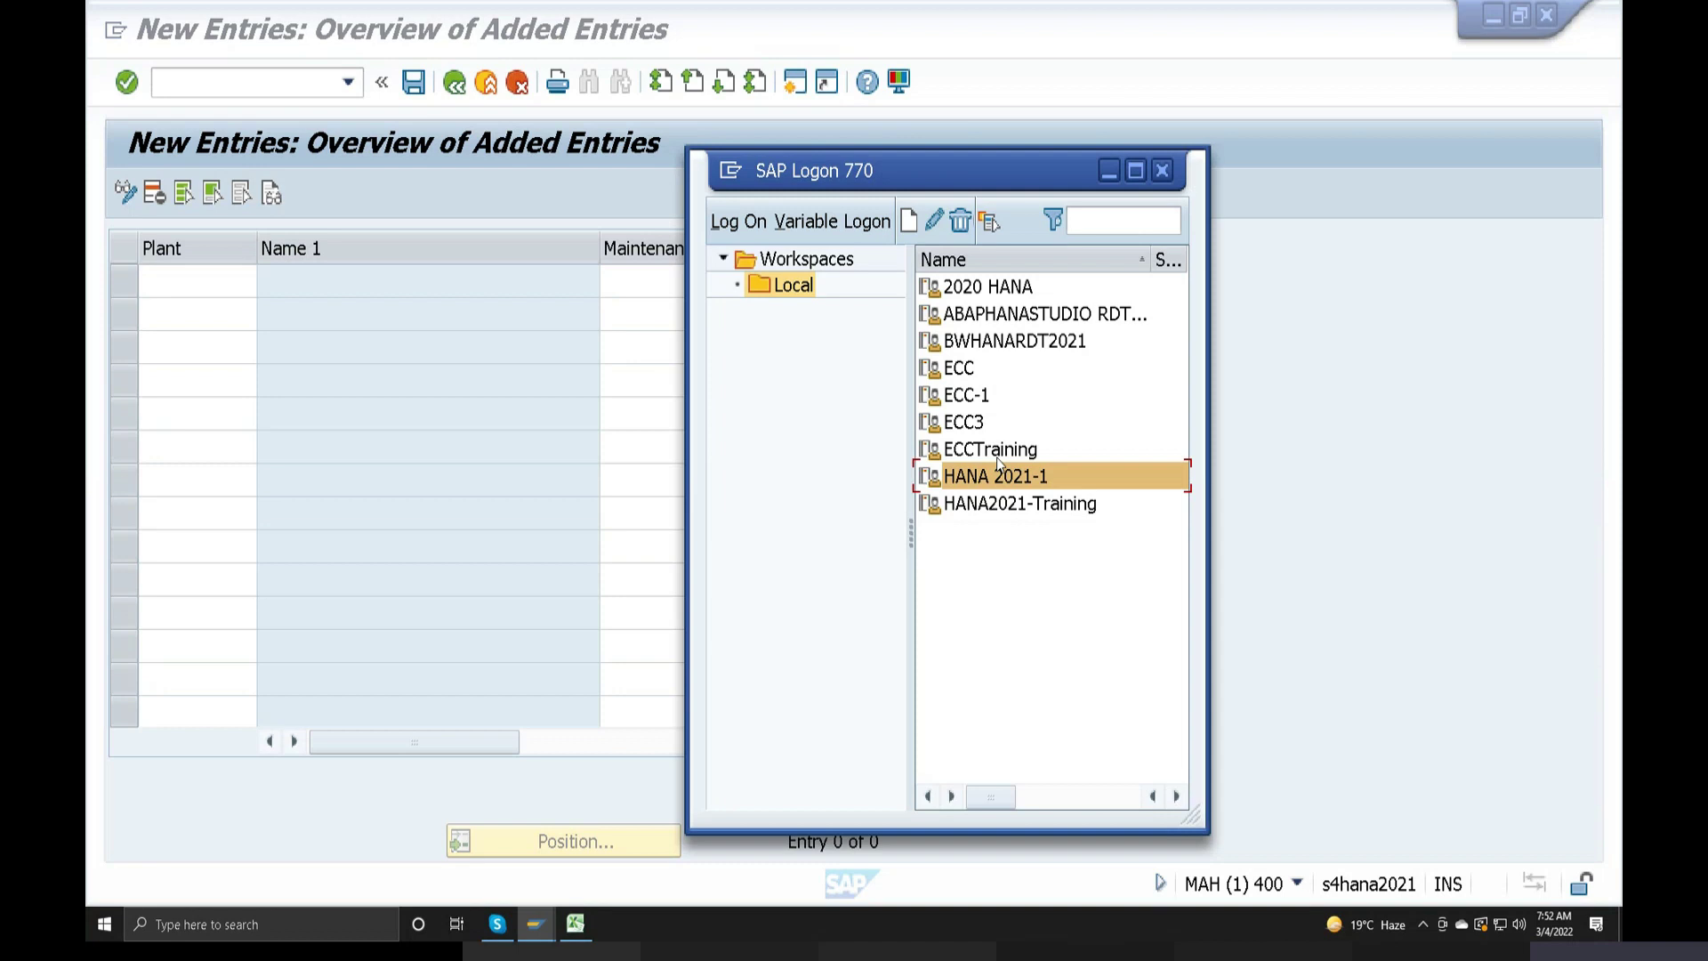
click(967, 368)
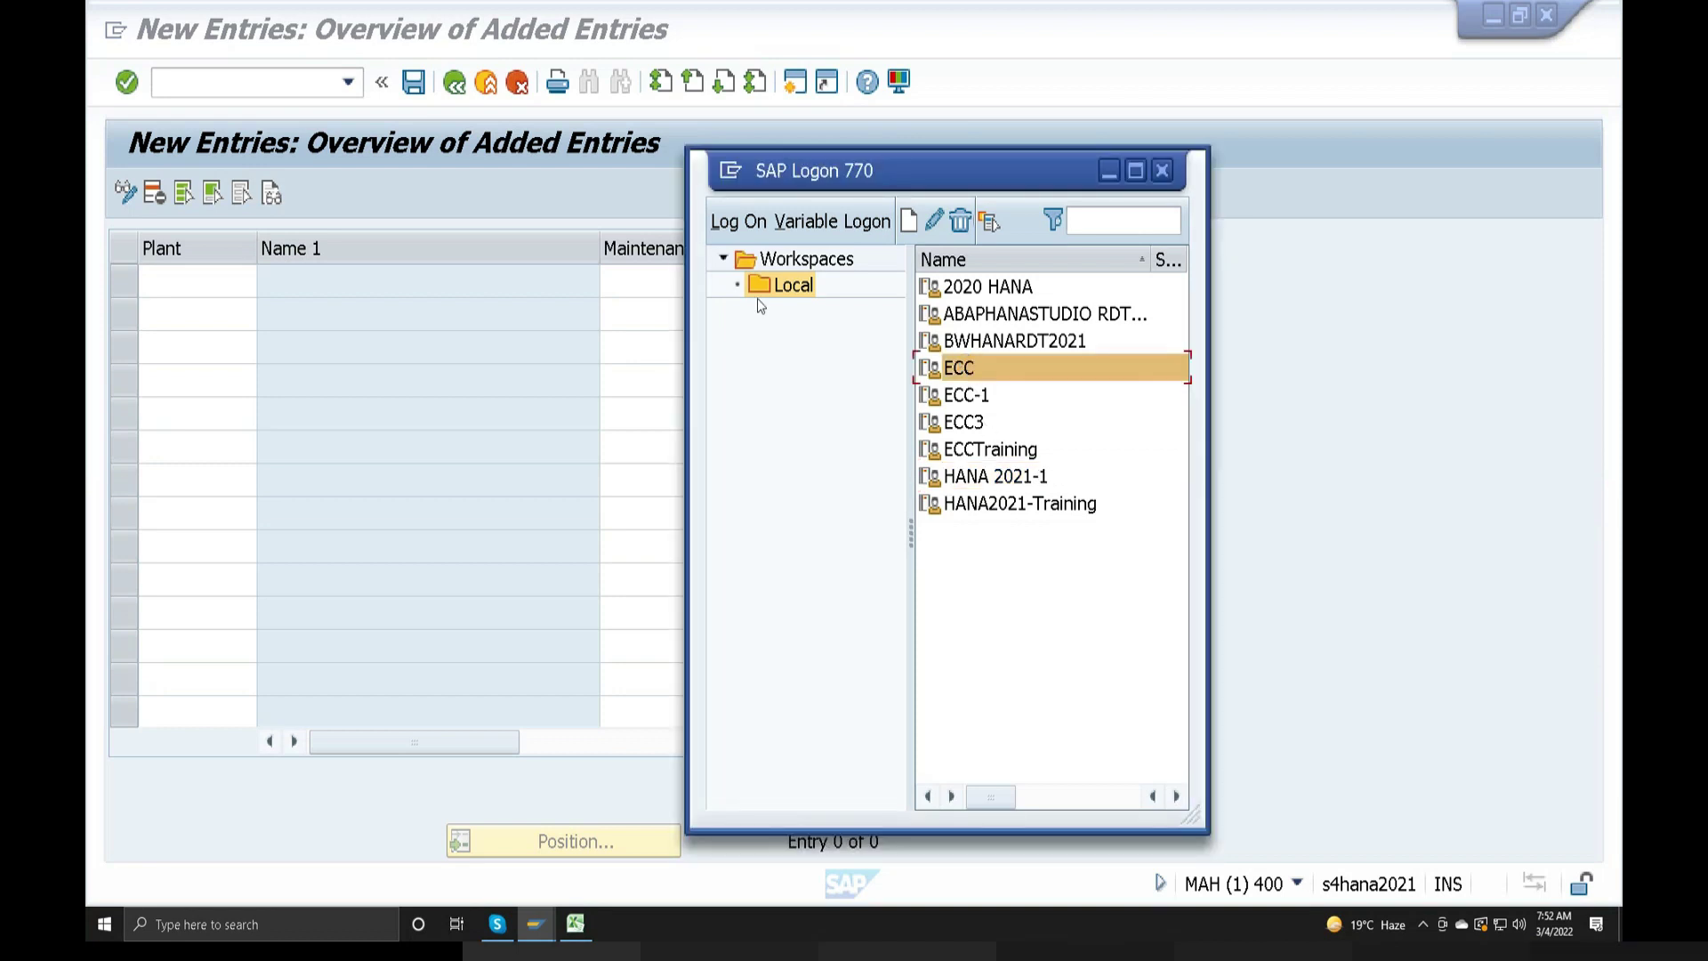
text(b)
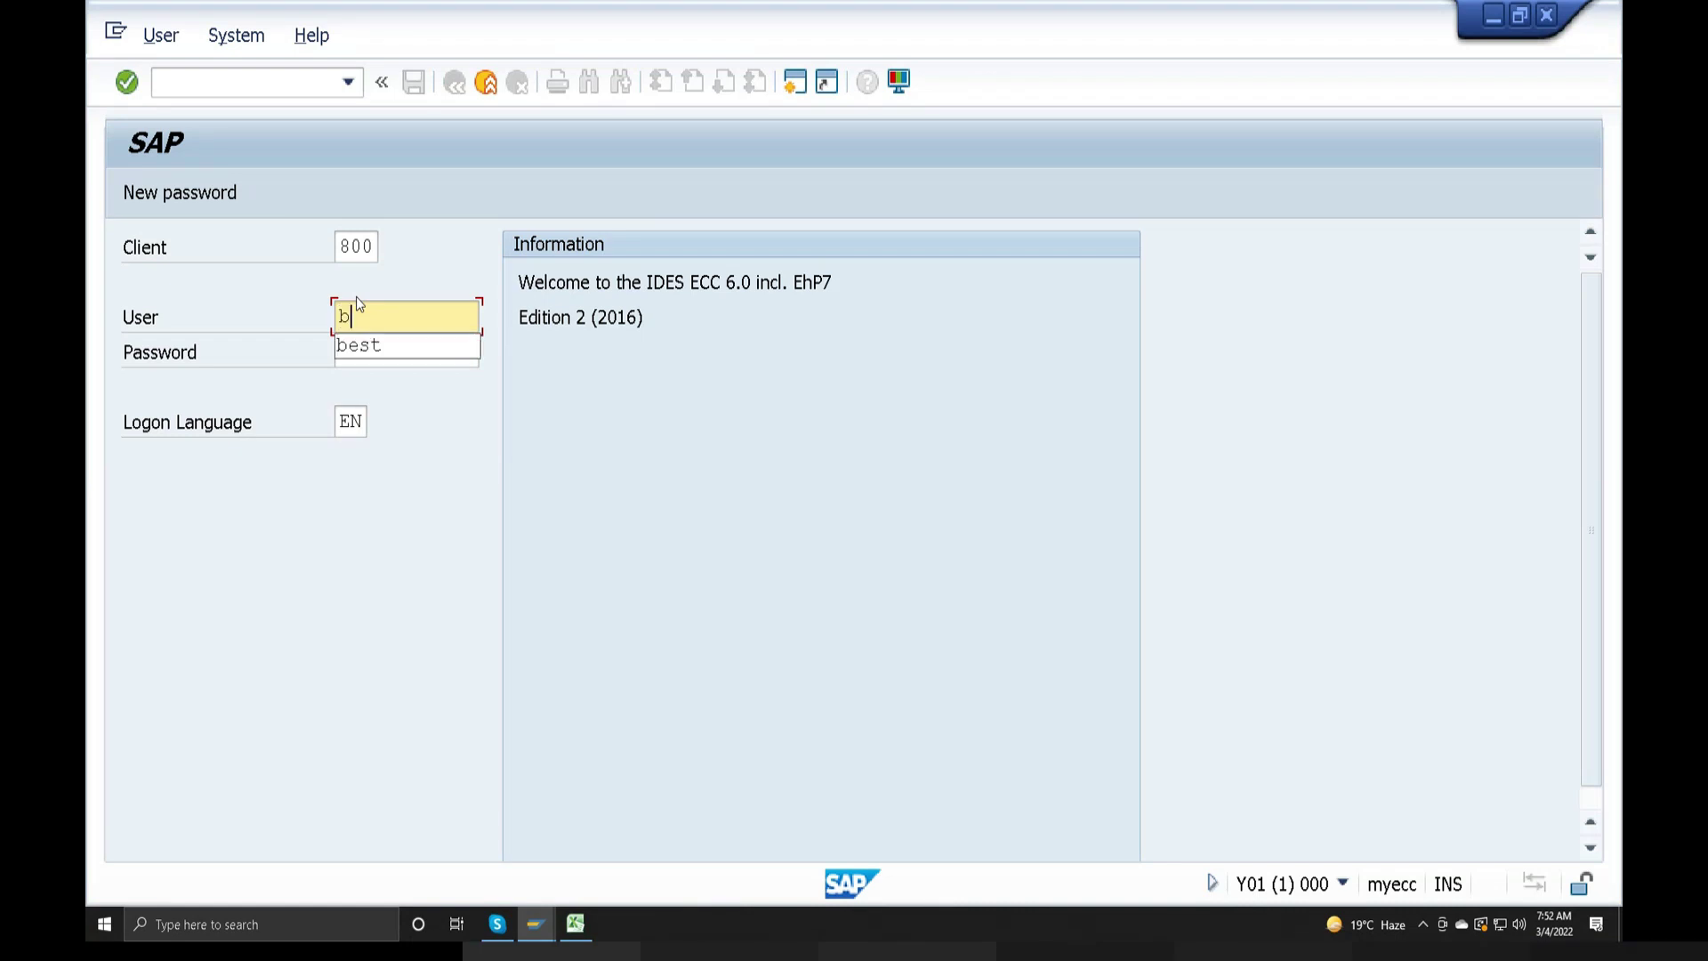
key(Tab)
double_click(361, 326)
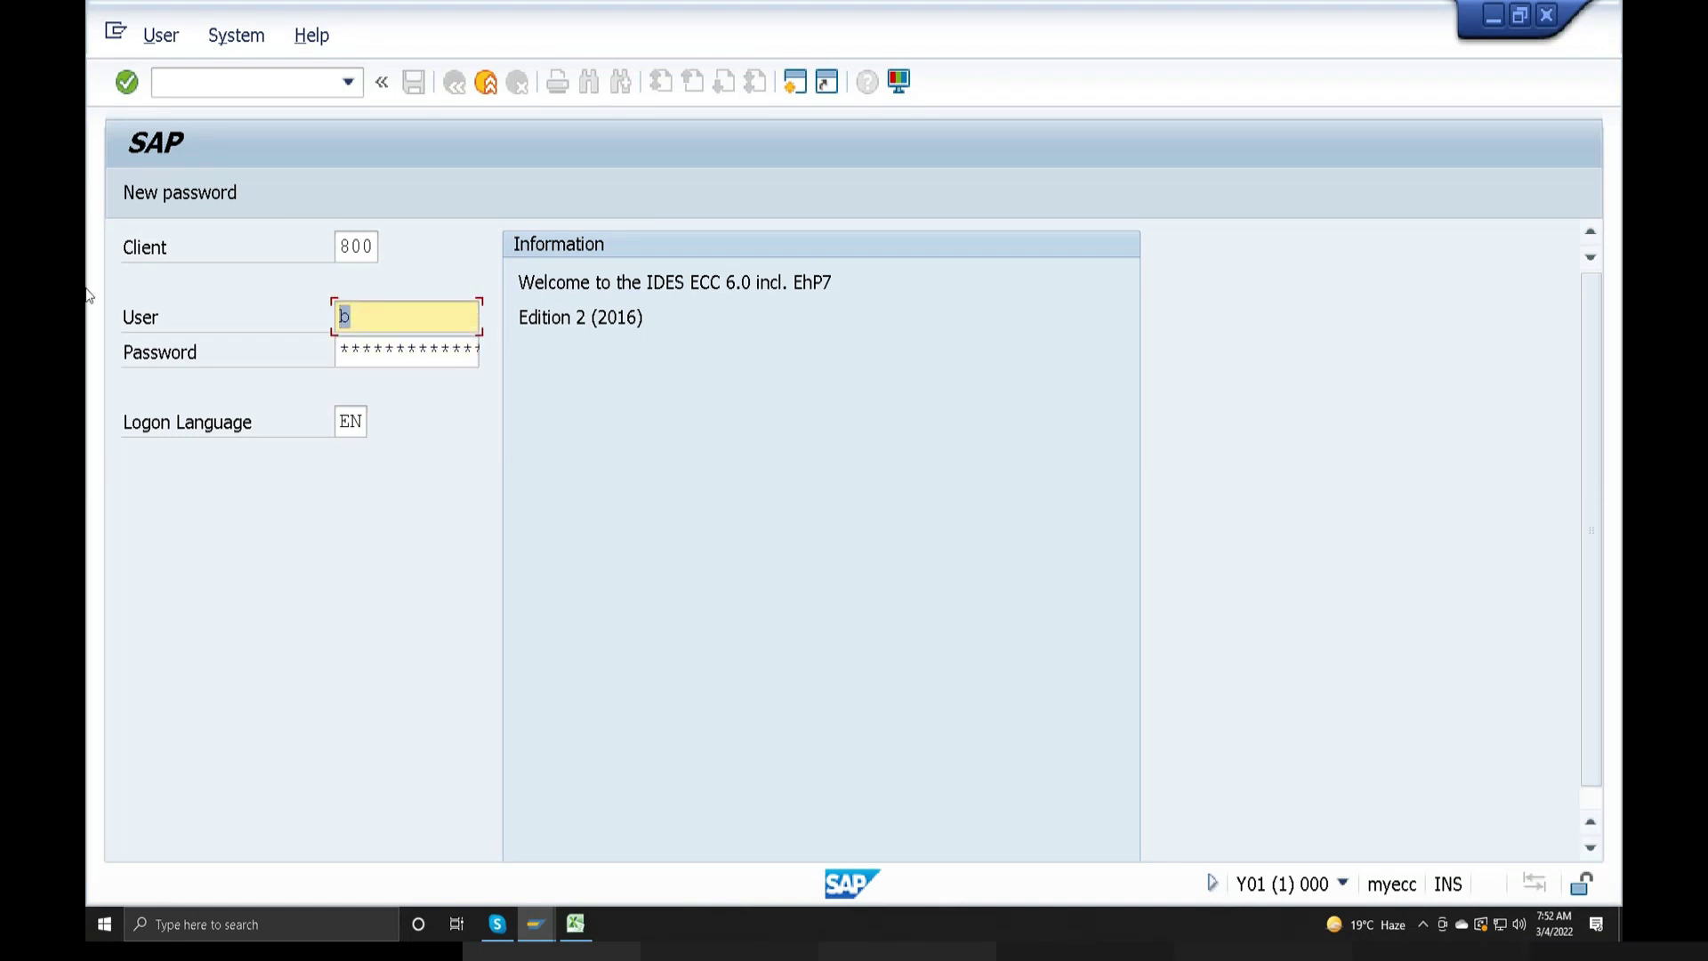
text(e)
key(Down)
key(Tab)
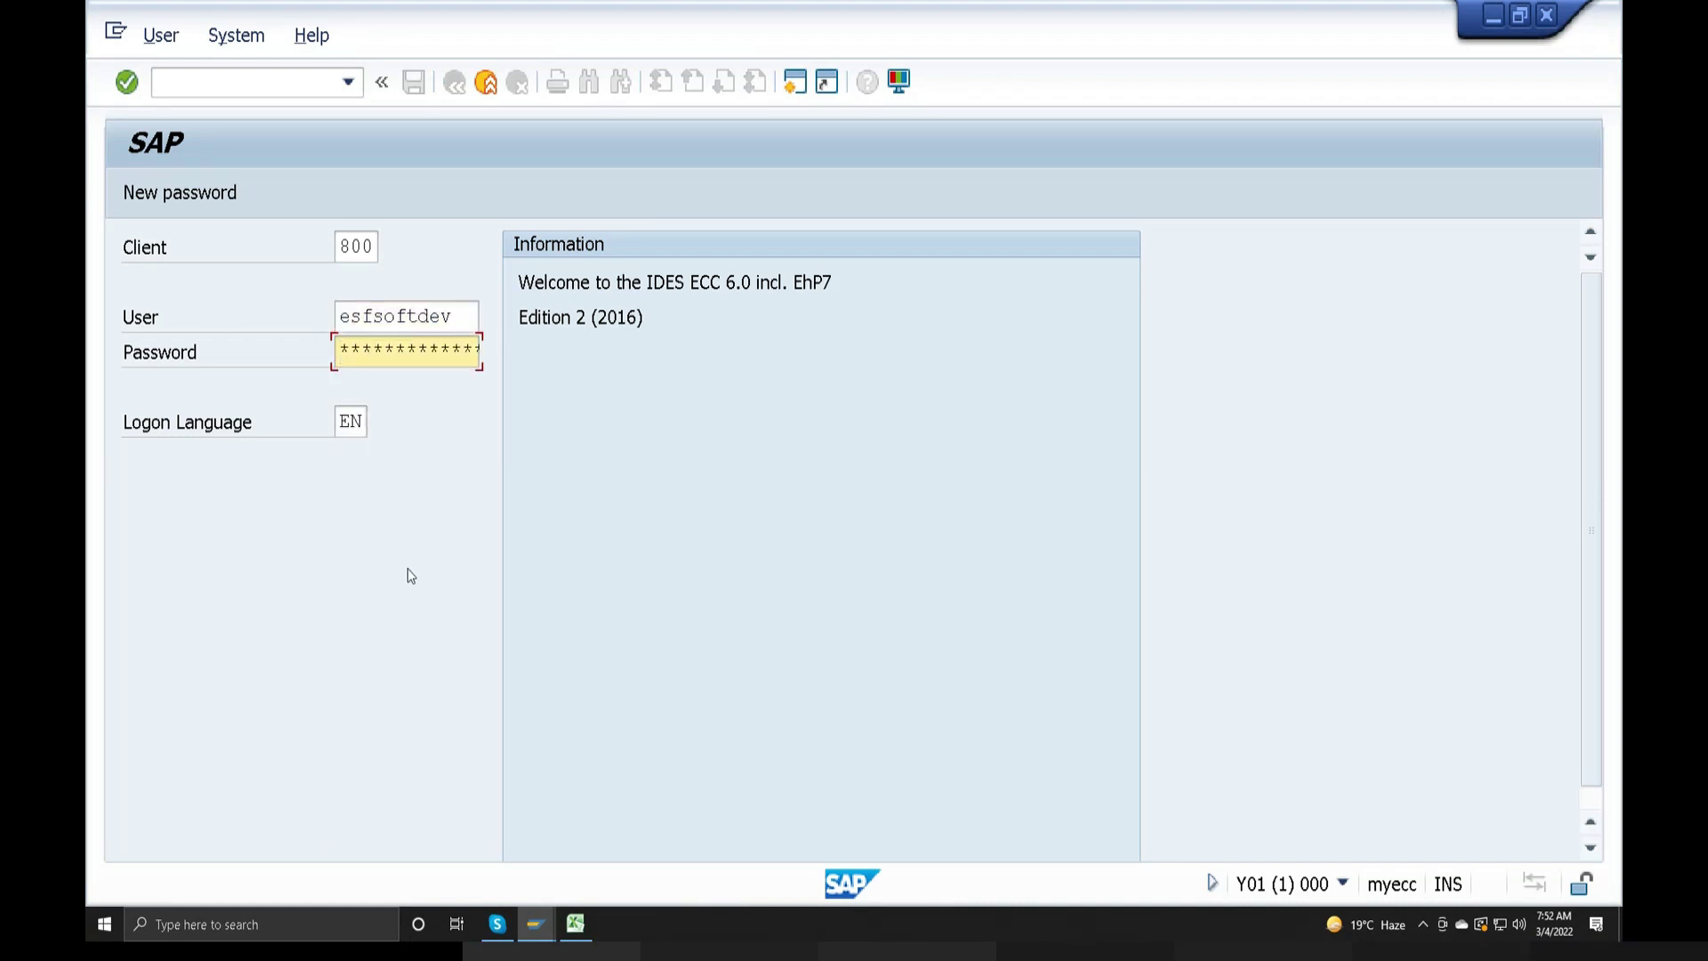
text(**********)
key(Return)
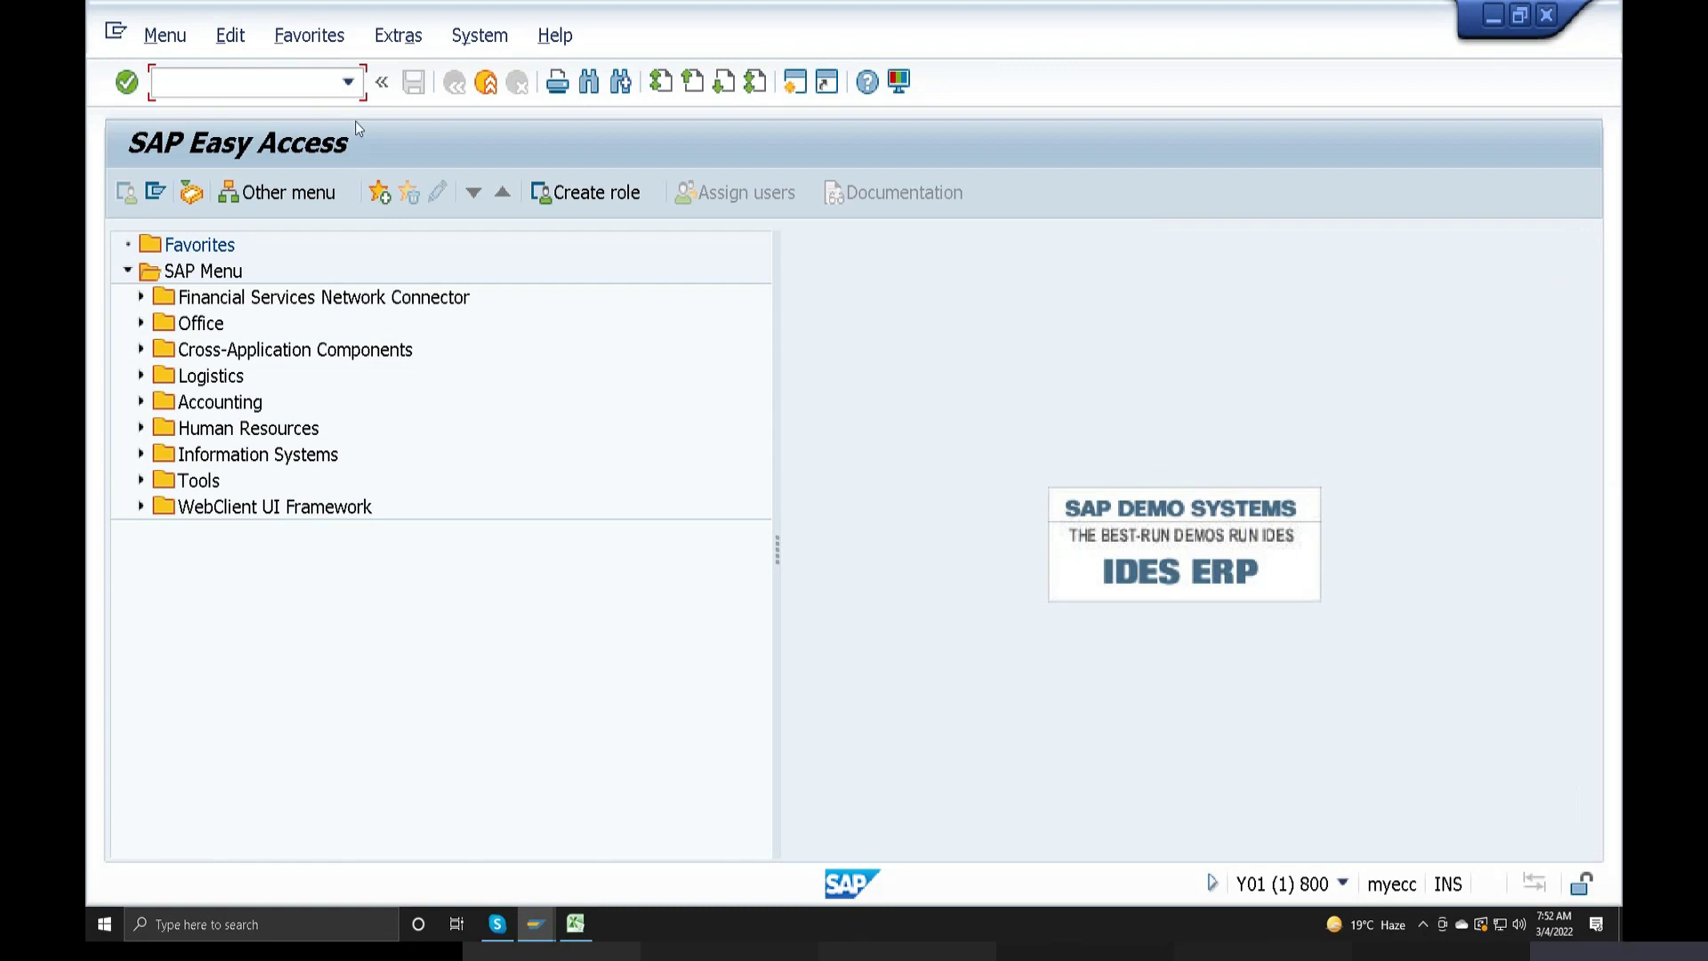
Open the SAP Reference IMG and run Define Plant-Specific Field Selection and Plant-Specific Screen Selection under Logistics - General, Material Master, Field Selection
click(239, 195)
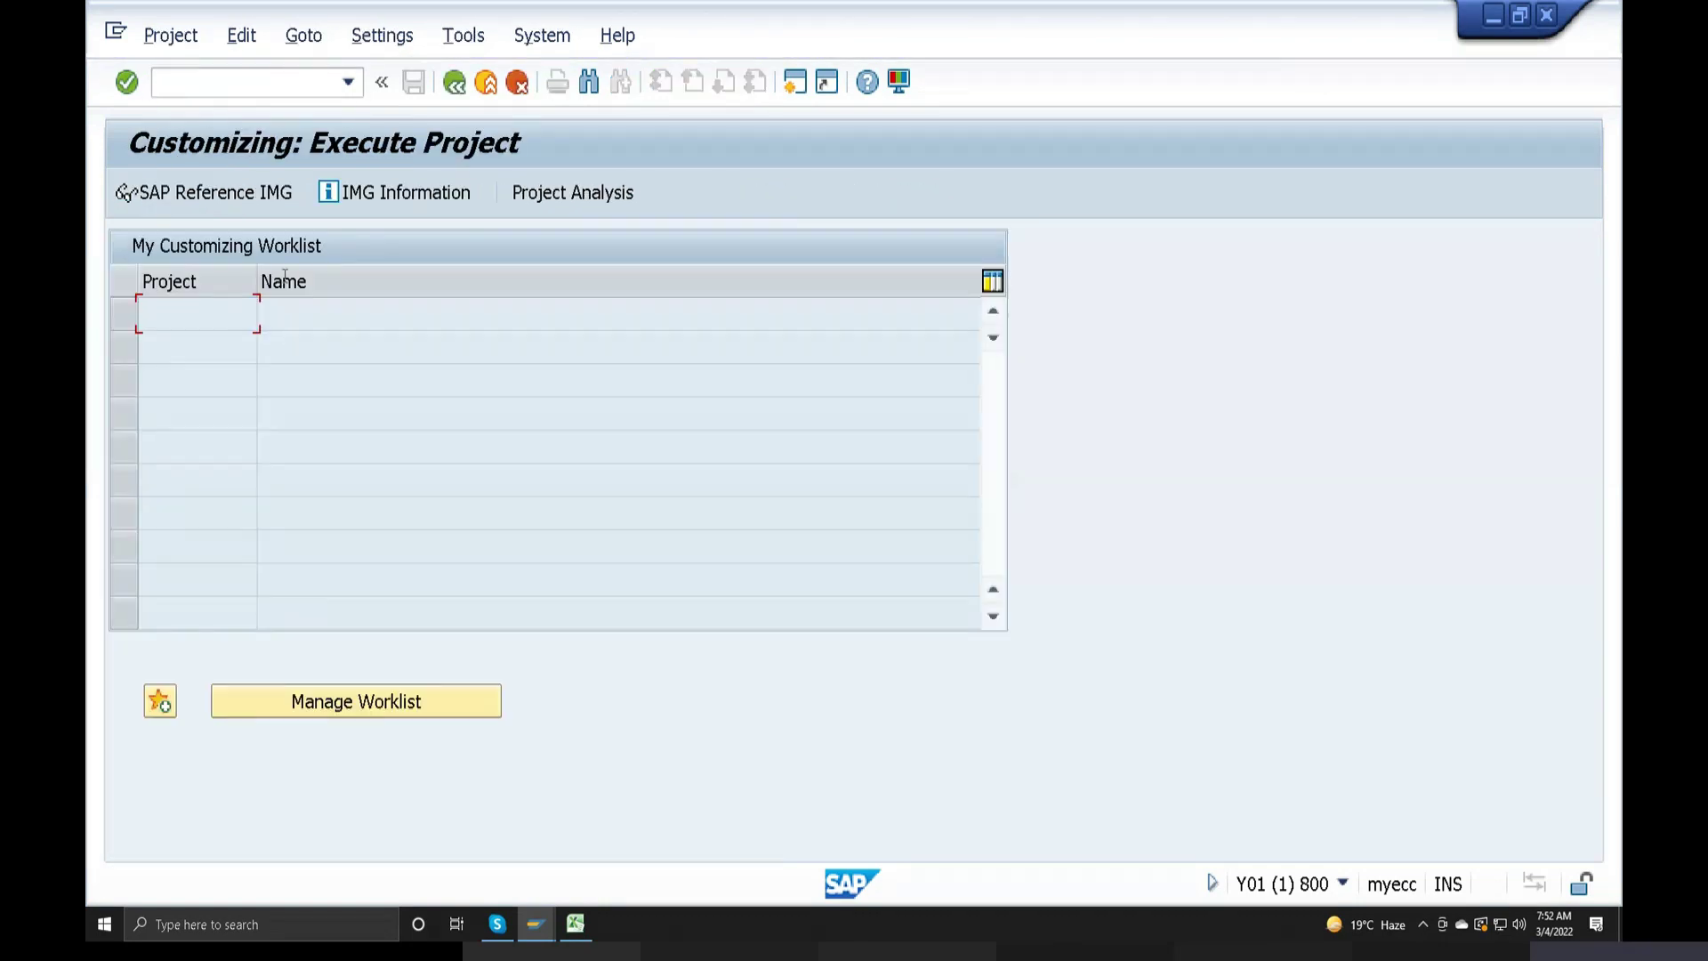
click(272, 201)
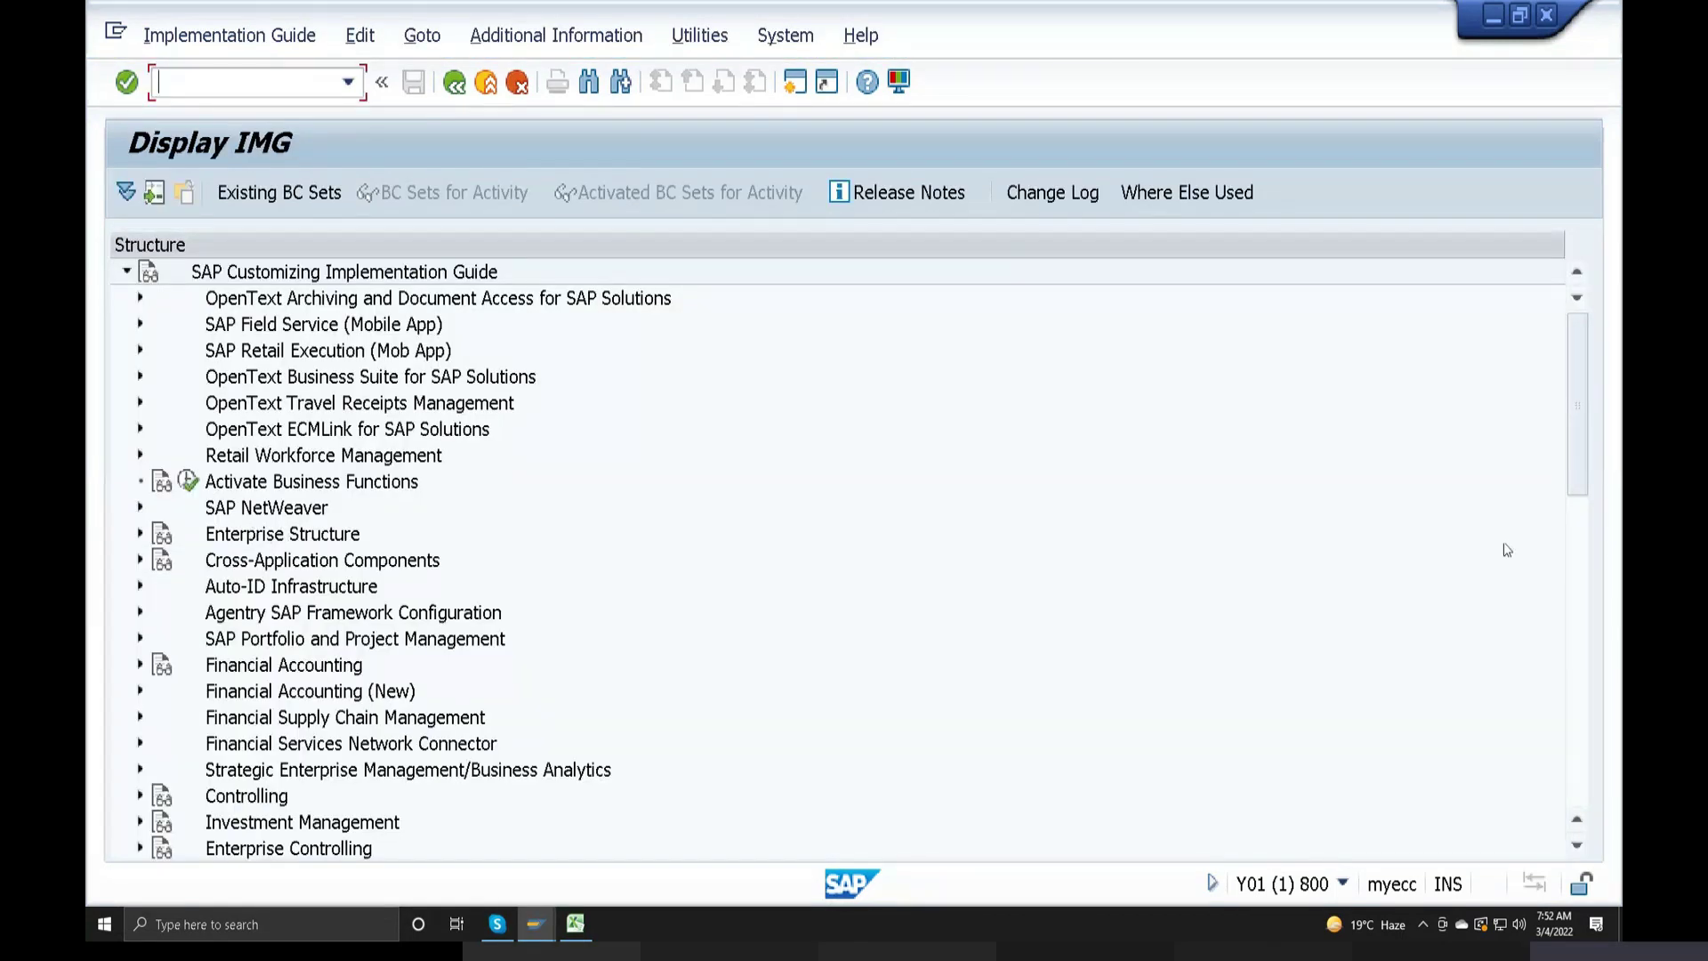
click(1574, 555)
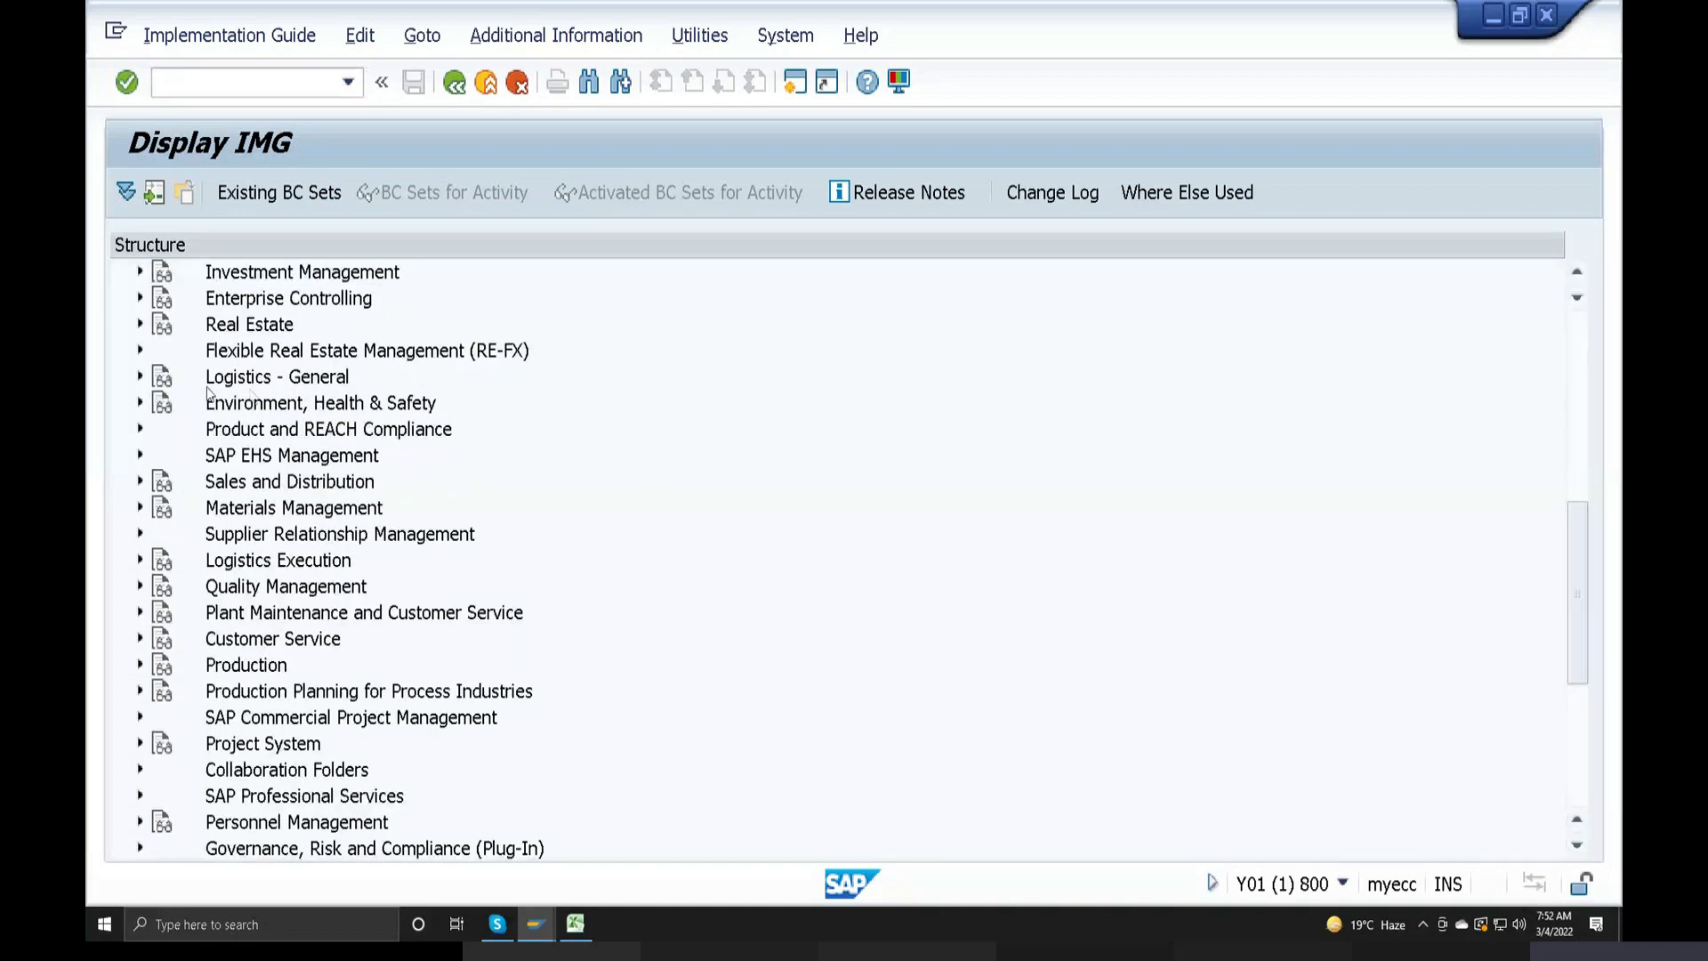
click(140, 377)
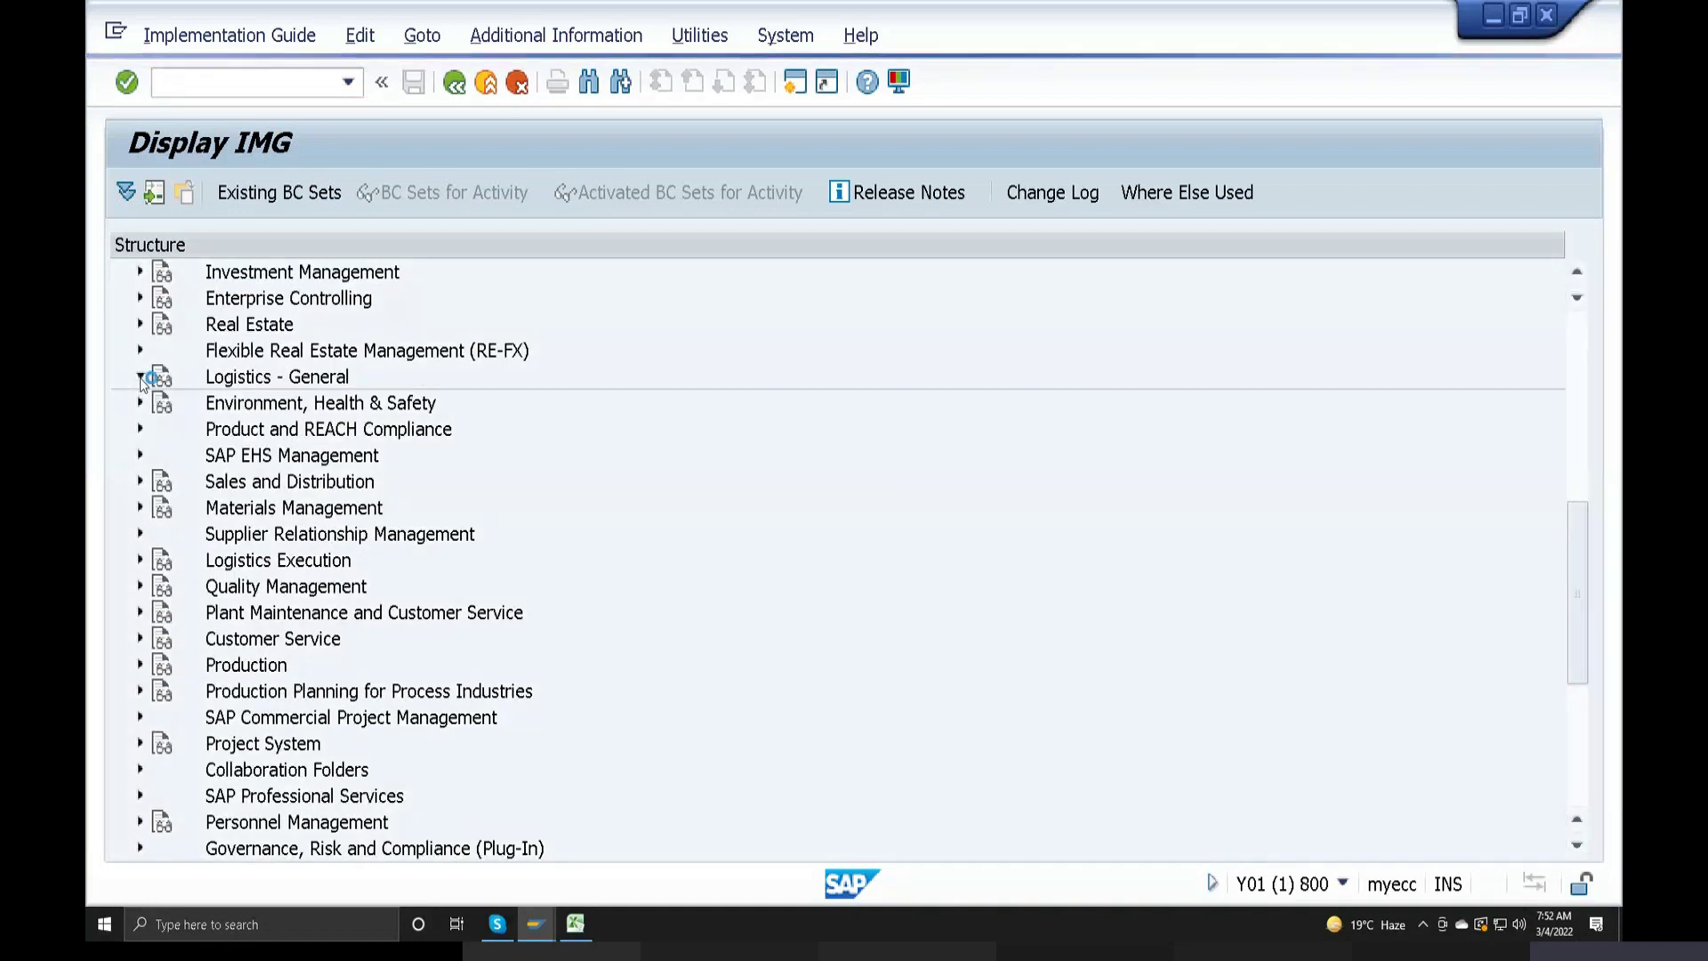
click(153, 351)
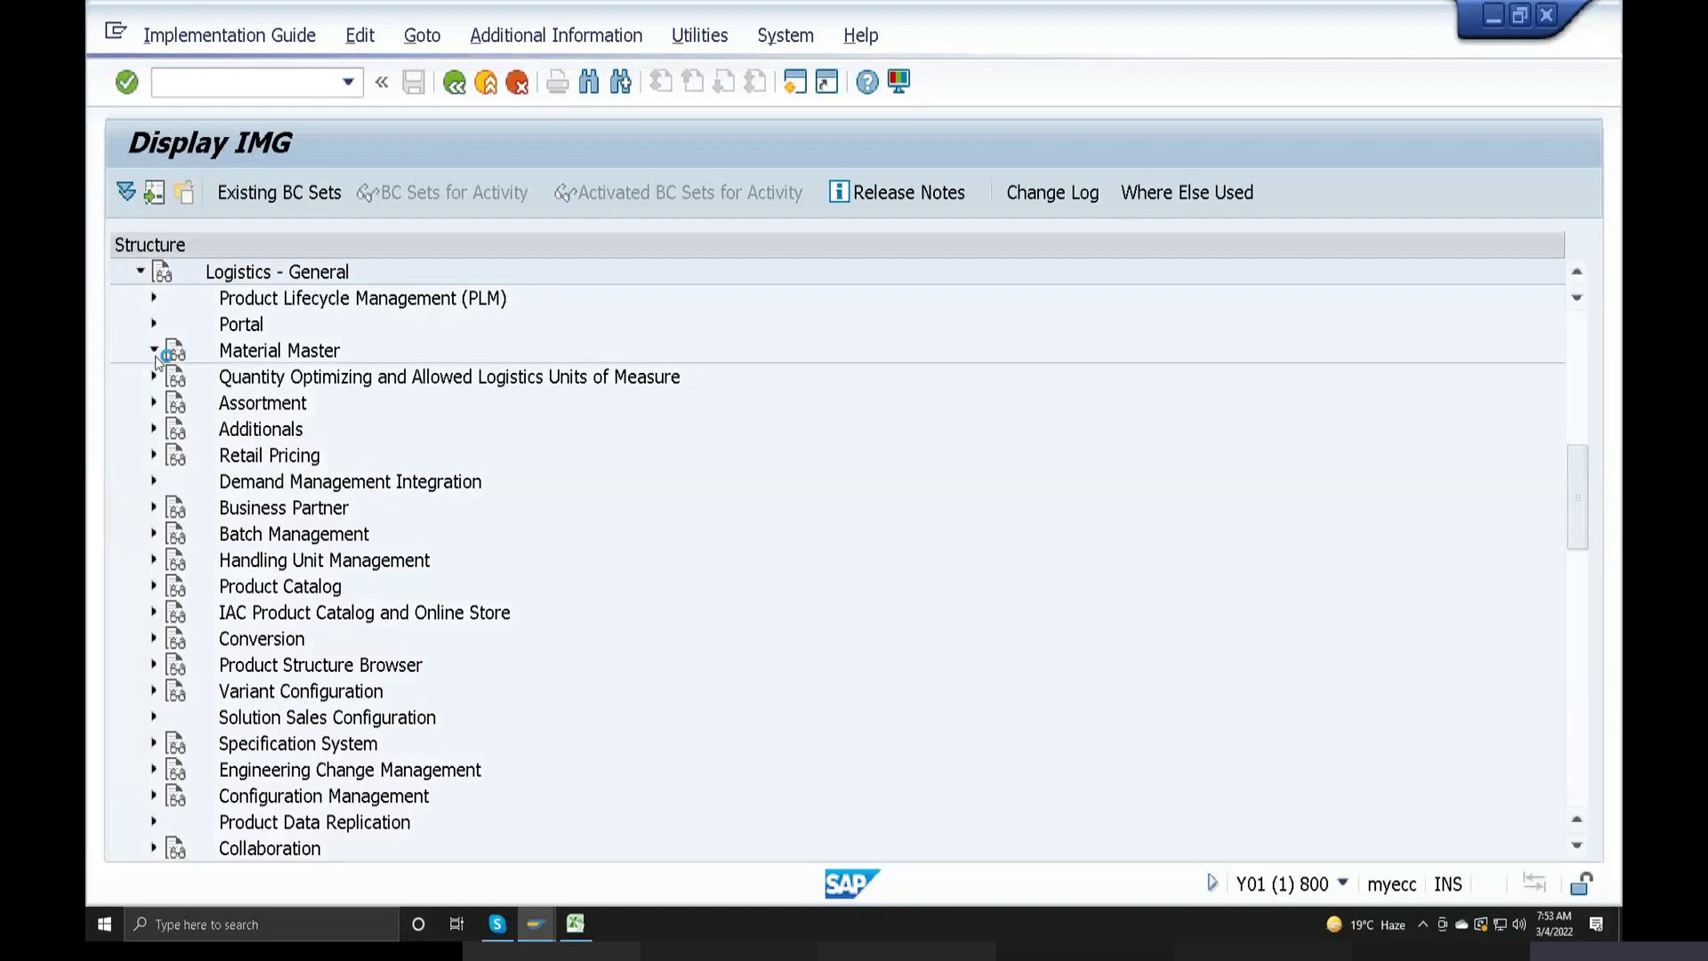
click(166, 403)
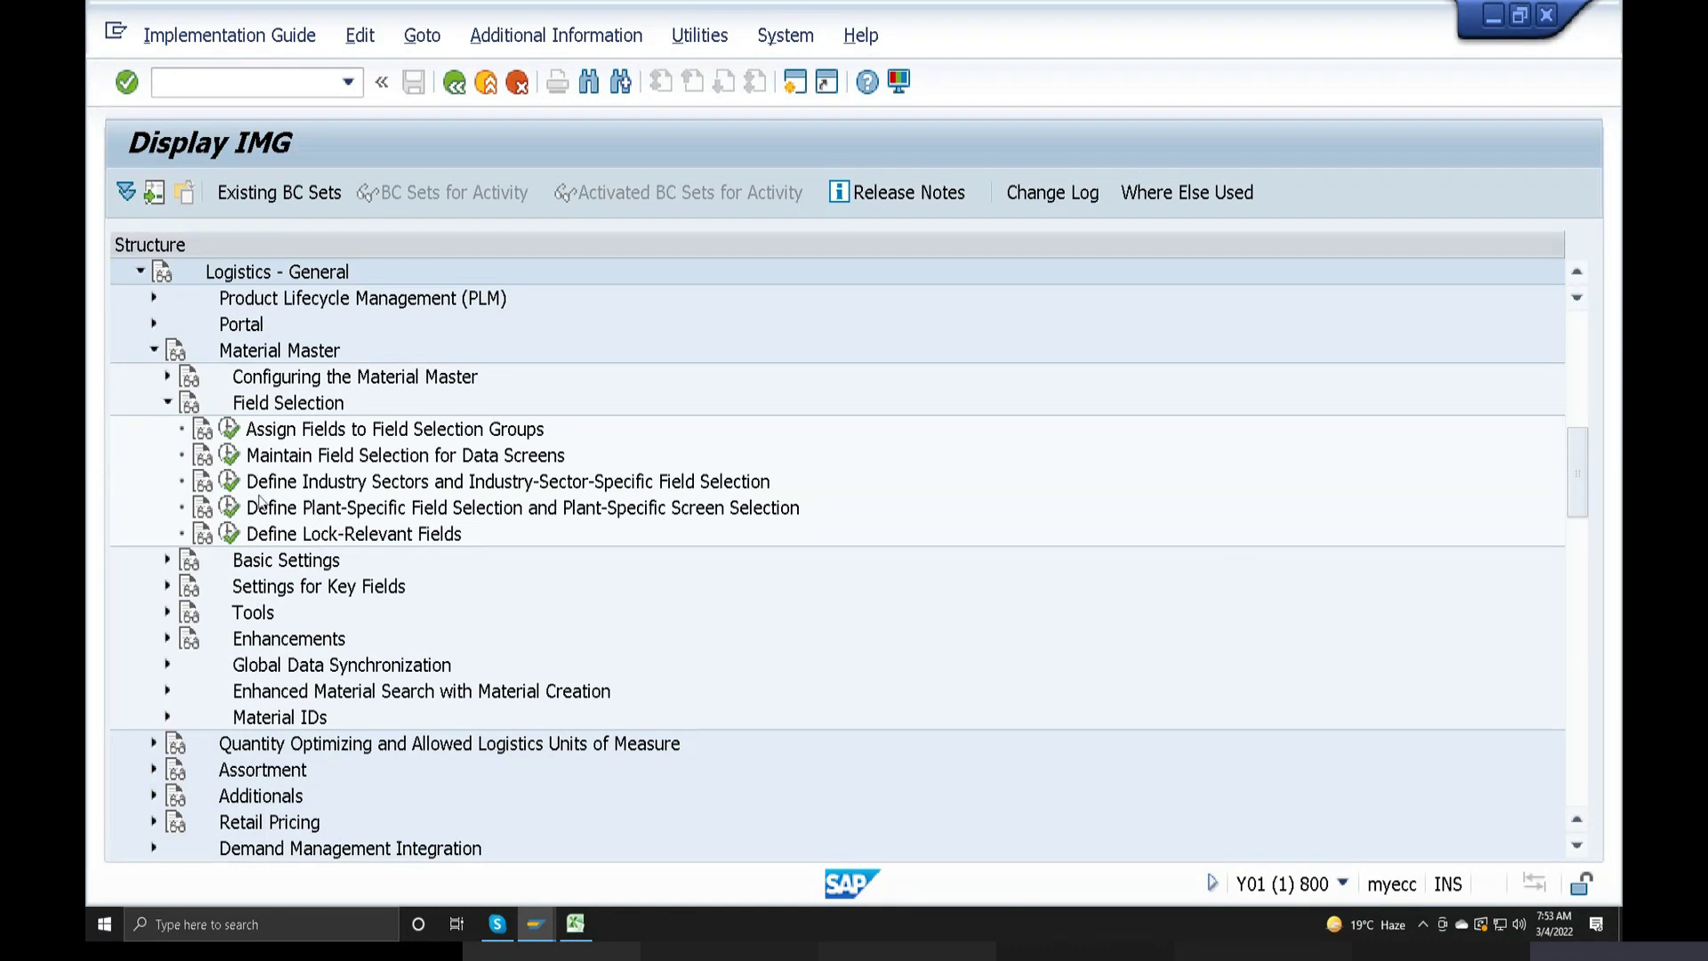
click(229, 509)
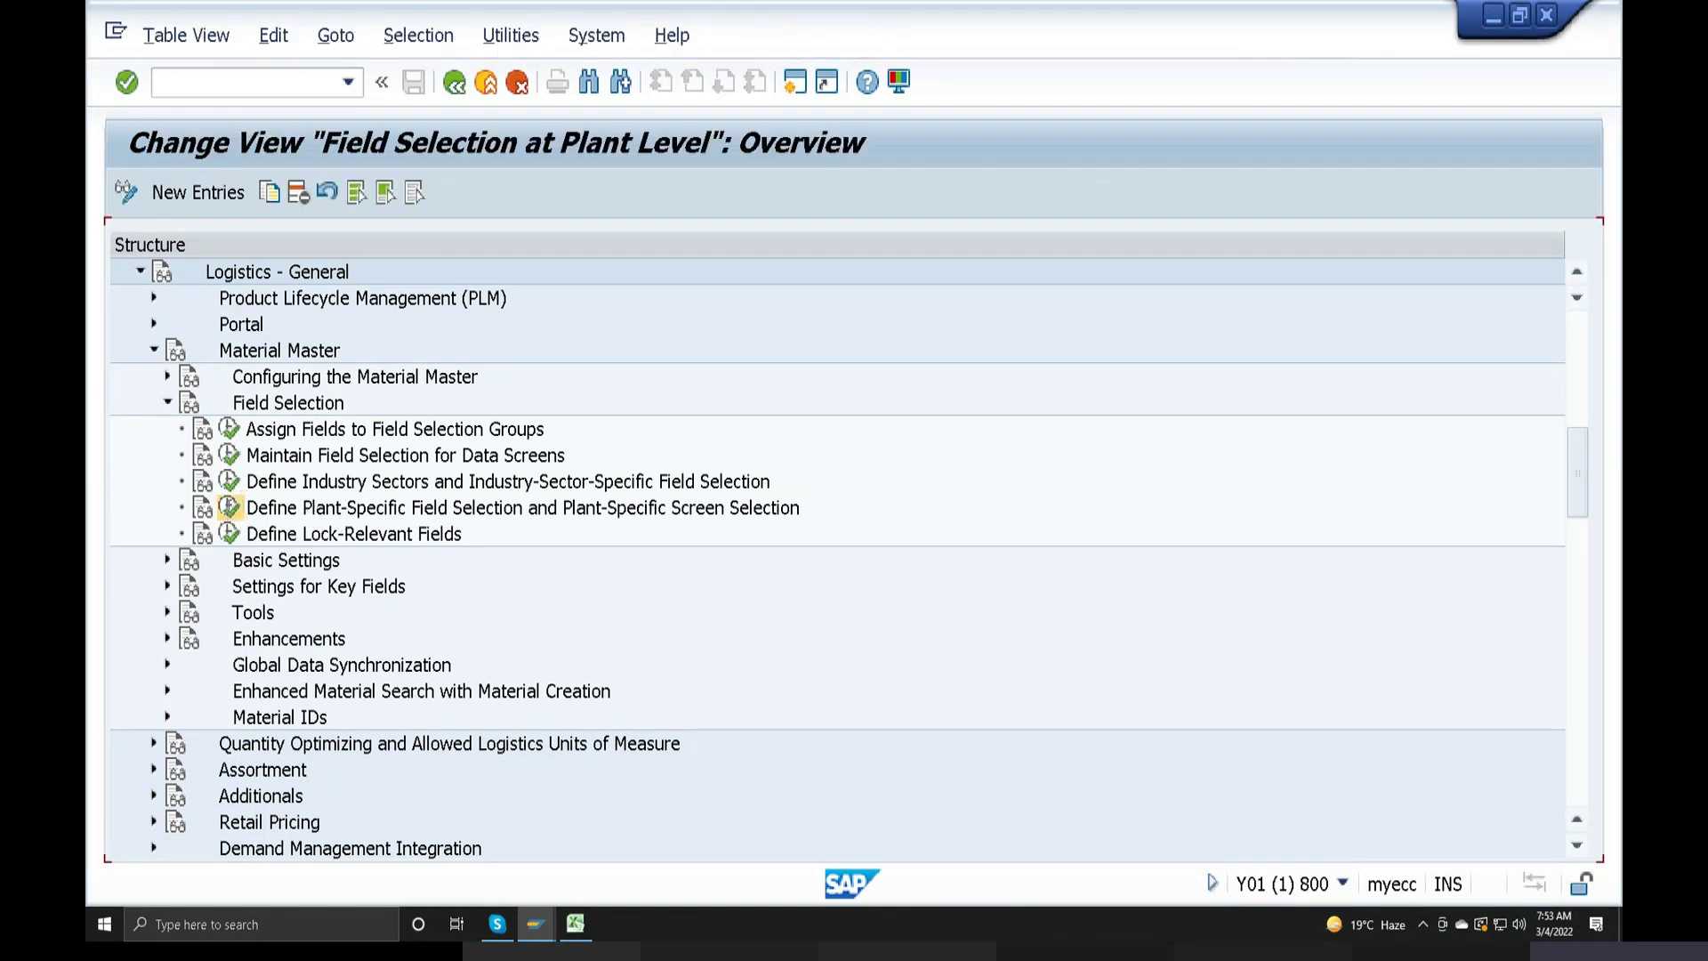
Copy the maintenance status KDEVALBPQSZXCFG of plant 0001 and return to the S/4HANA new entries window
drag(782, 284, 241, 280)
key(ctrl+c)
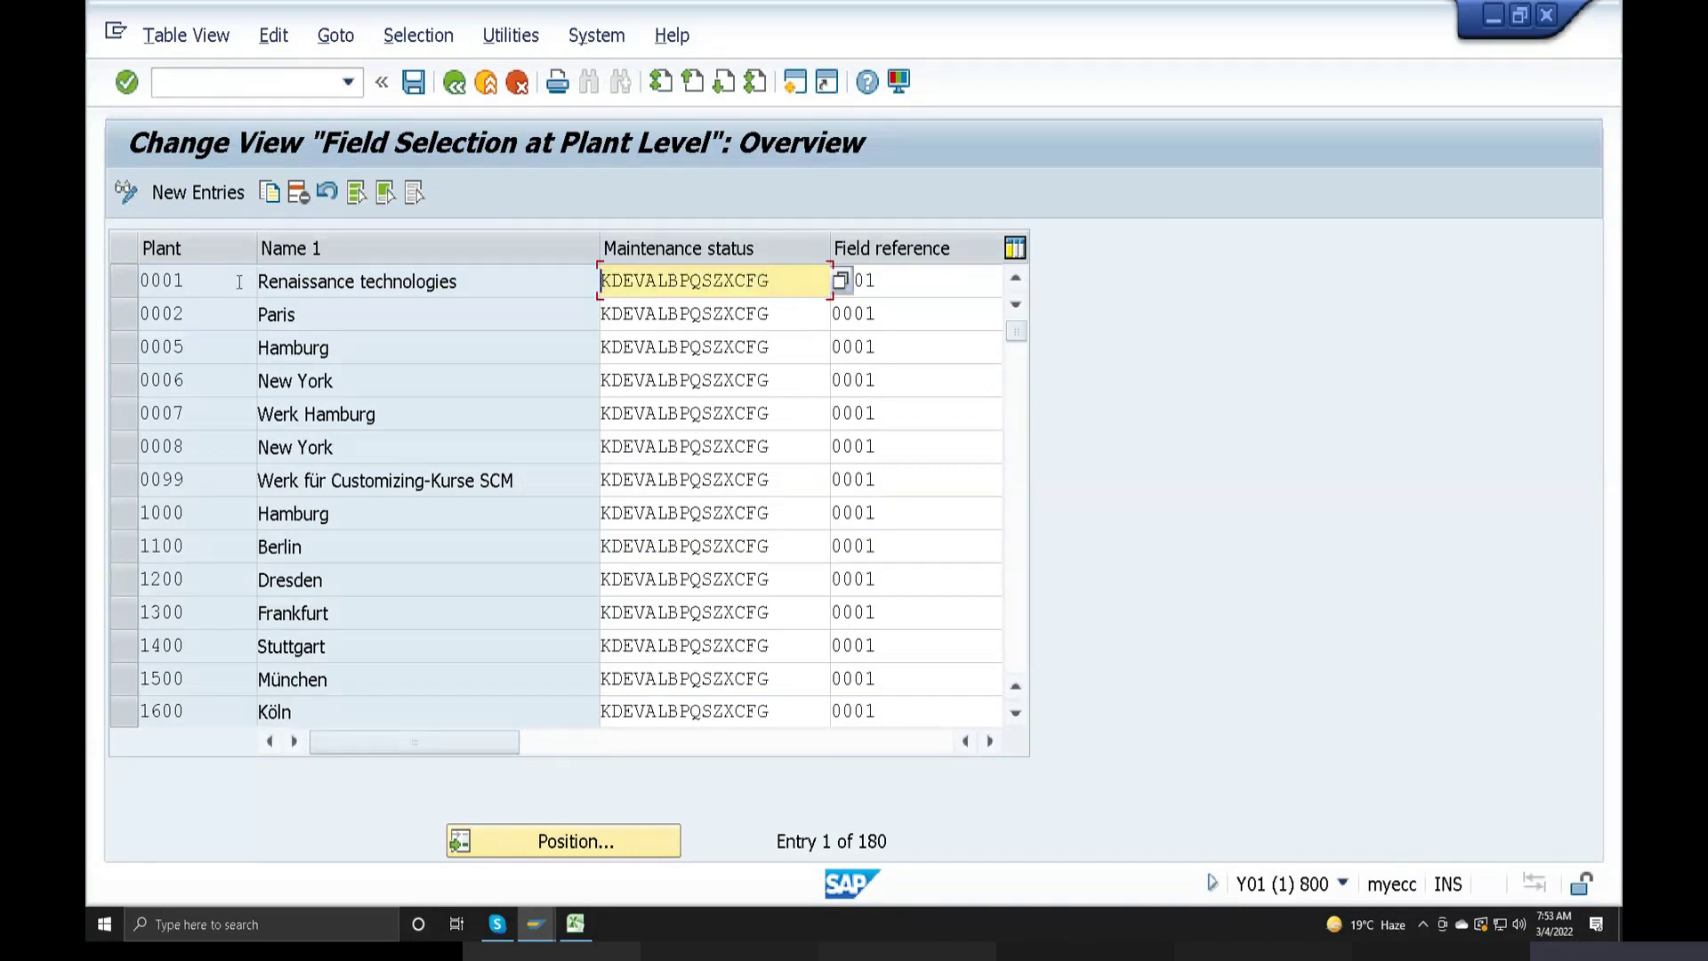
mouse_move(531, 925)
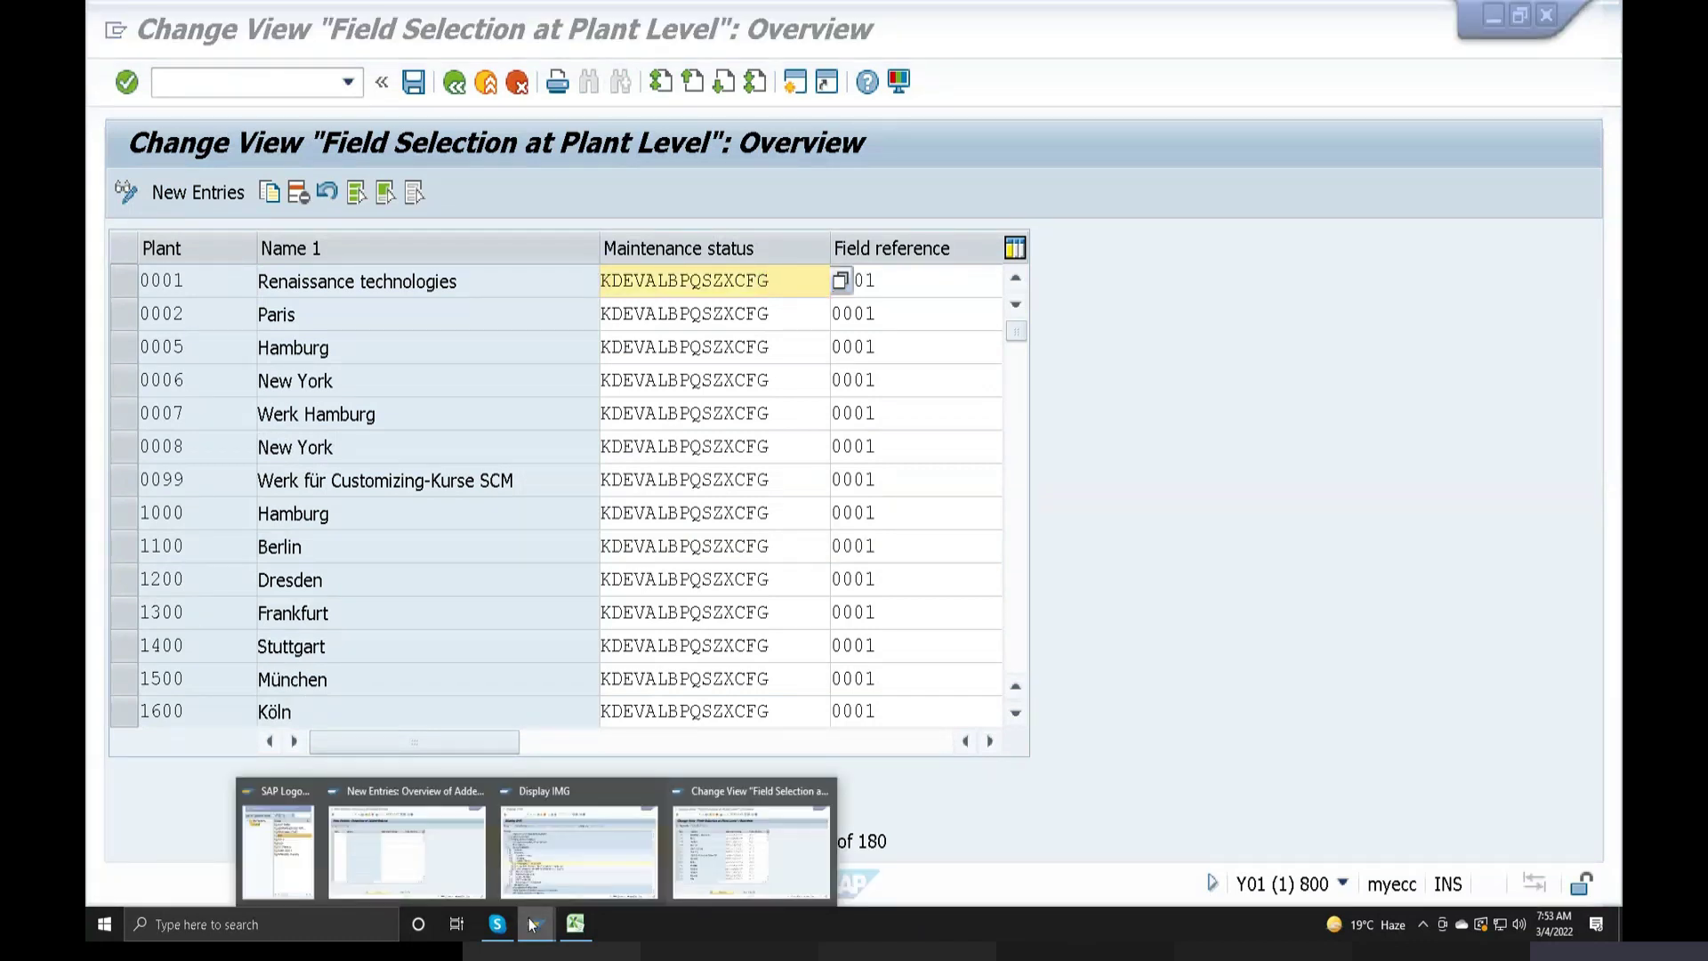
click(407, 850)
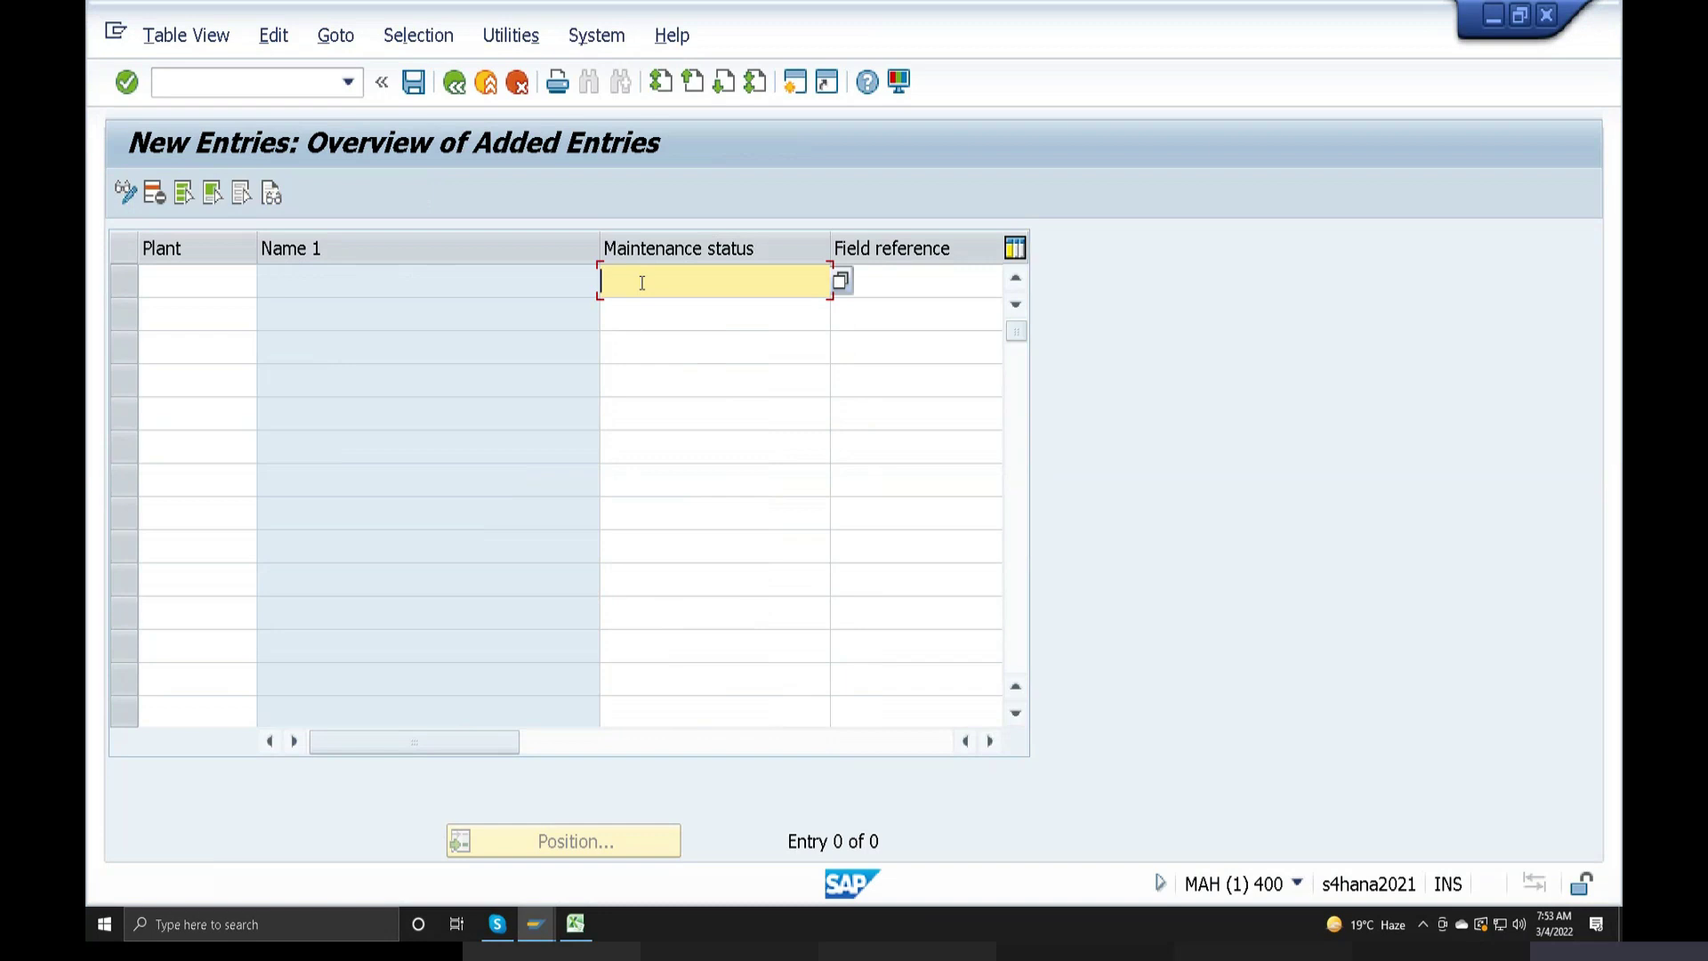
Fill in the first new entry with plant LP, the copied maintenance status KDEVALBPQSZXCFG and field reference 0001
key(ctrl+v)
click(189, 280)
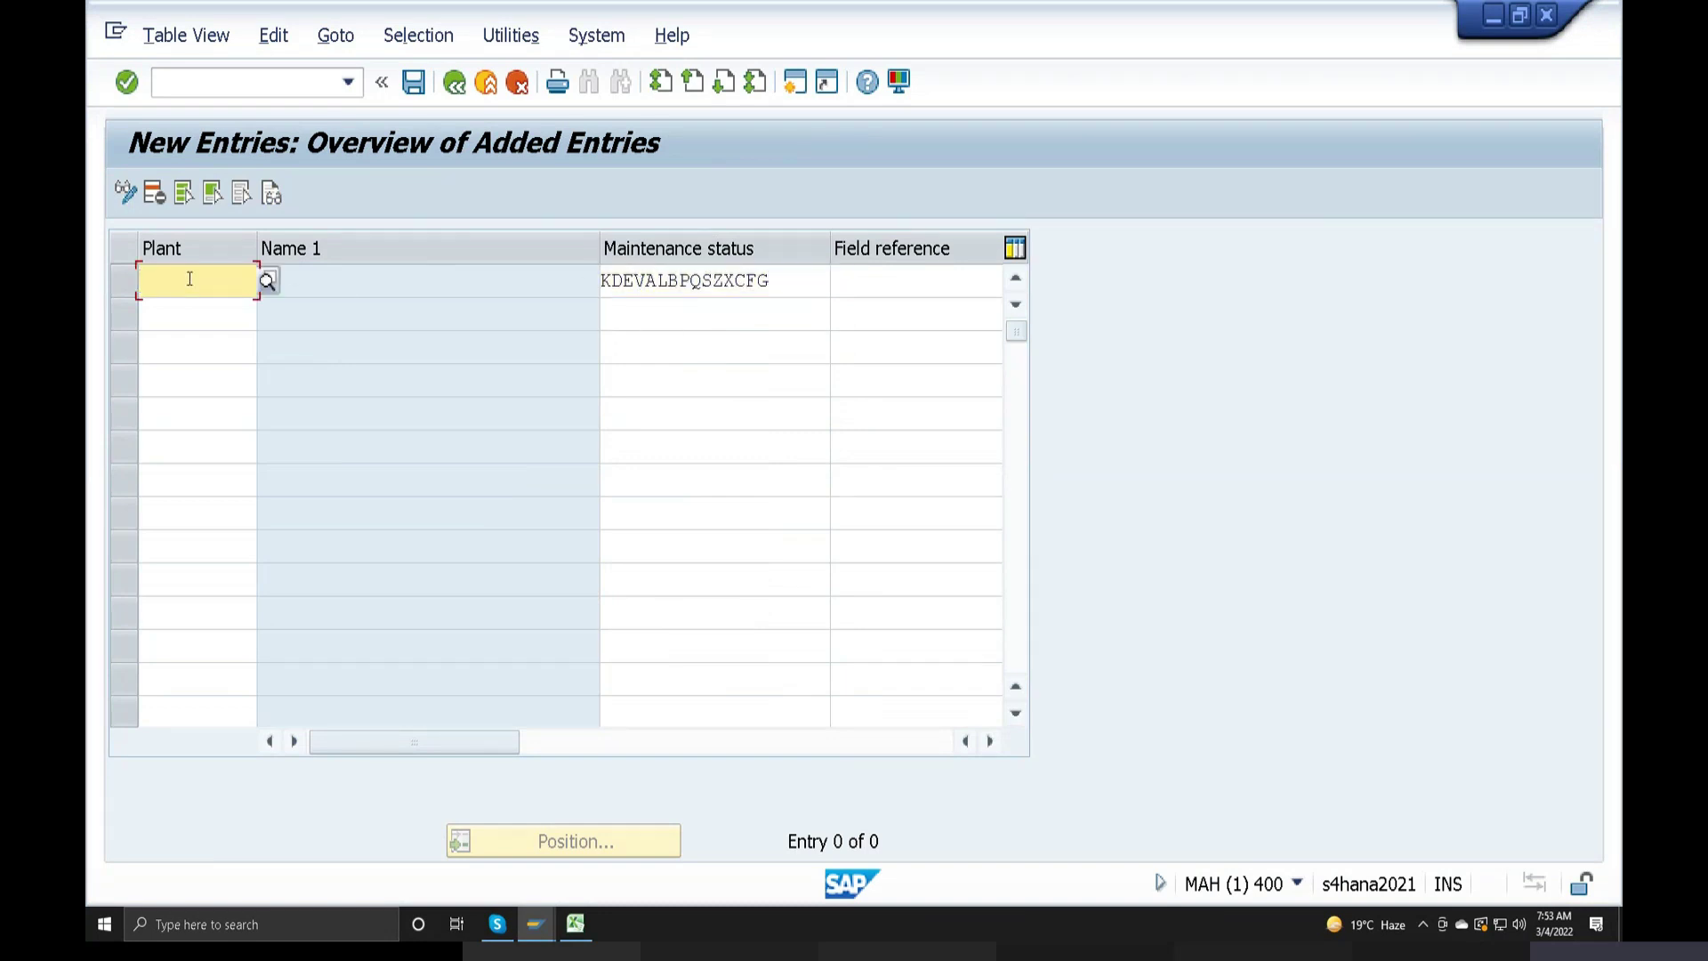
text(1p)
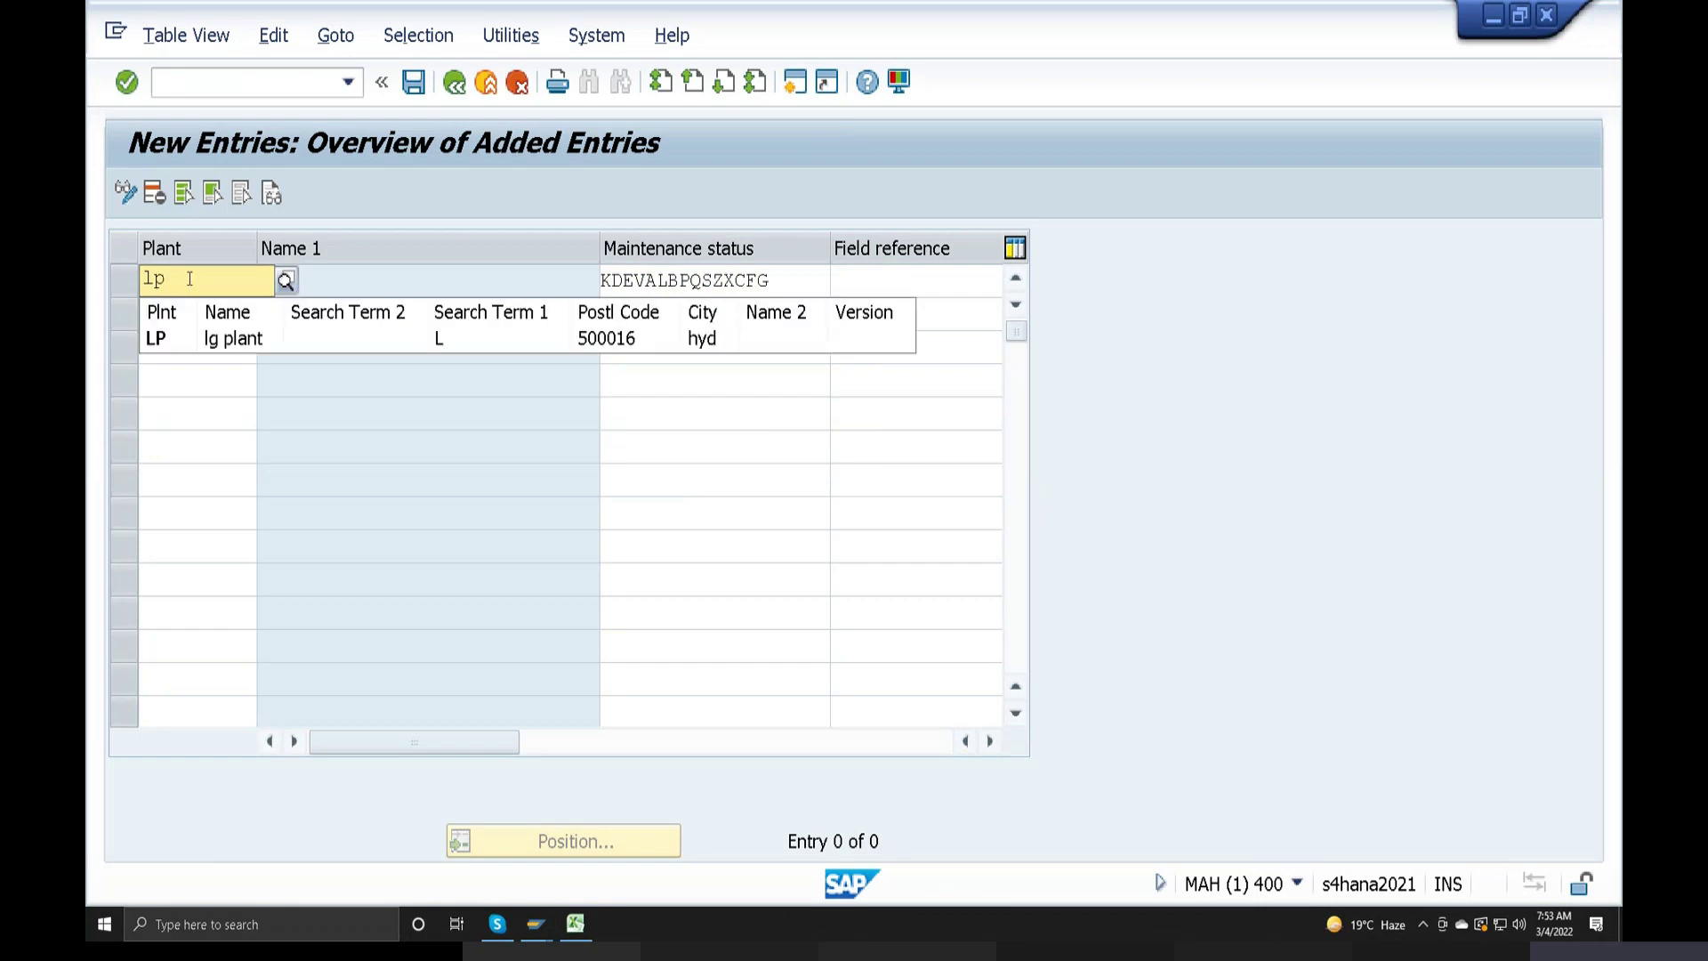
key(Return)
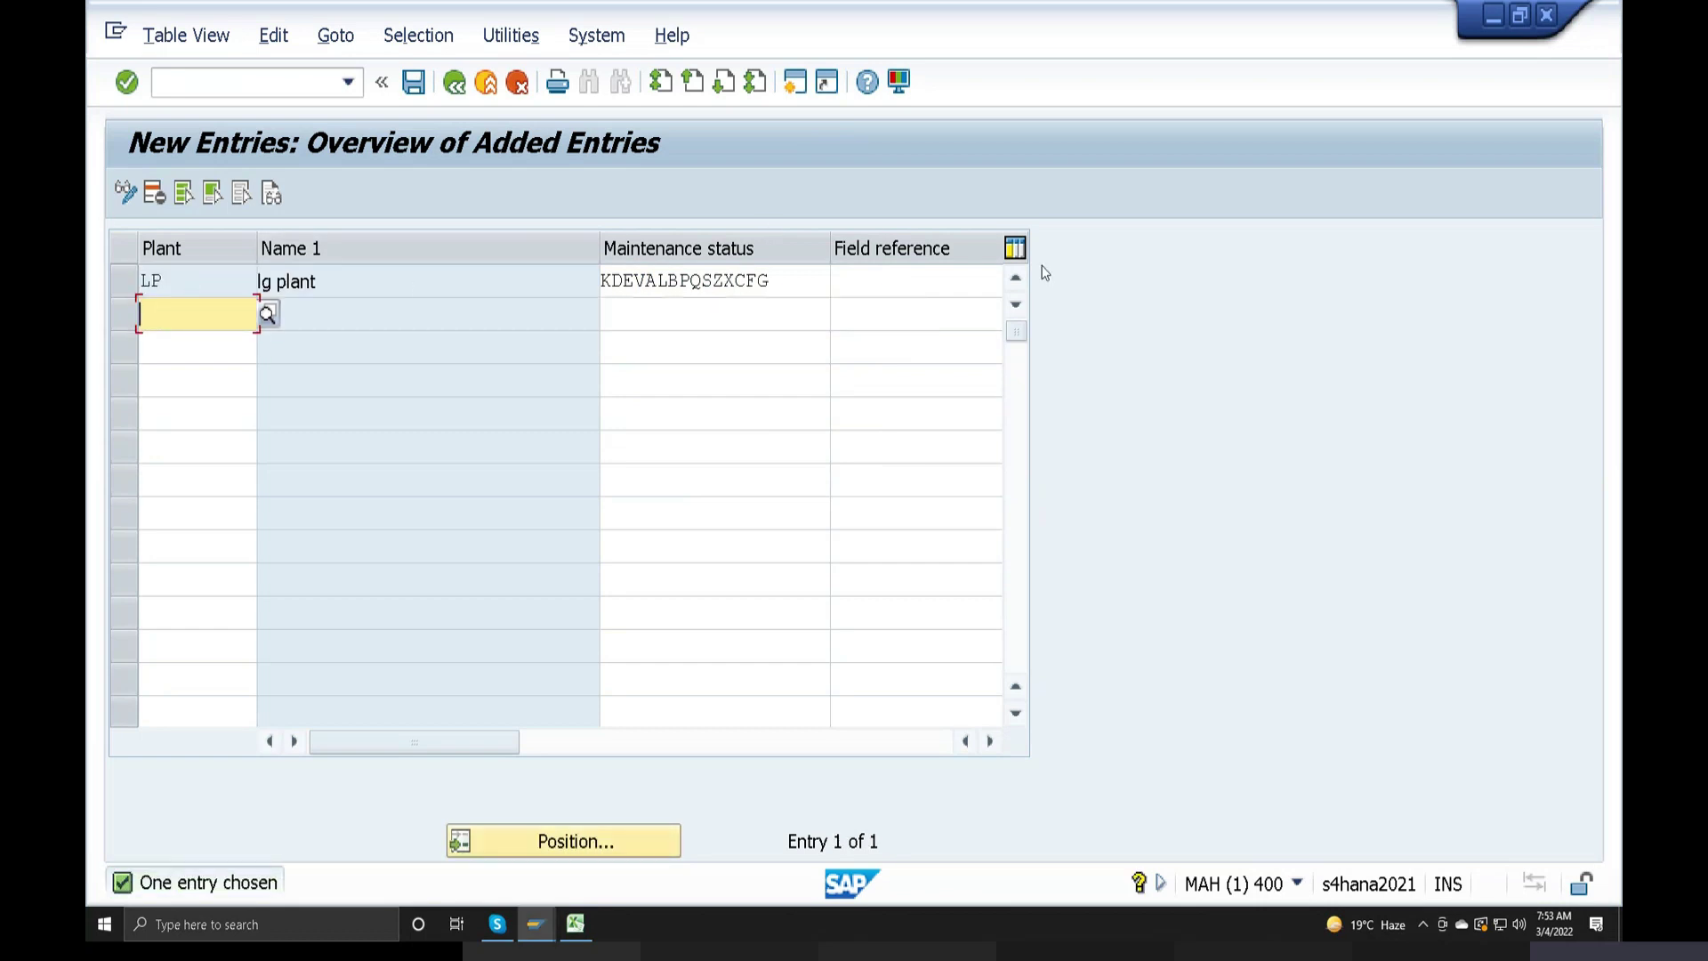
click(951, 294)
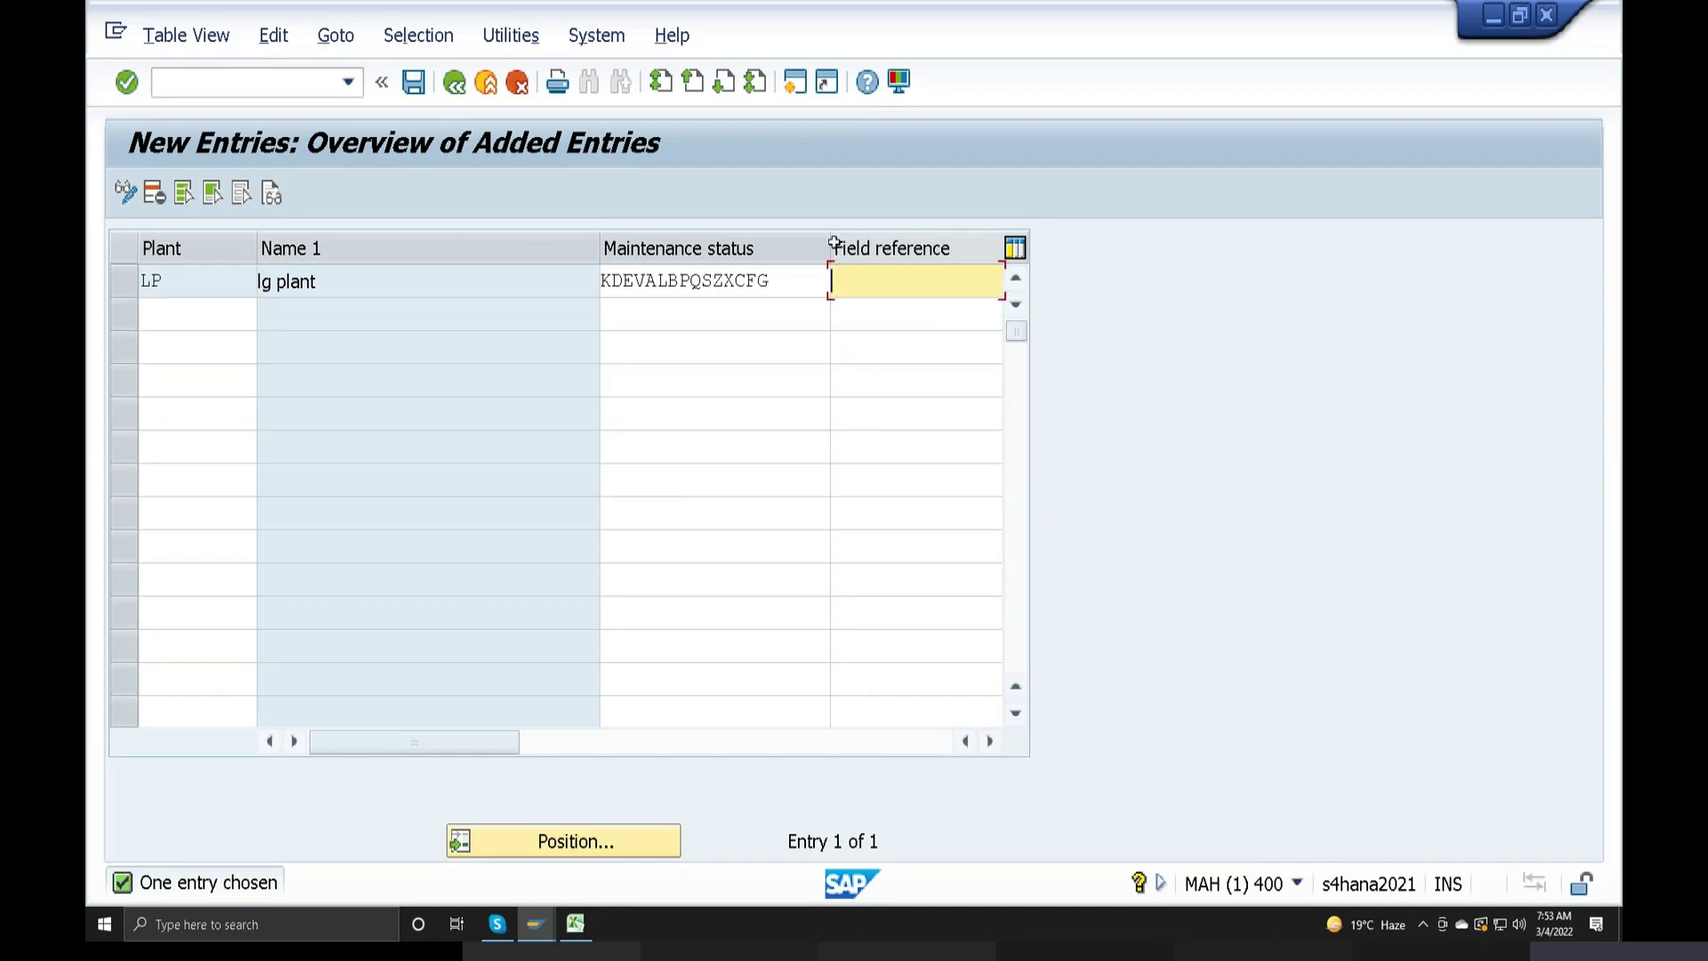
drag(803, 261, 796, 260)
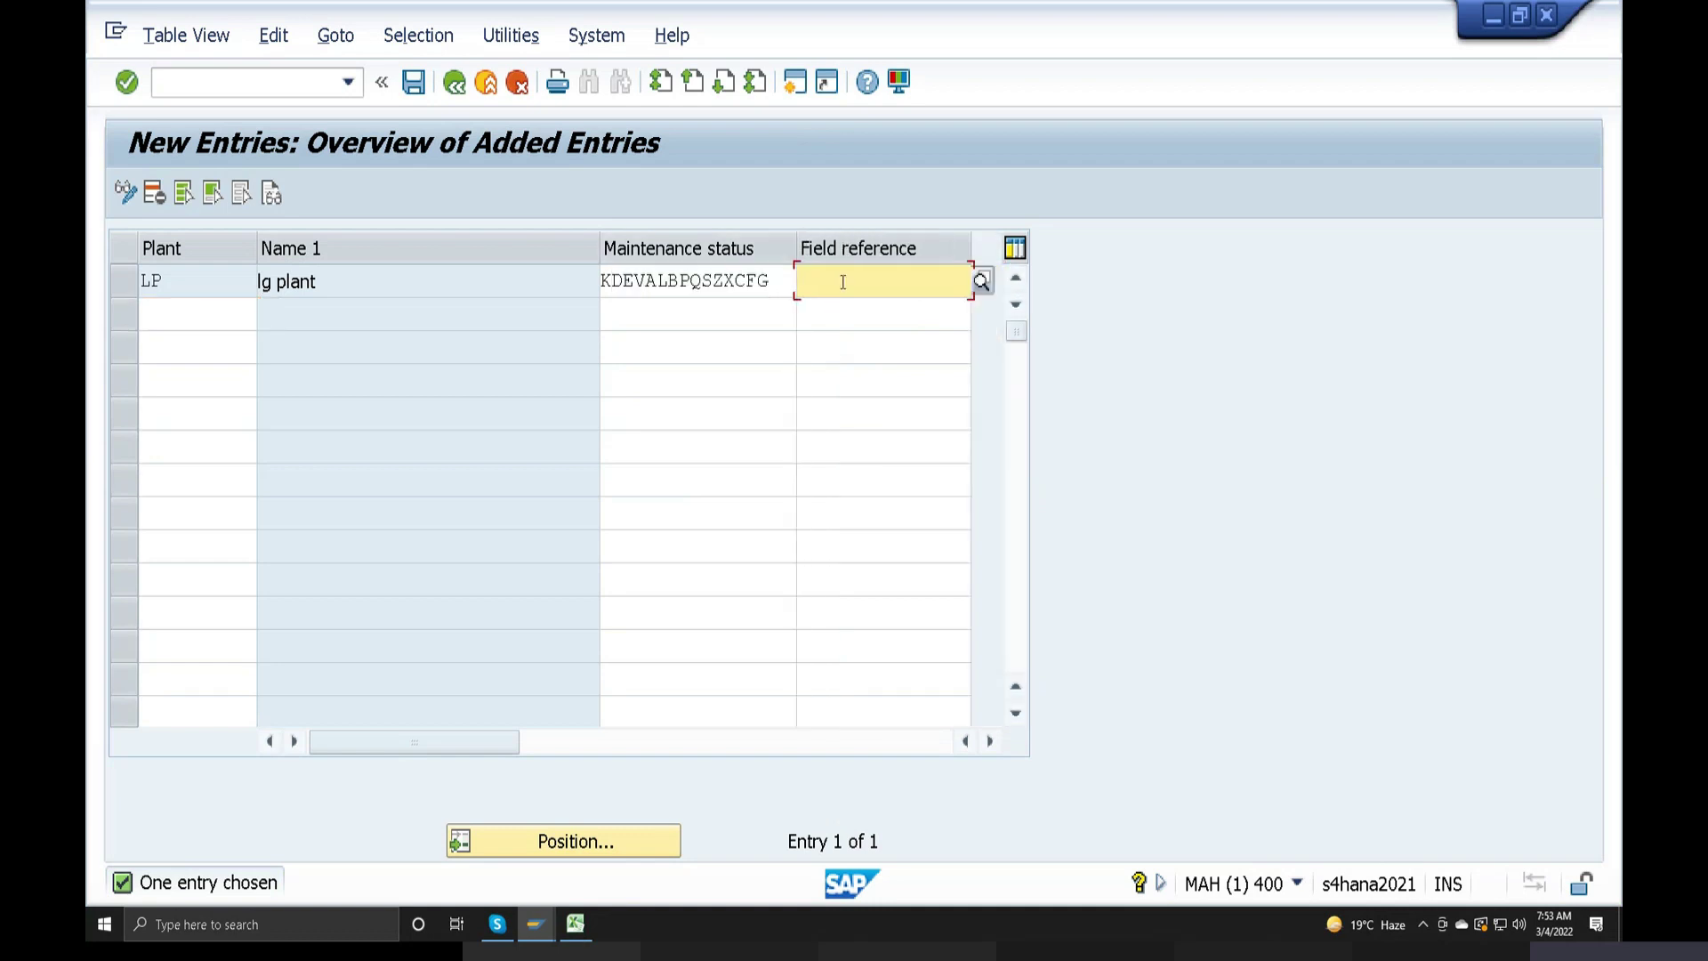
click(980, 281)
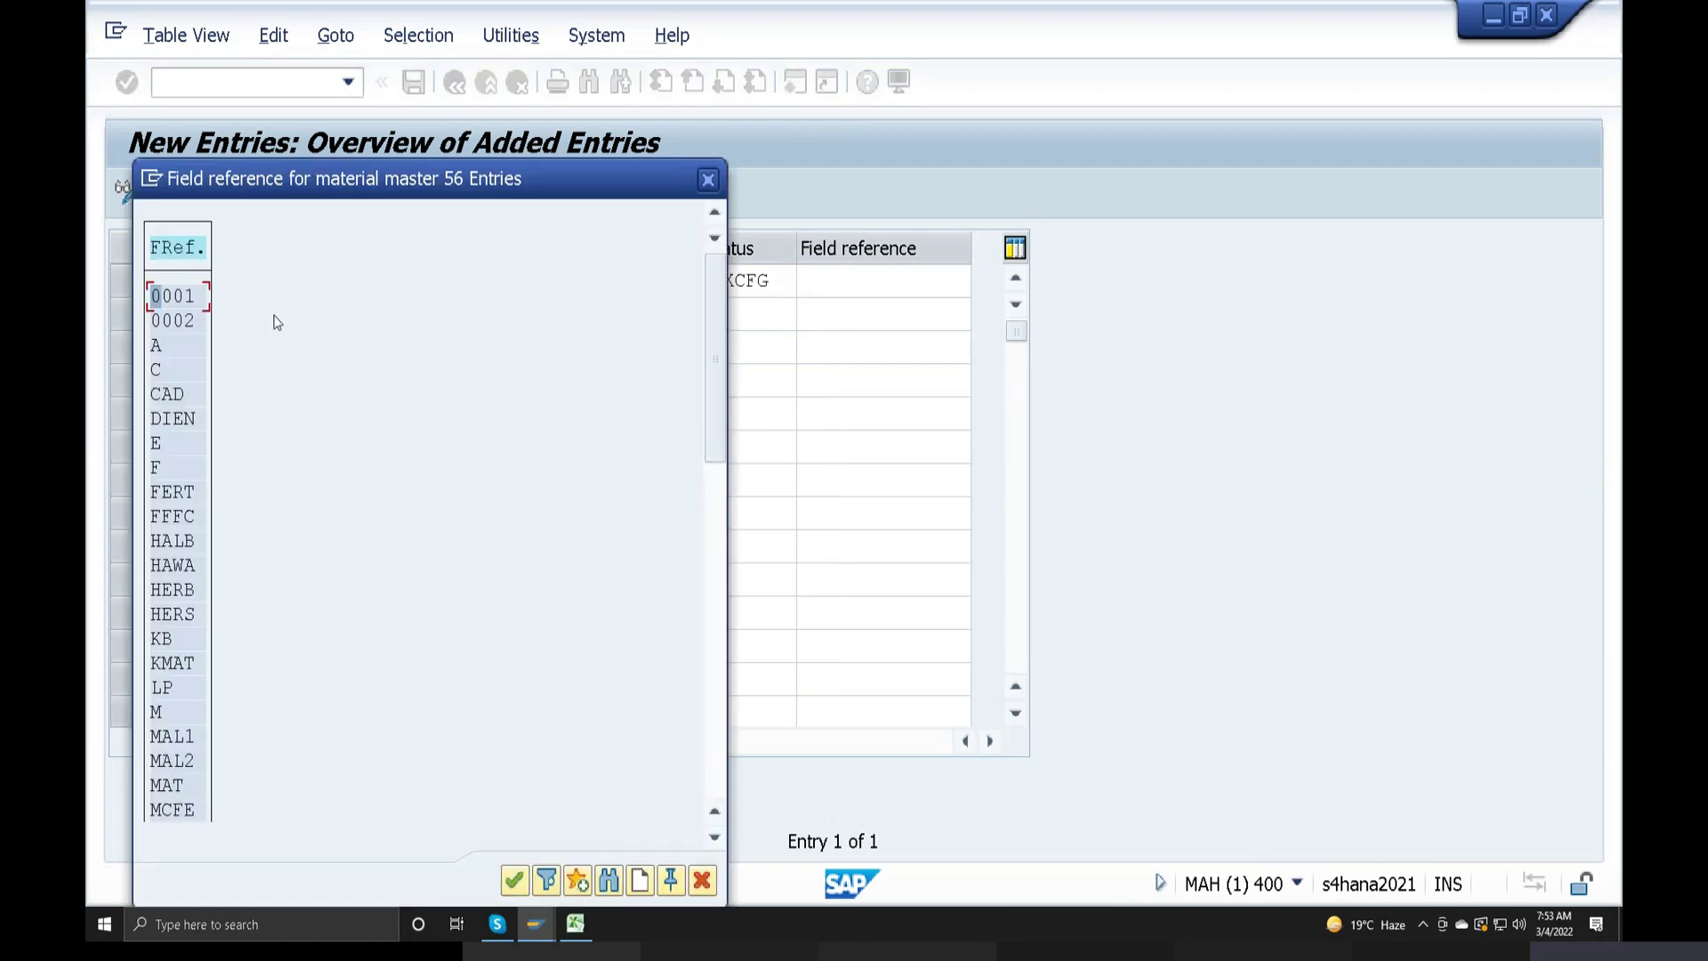
double_click(181, 298)
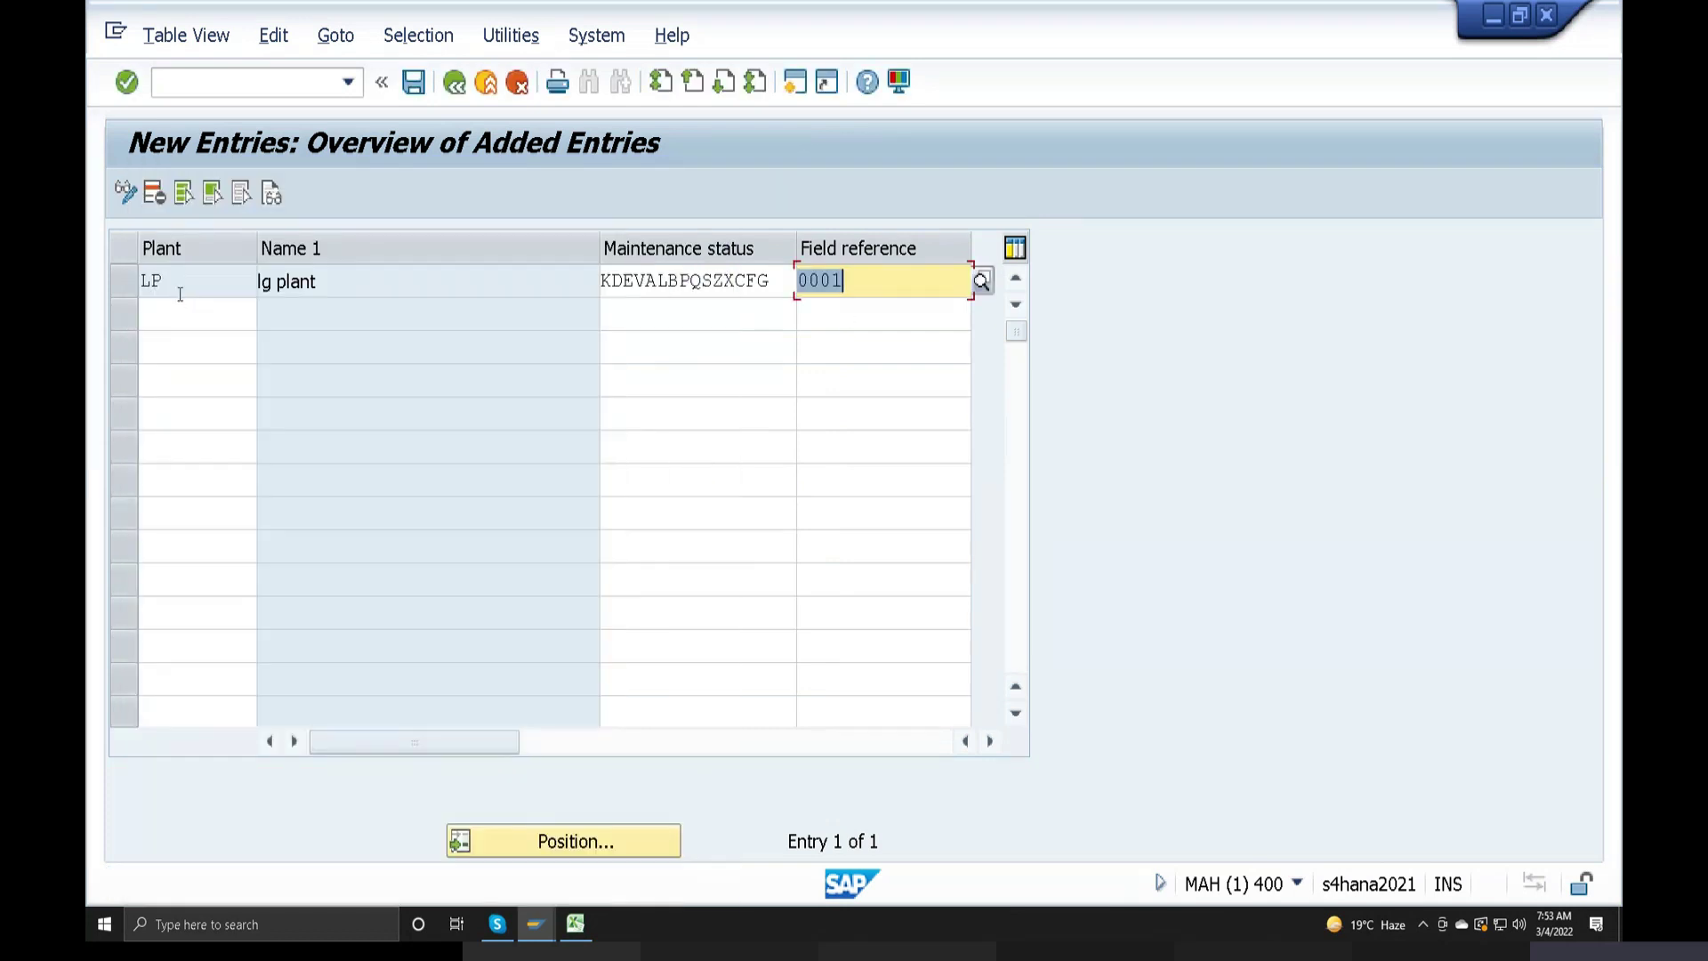
click(414, 82)
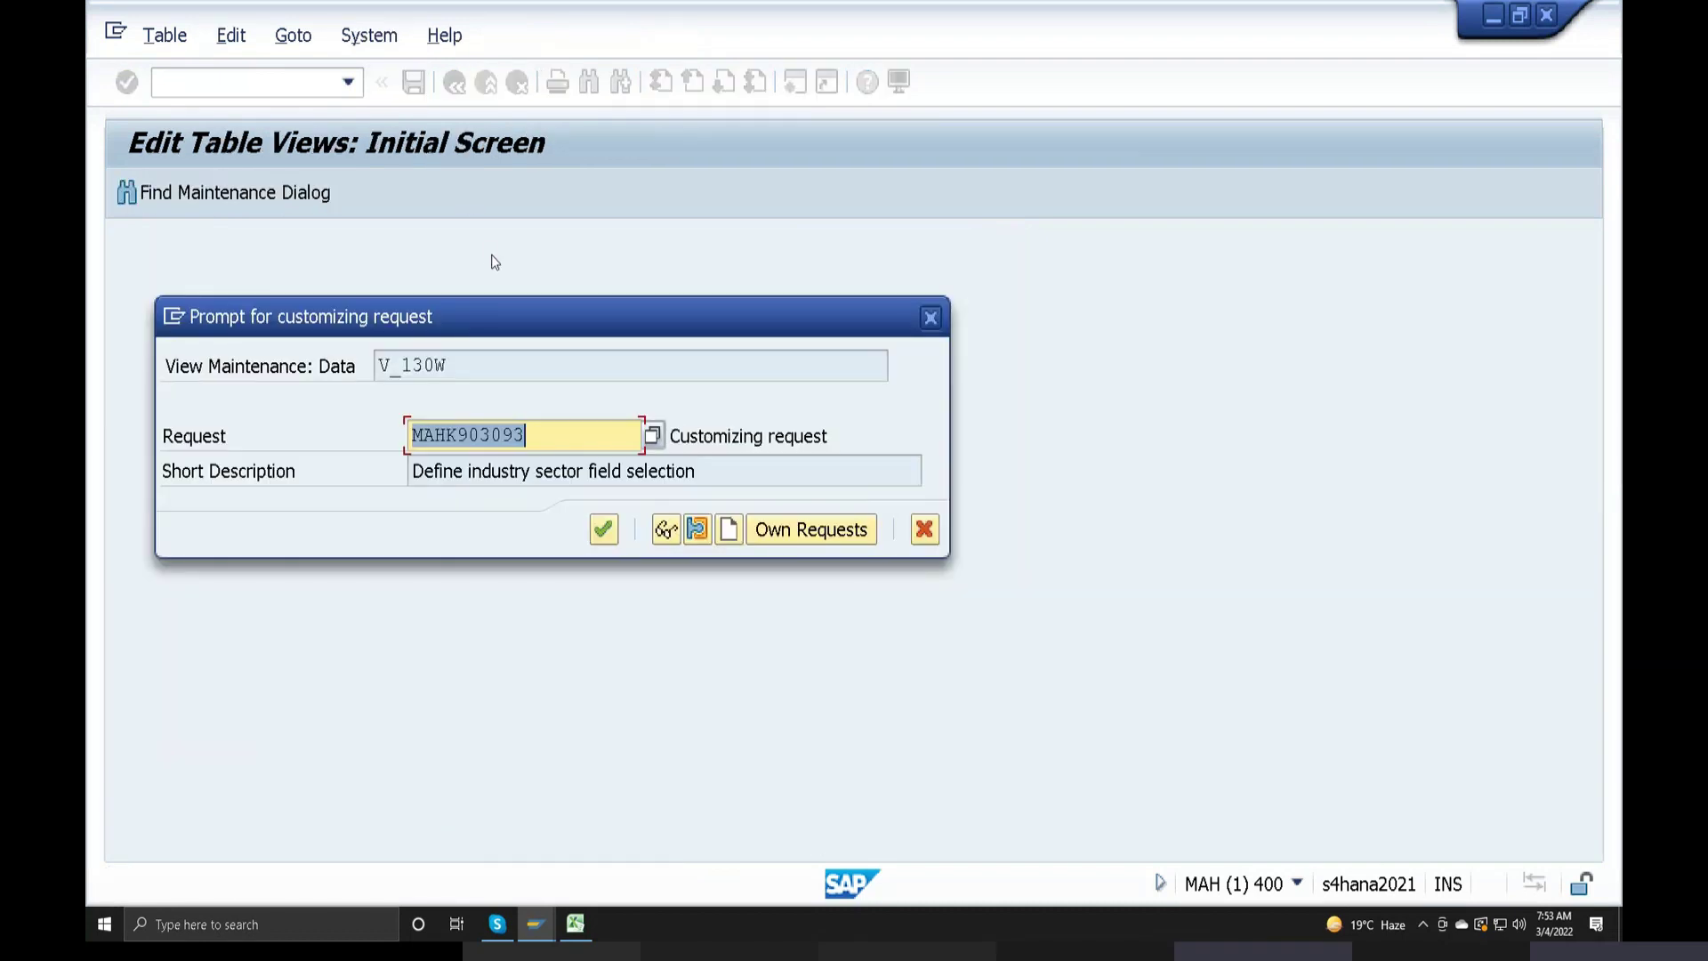
click(728, 531)
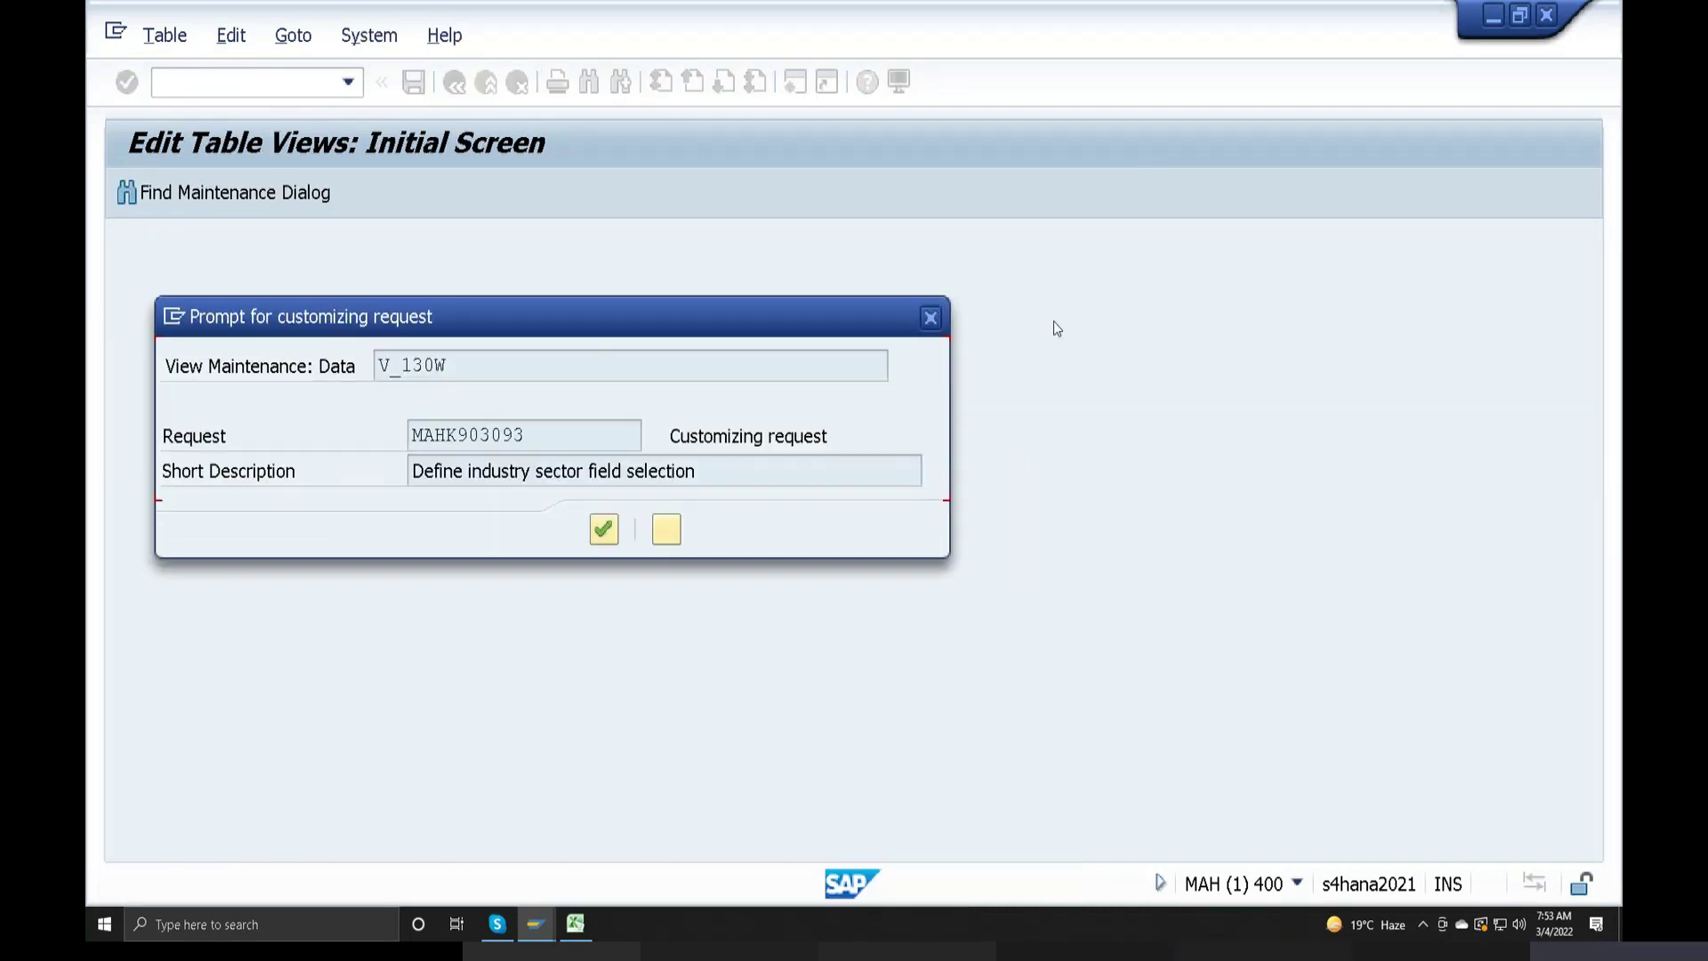
click(930, 317)
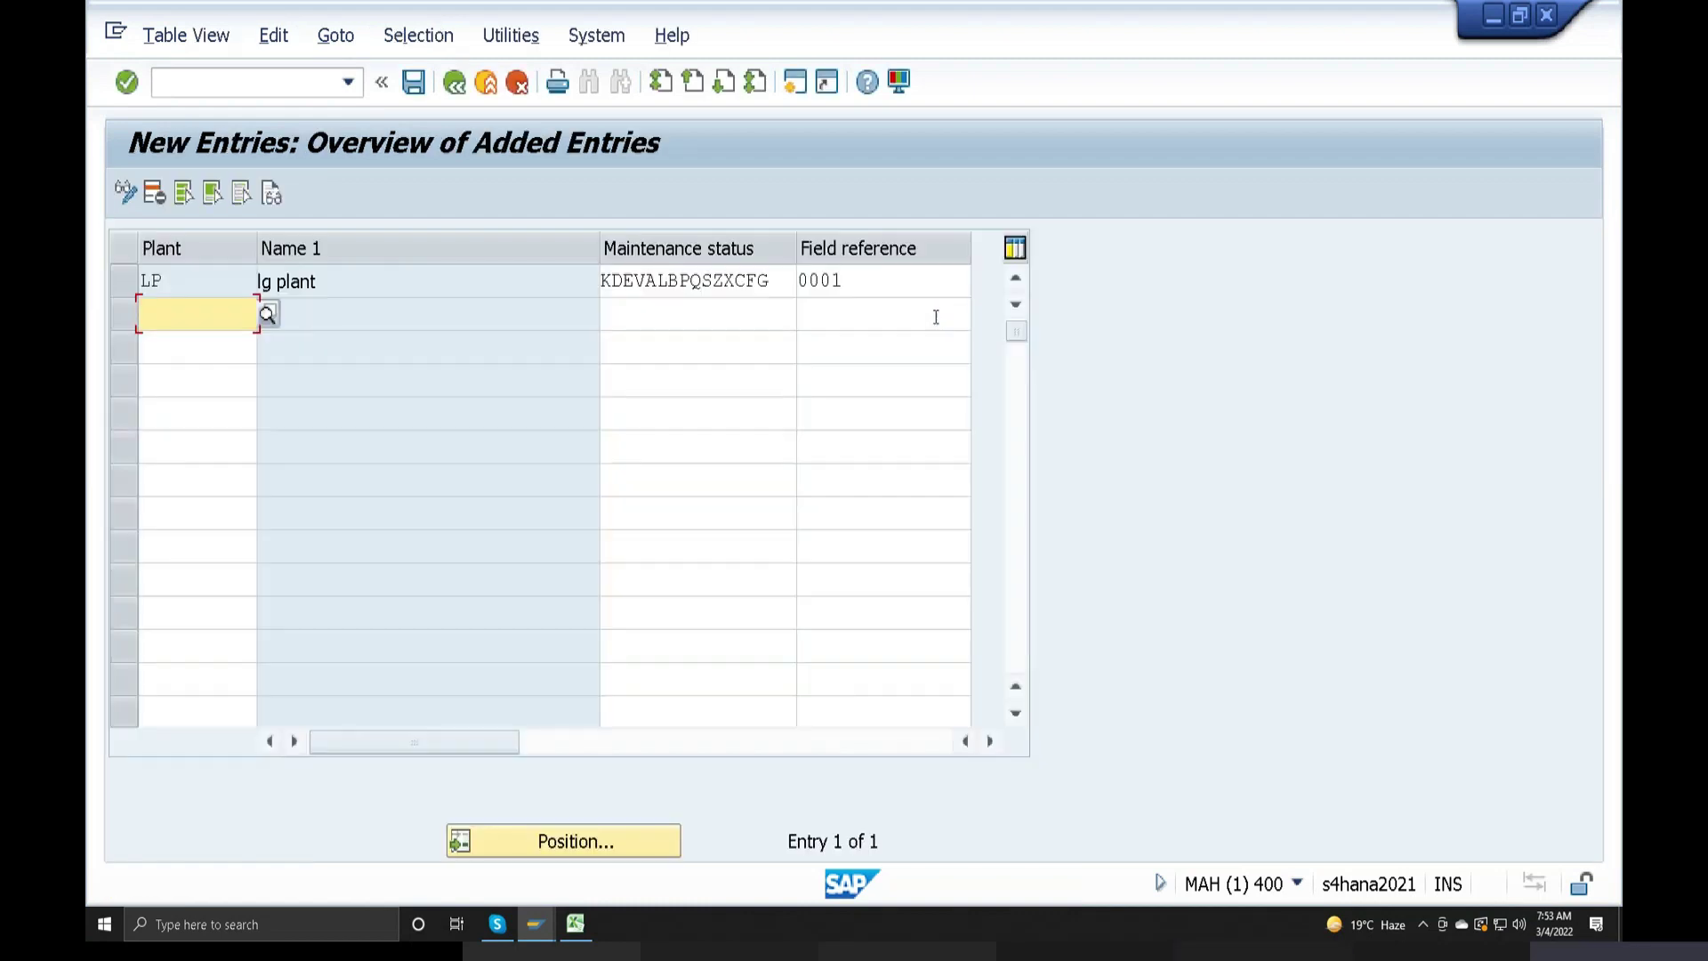
click(840, 285)
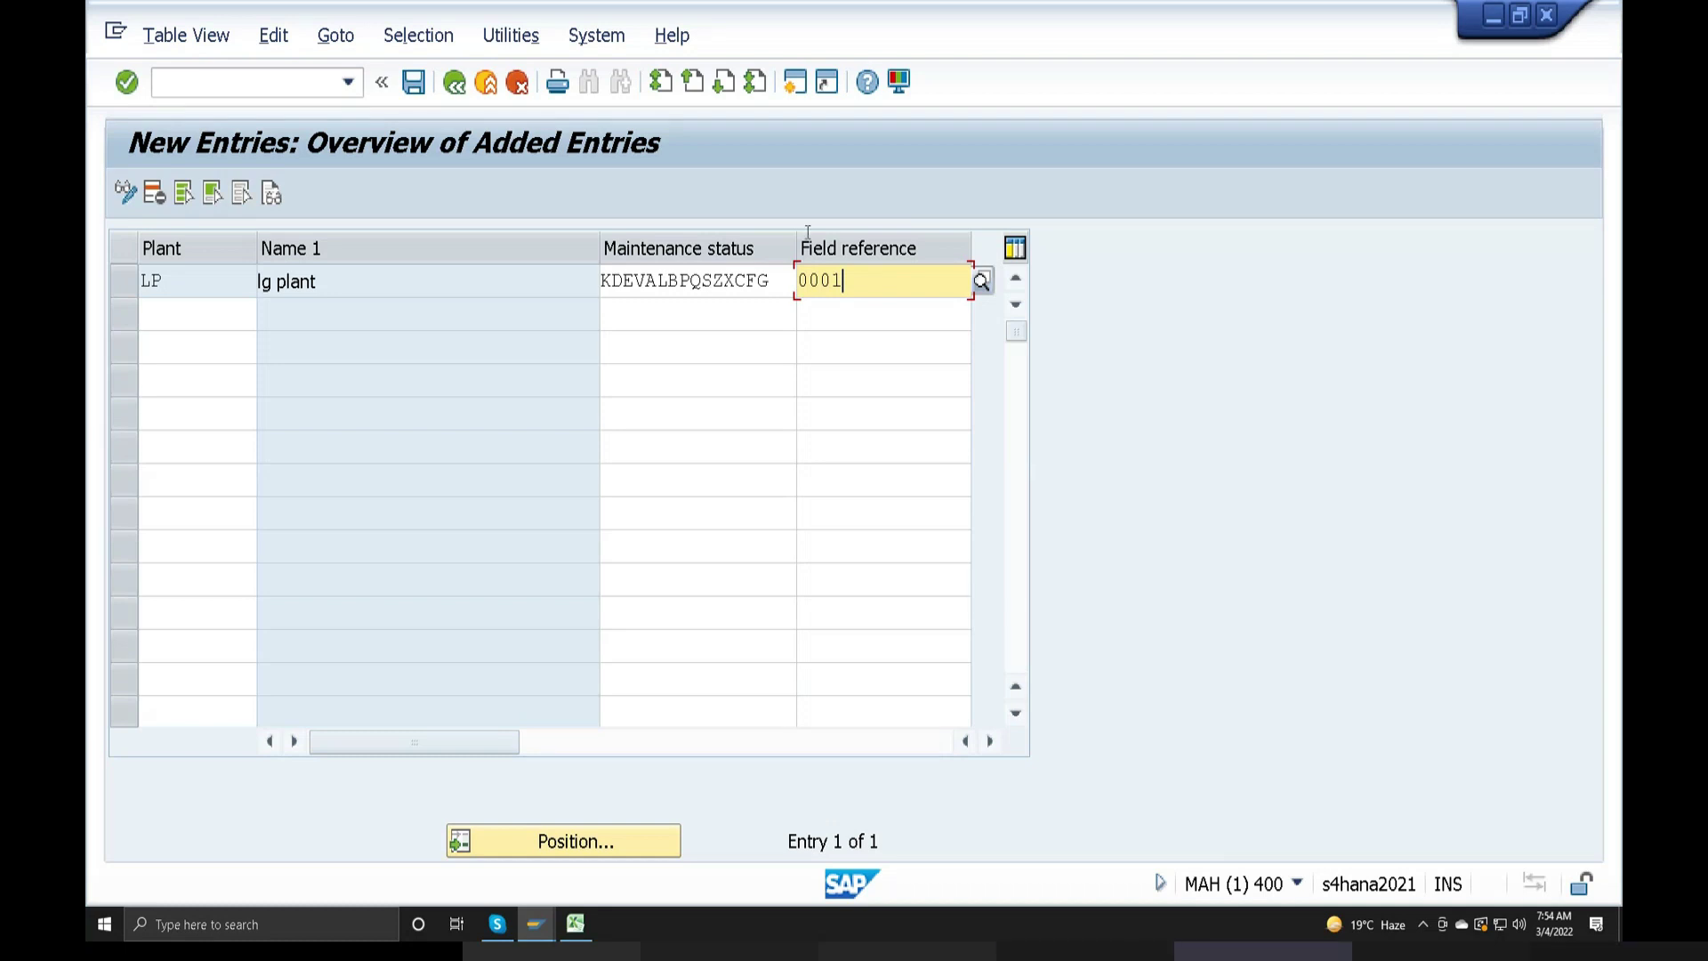
click(413, 82)
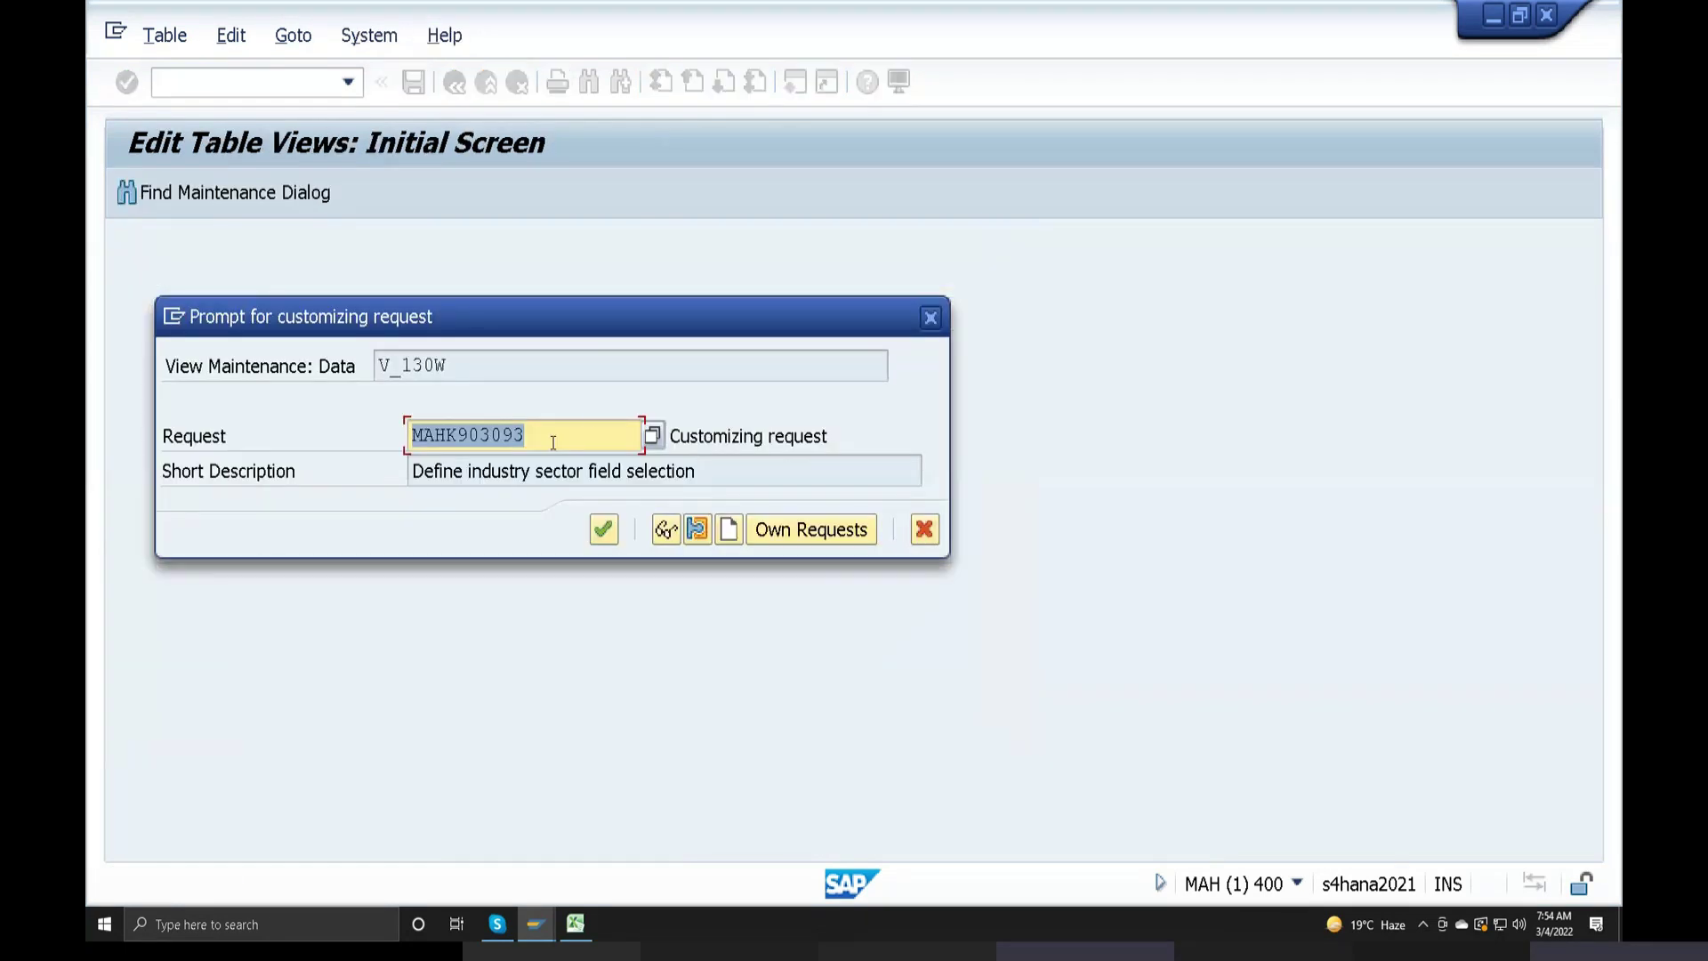
click(936, 320)
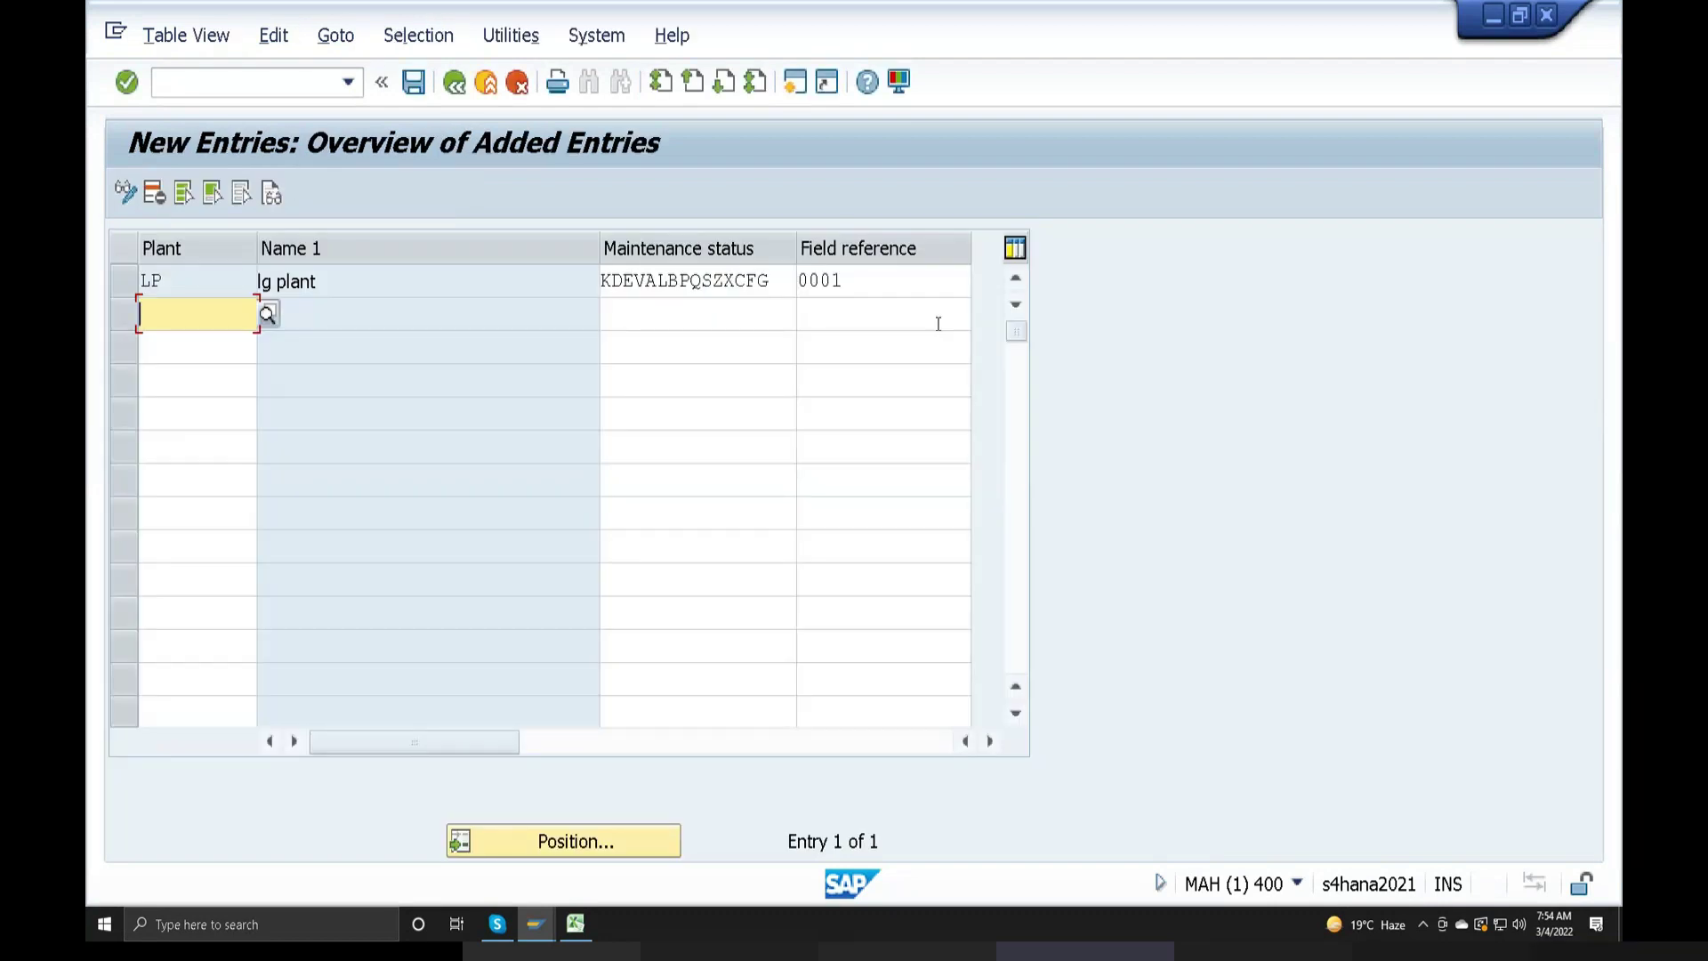
Compare plant LP's maintenance status letters with their descriptions in the list of possible values, leaving the entry as it is
click(775, 285)
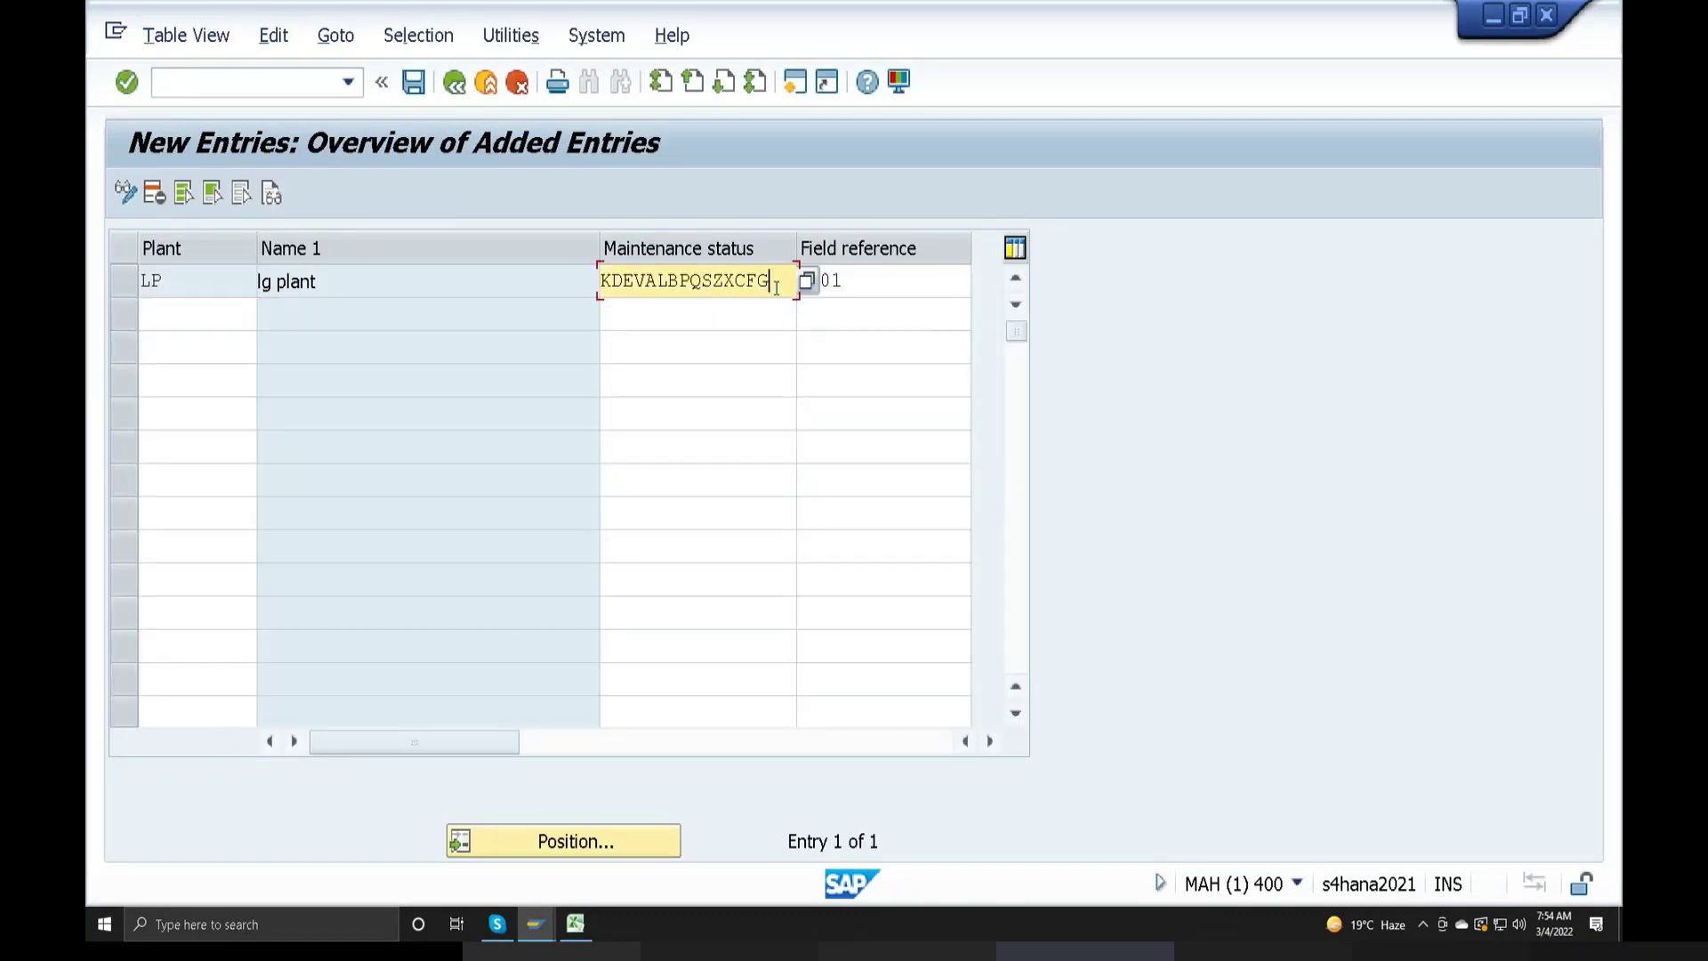
drag(775, 284, 534, 294)
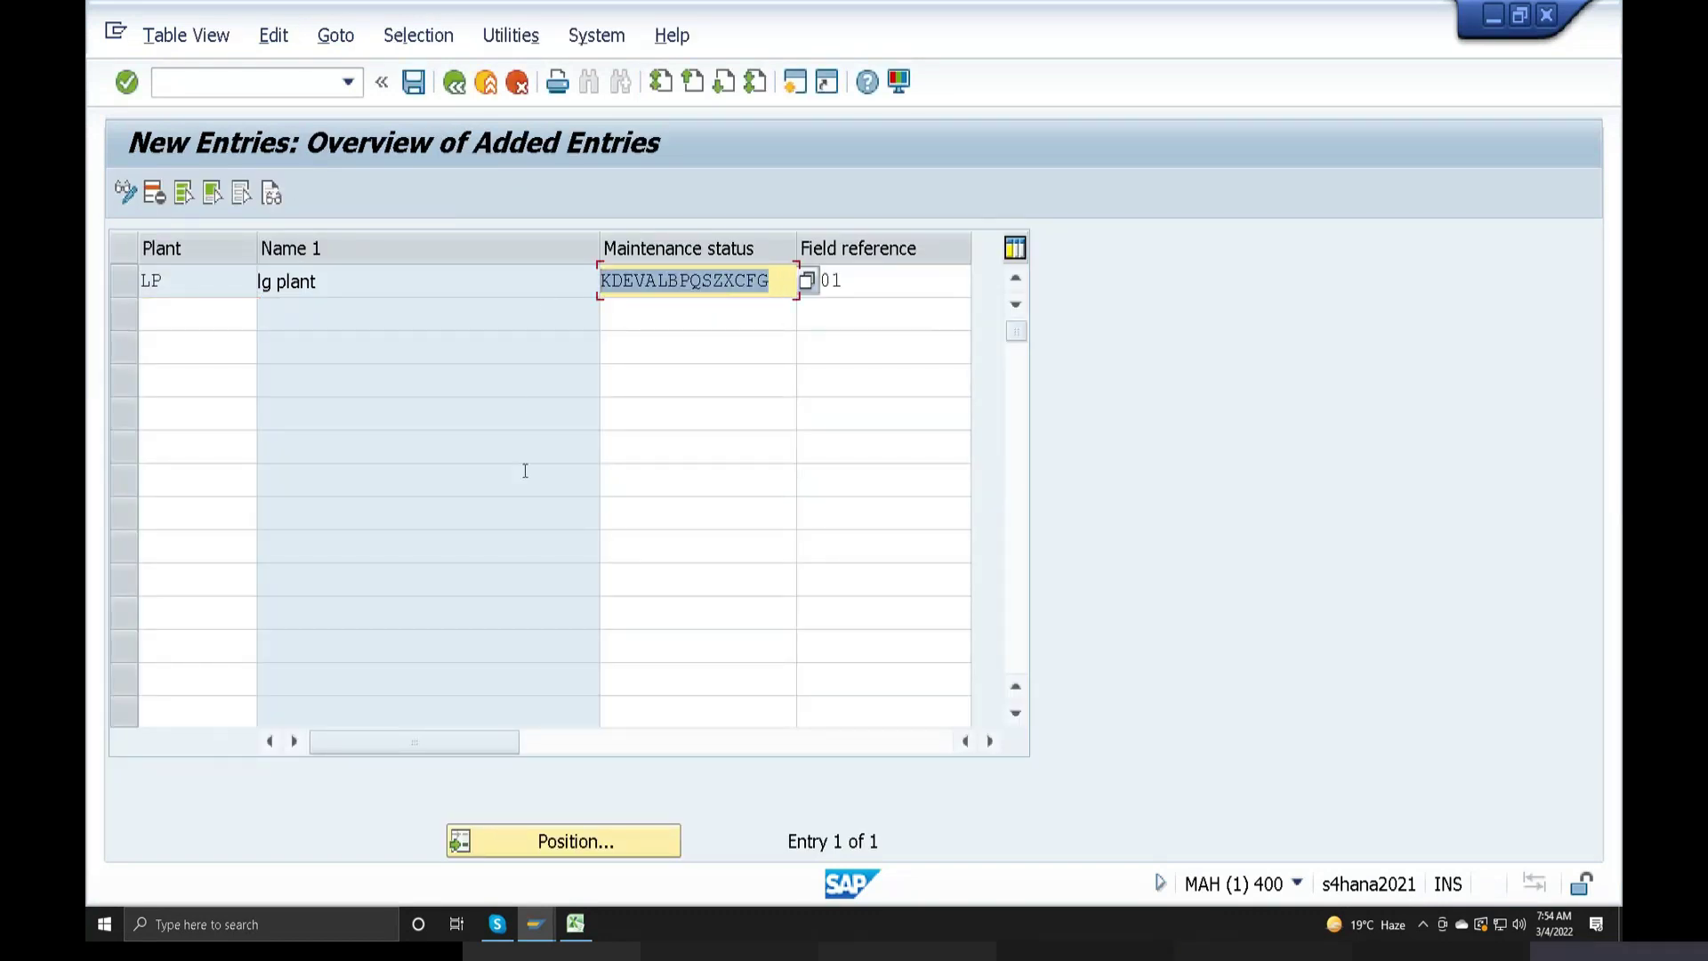
click(807, 283)
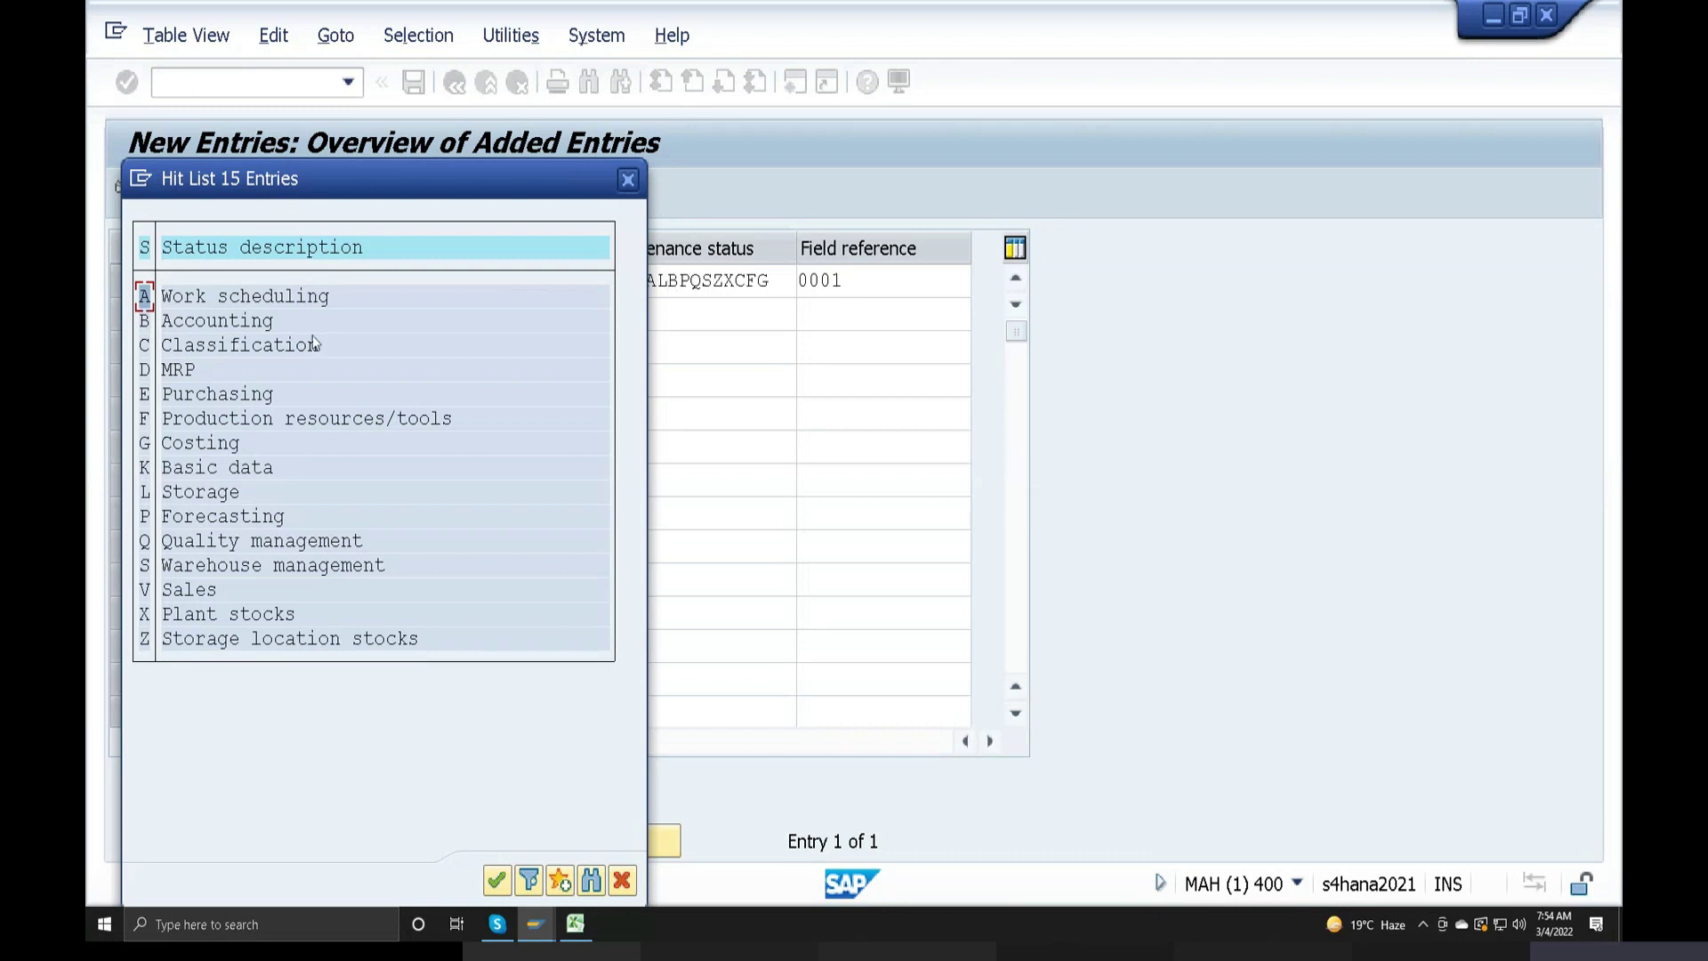
click(629, 181)
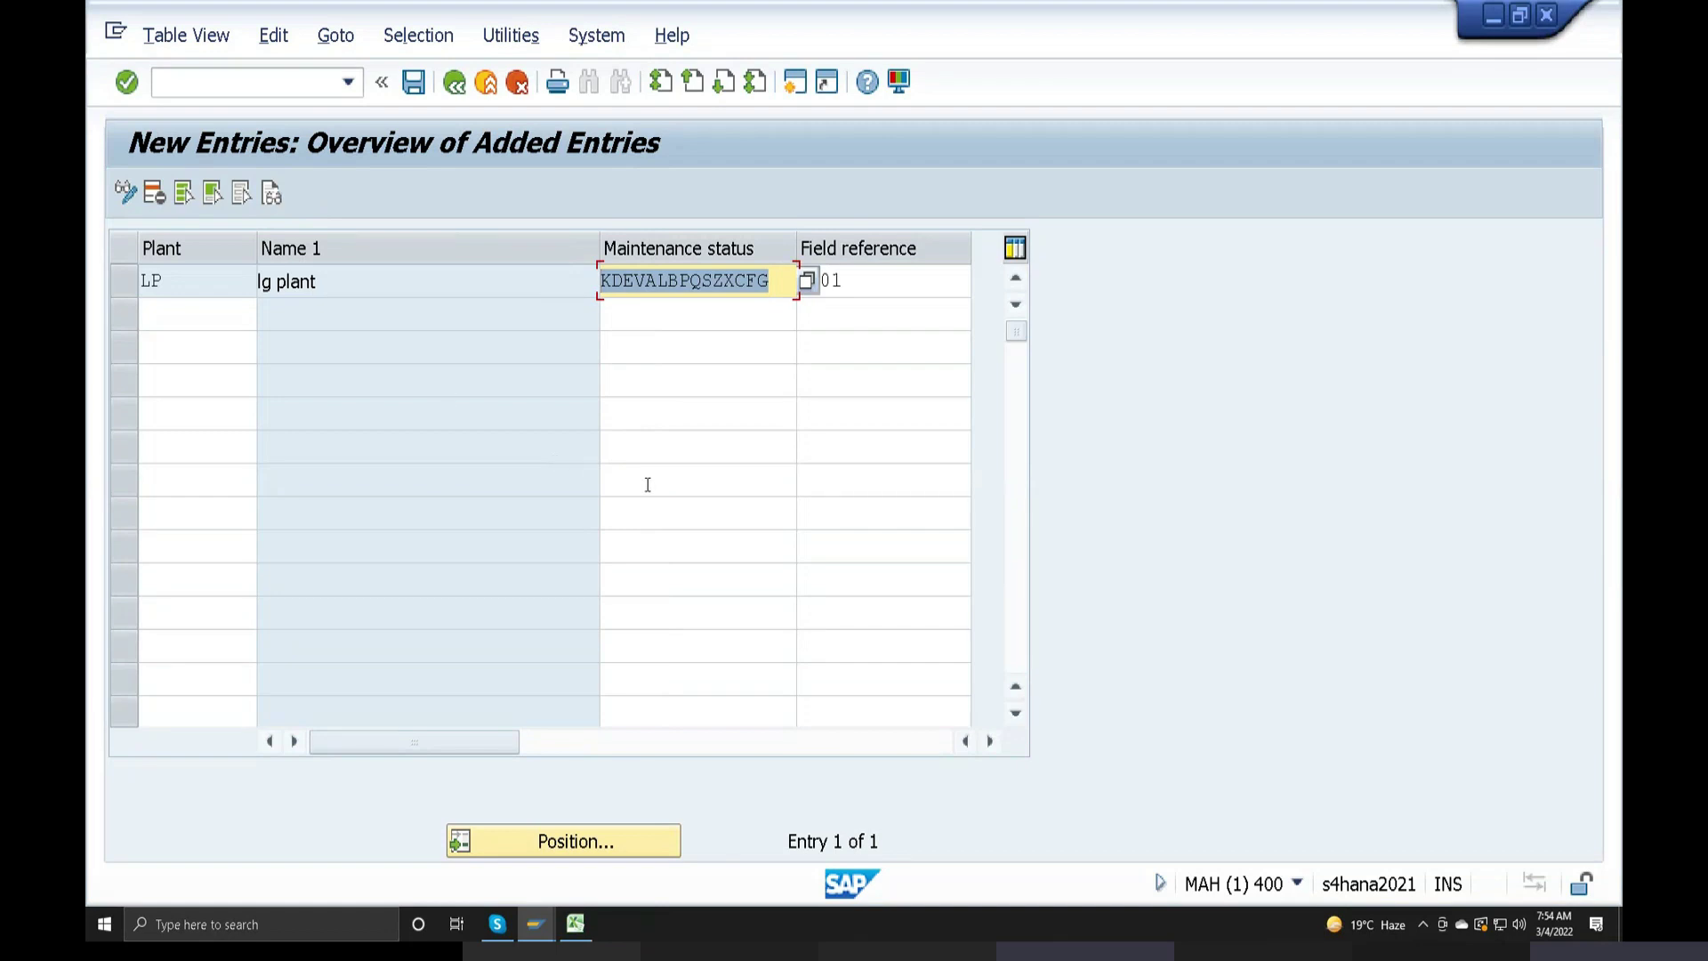
click(807, 281)
click(214, 467)
click(189, 369)
click(189, 394)
click(628, 181)
Switch to a separate SAP Easy Access session and start transaction MM01 to create a material
key(alt+space)
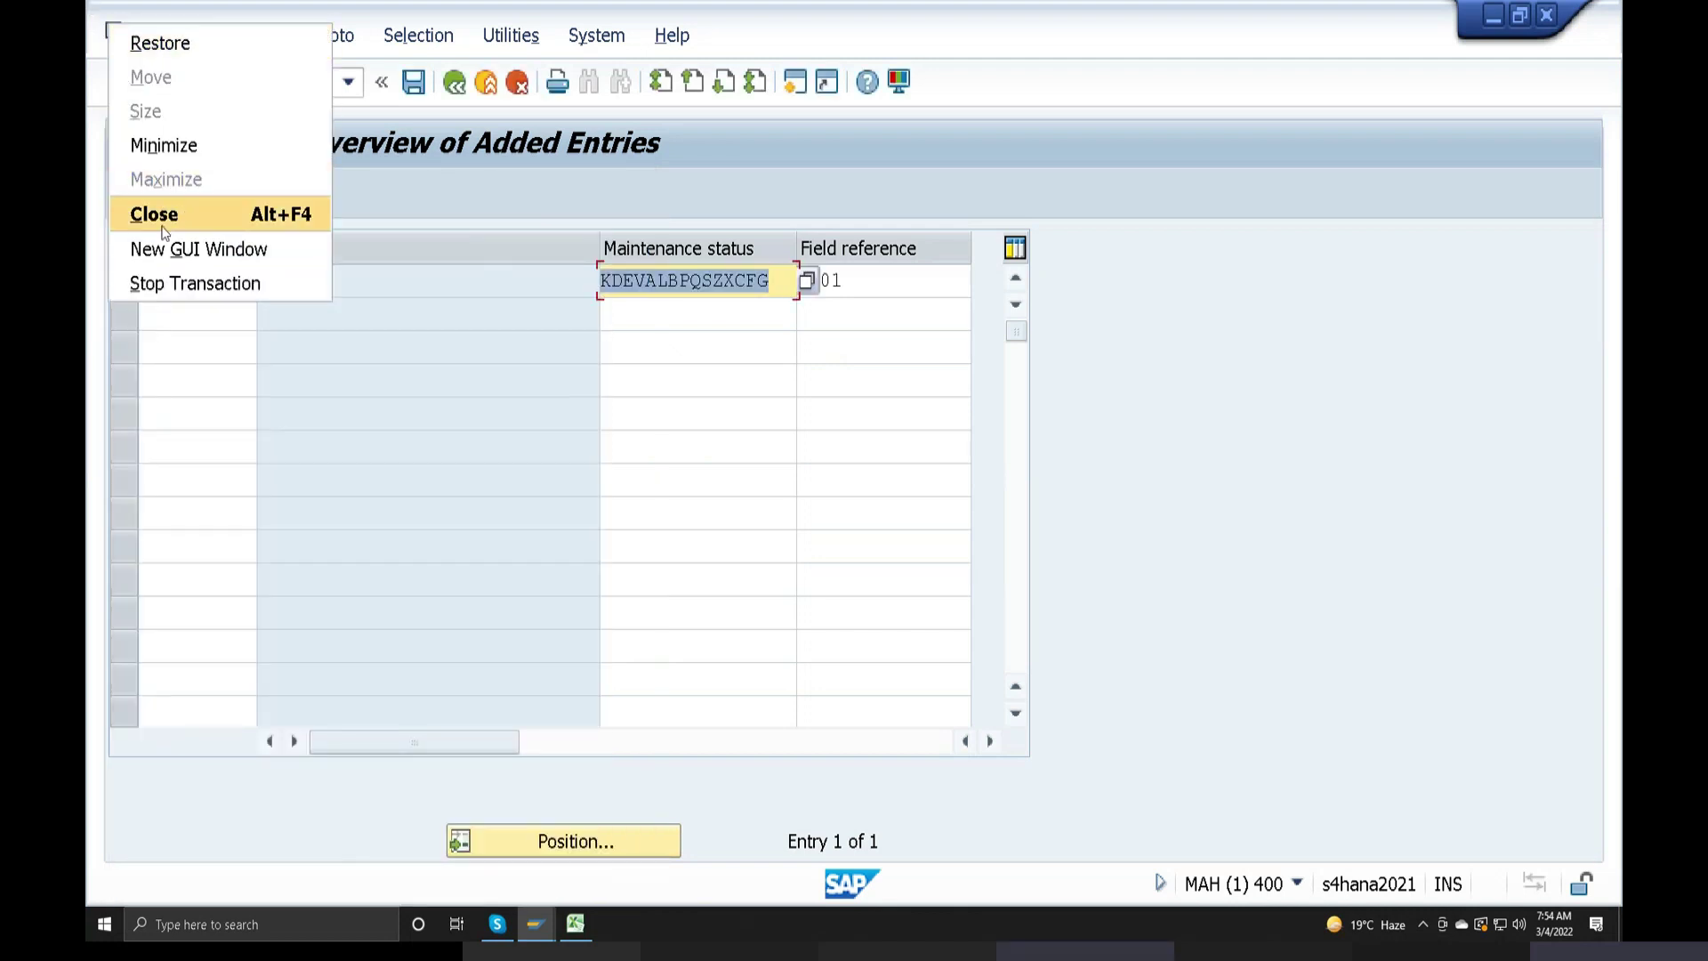
key(Escape)
key(alt+Tab)
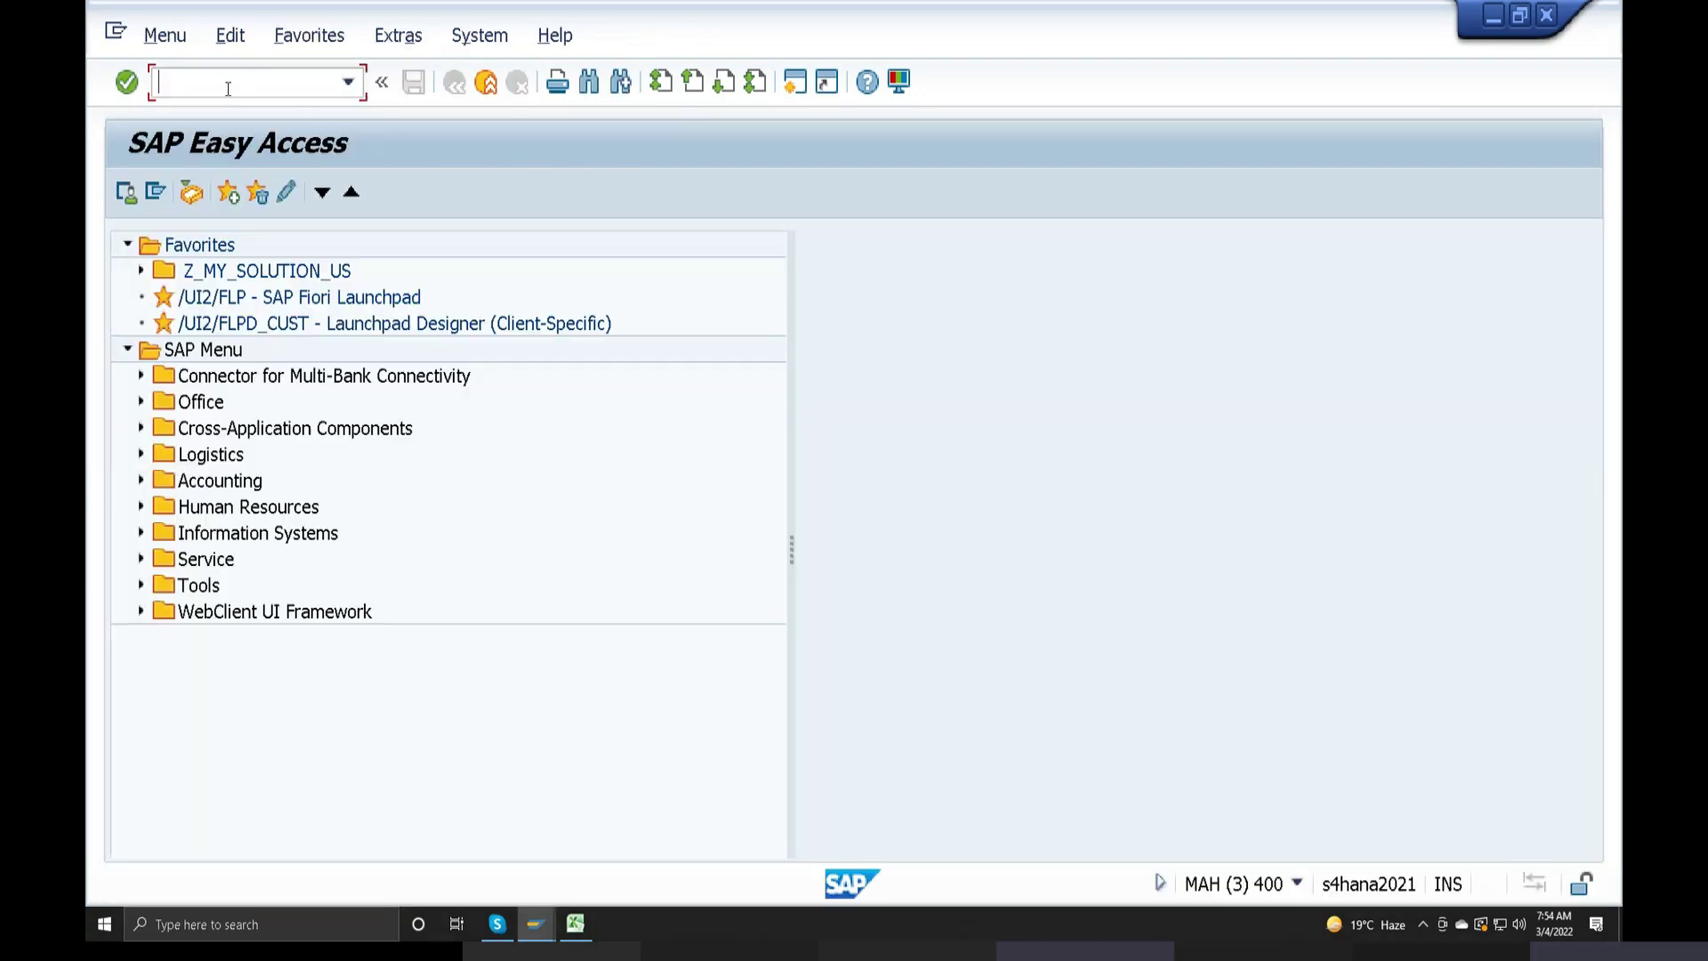
text(mm01)
key(Return)
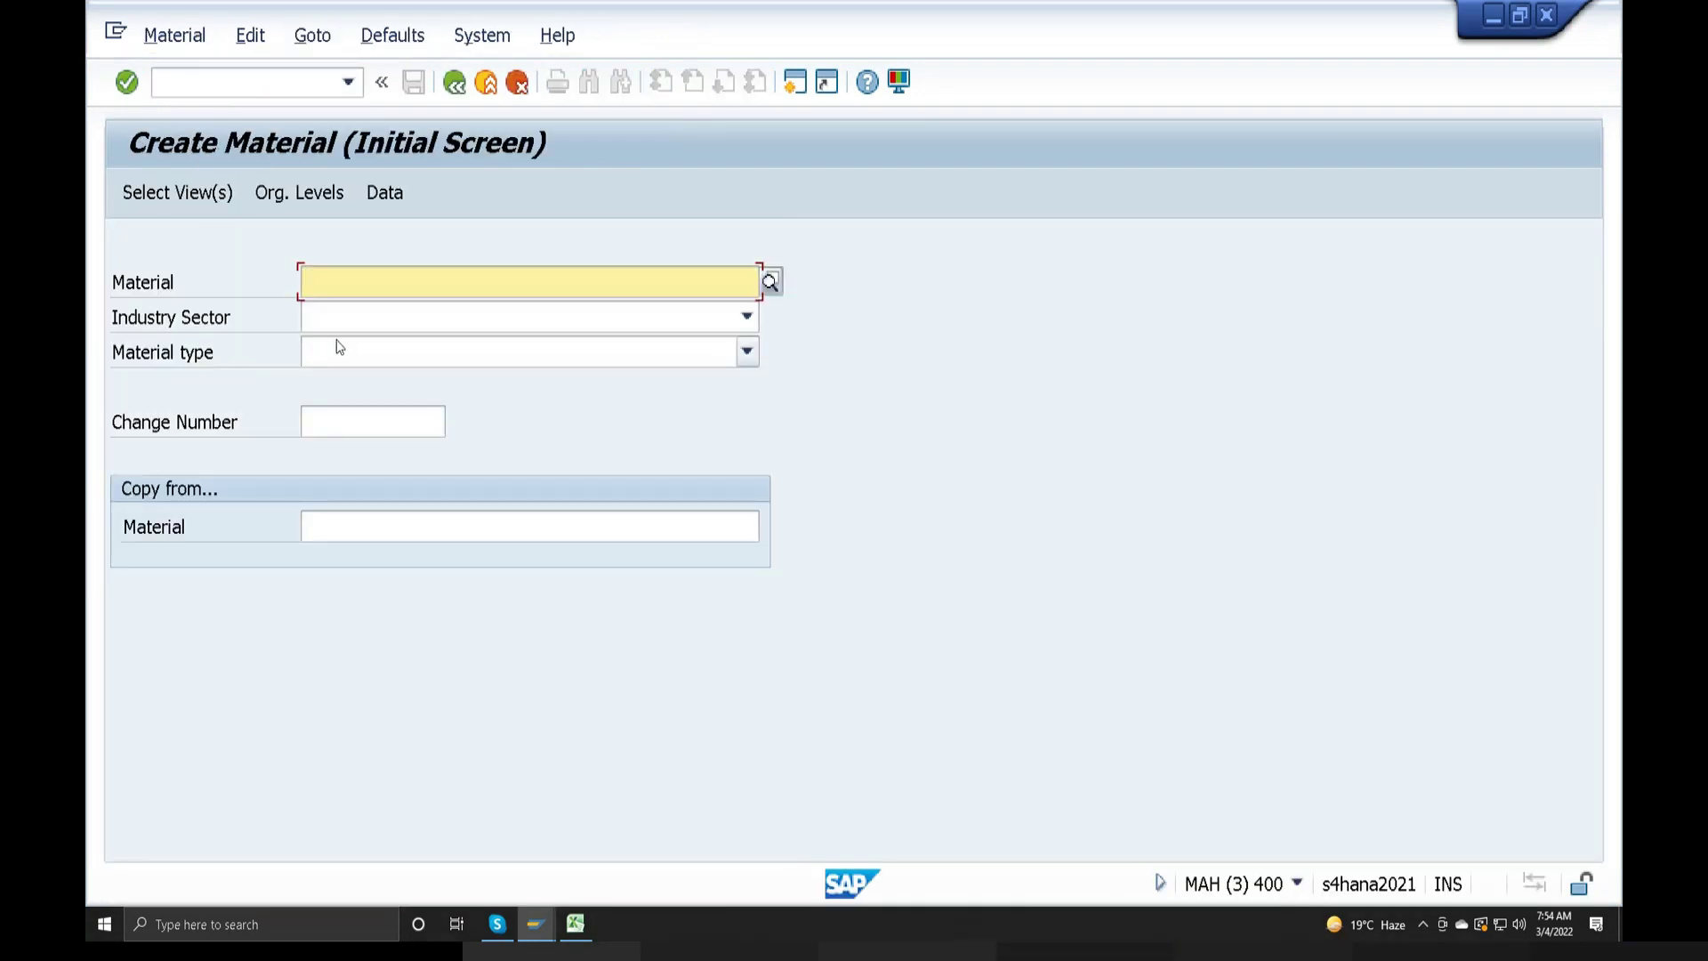
Set the material's industry sector to M Mechanical engineering and its material type to 202R Raw materials 2021
click(335, 325)
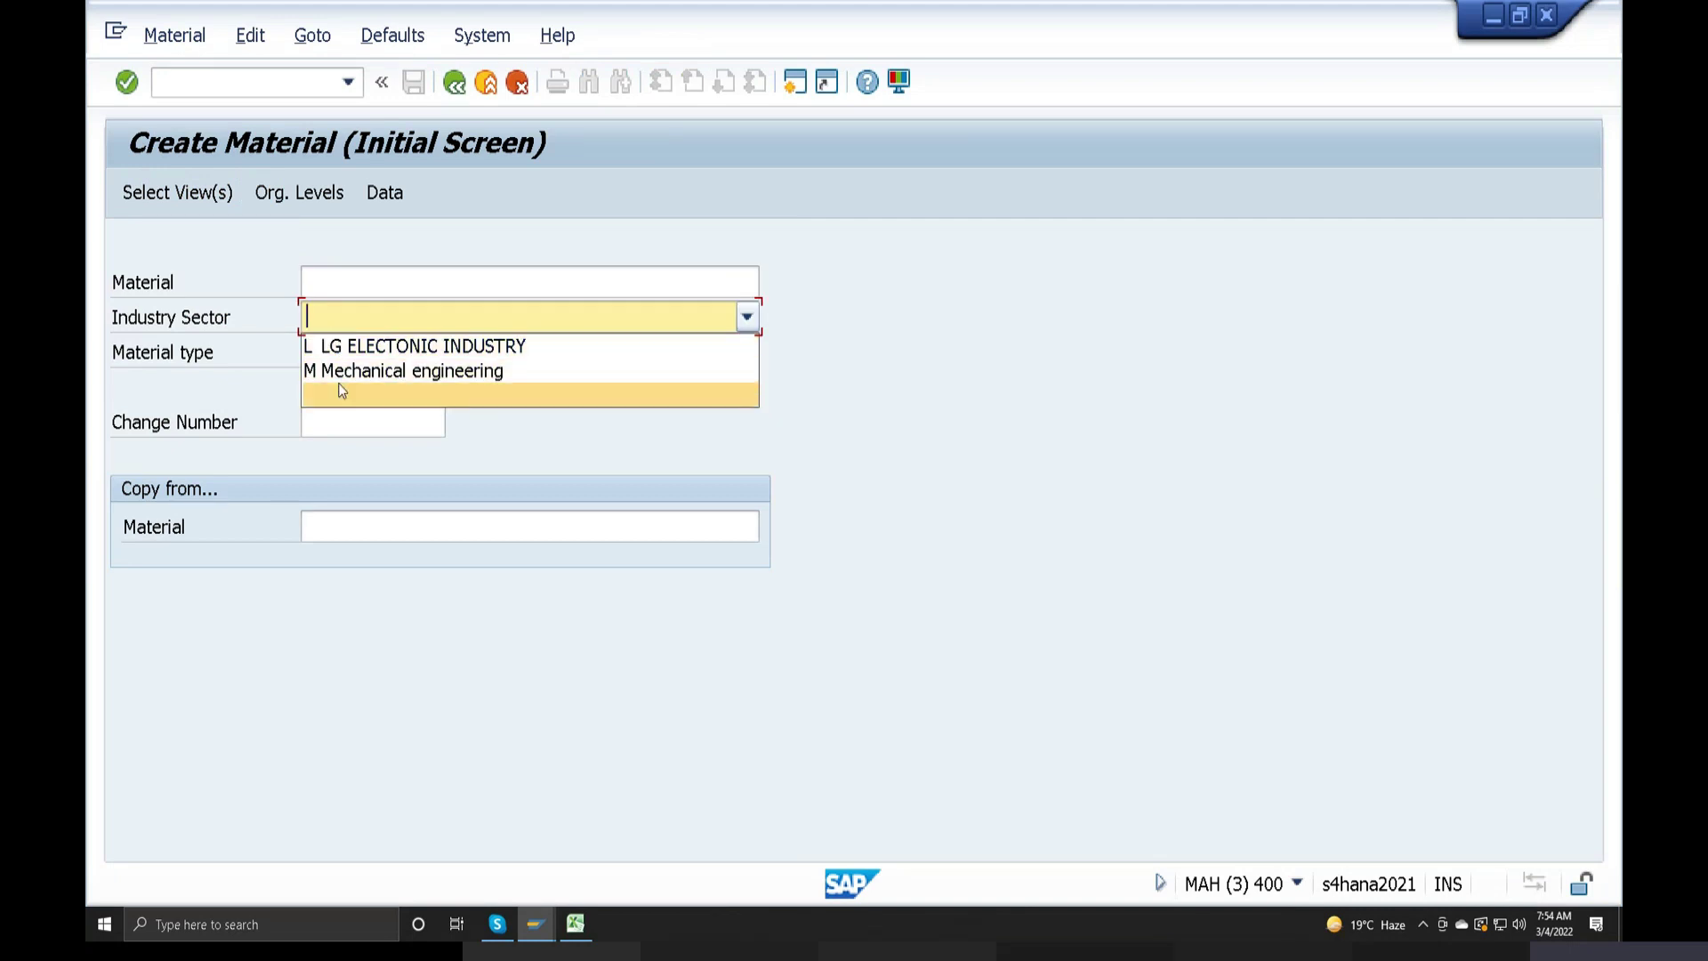
click(341, 390)
click(355, 331)
click(355, 370)
click(355, 358)
click(385, 406)
Look through the views offered for the raw material and close the view selection without choosing any
click(178, 192)
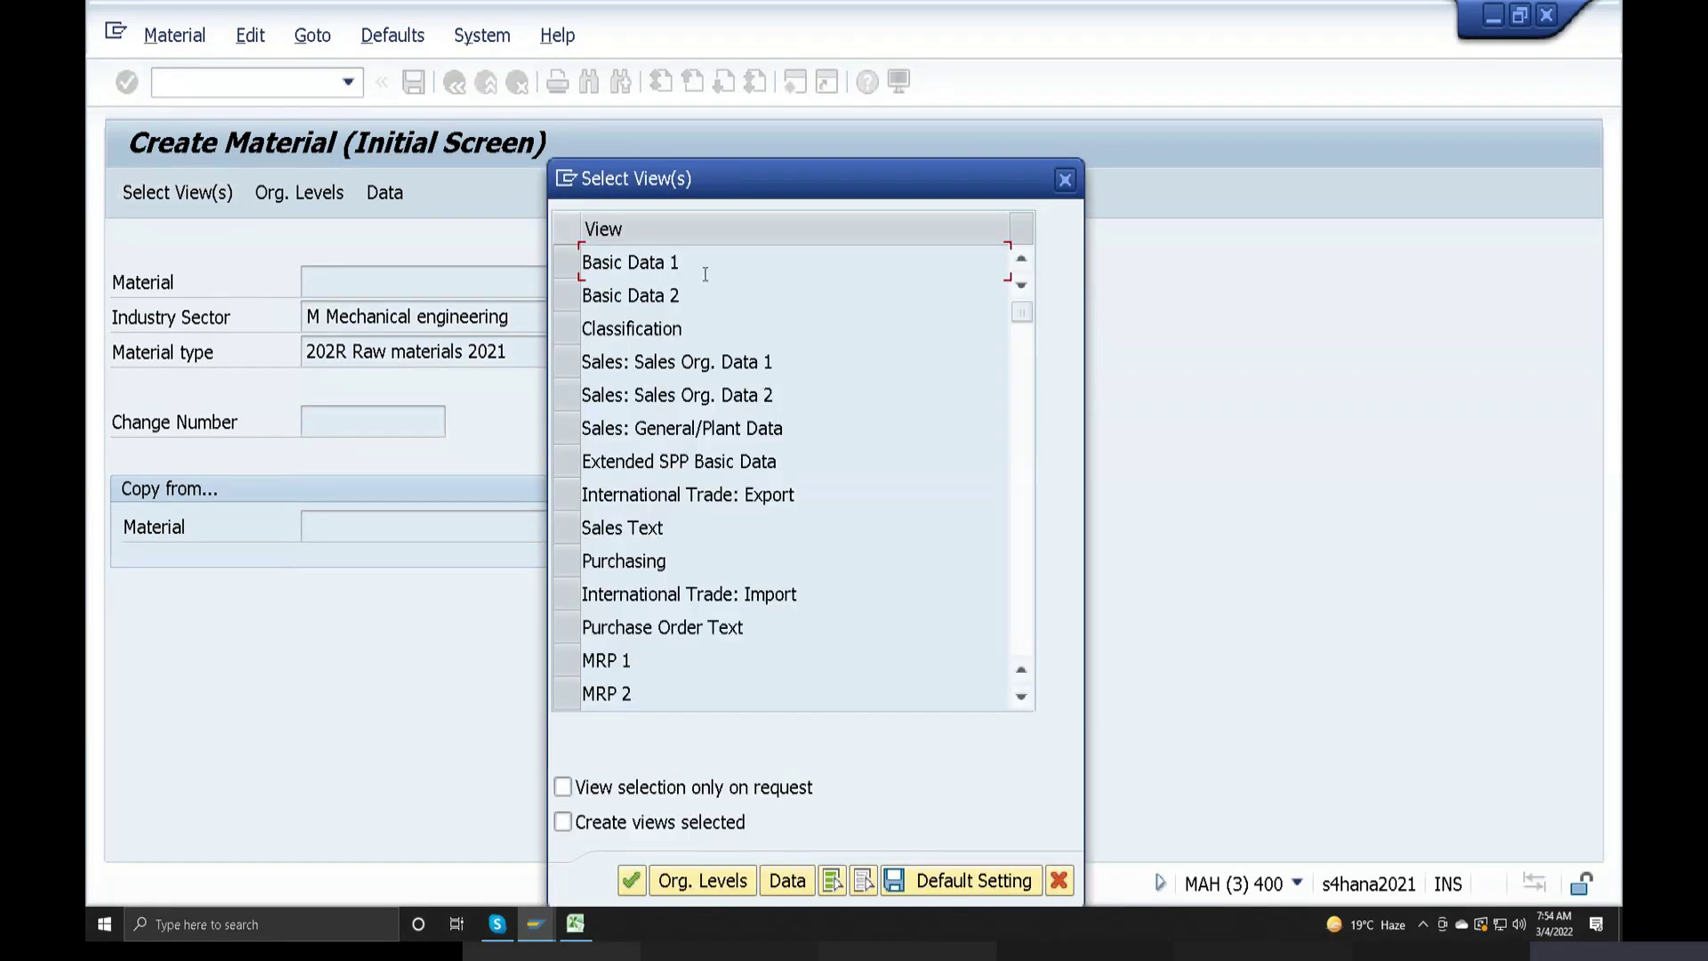
drag(774, 177, 1098, 148)
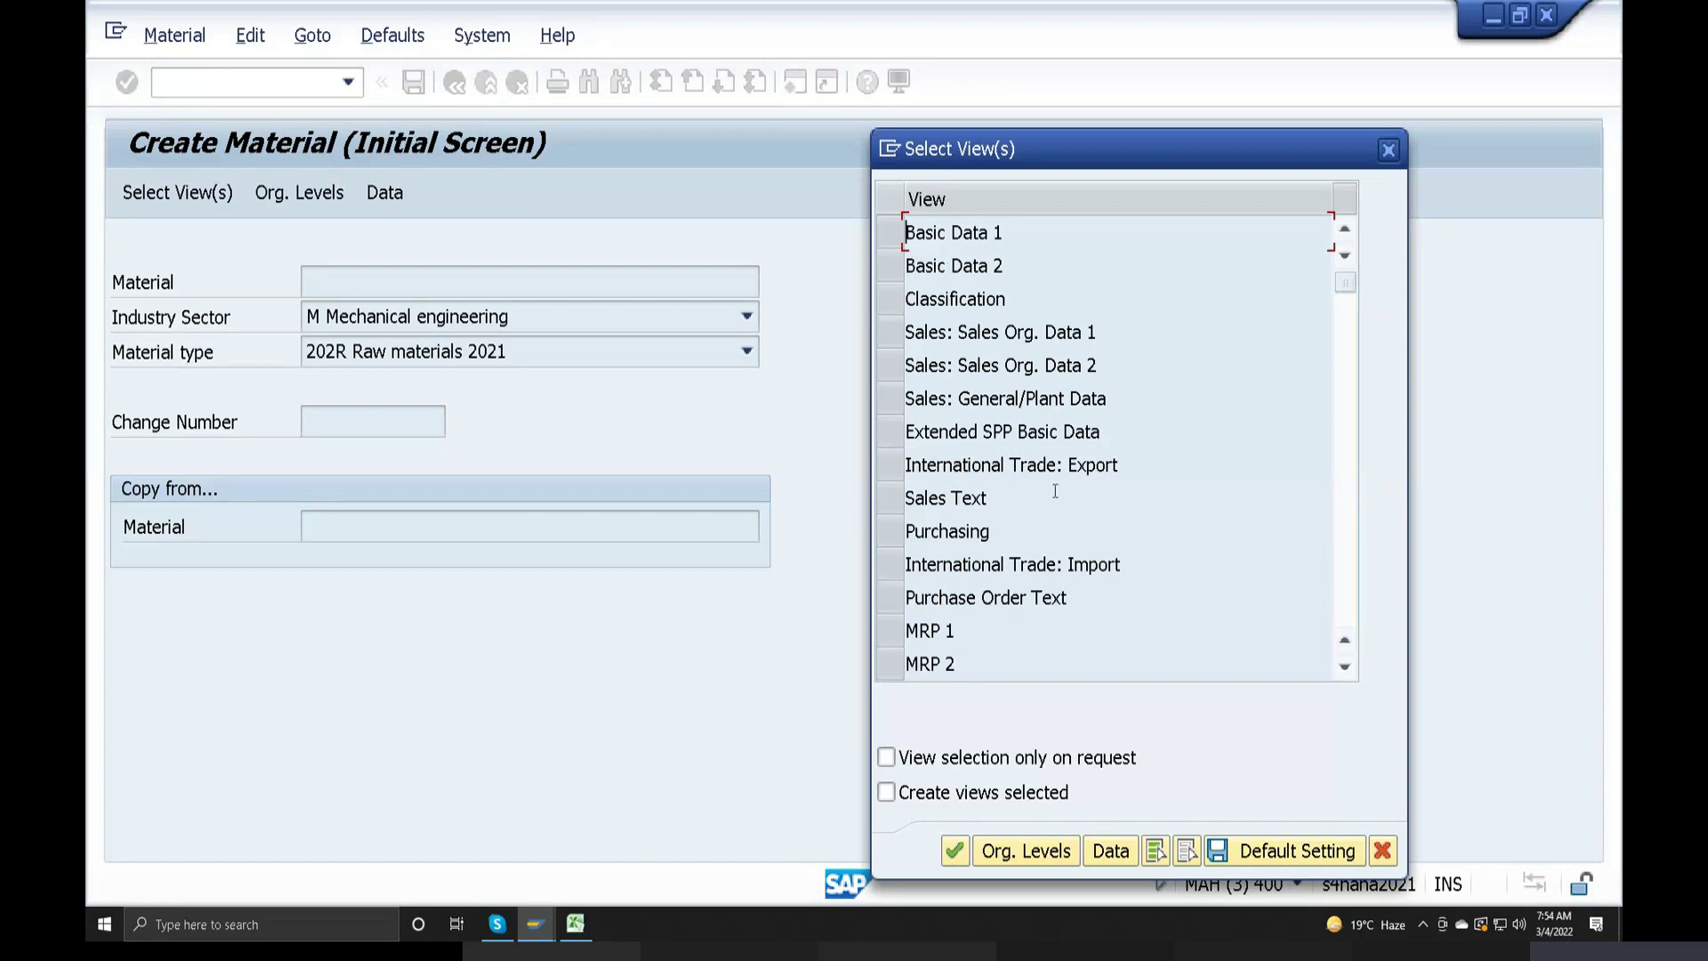
scroll(1052, 488, down, 7)
scroll(1069, 474, up, 7)
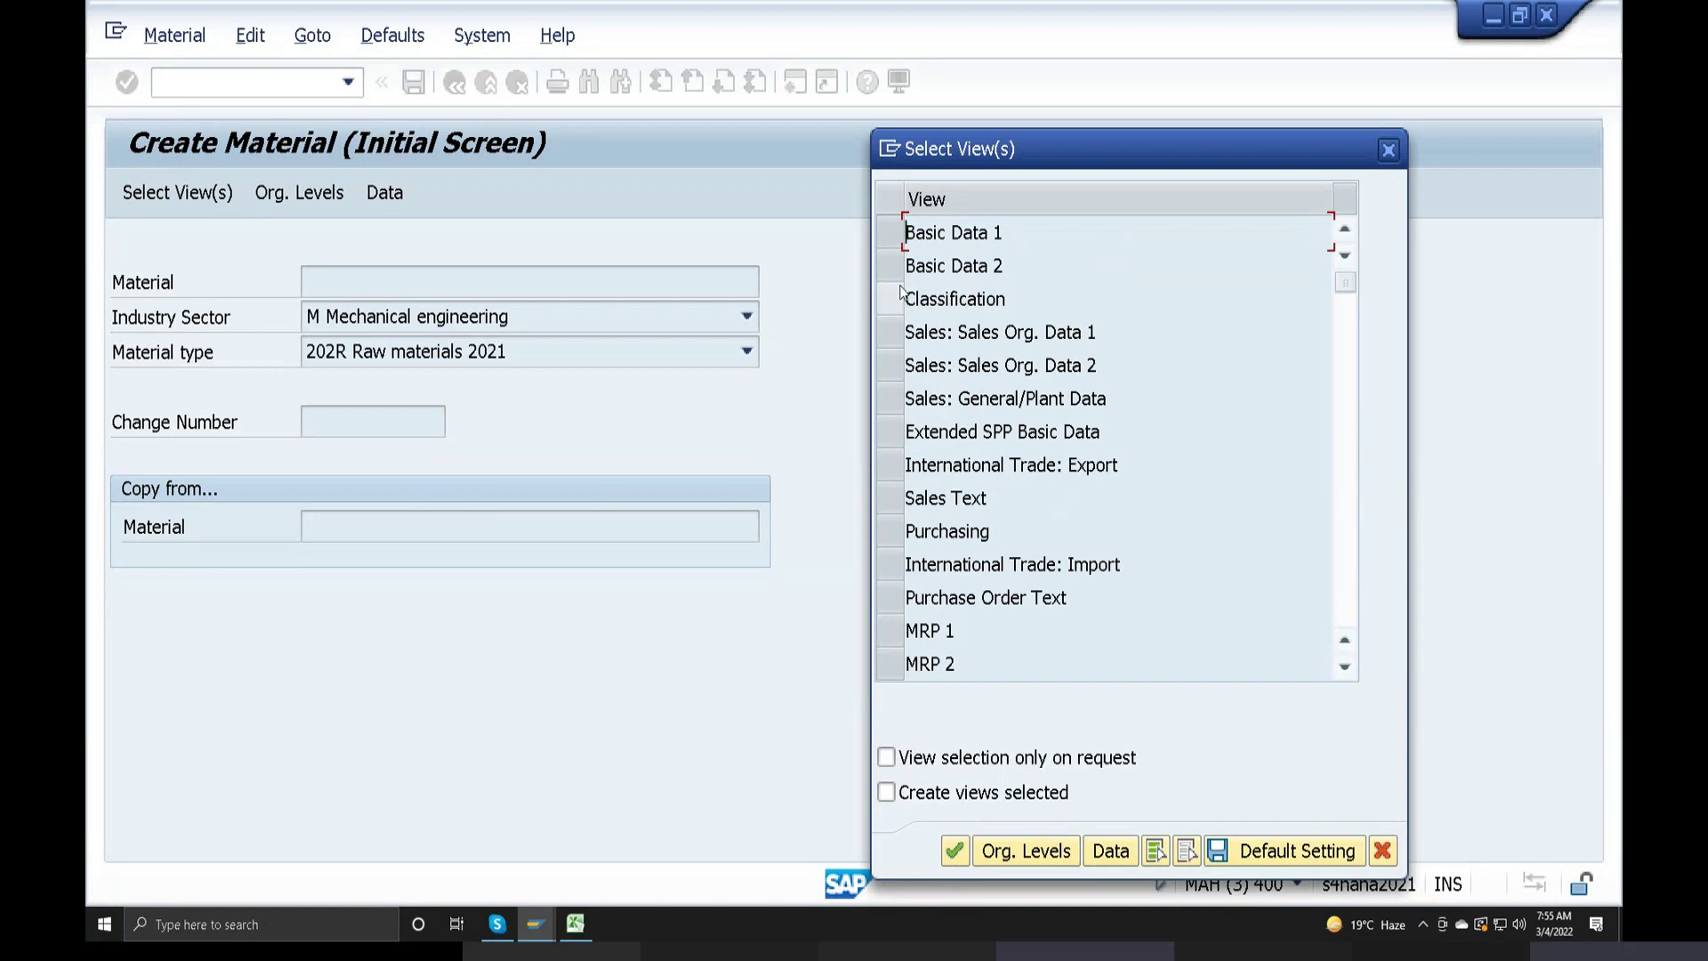
click(532, 925)
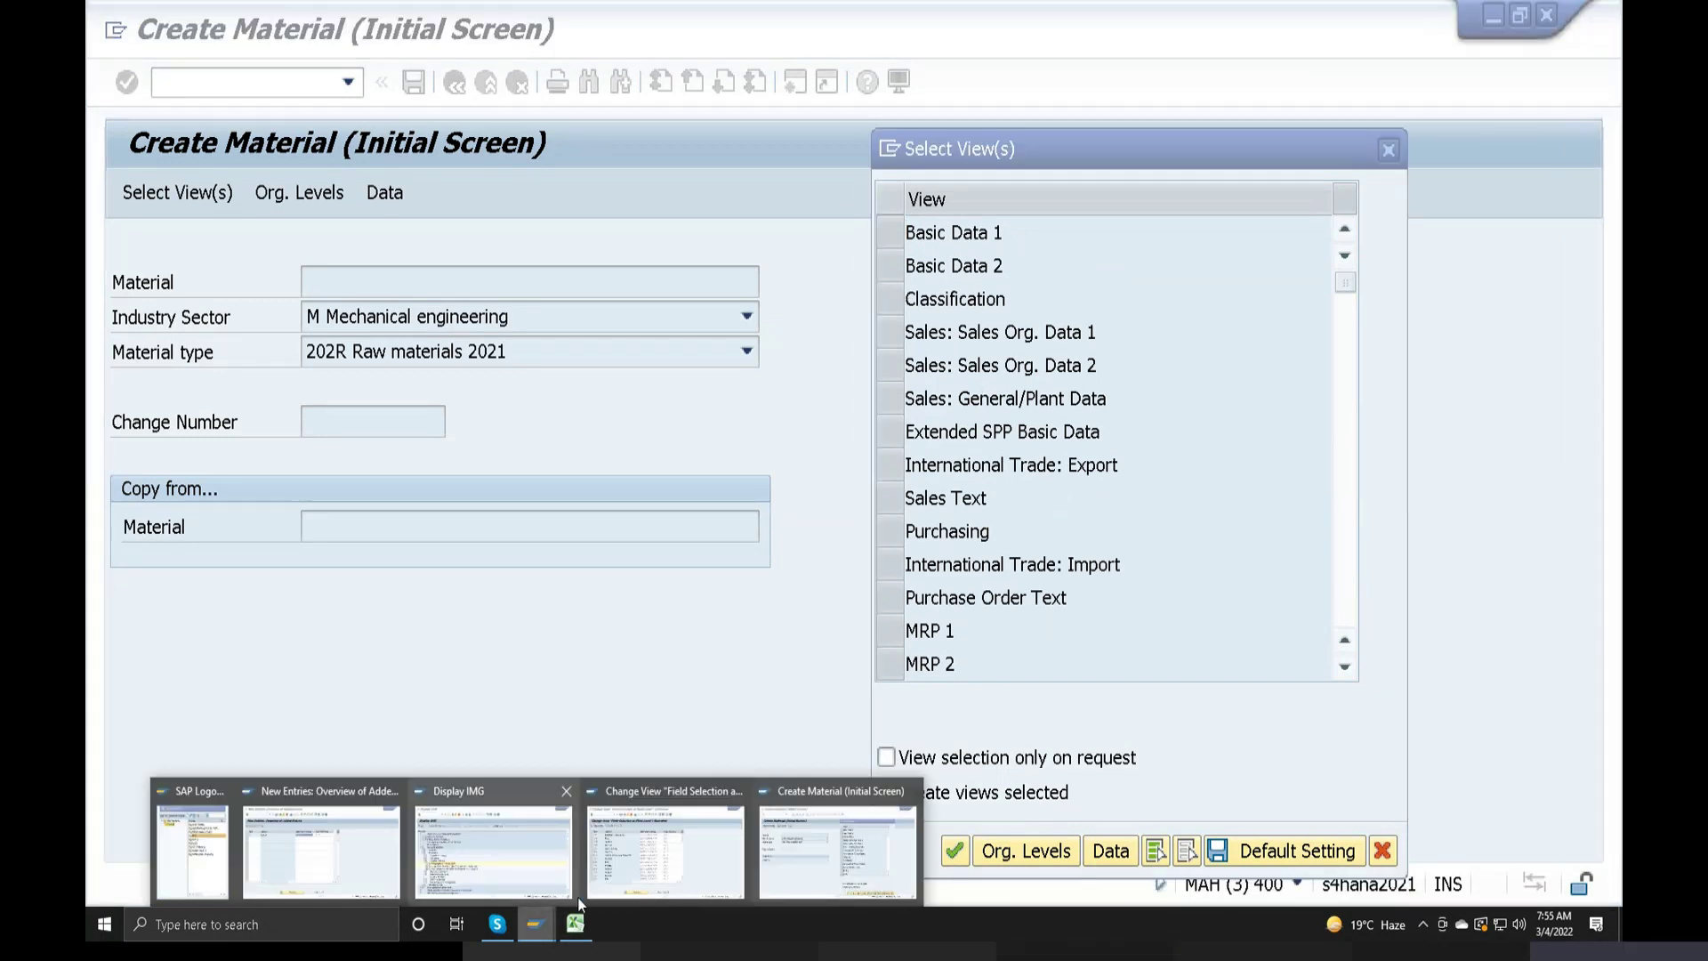
click(790, 859)
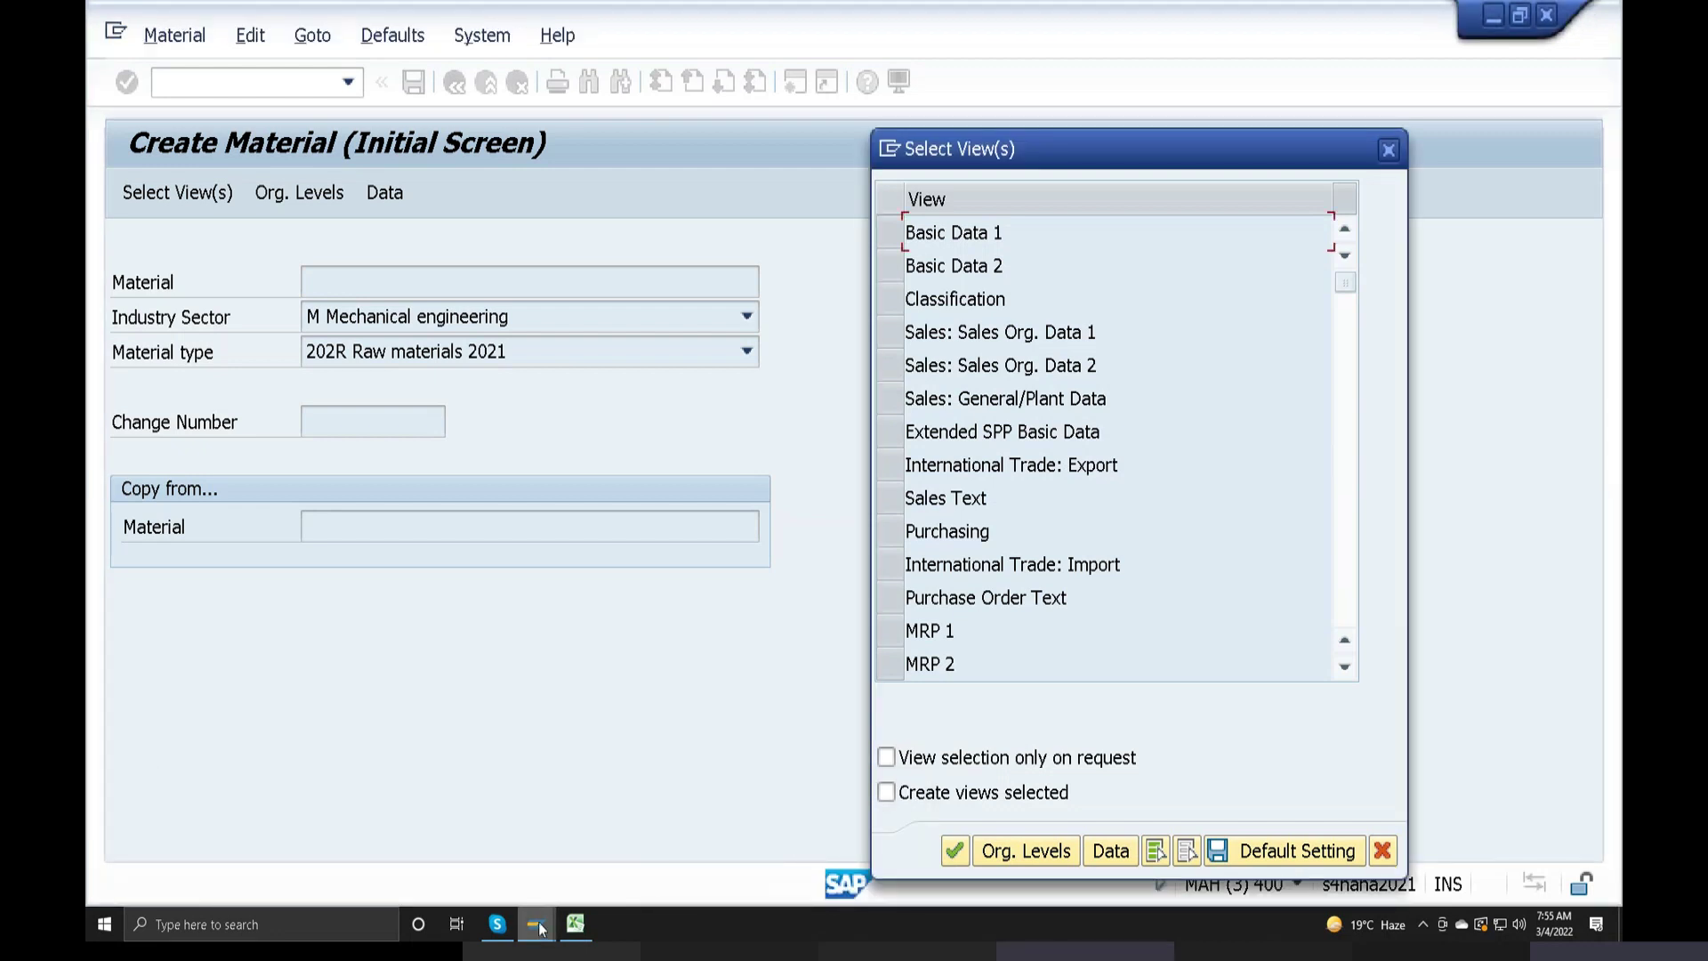
click(1388, 151)
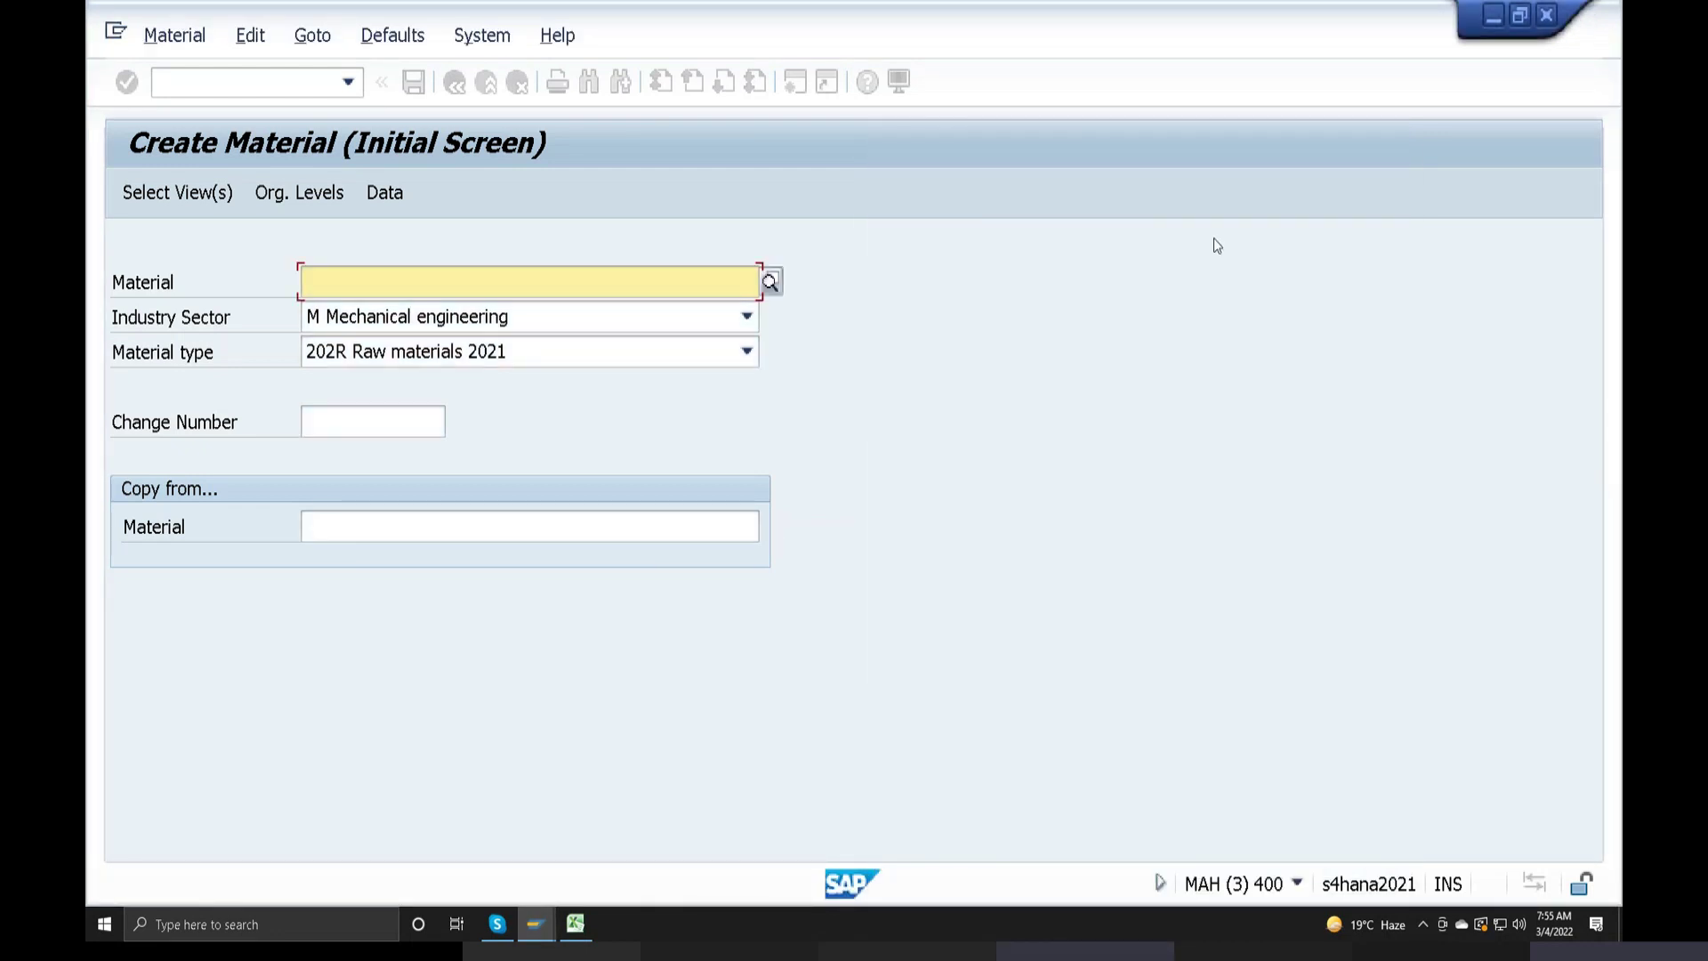
Return to the new entries window and check the maintenance status descriptions once more without selecting one
mouse_move(540, 928)
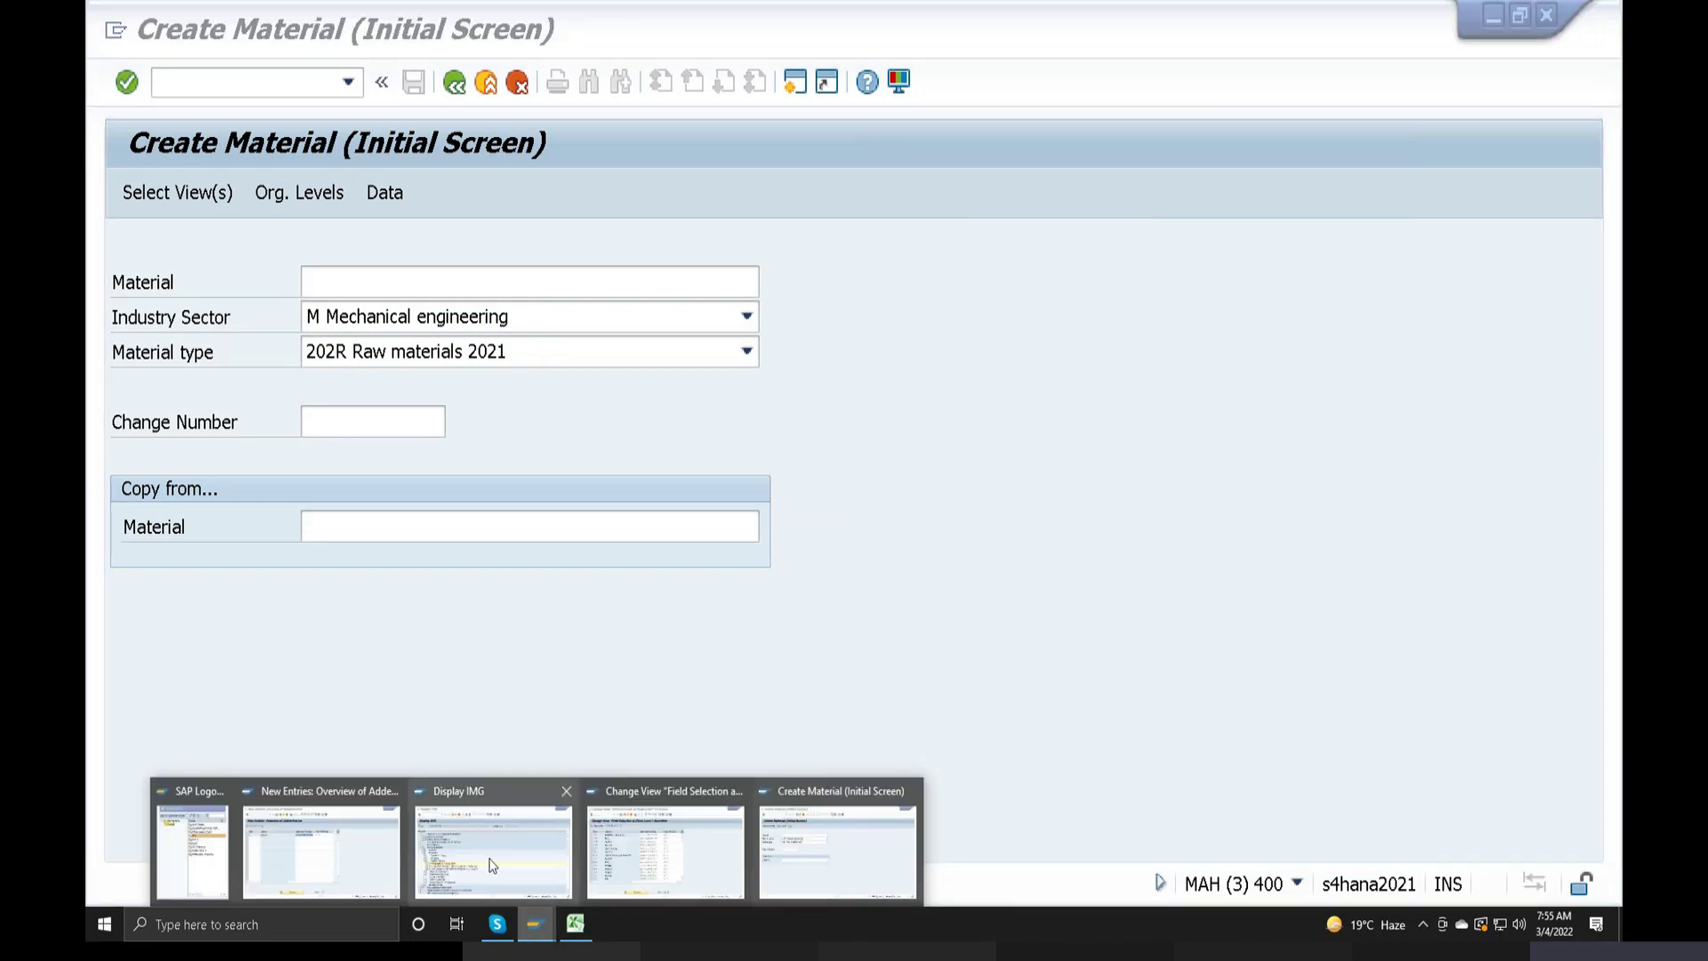
click(327, 867)
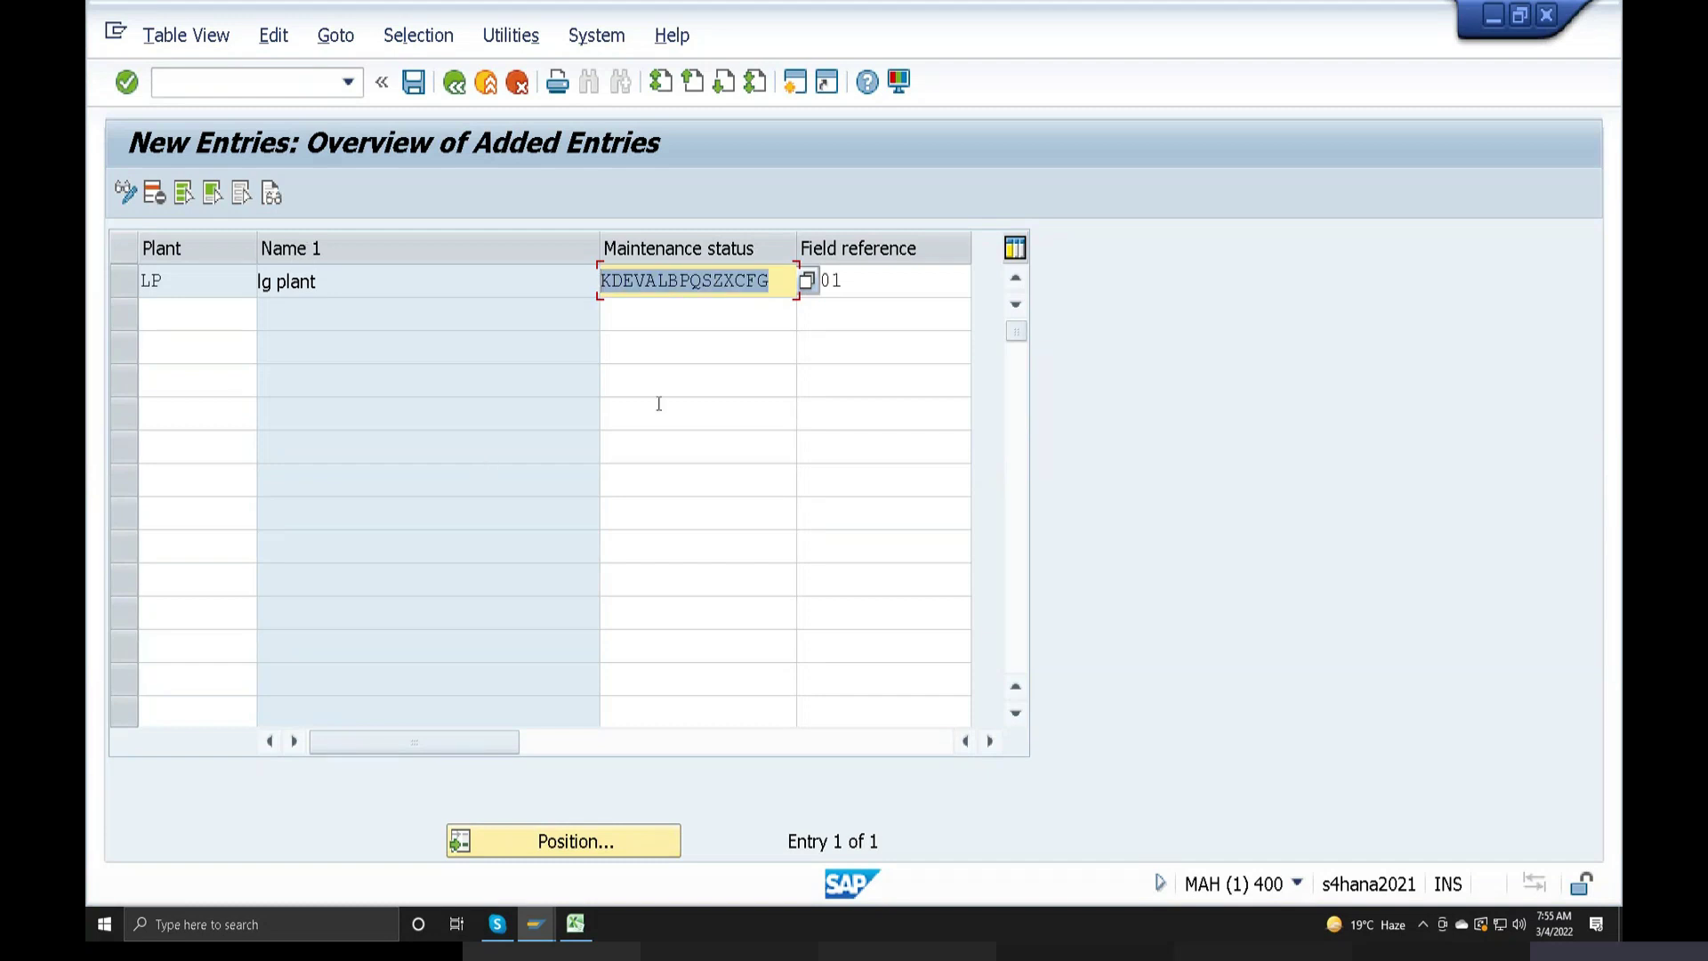
click(806, 283)
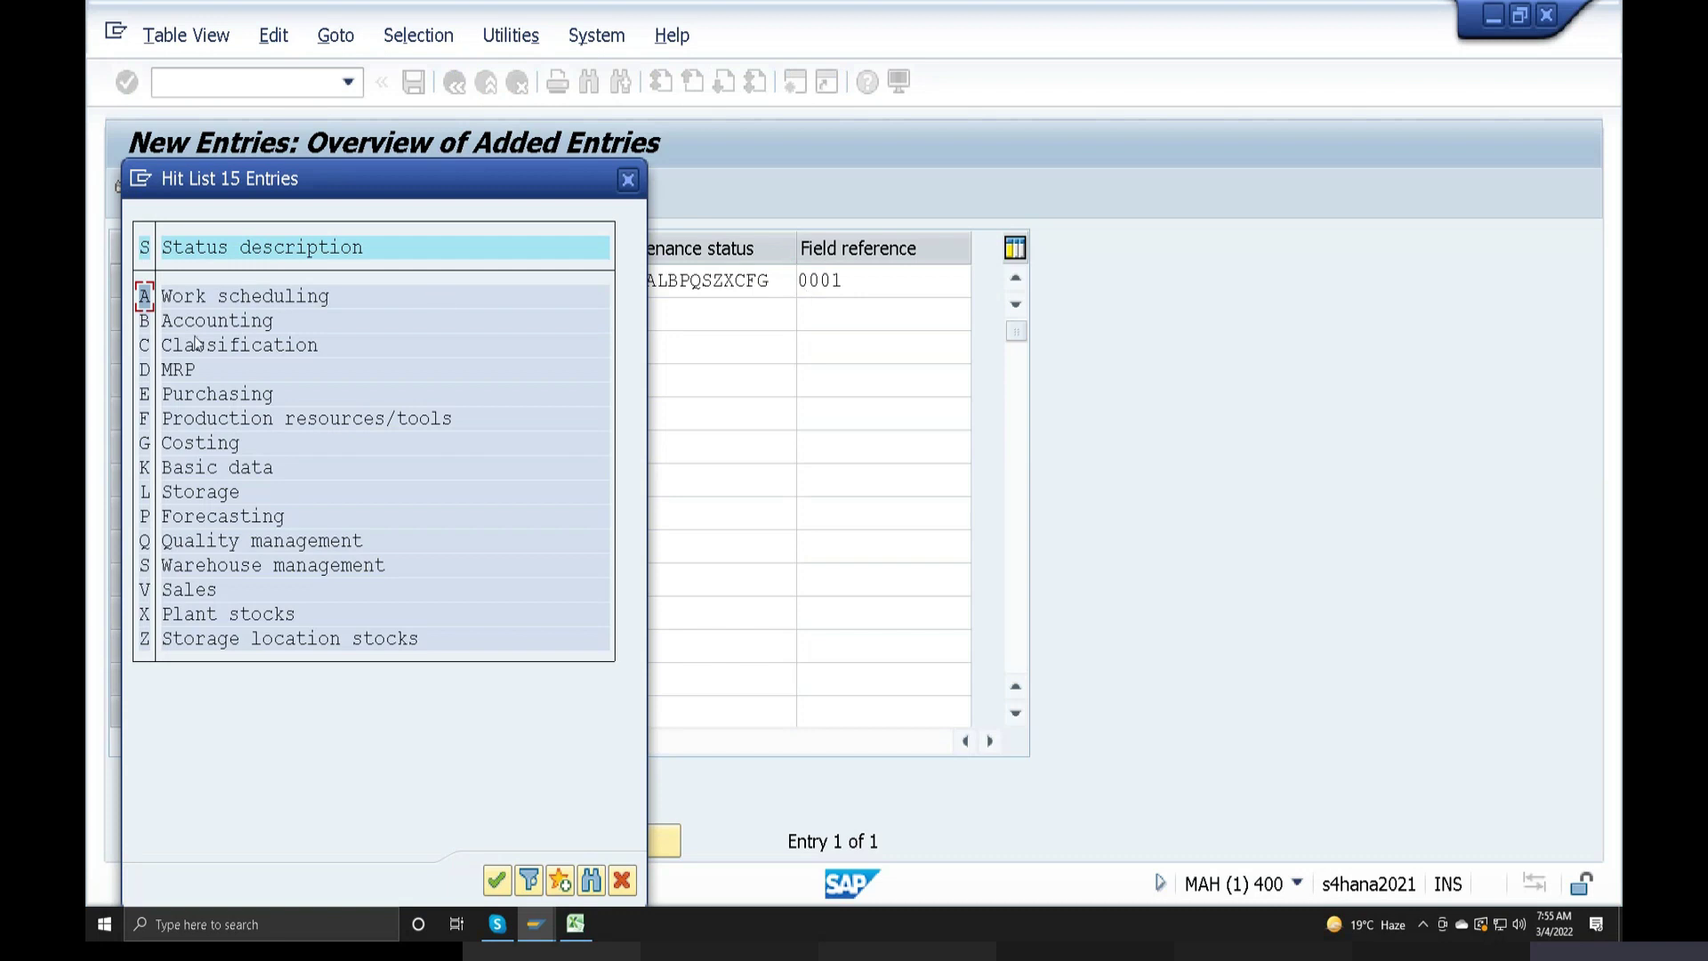
click(628, 179)
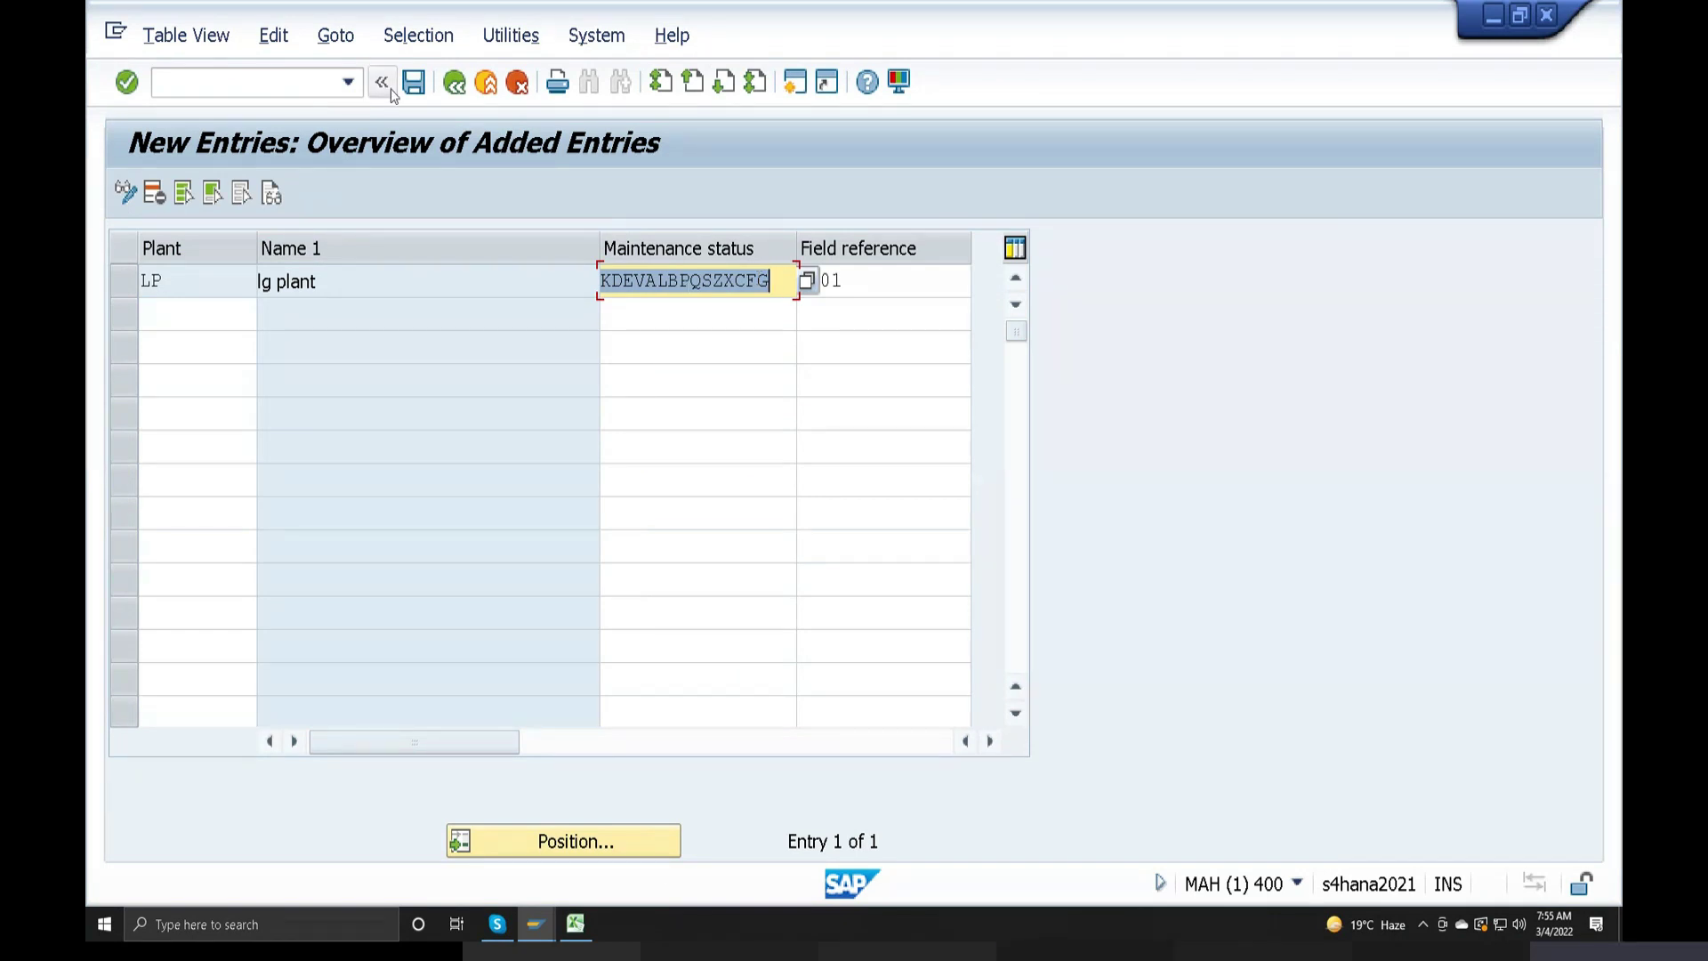
Save the plant LP entry and create a customizing request described as "Define field selection and scren specific selection"
click(423, 85)
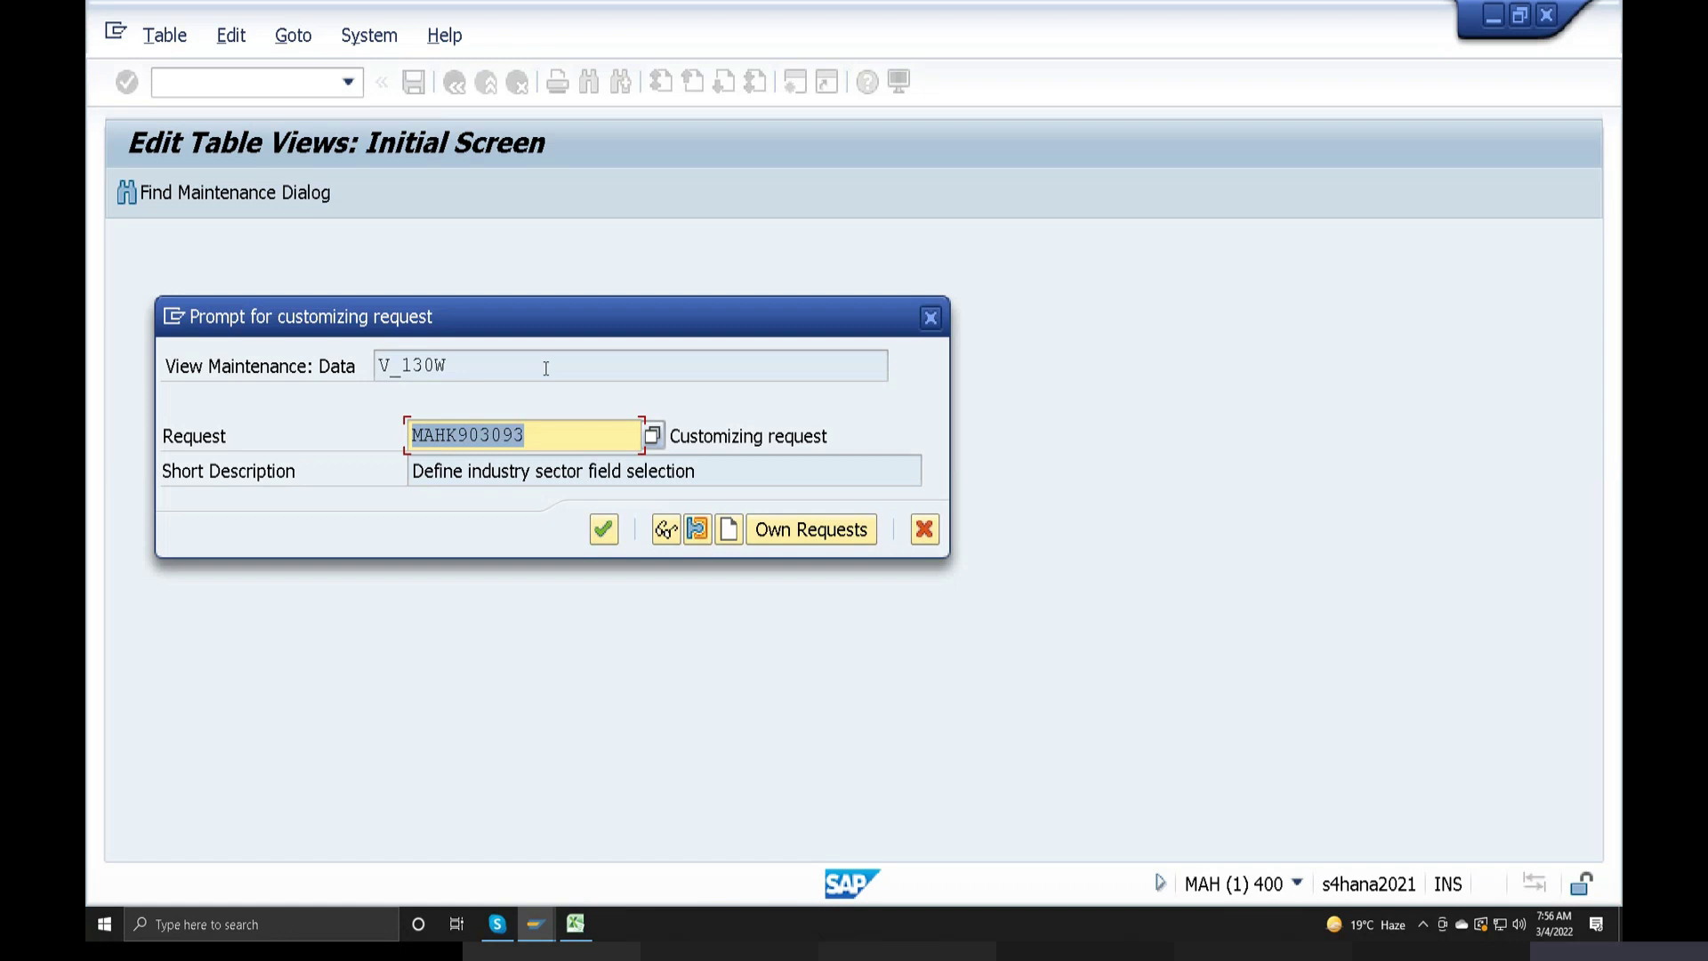
click(719, 537)
text(Define f)
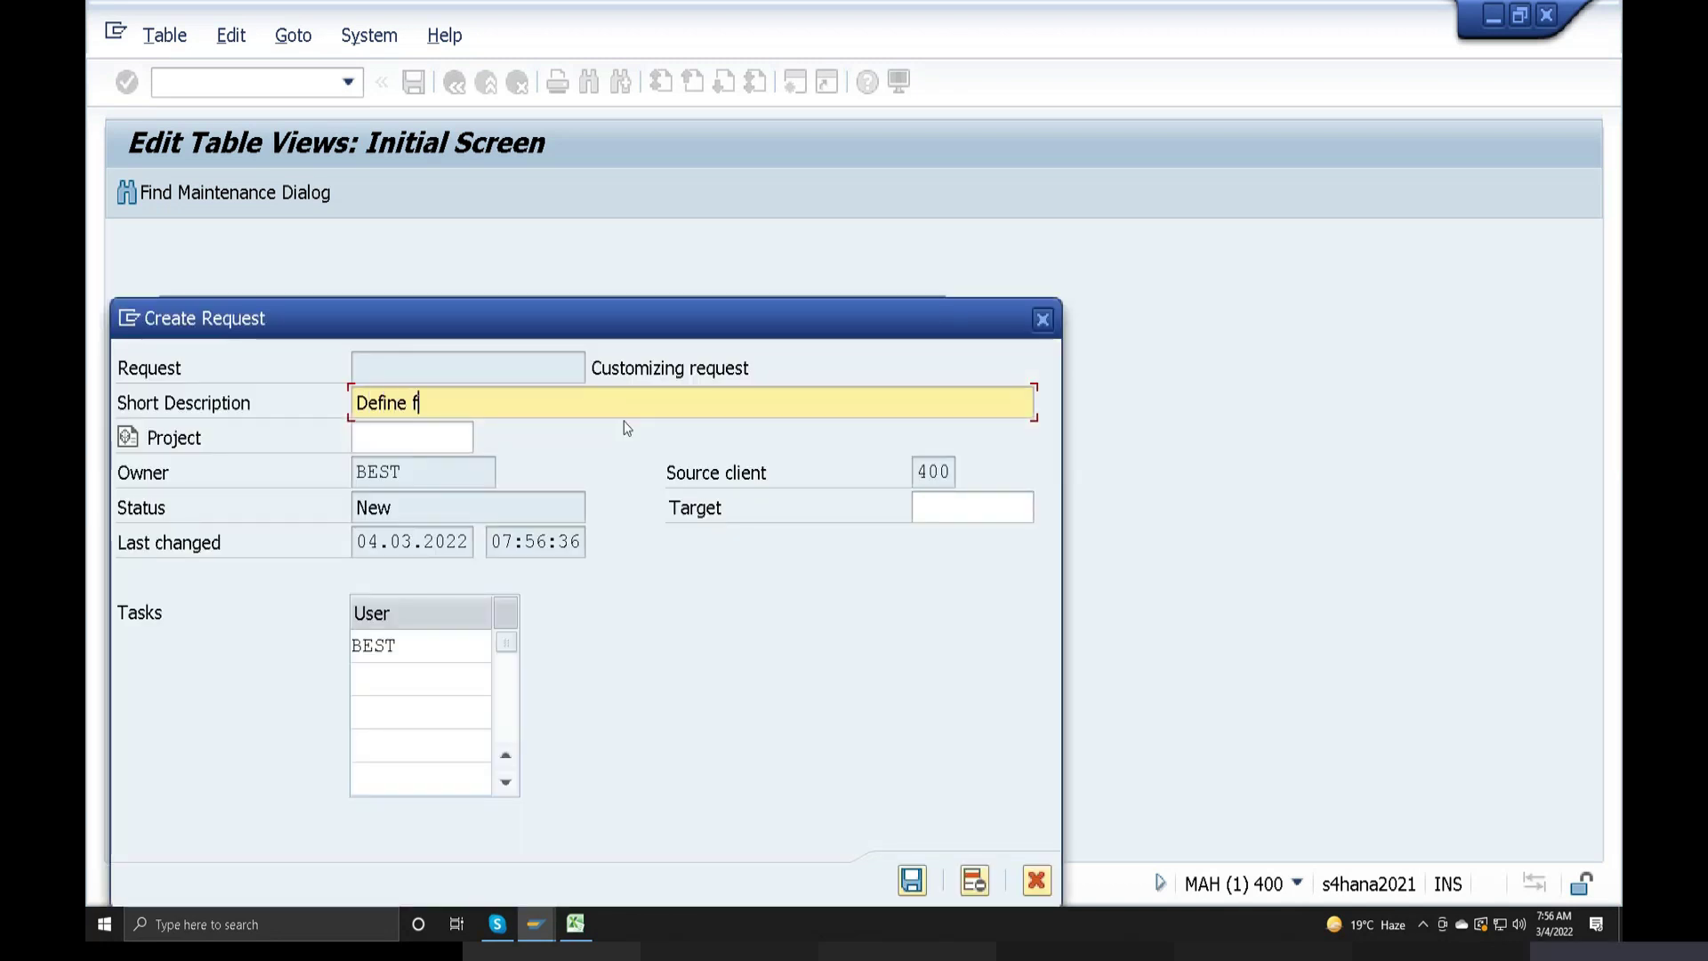
text(ield sele)
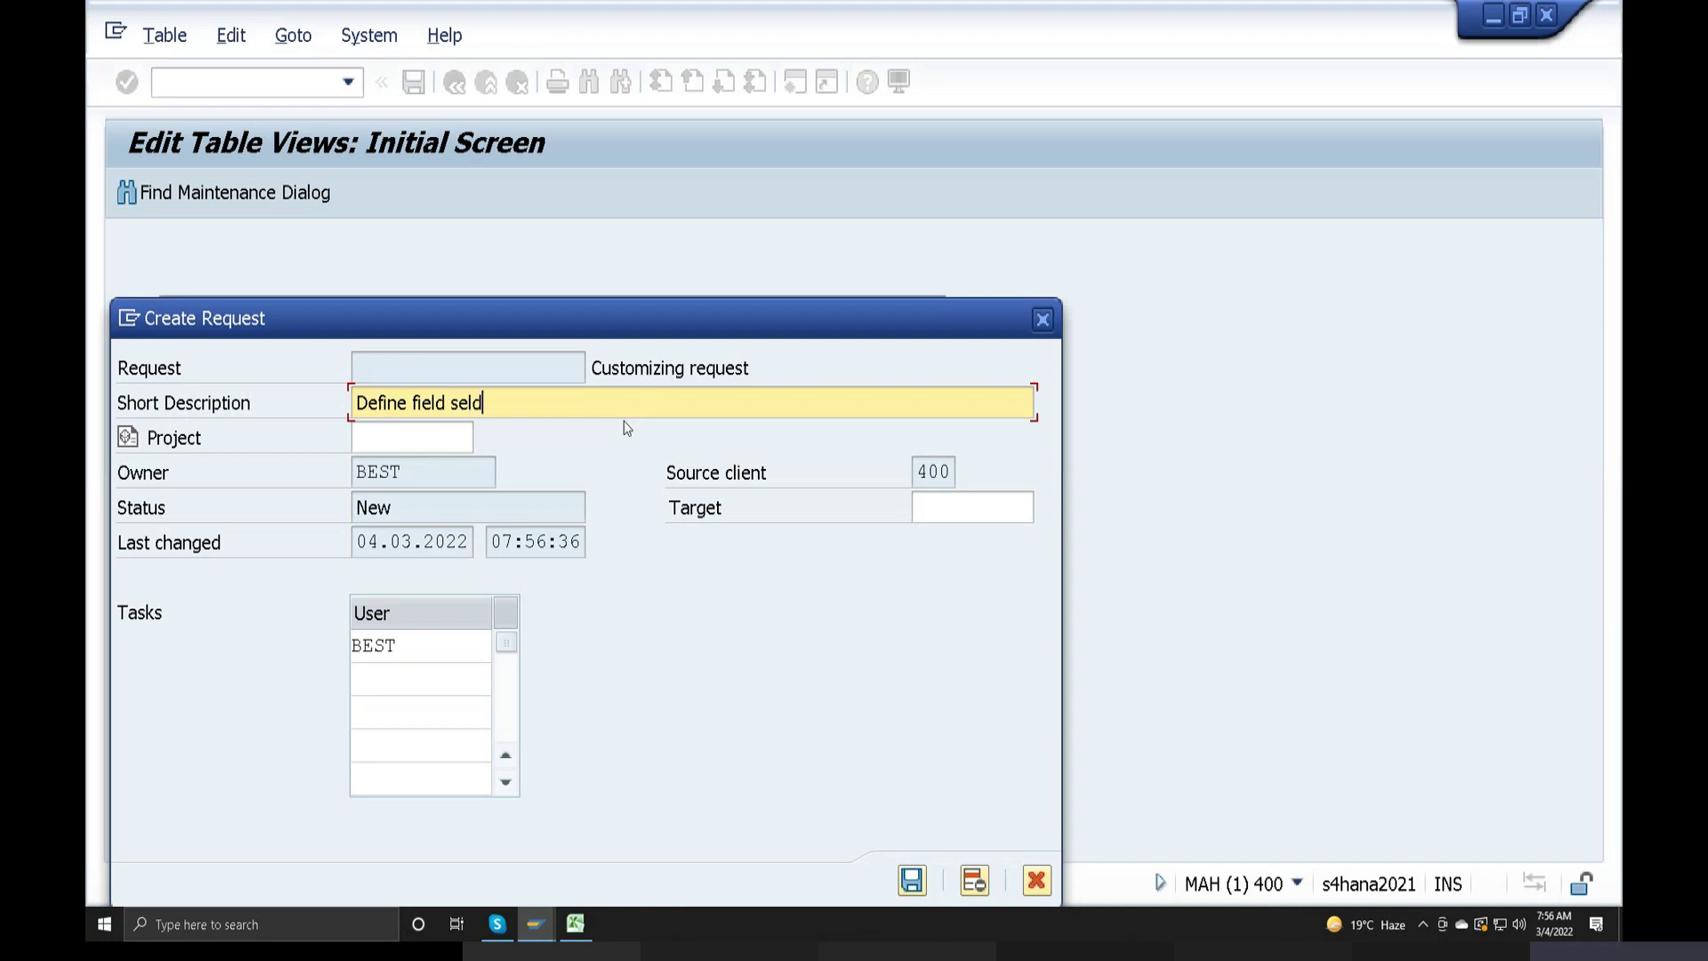
text(ction and scren)
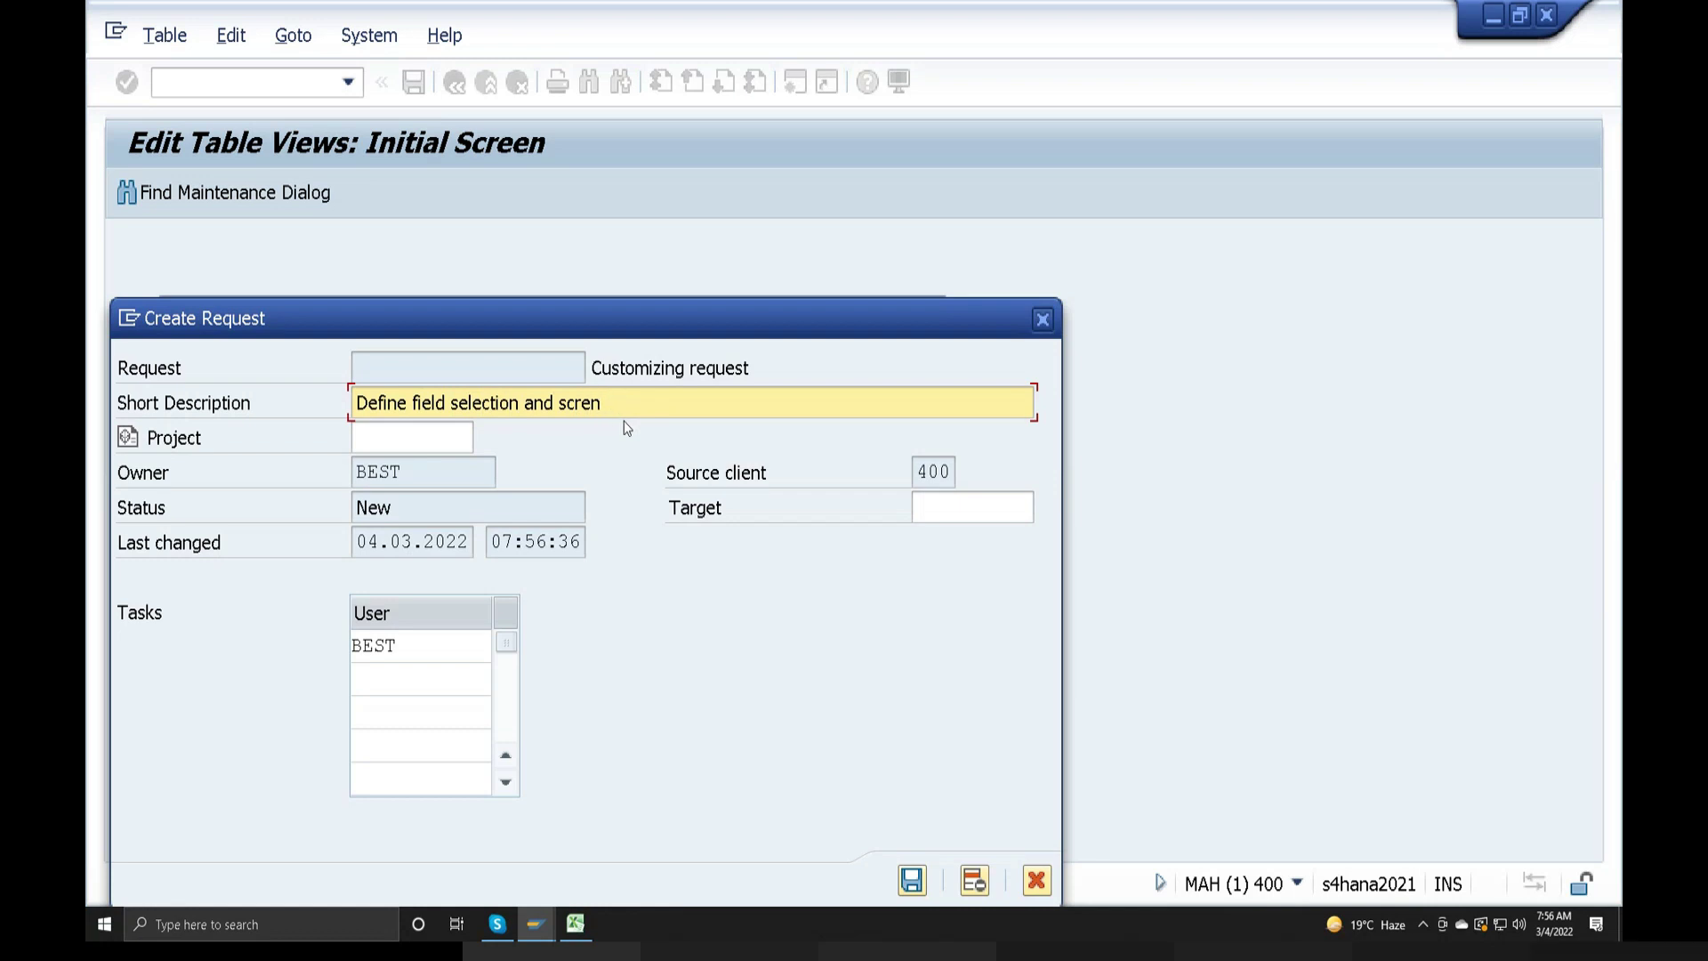
text( spe)
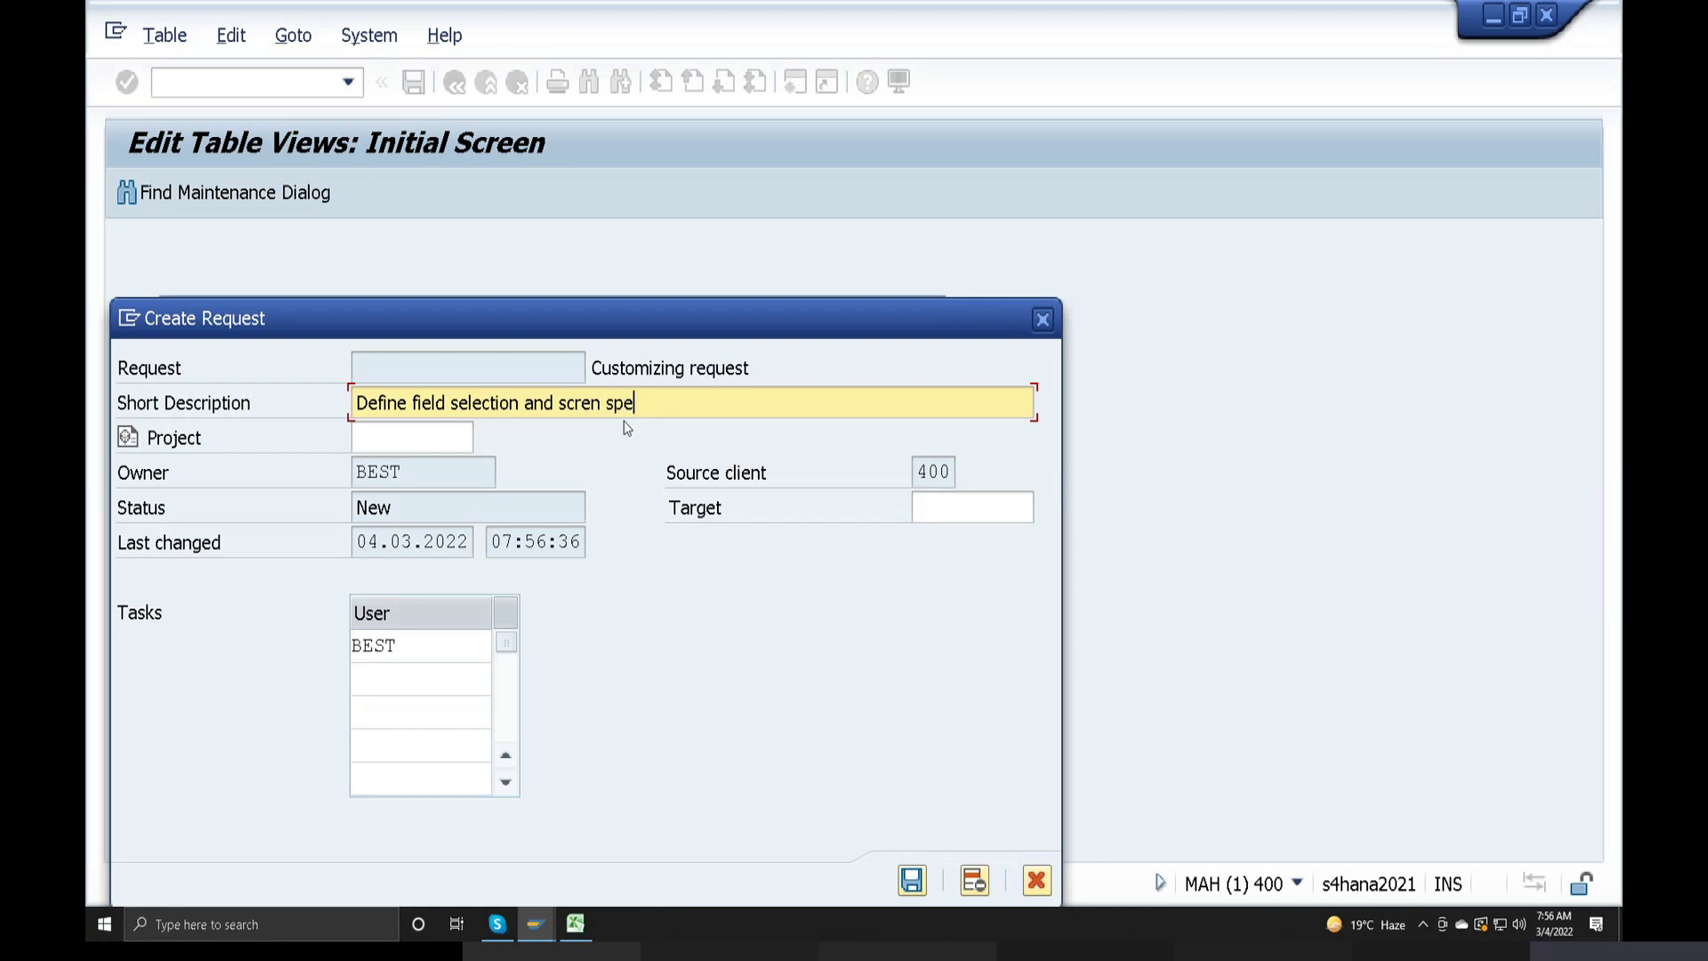
text(ci)
text(fic selection)
click(913, 881)
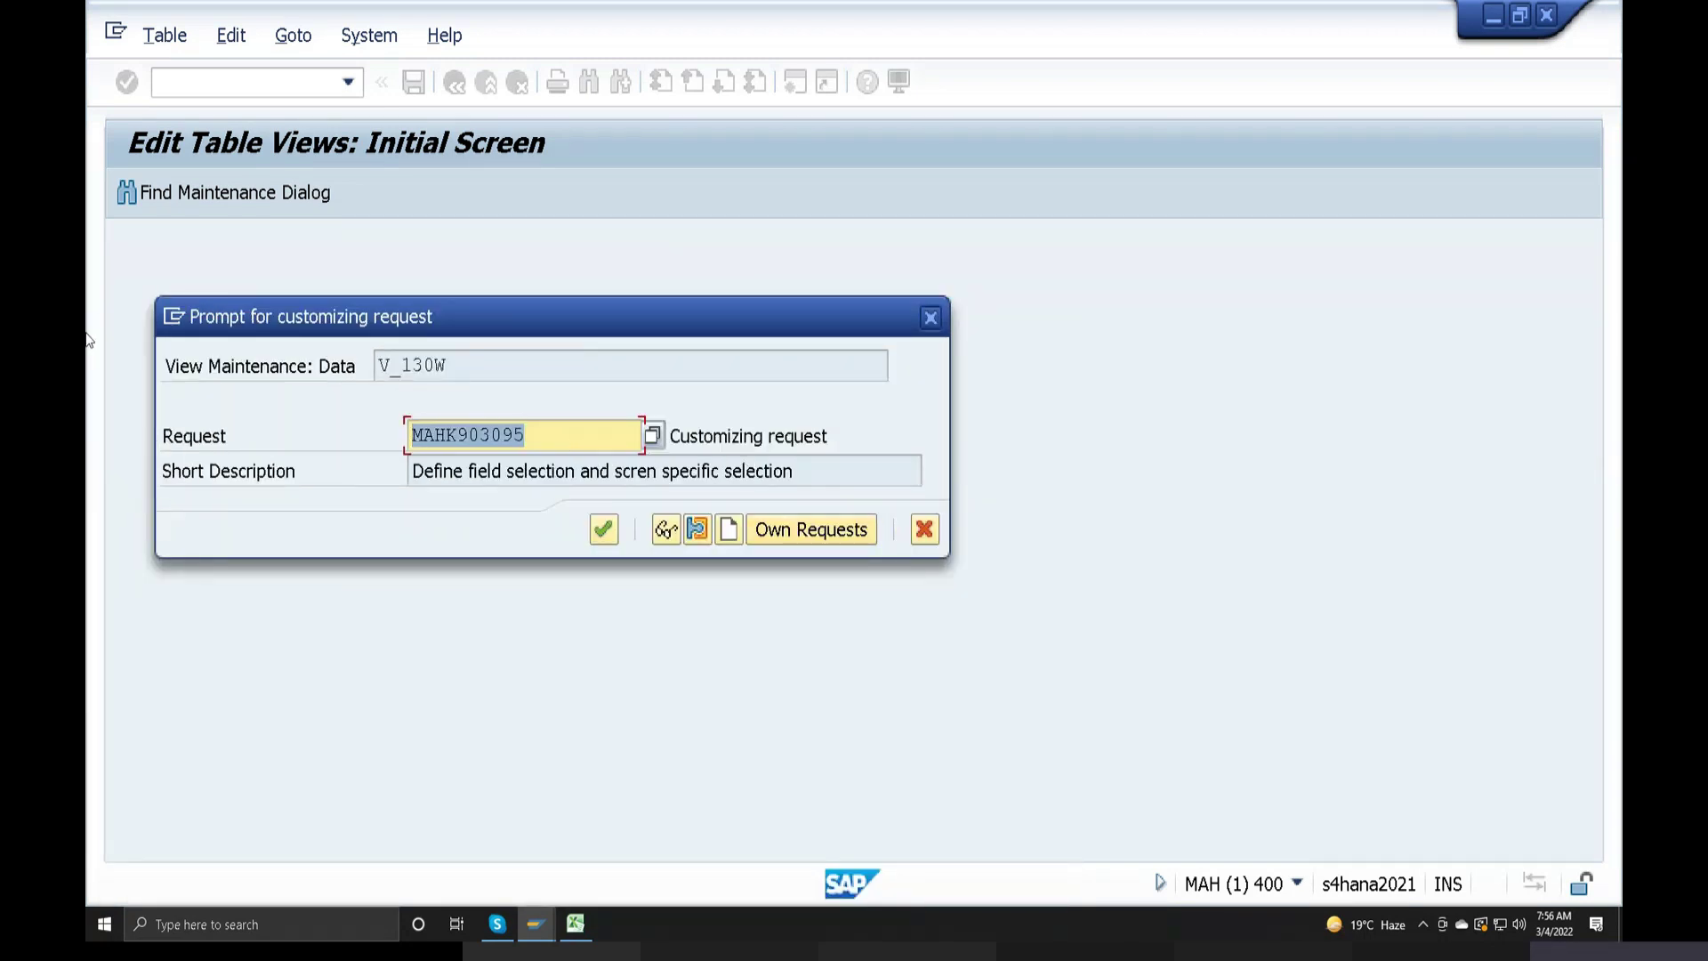
Switch to the Excel tracking sheet and record request number MAHK903095 in cell S96
click(573, 923)
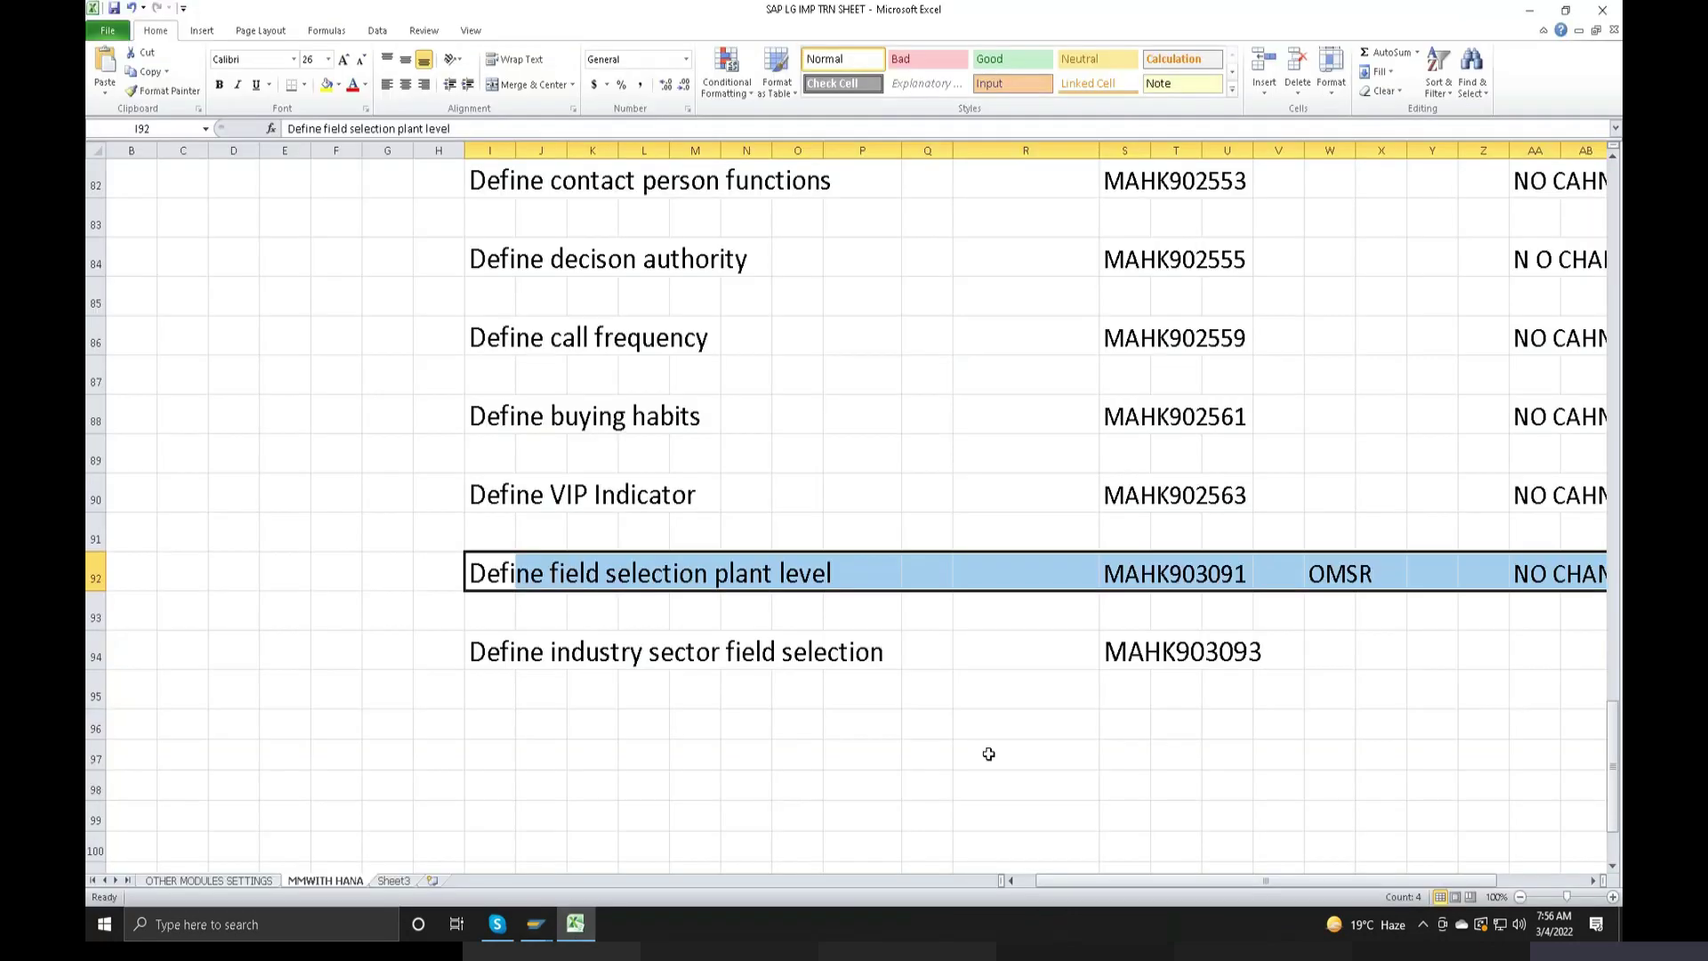
click(1125, 722)
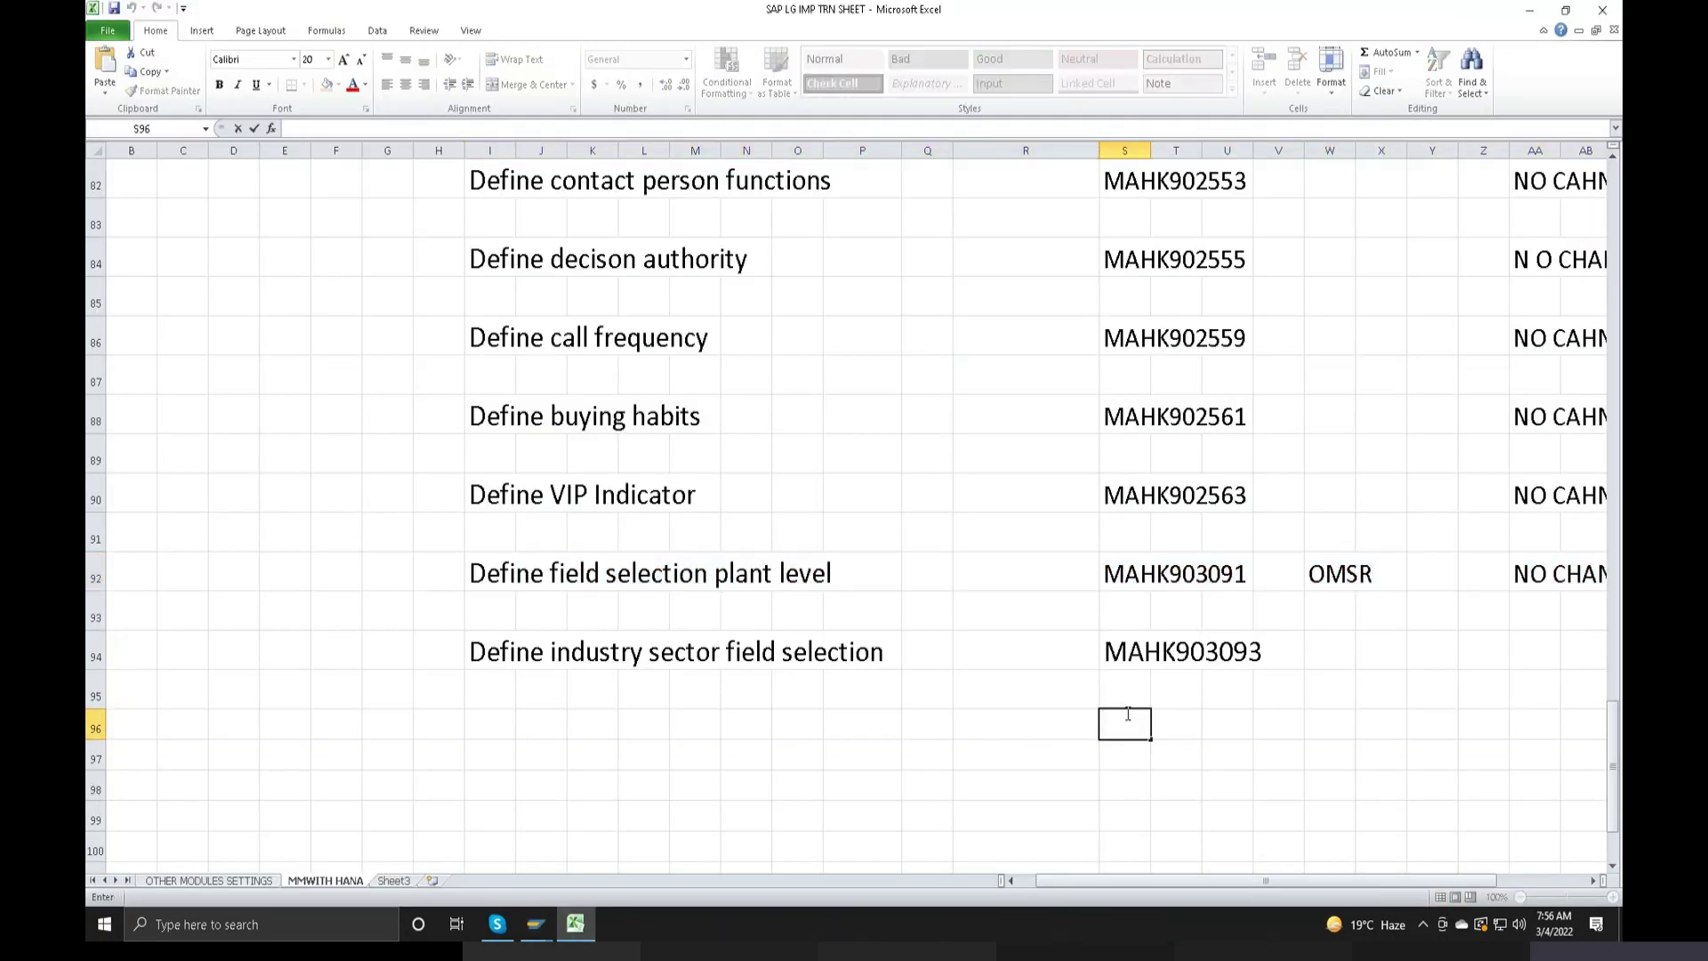
text(MAHK903095)
Copy the new request's short description from the SAP request prompt into cell I96 of the Excel sheet
click(503, 724)
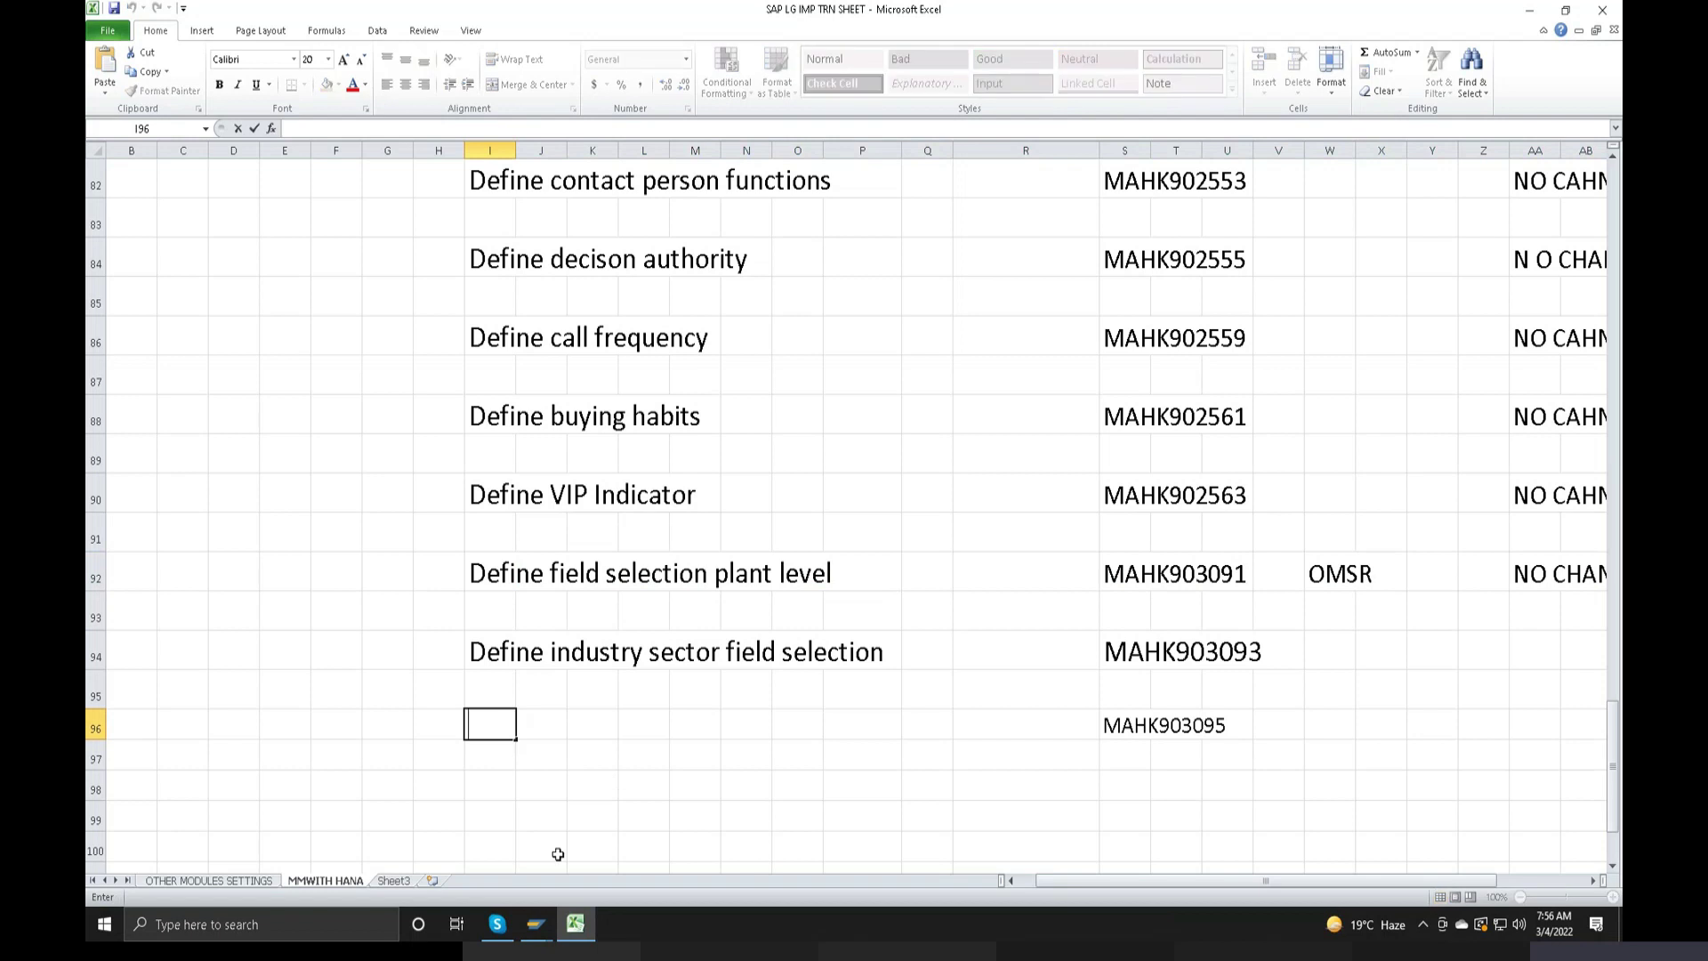
click(534, 923)
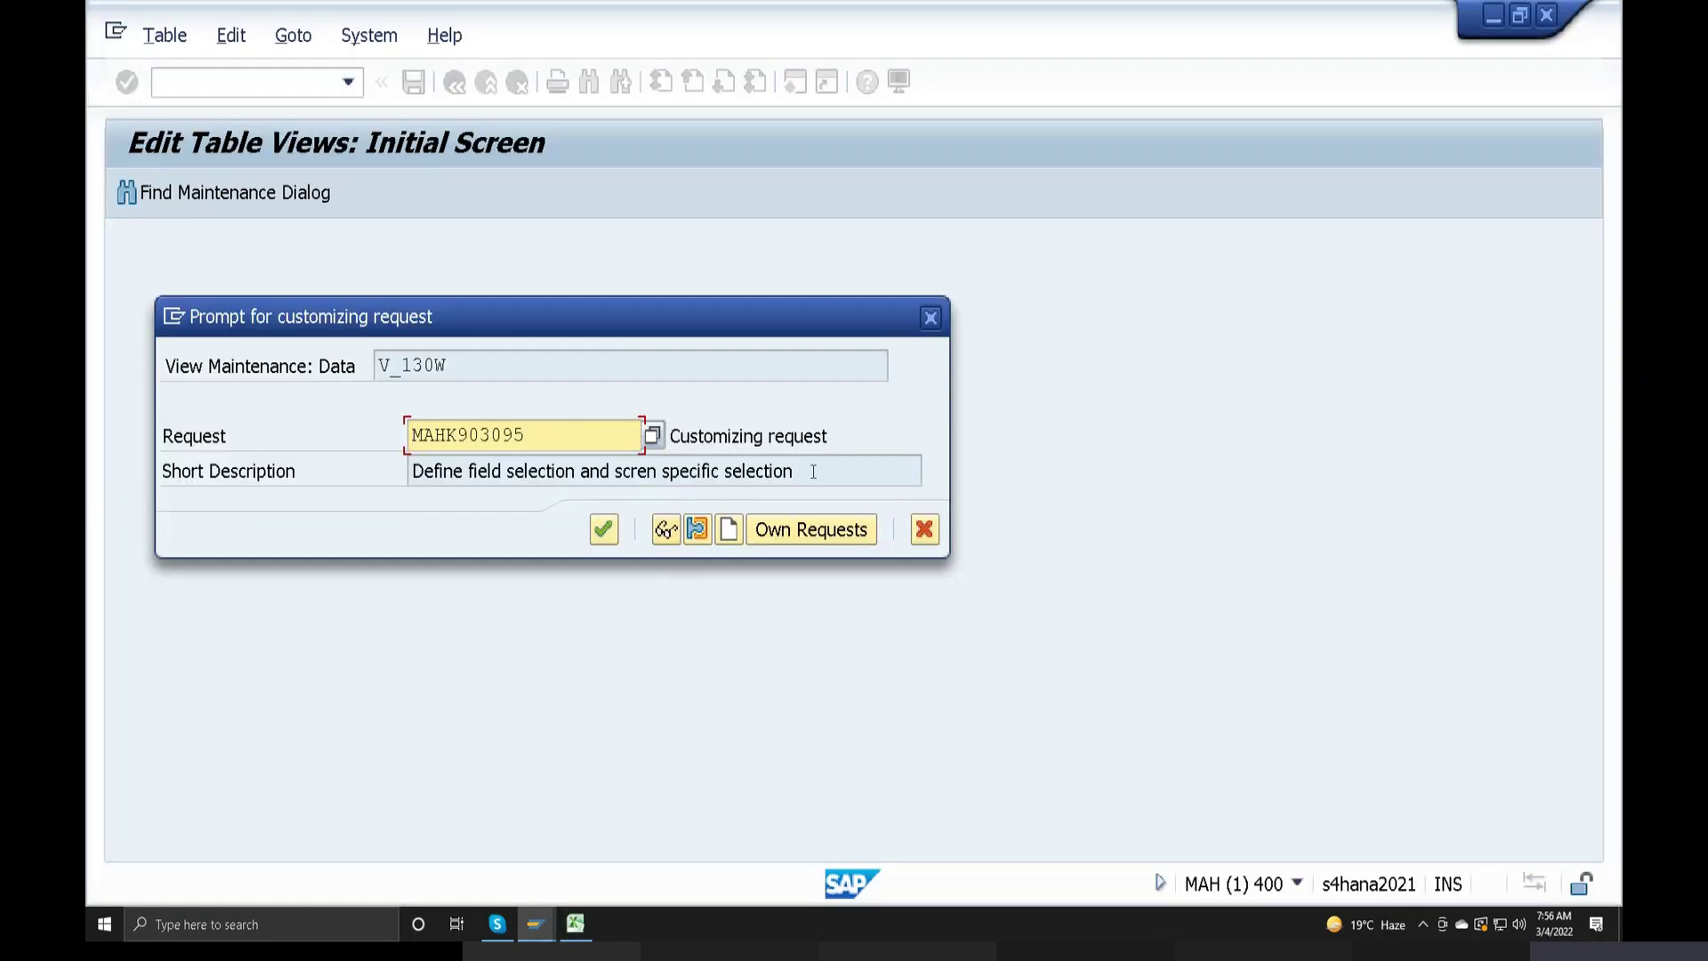
drag(782, 474, 89, 407)
key(ctrl+c)
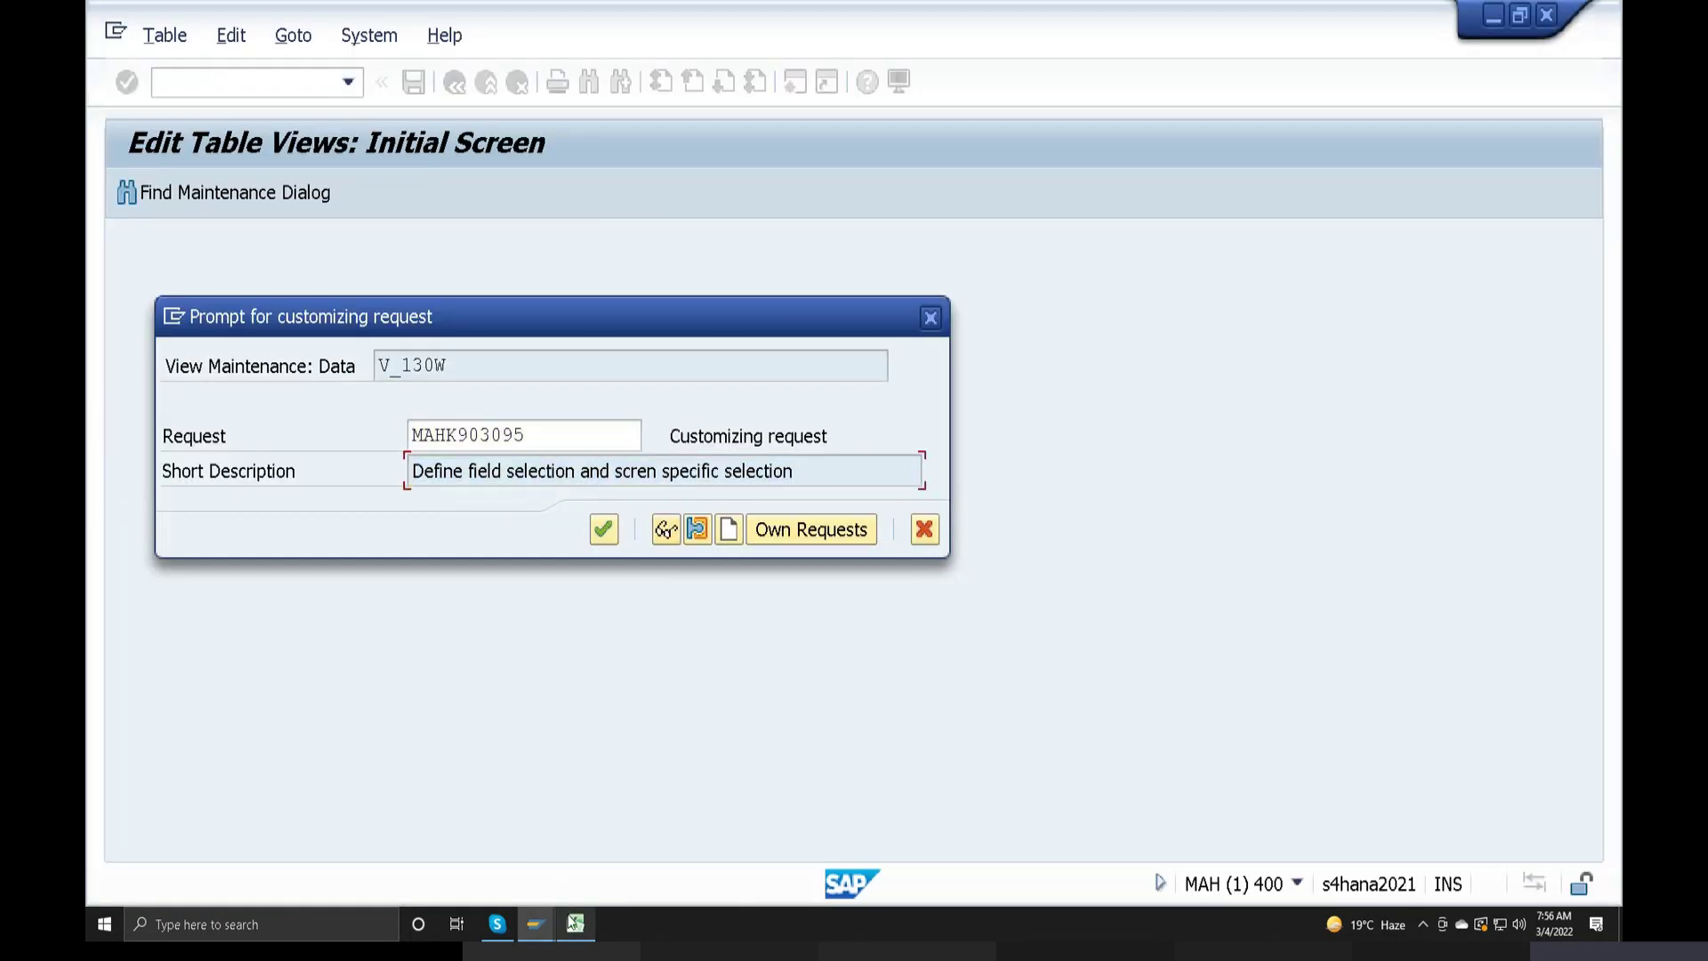
click(575, 923)
double_click(491, 729)
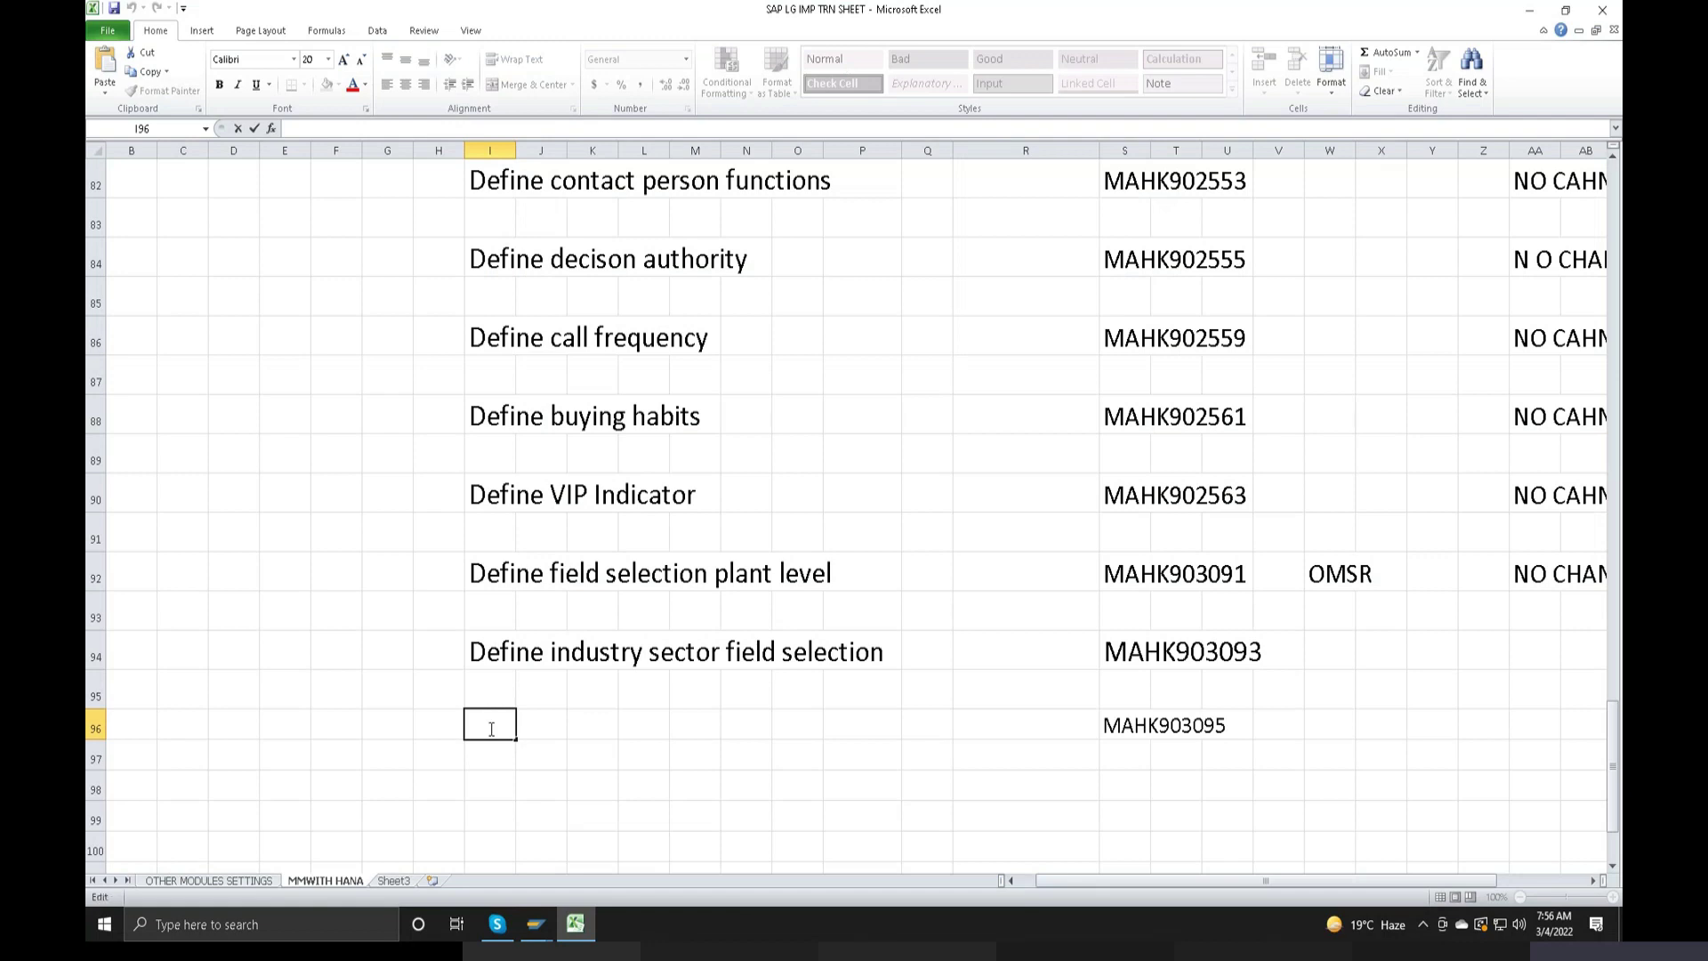
key(ctrl+v)
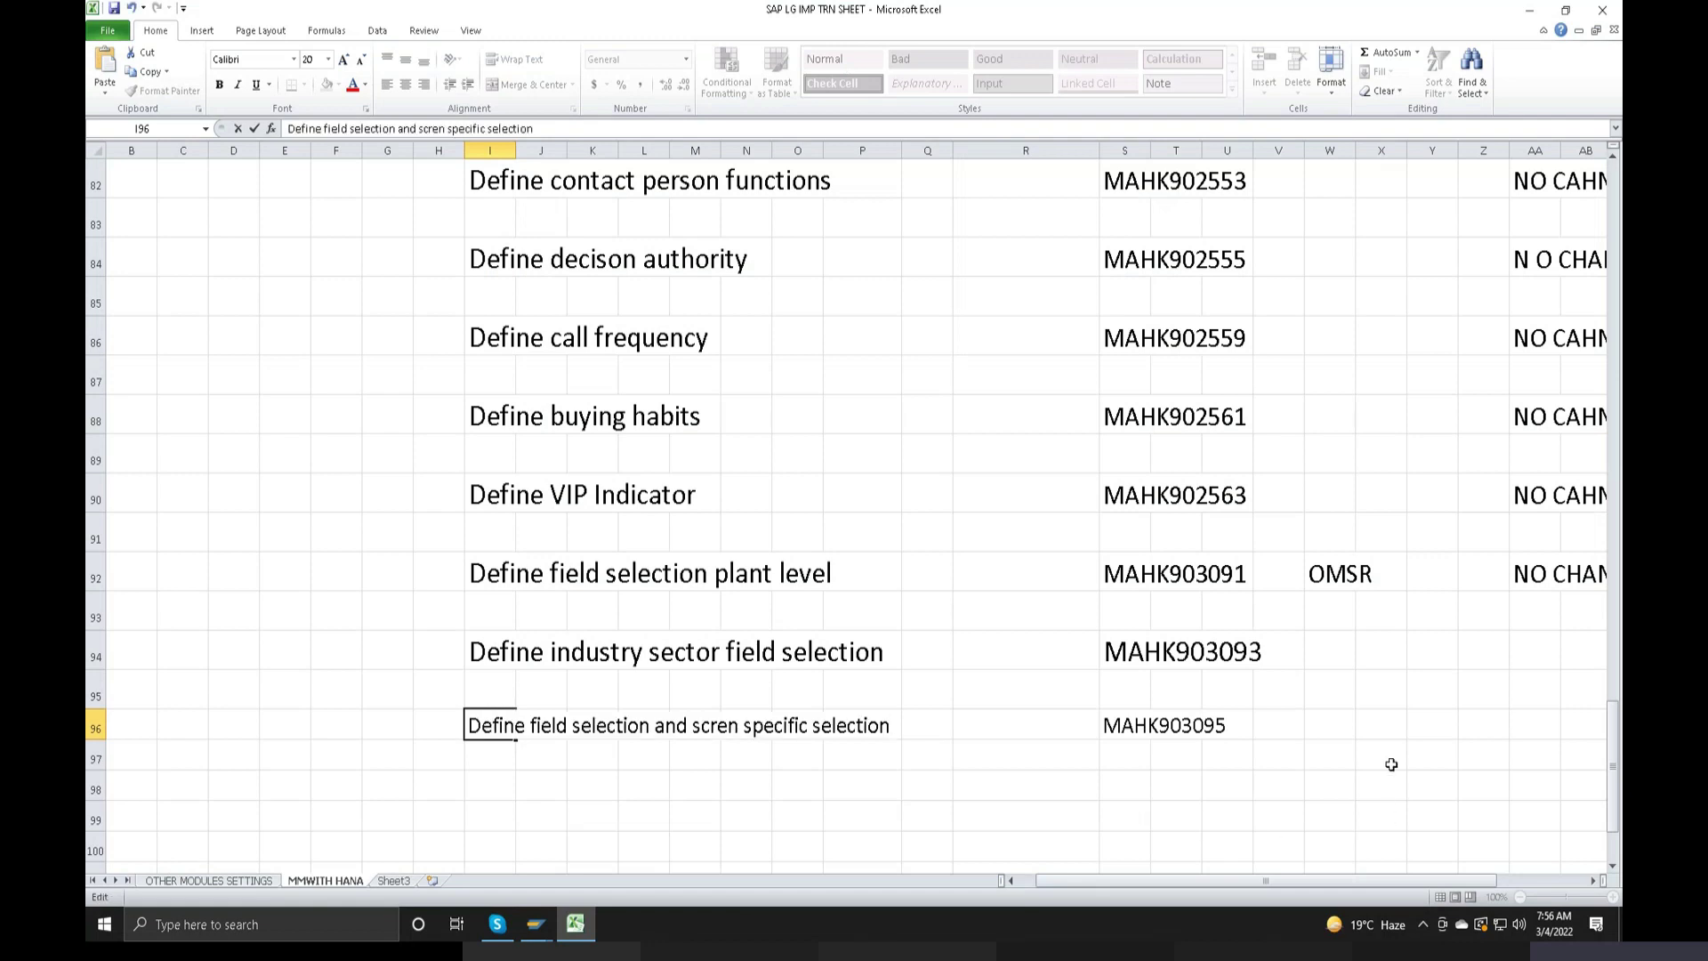
Switch to the open Create Material and Display IMG sessions in SAP and close both windows
click(534, 923)
click(823, 823)
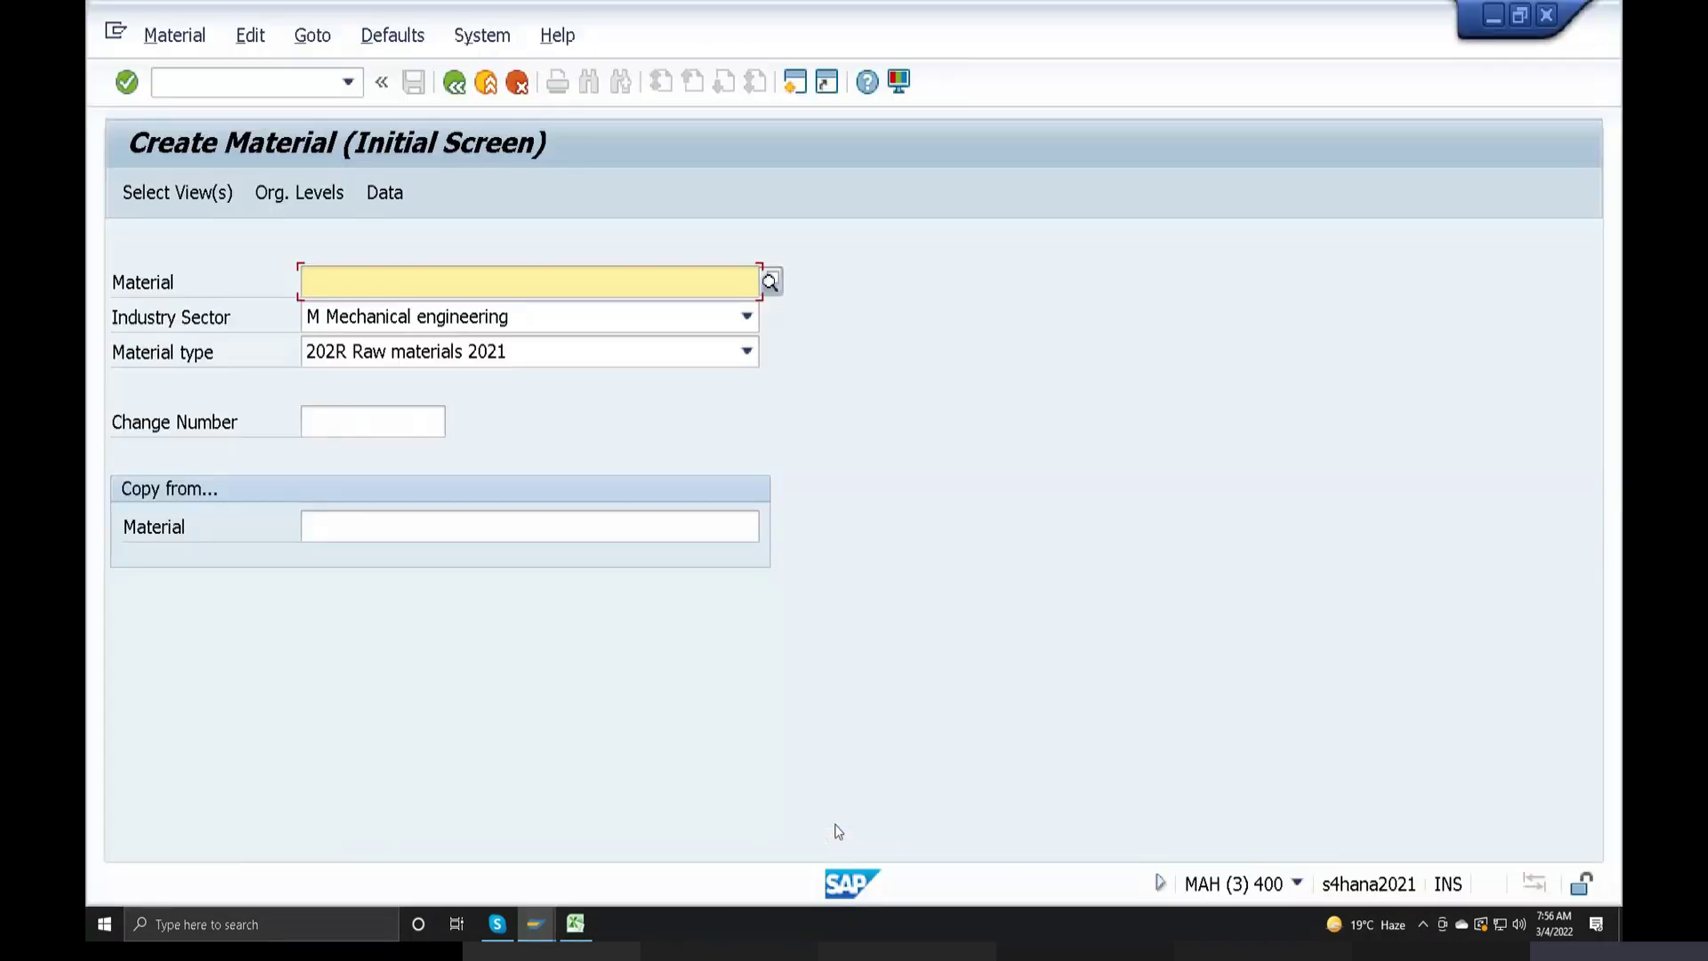
click(1544, 27)
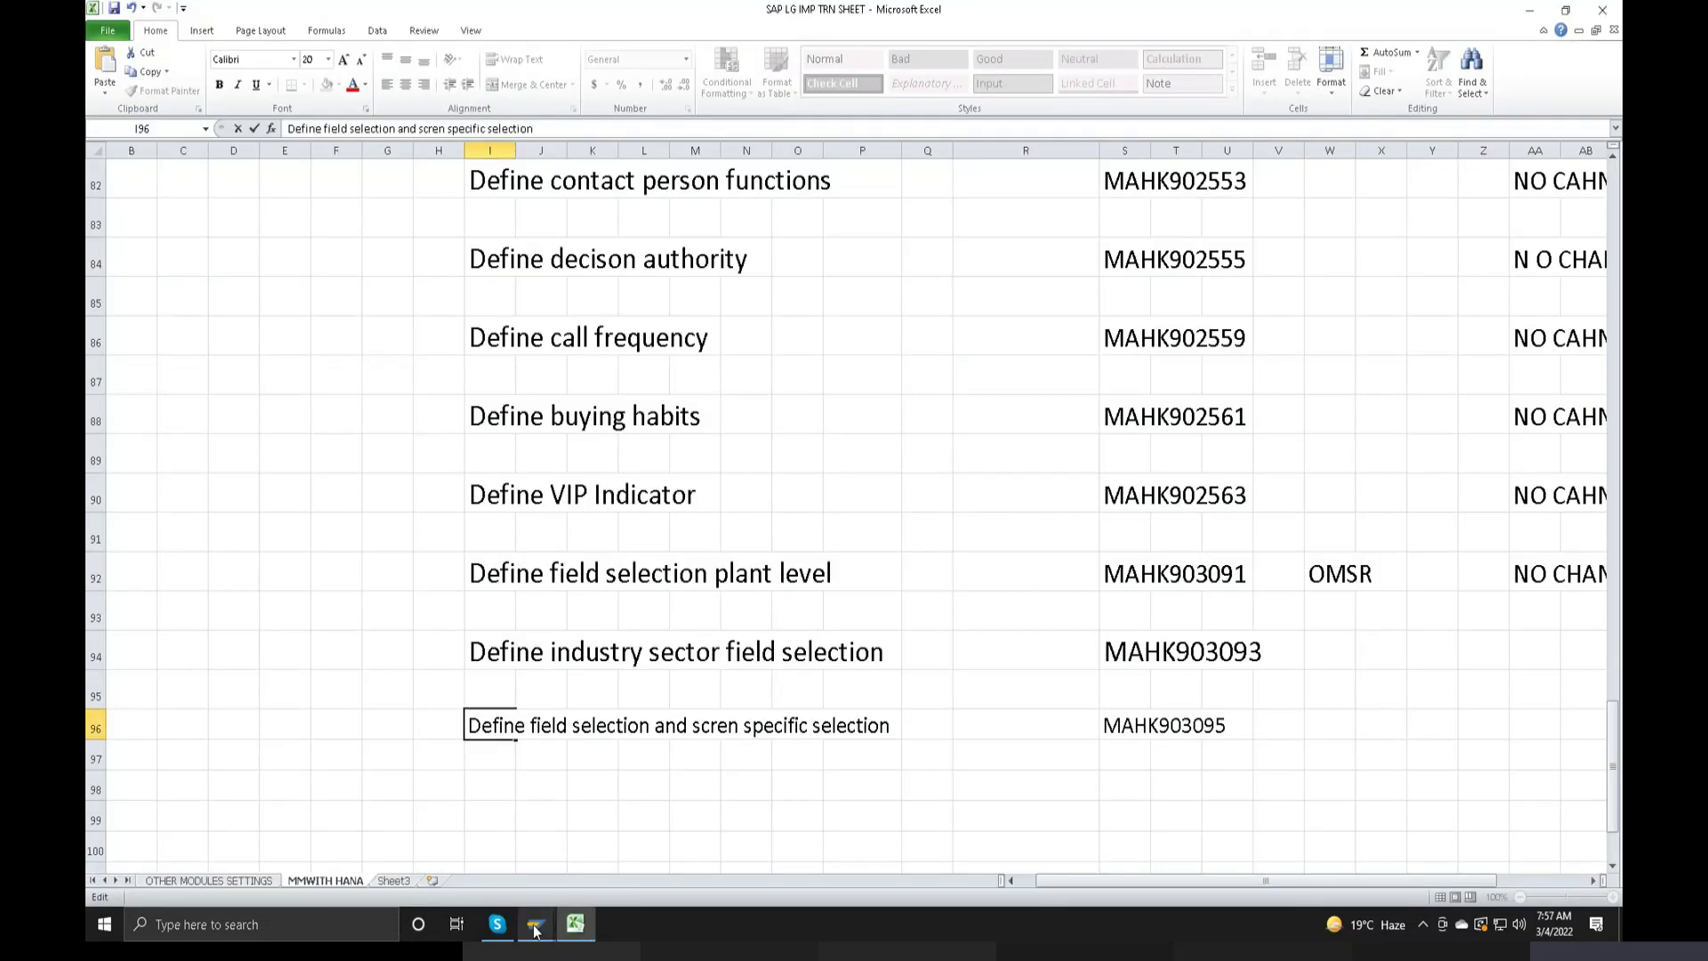
mouse_move(534, 923)
click(557, 877)
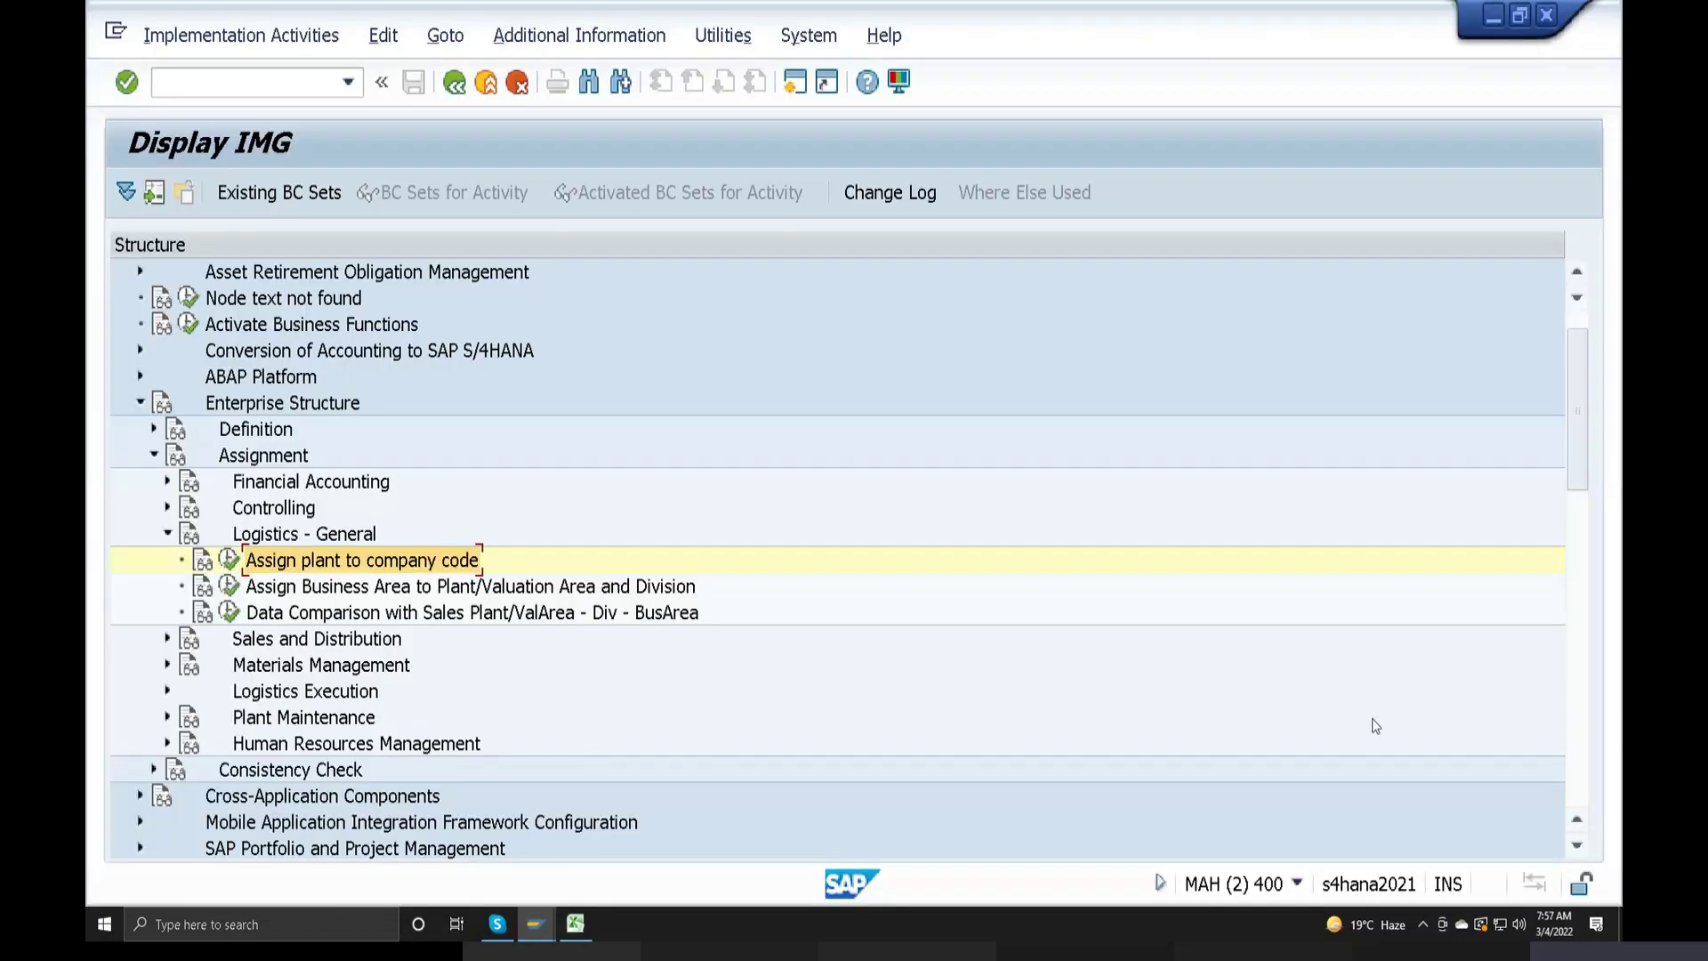
click(1546, 15)
Close the Y01 system's "Field Selection at Plant Level" overview window and log off from that system
mouse_move(534, 923)
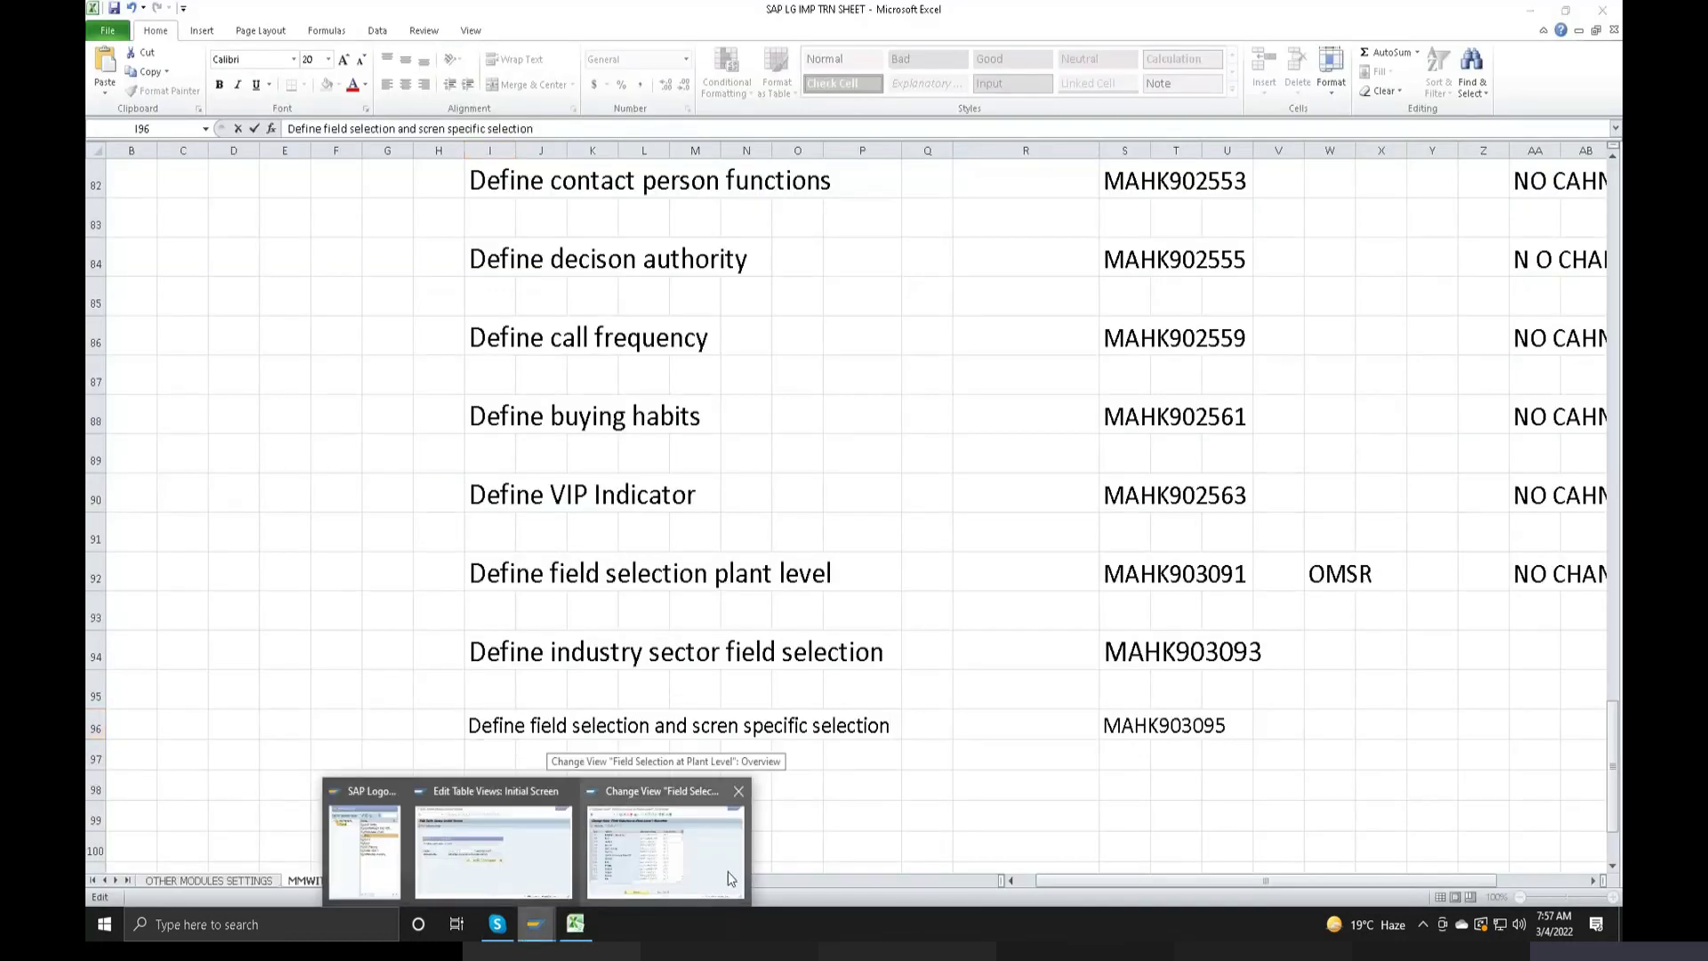
click(716, 878)
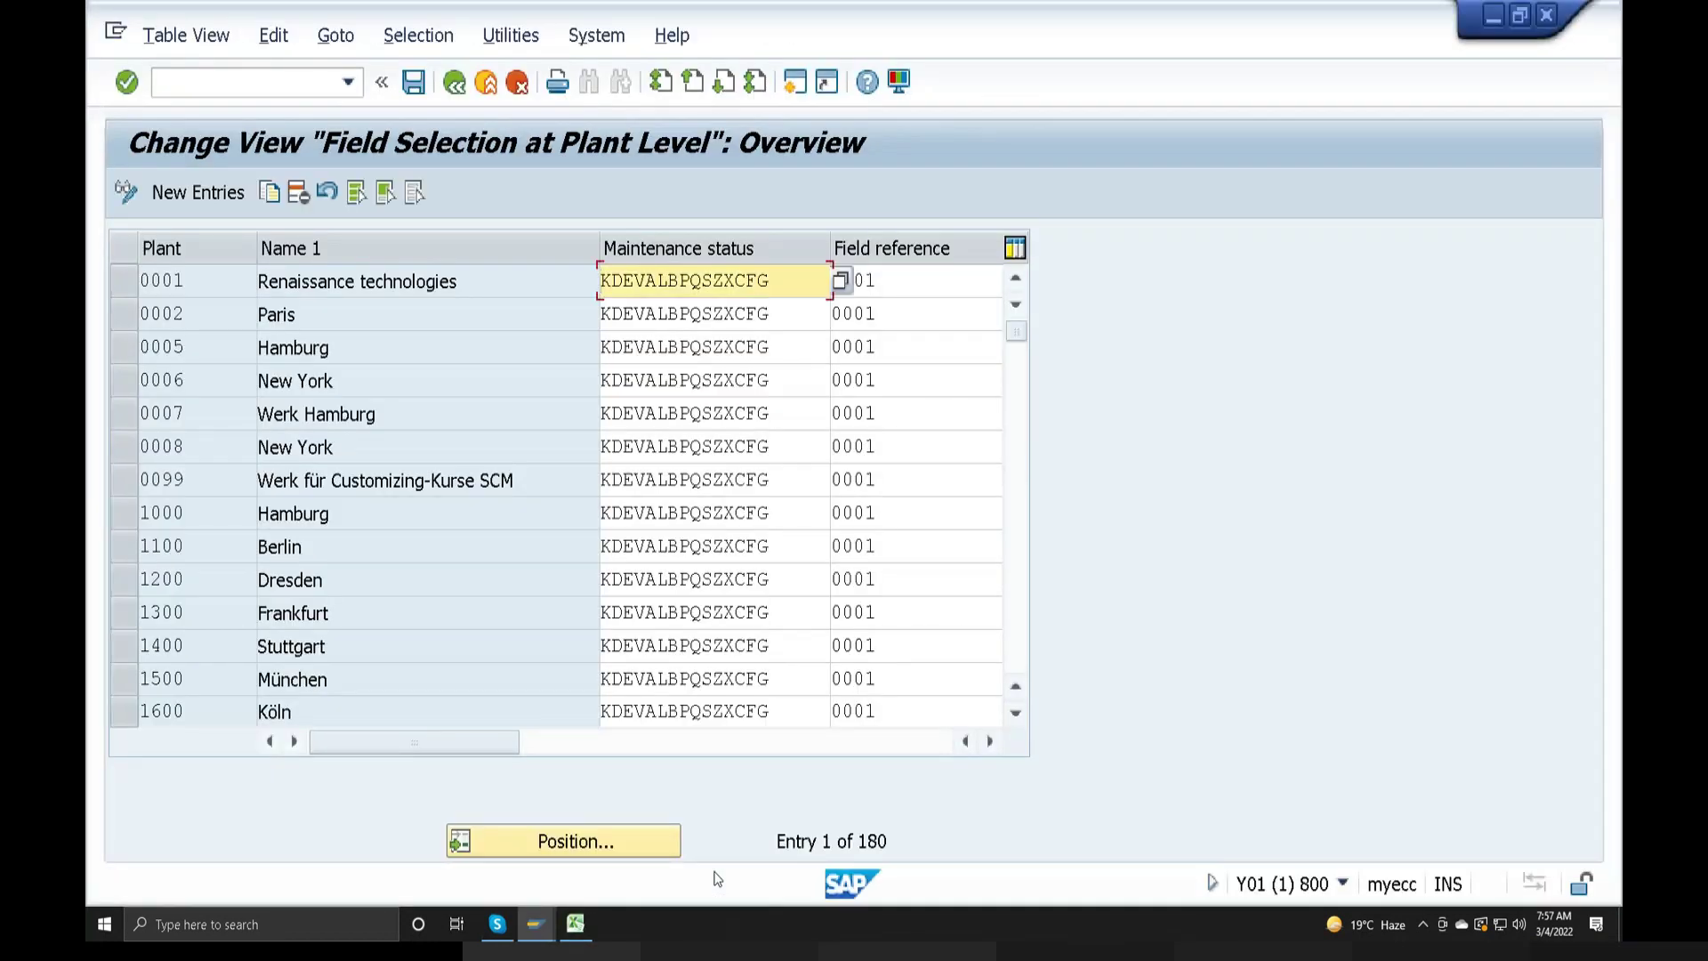
click(1549, 13)
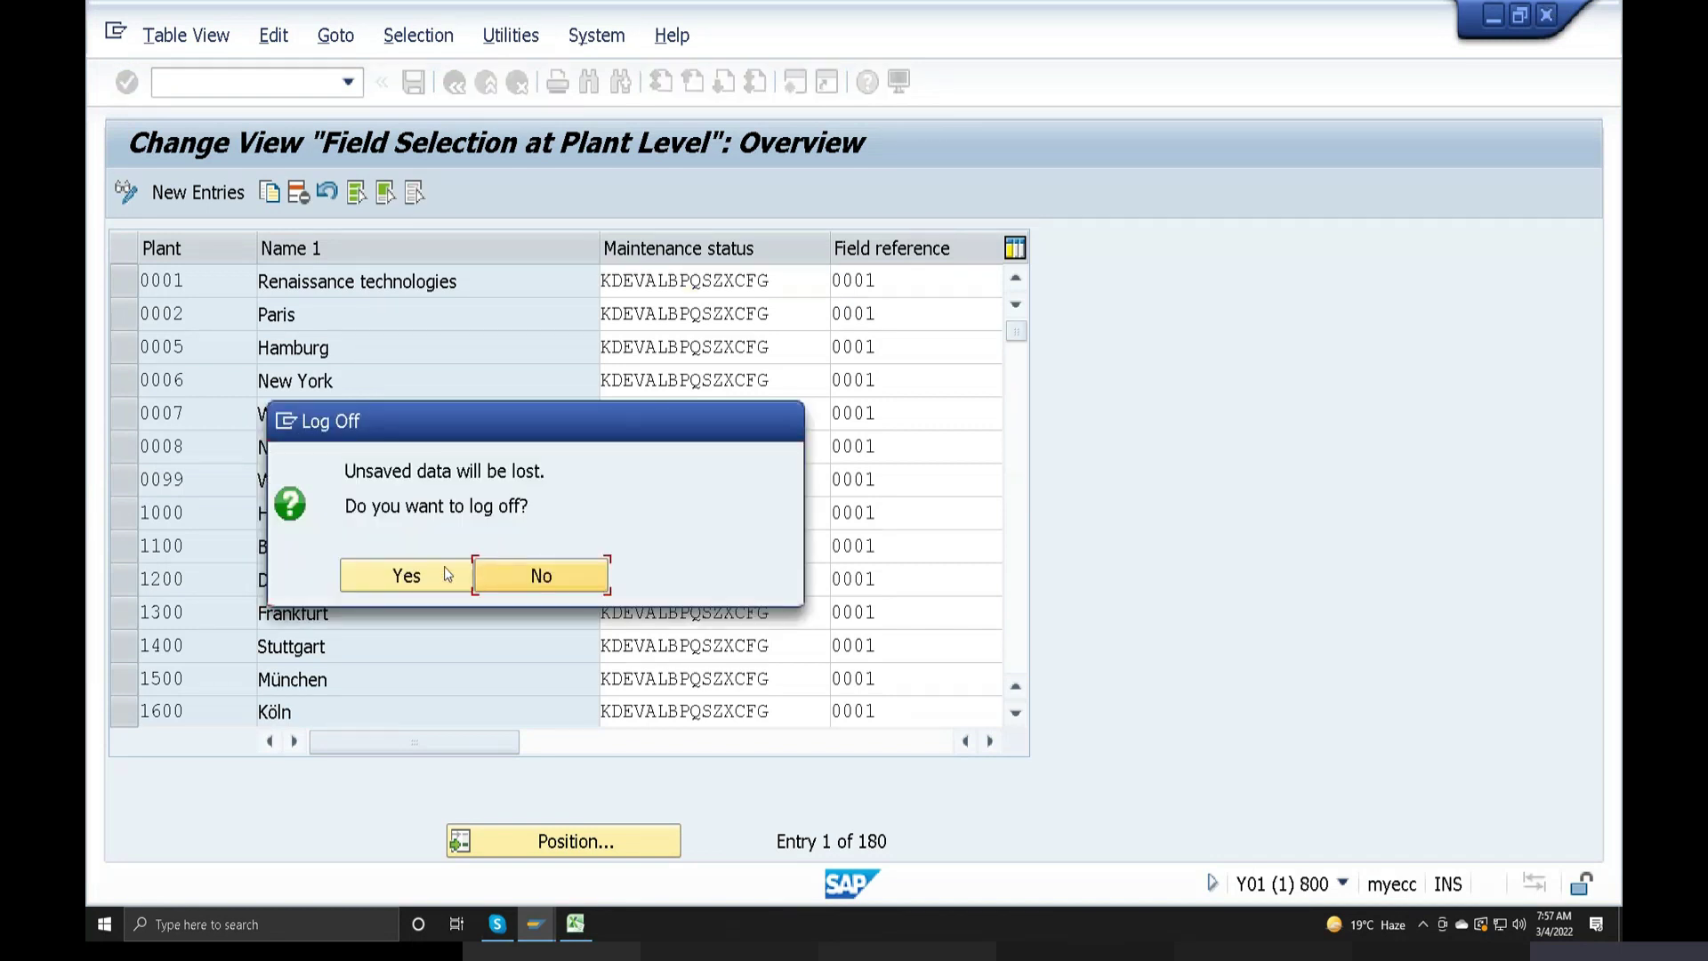
click(435, 567)
Return to the customizing request prompt, accept request MAHK903095 to save the plant LP entry, and go back from the new entries
mouse_move(536, 925)
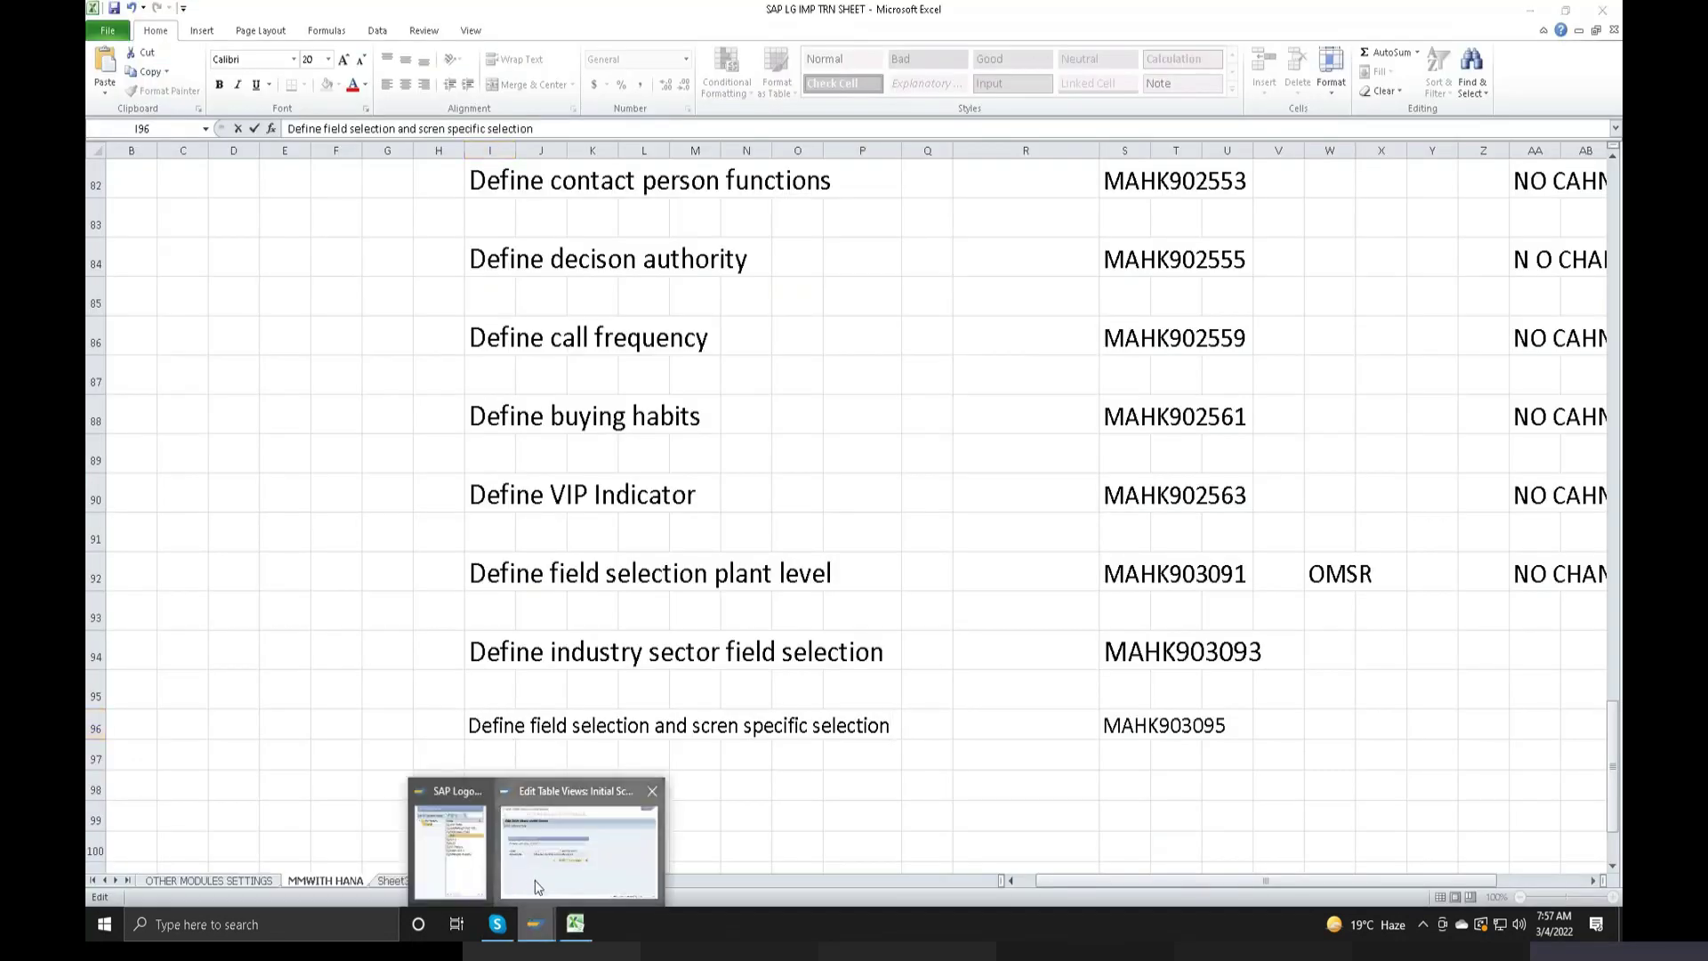
click(535, 879)
click(604, 529)
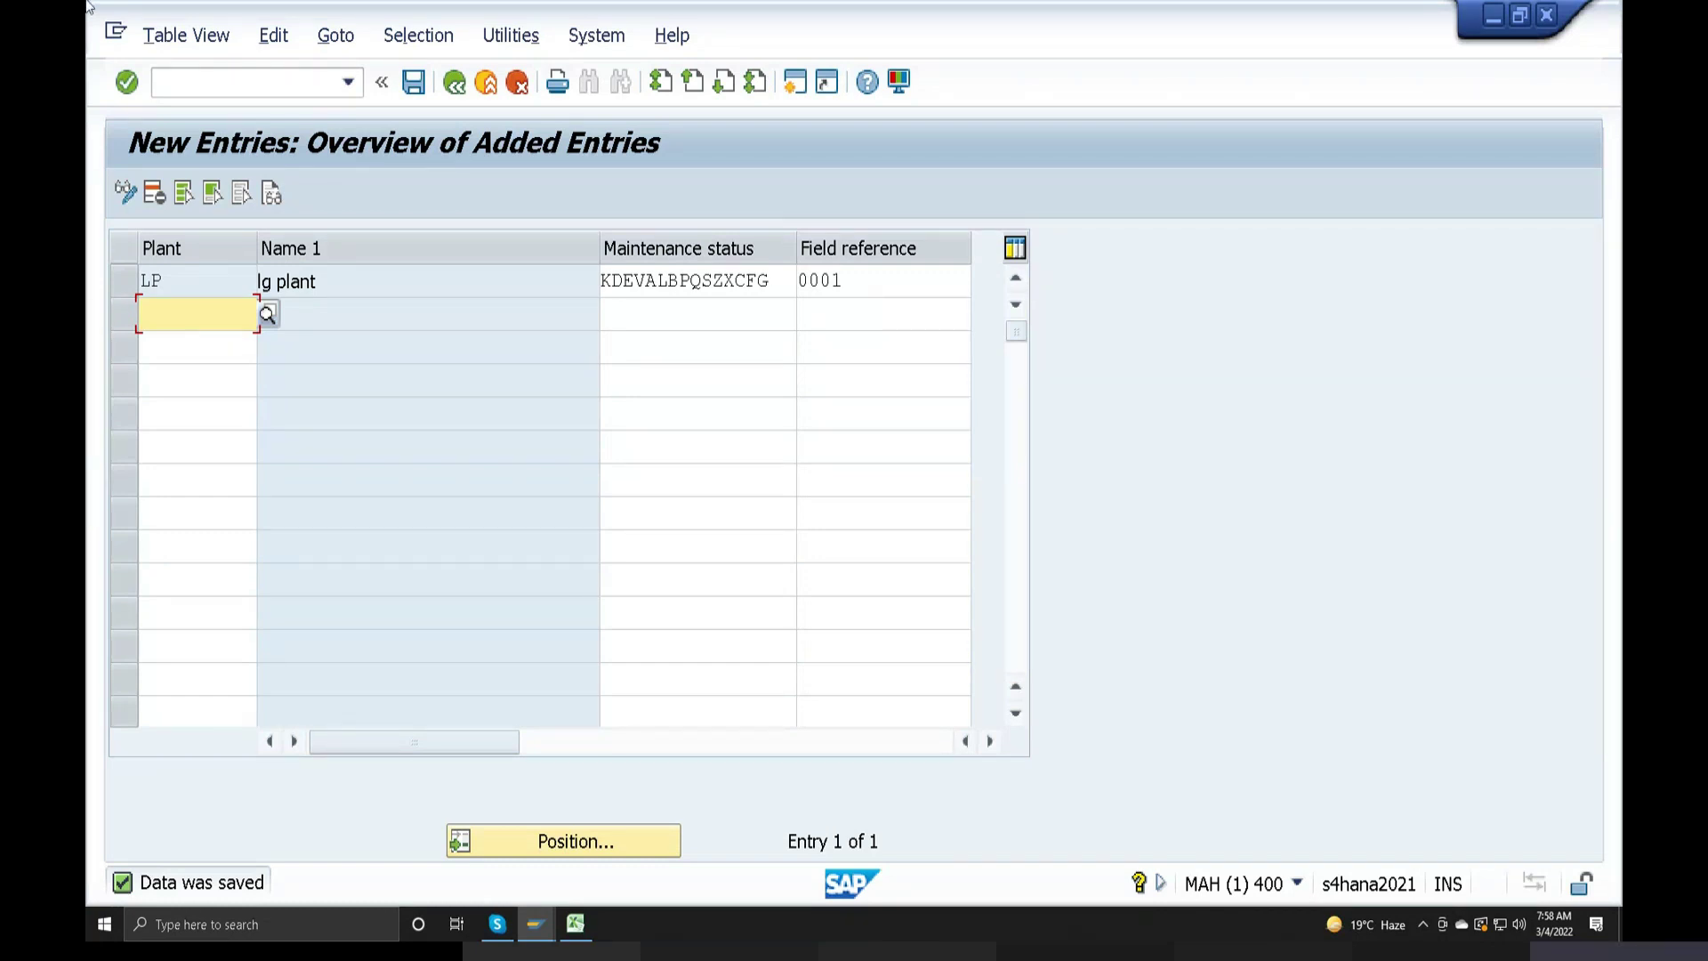
click(455, 84)
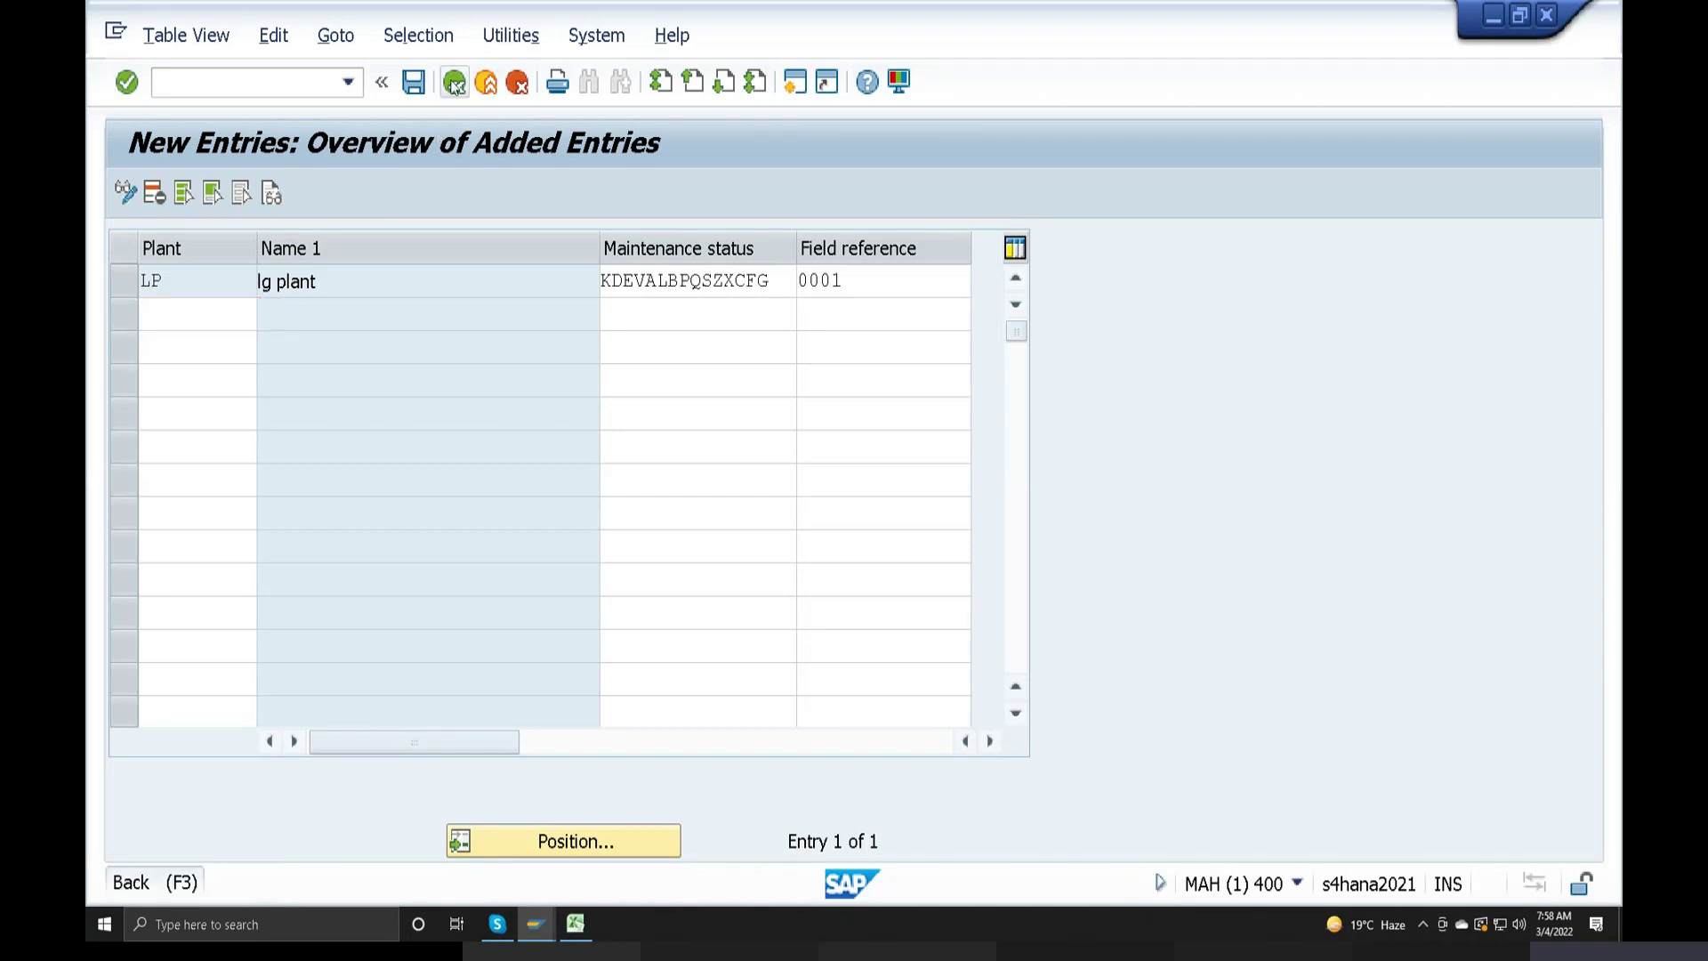